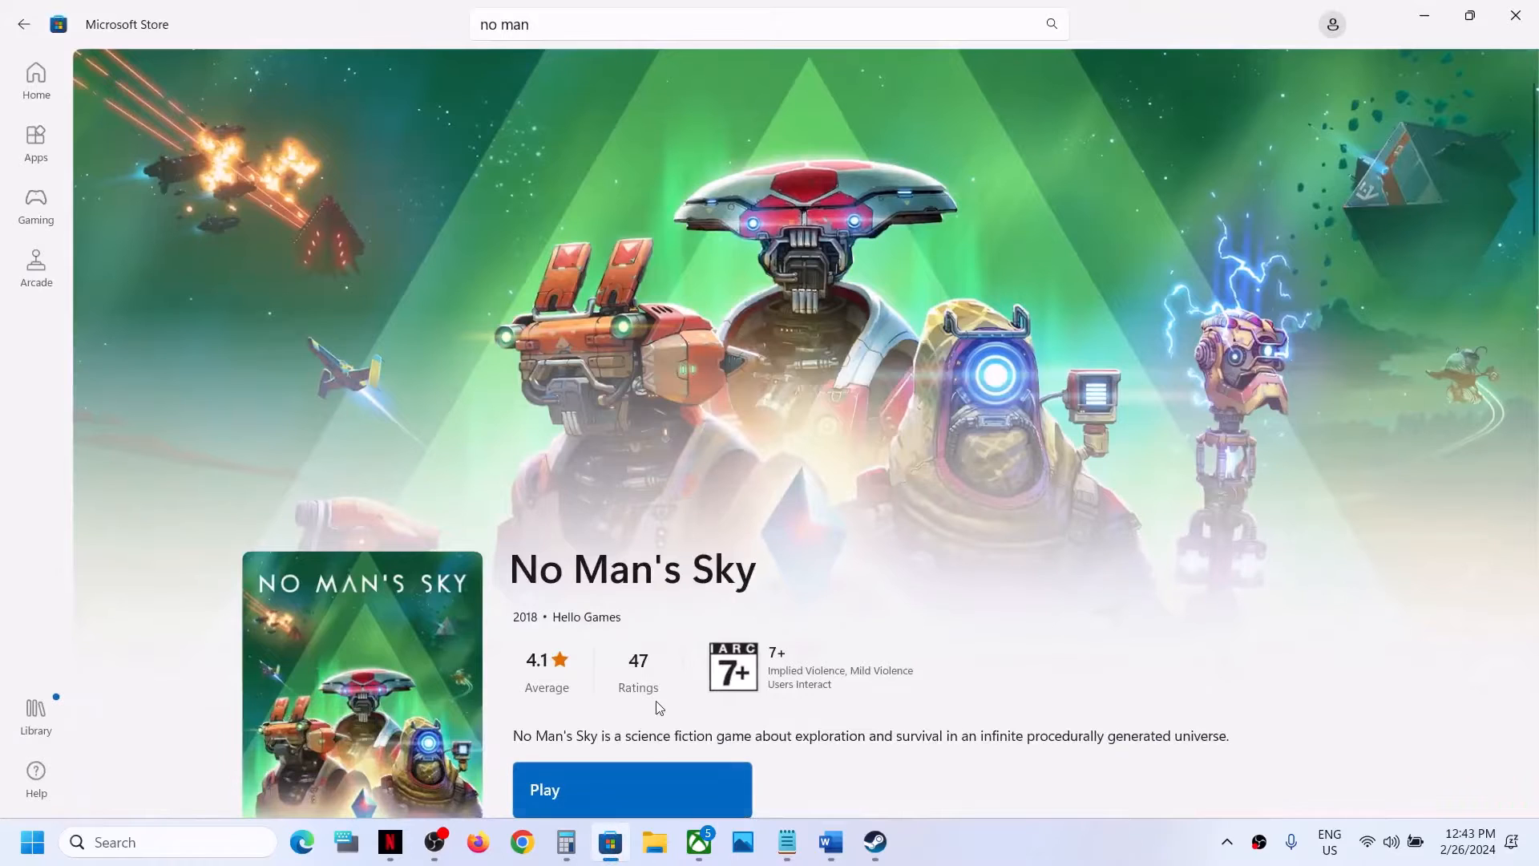
# - Switch to the Xbox app and launch No Man's Sky from its game page
pyautogui.click(696, 844)
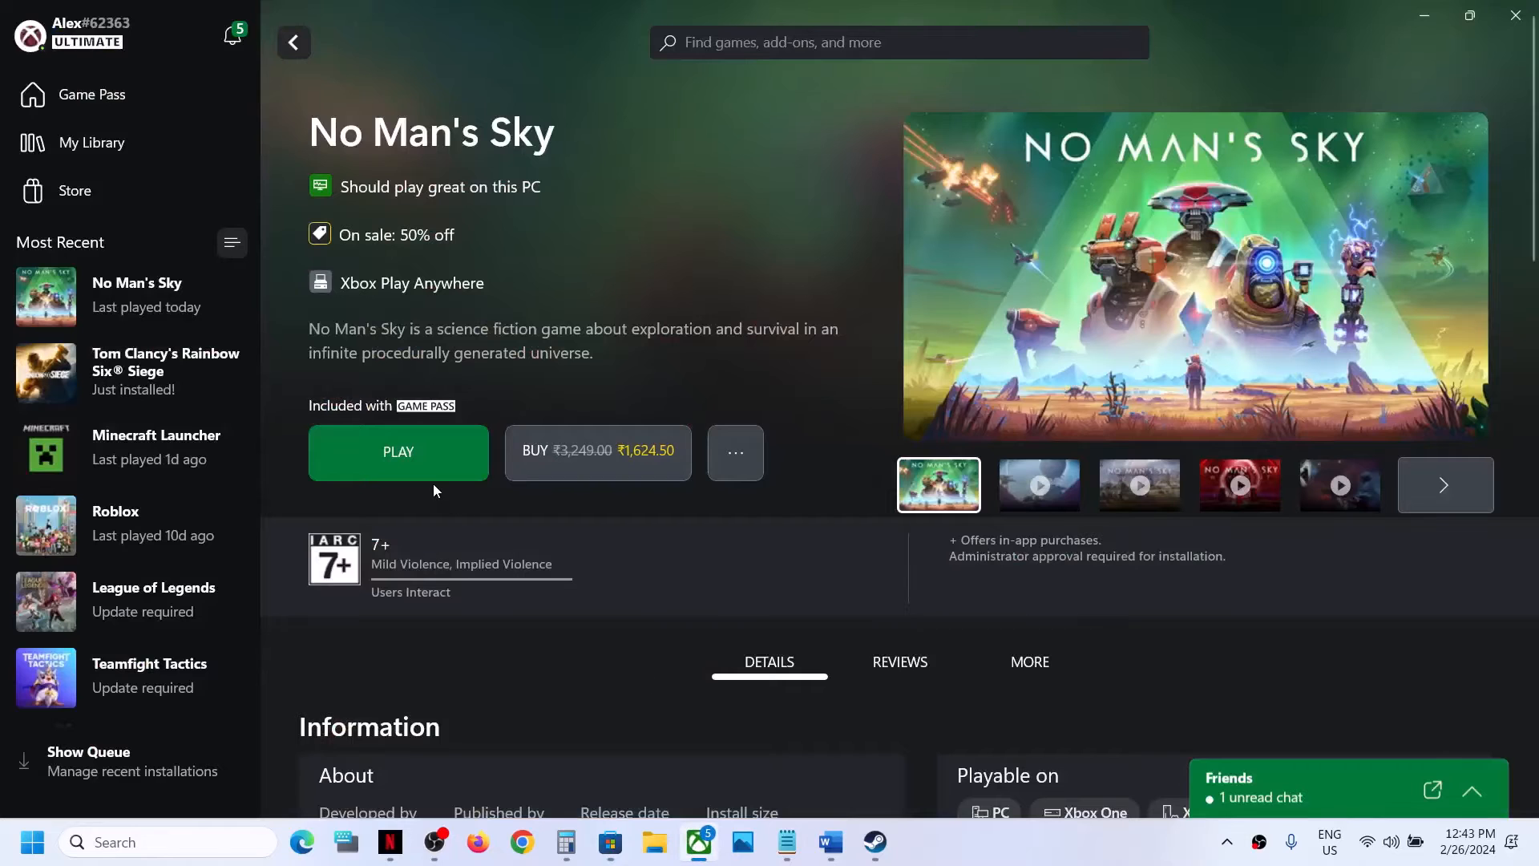
pyautogui.click(430, 458)
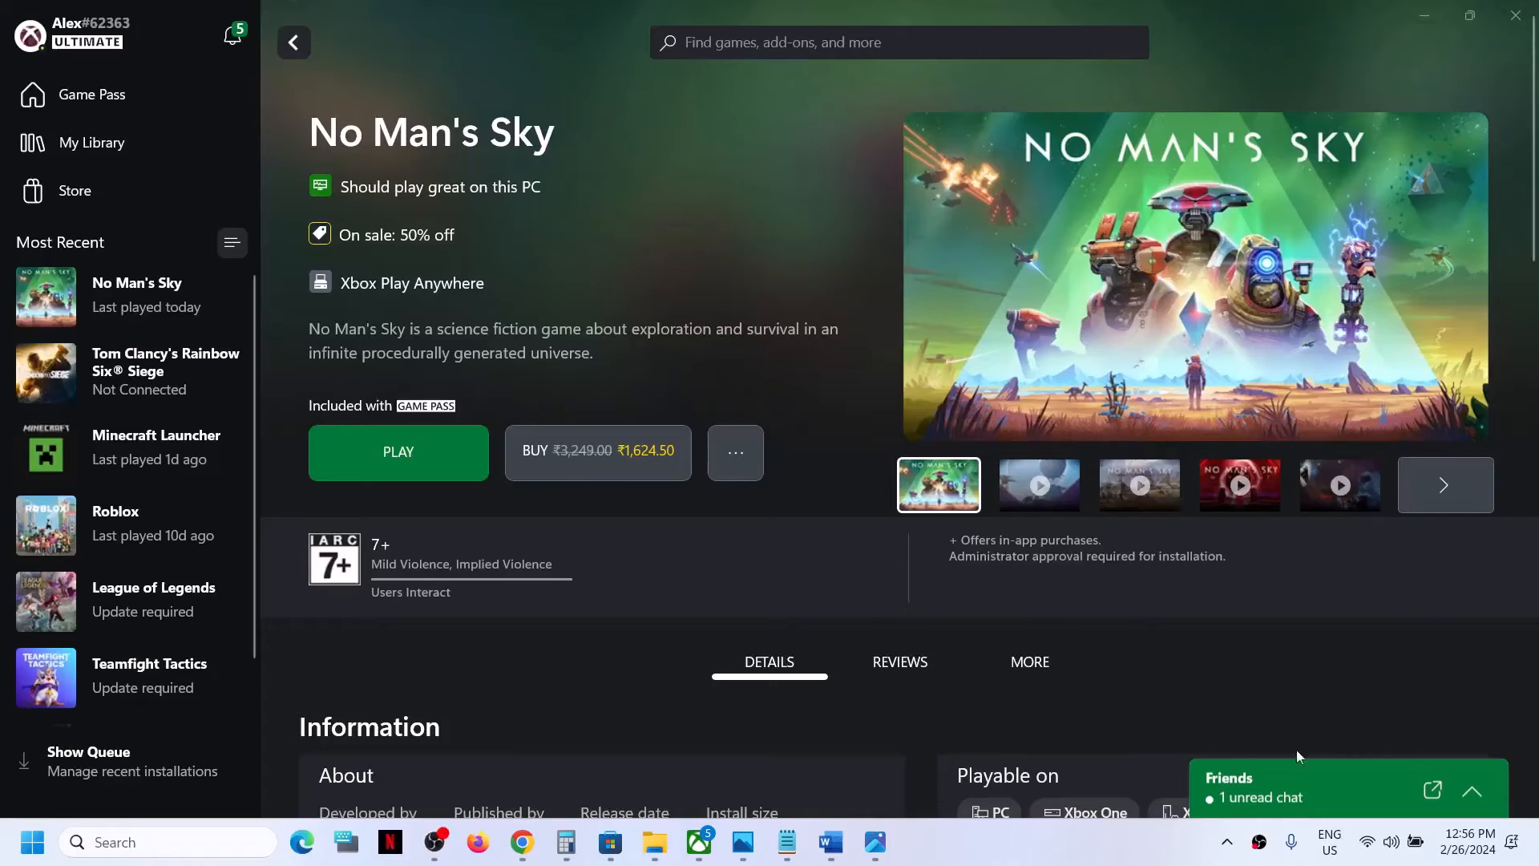
# - Show the hidden background apps in the system tray and open the exit options of Riot Games
pyautogui.click(1227, 842)
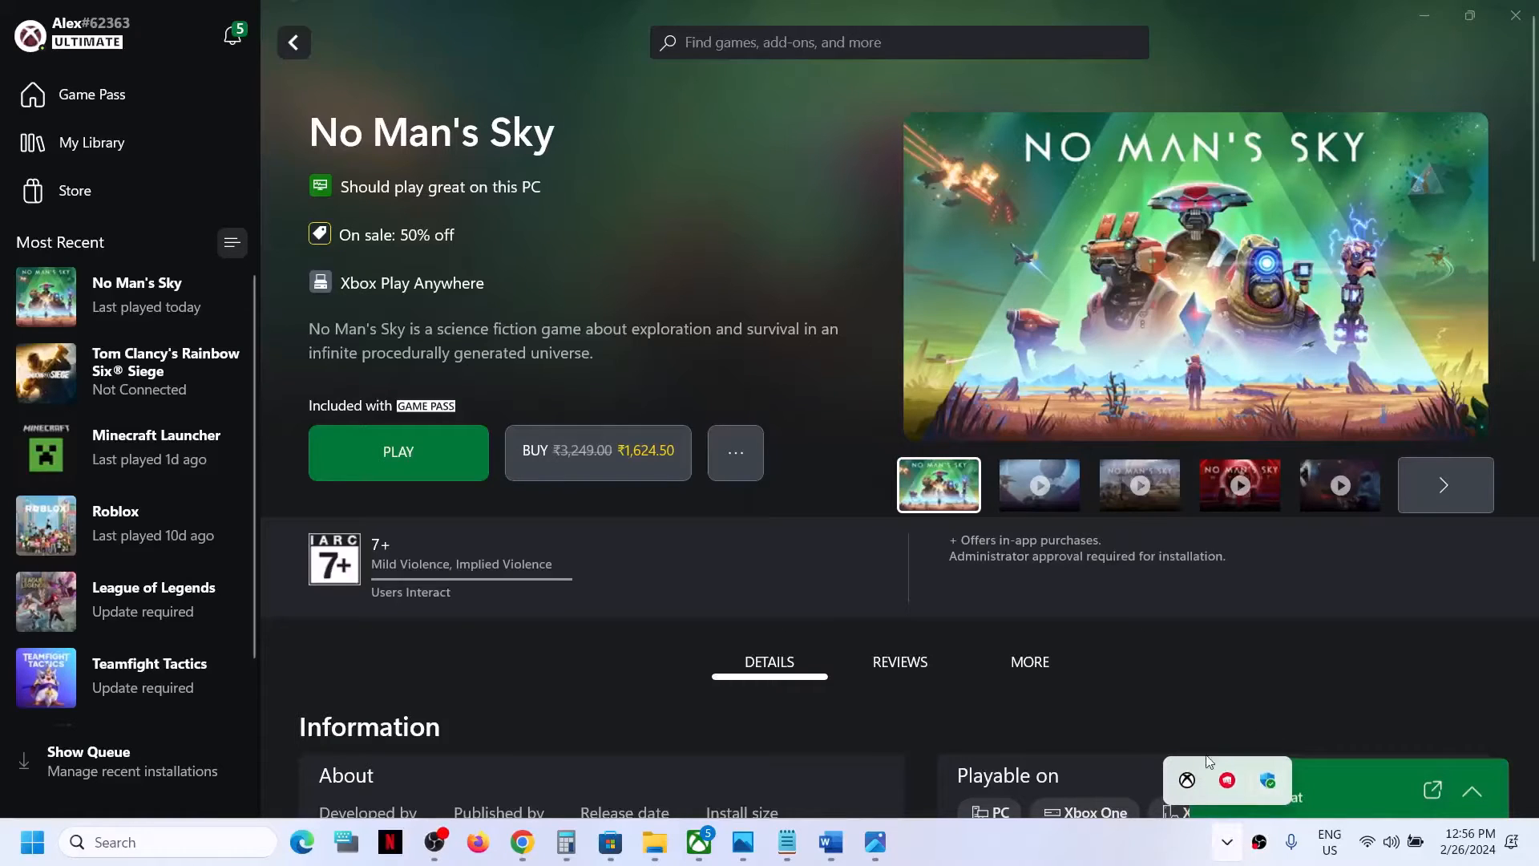
pyautogui.rightClick(1222, 784)
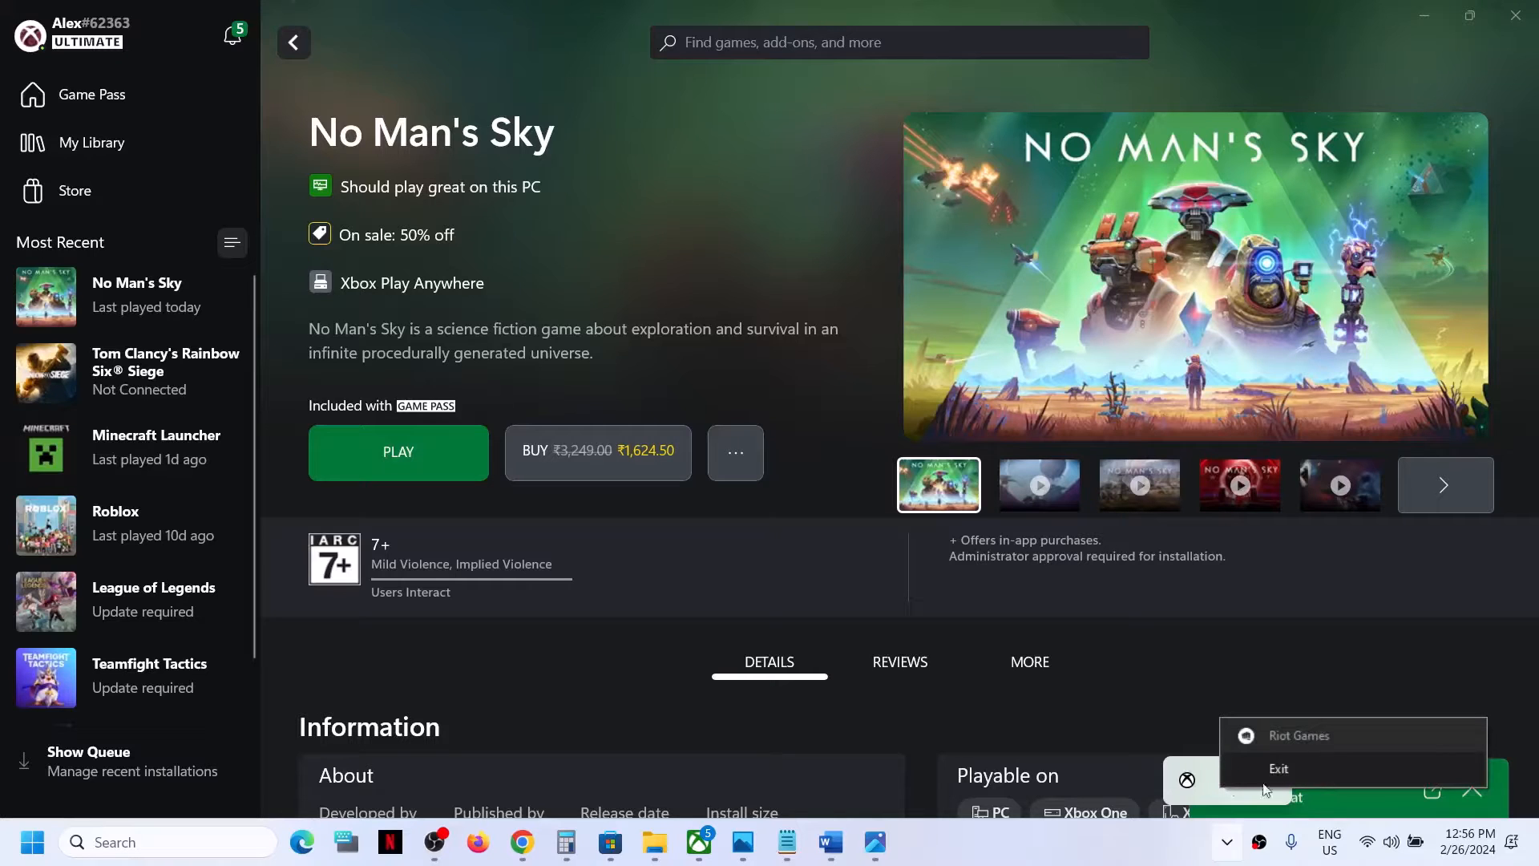
pyautogui.click(1157, 850)
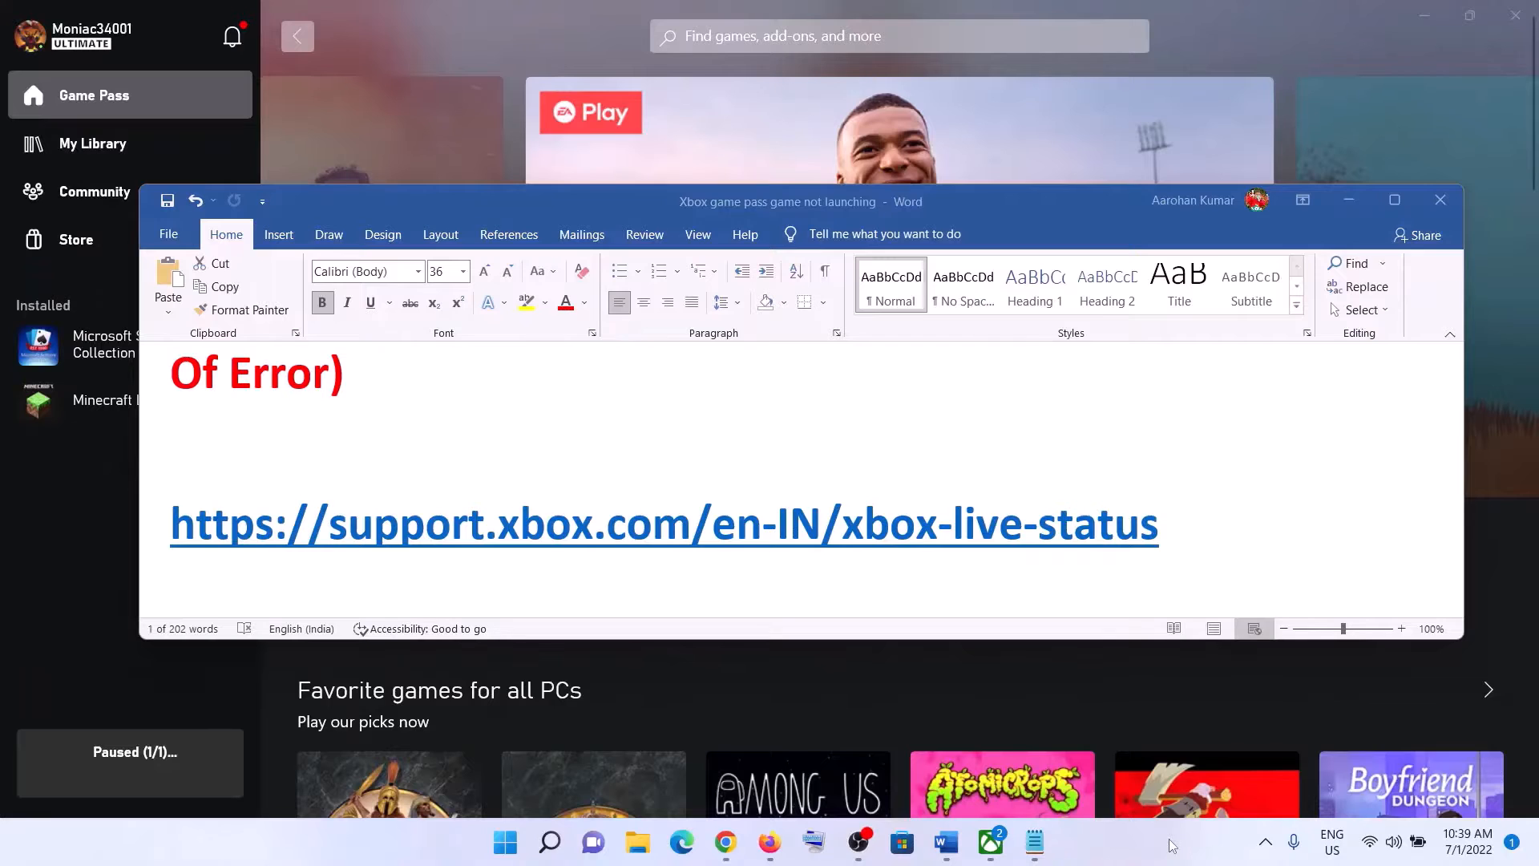
# - Copy the xbox-live-status link from the Word document and bring up the Xbox Status page in Chrome
pyautogui.tripleClick(1149, 551)
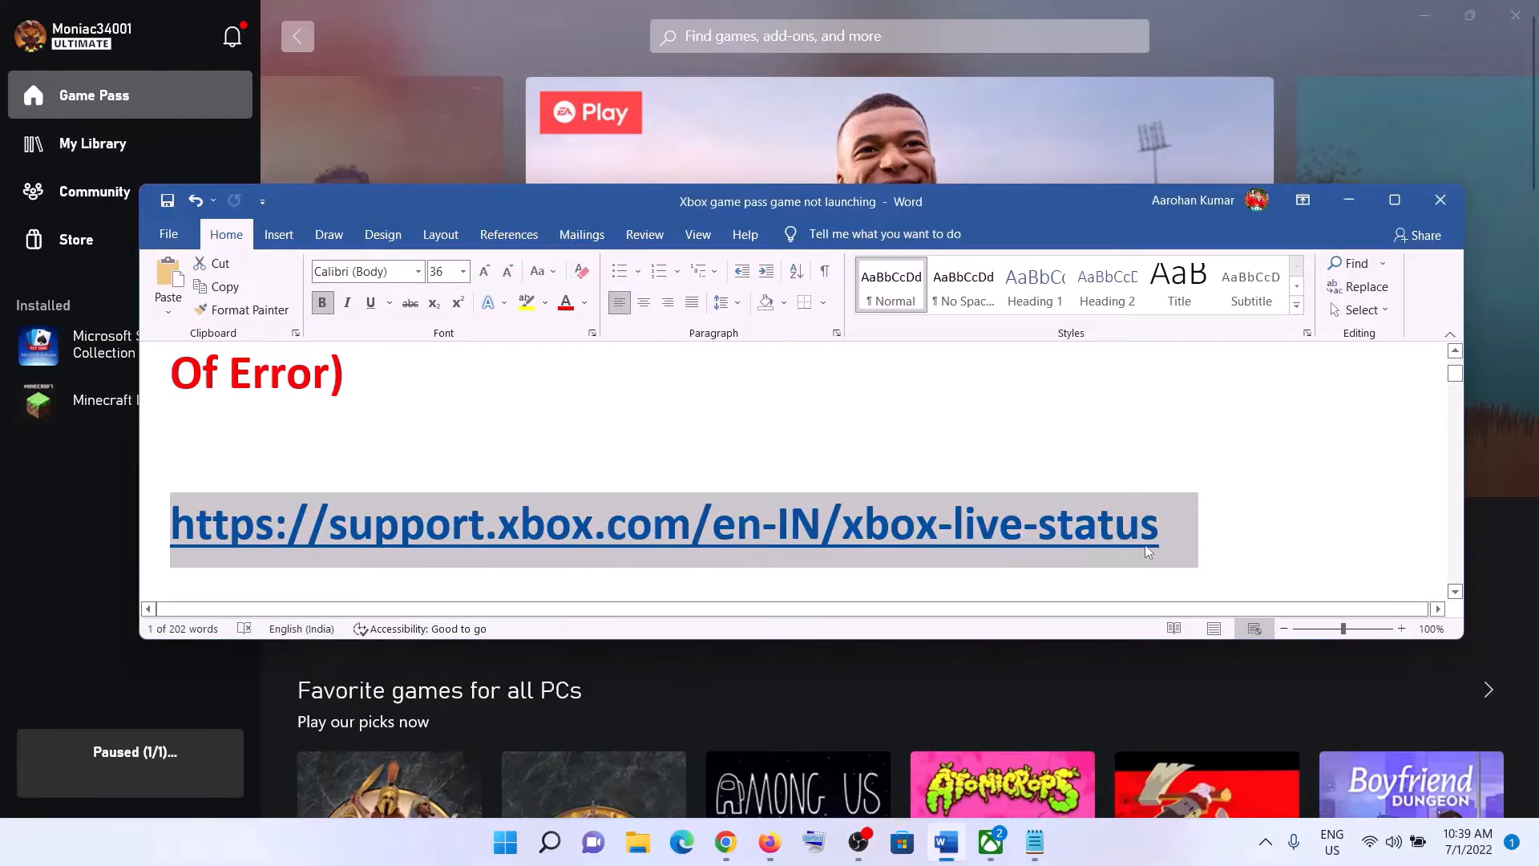
pyautogui.rightClick(862, 531)
pyautogui.click(914, 191)
pyautogui.click(741, 843)
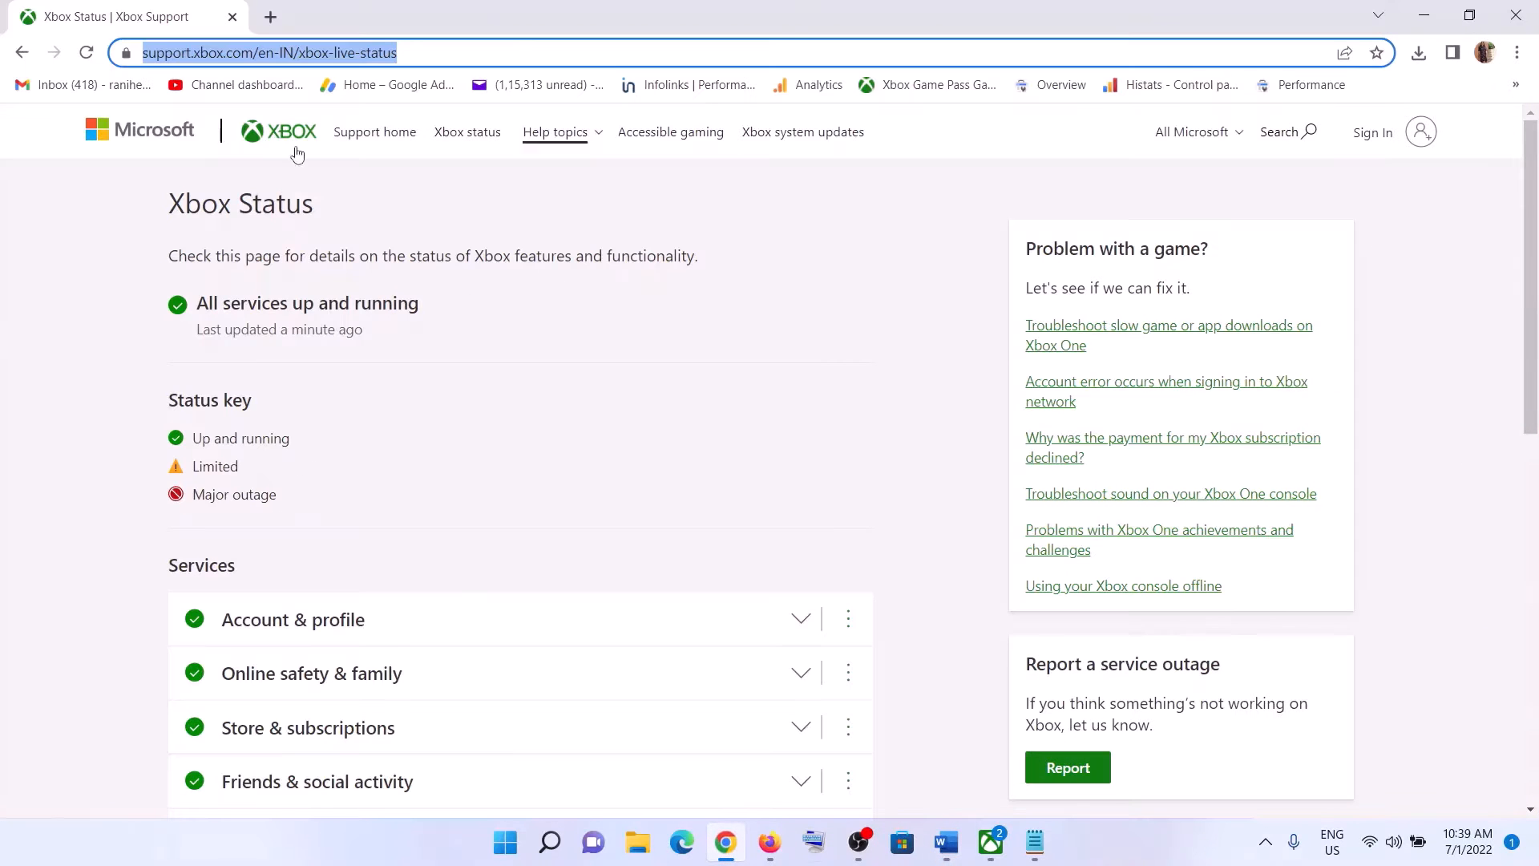
pyautogui.click(271, 17)
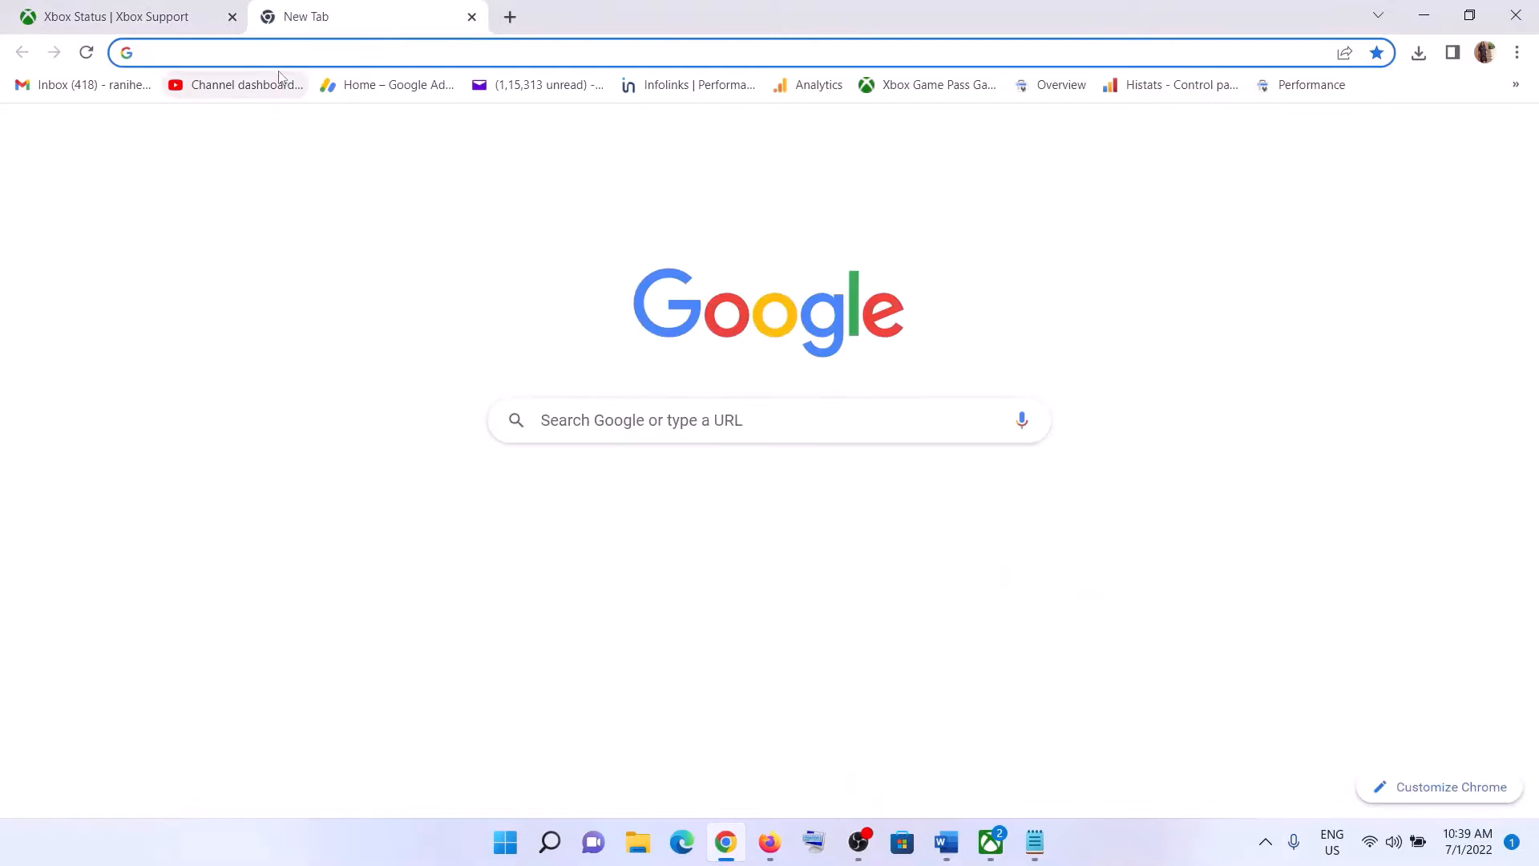
pyautogui.click(128, 16)
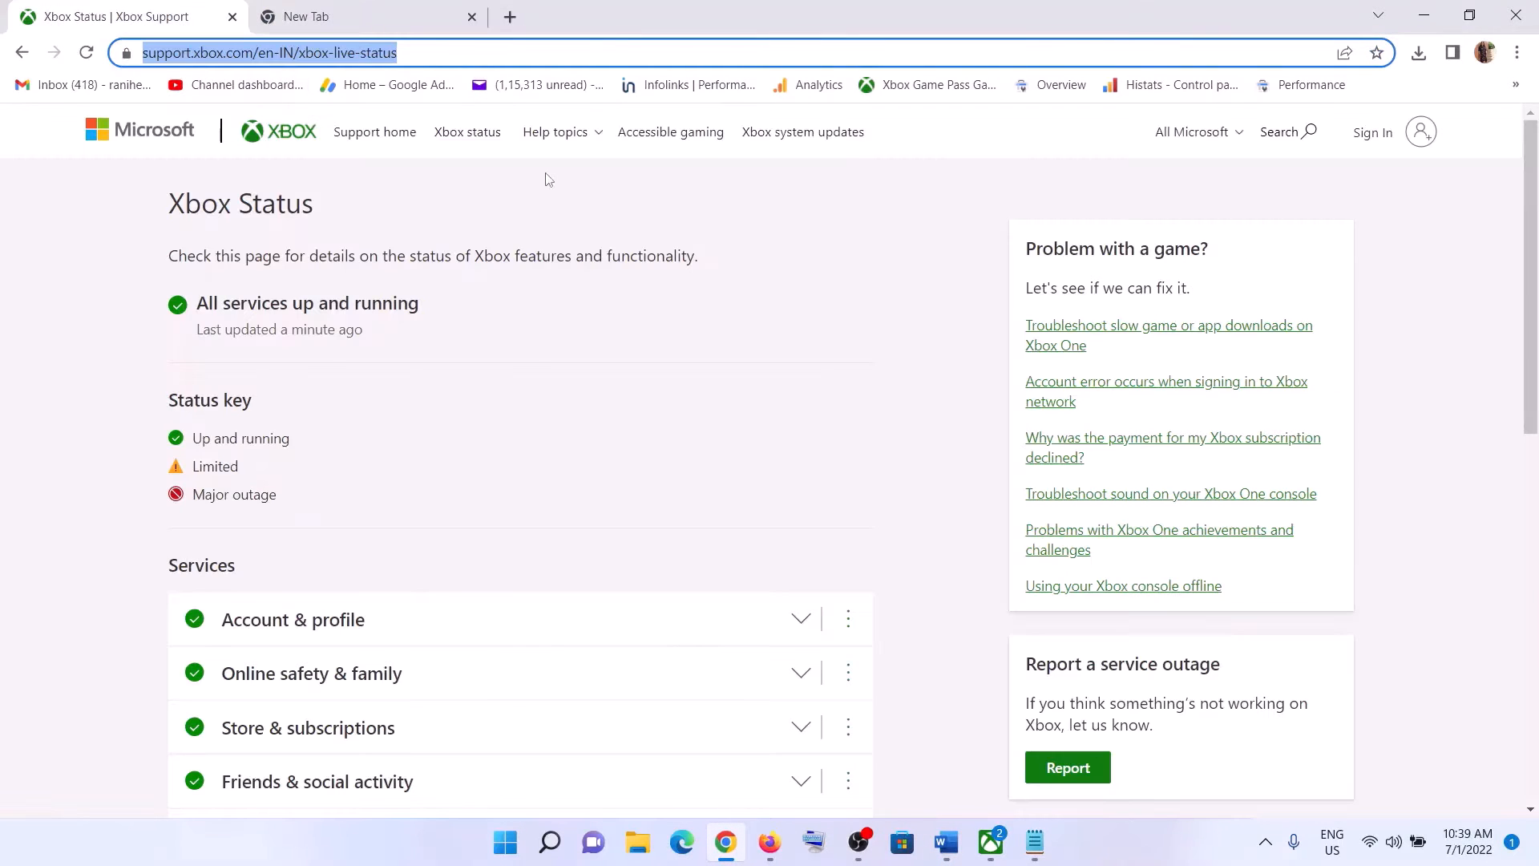
pyautogui.click(64, 362)
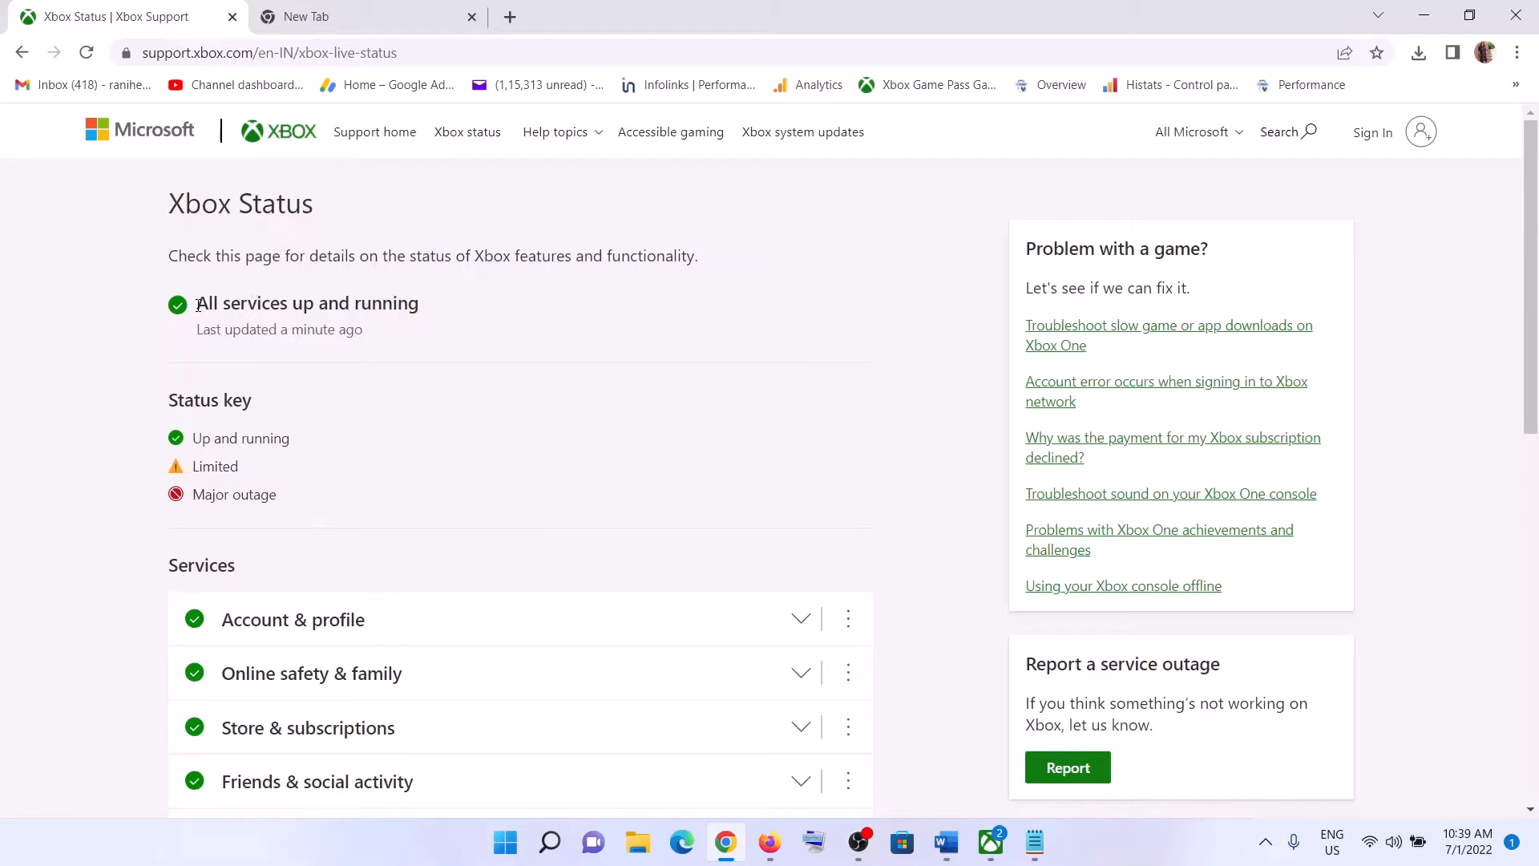
# - Examine the overall service status on the Xbox Status page against the Up and running, Limited and Major outage entries of the status key
pyautogui.moveTo(200, 307); pyautogui.dragTo(436, 317)
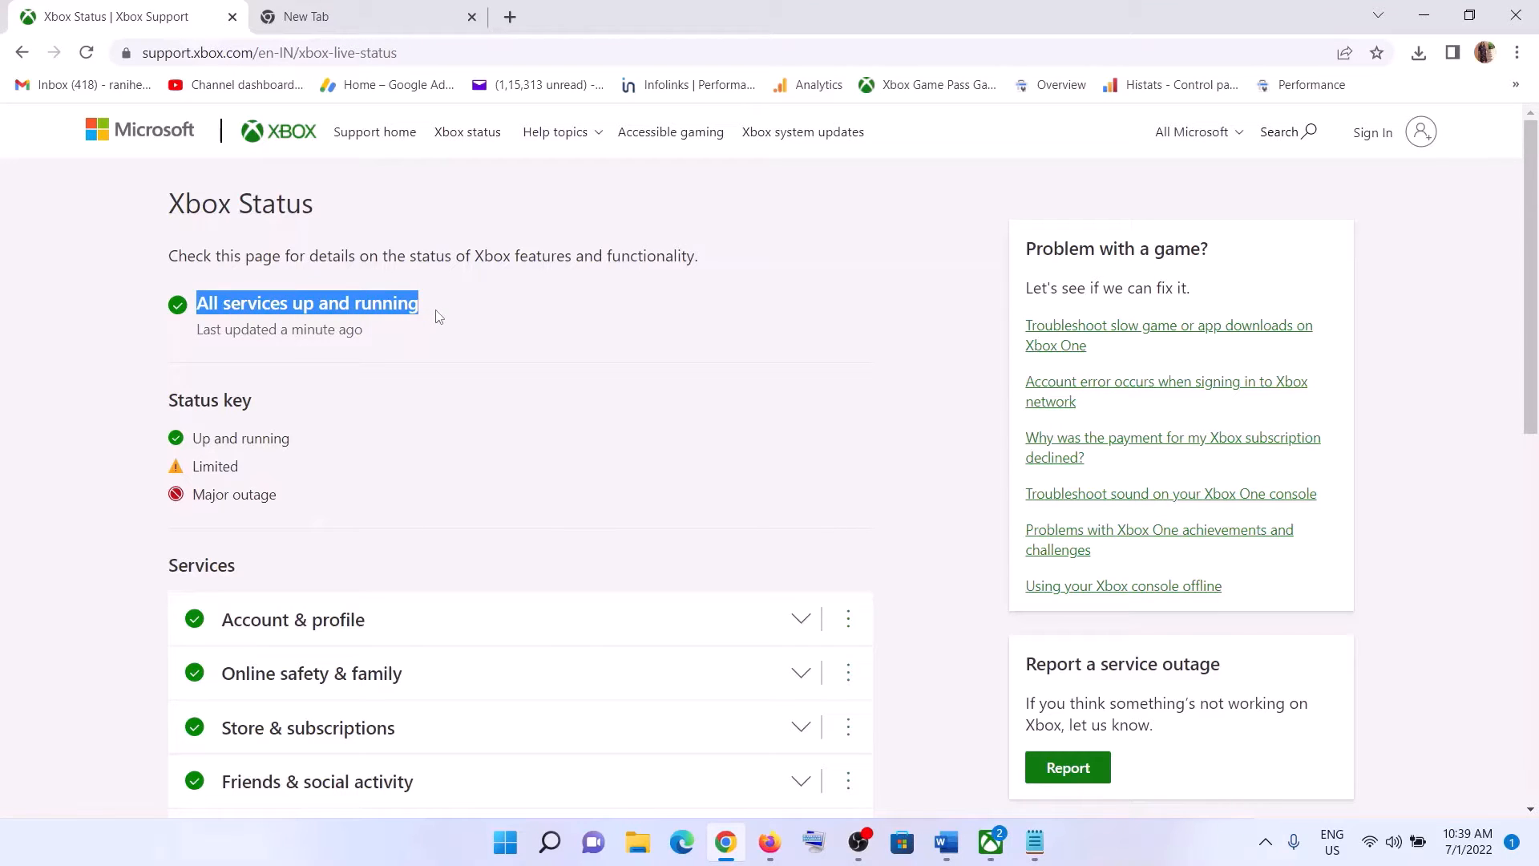
pyautogui.moveTo(195, 466); pyautogui.dragTo(238, 465)
pyautogui.moveTo(230, 305); pyautogui.dragTo(351, 305)
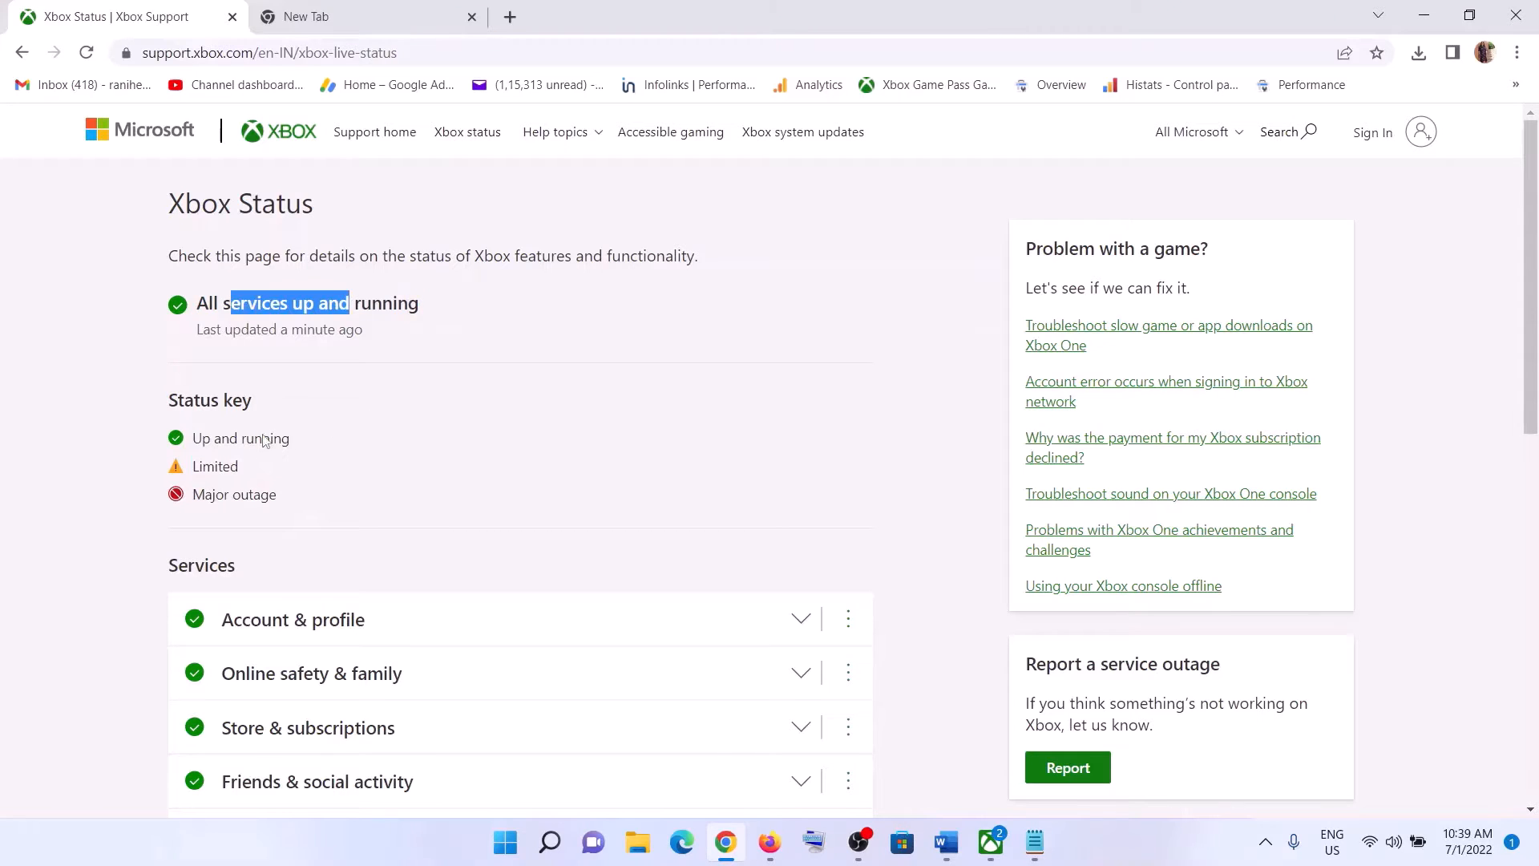
pyautogui.moveTo(195, 494); pyautogui.dragTo(278, 498)
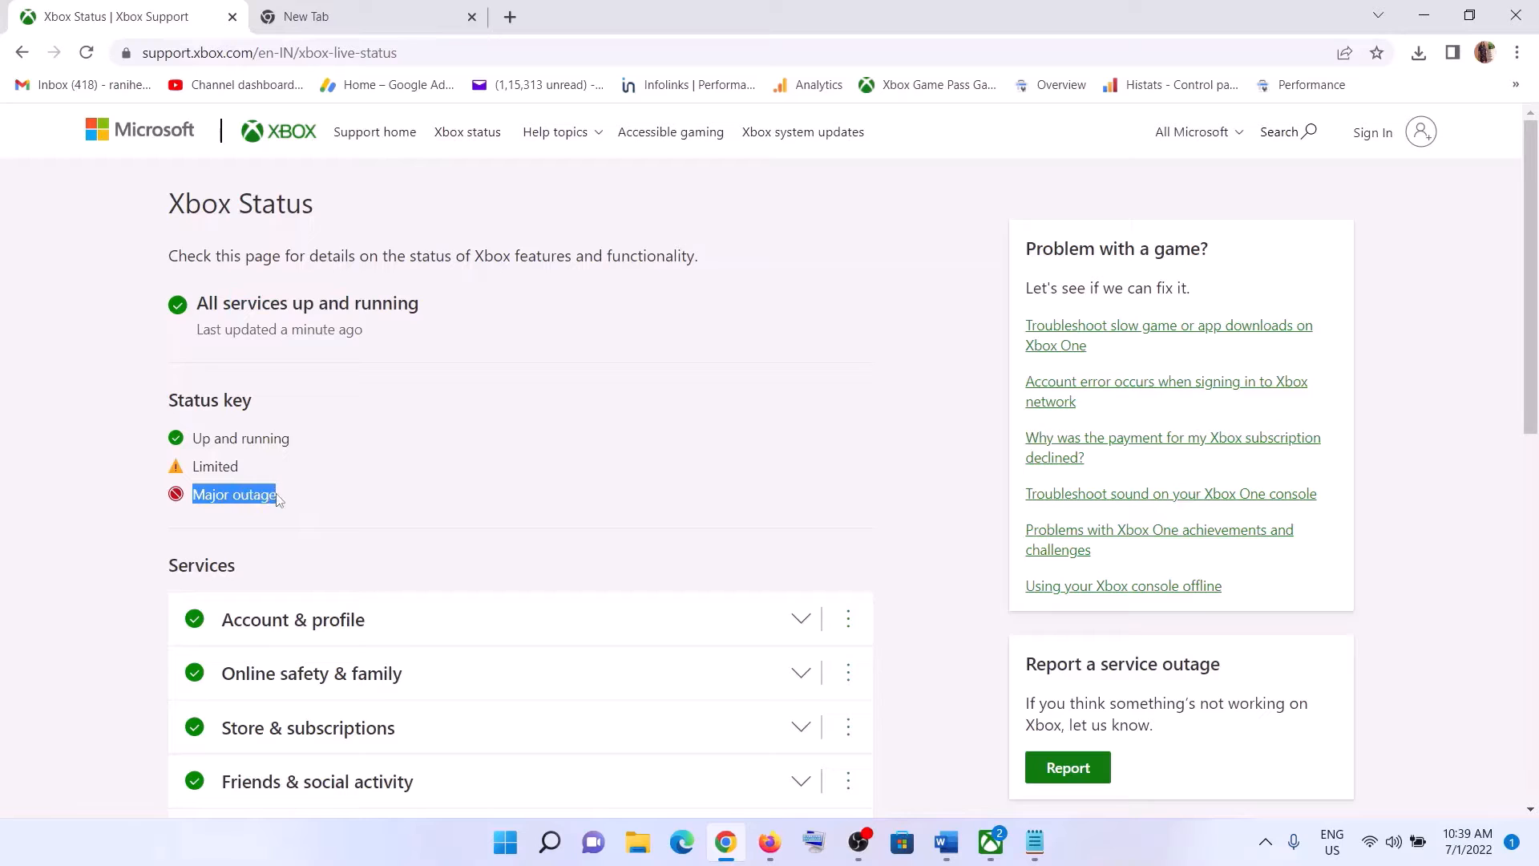
pyautogui.moveTo(209, 296); pyautogui.dragTo(385, 294)
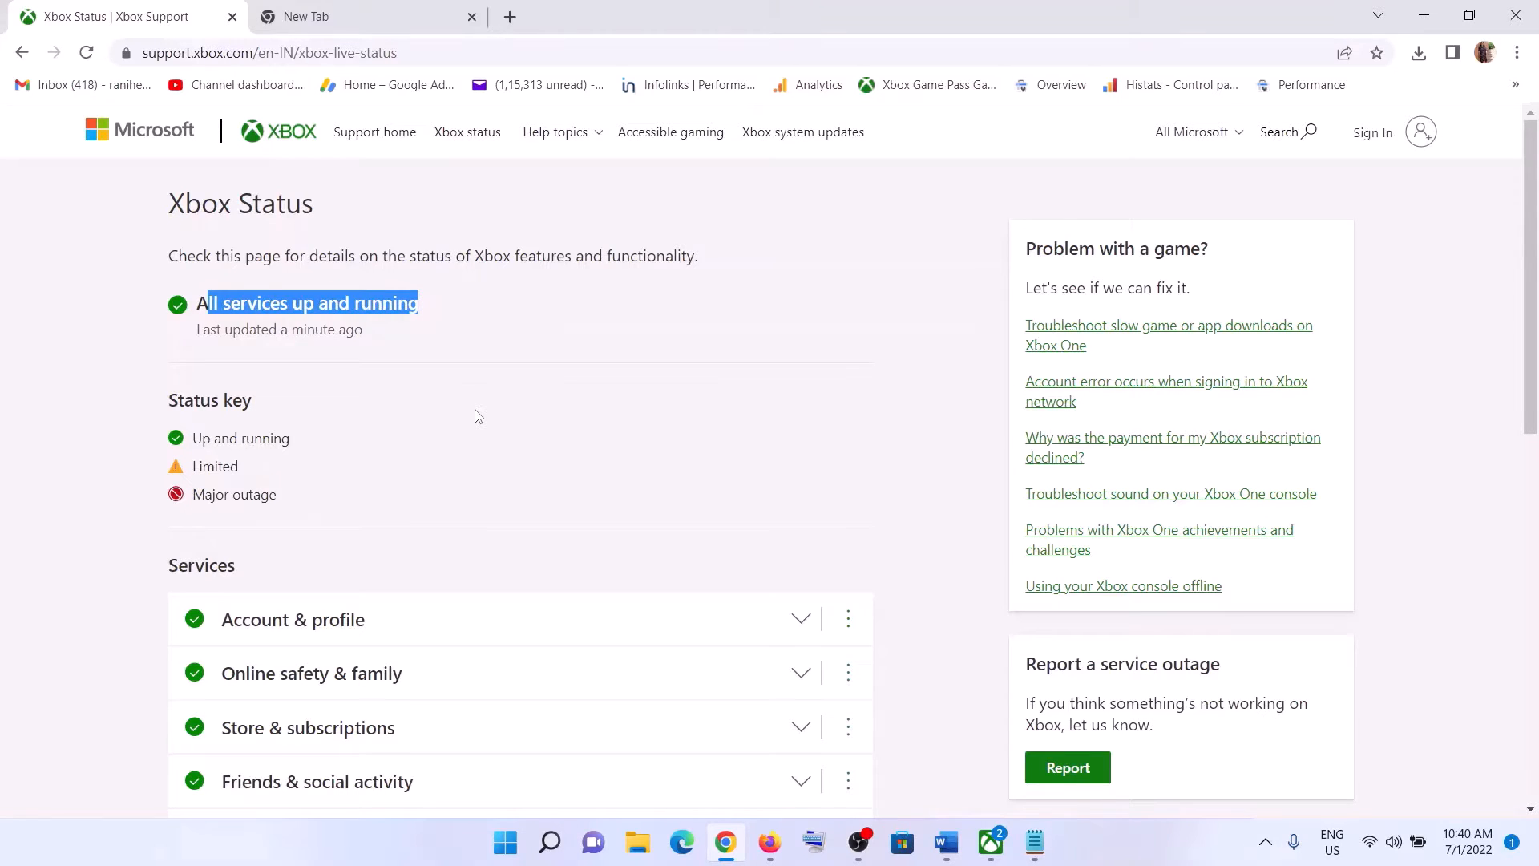
pyautogui.moveTo(199, 466)
pyautogui.mouseDown()
pyautogui.moveTo(245, 473)
pyautogui.moveTo(210, 495)
pyautogui.moveTo(268, 495)
pyautogui.moveTo(218, 467)
pyautogui.mouseUp()
pyautogui.click(197, 467)
pyautogui.click(238, 465)
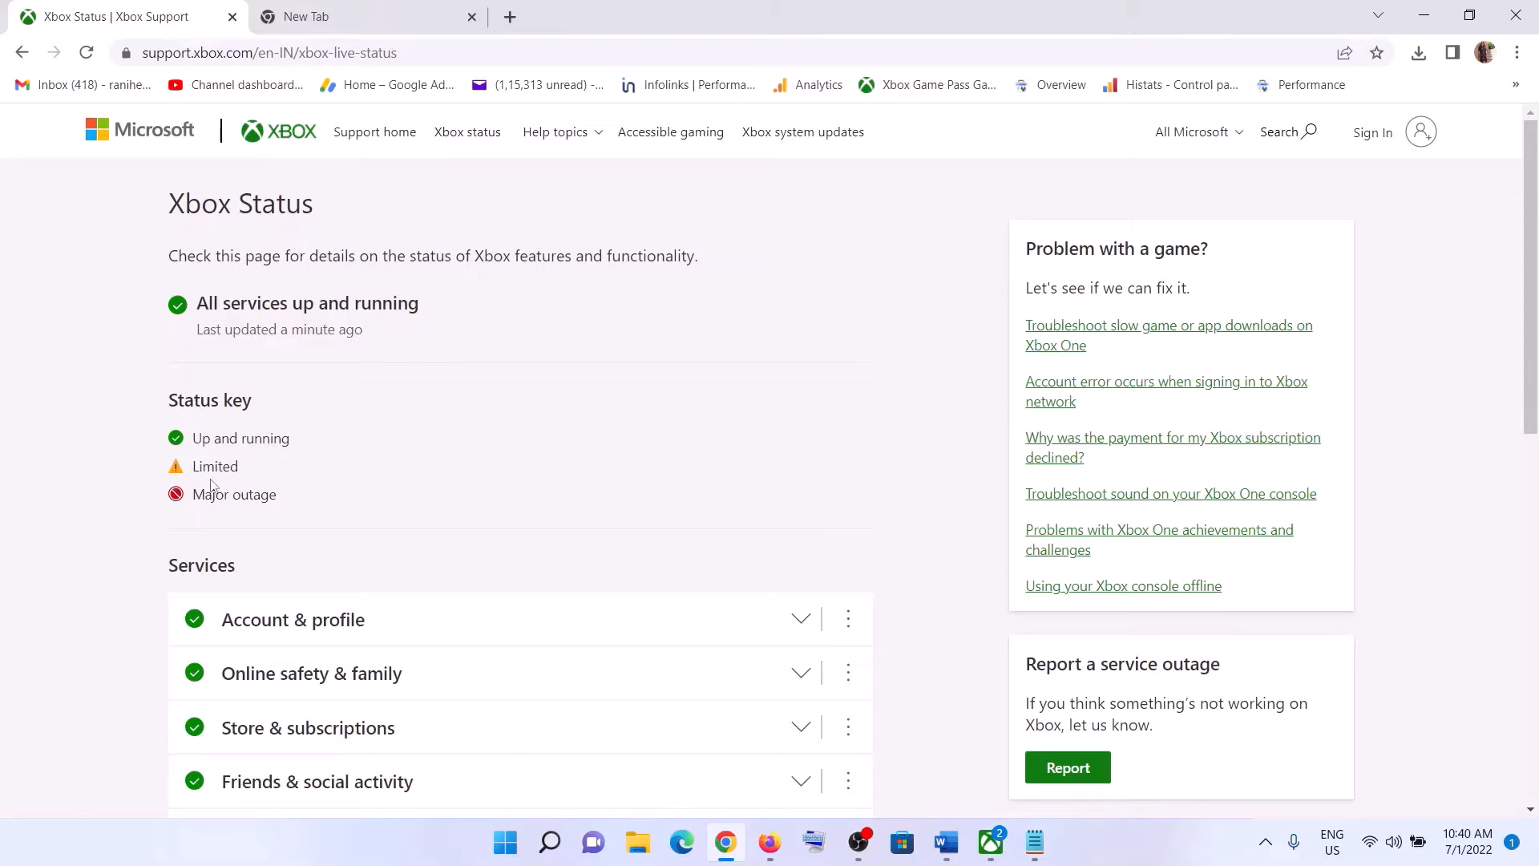
pyautogui.moveTo(193, 495); pyautogui.dragTo(301, 496)
pyautogui.moveTo(193, 467); pyautogui.dragTo(268, 495)
pyautogui.moveTo(194, 439); pyautogui.dragTo(289, 440)
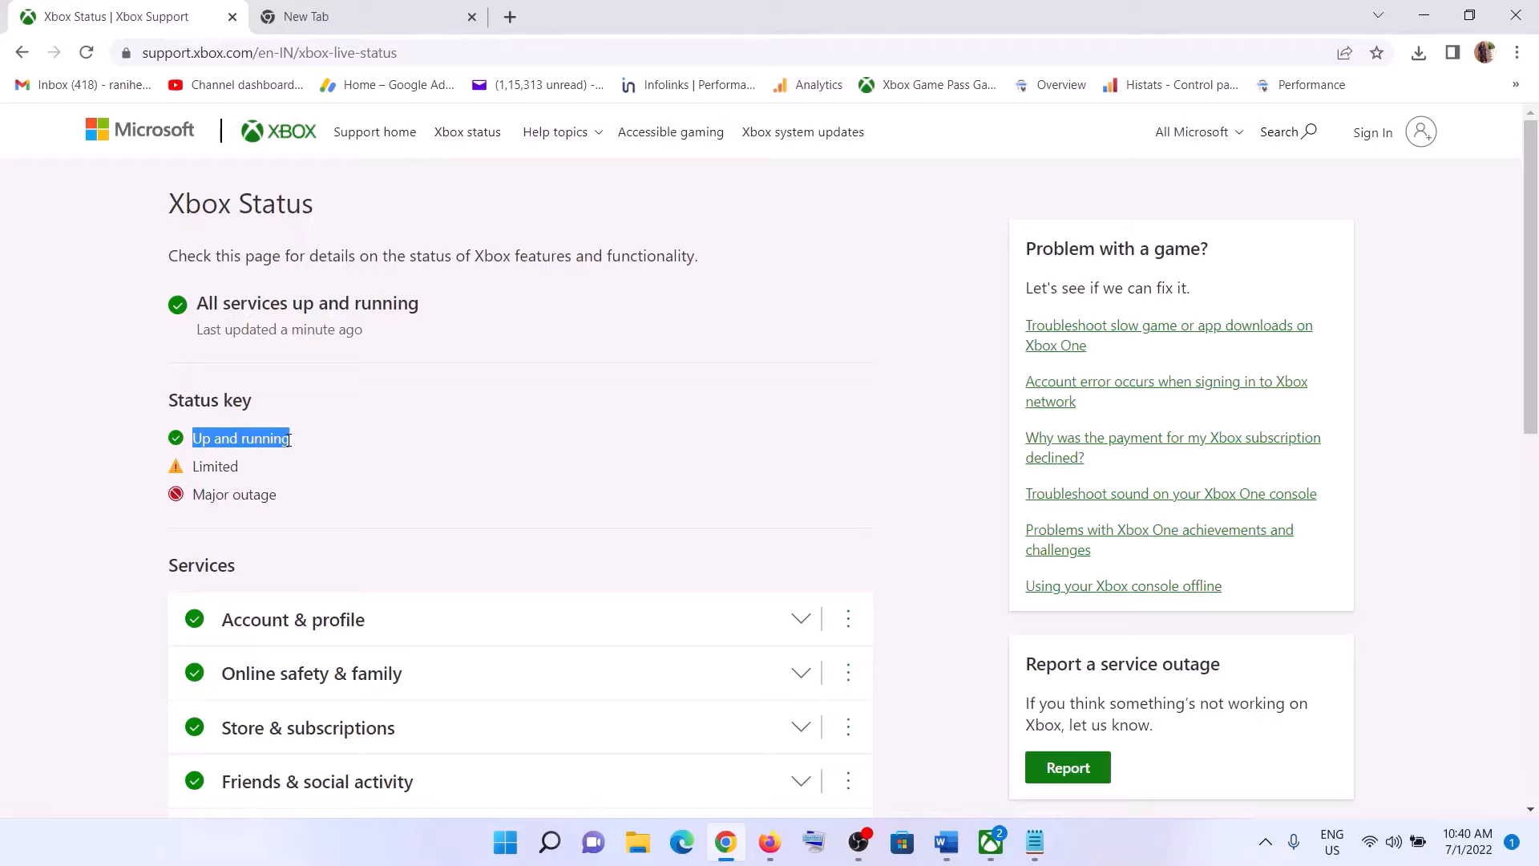
pyautogui.moveTo(206, 306); pyautogui.dragTo(433, 308)
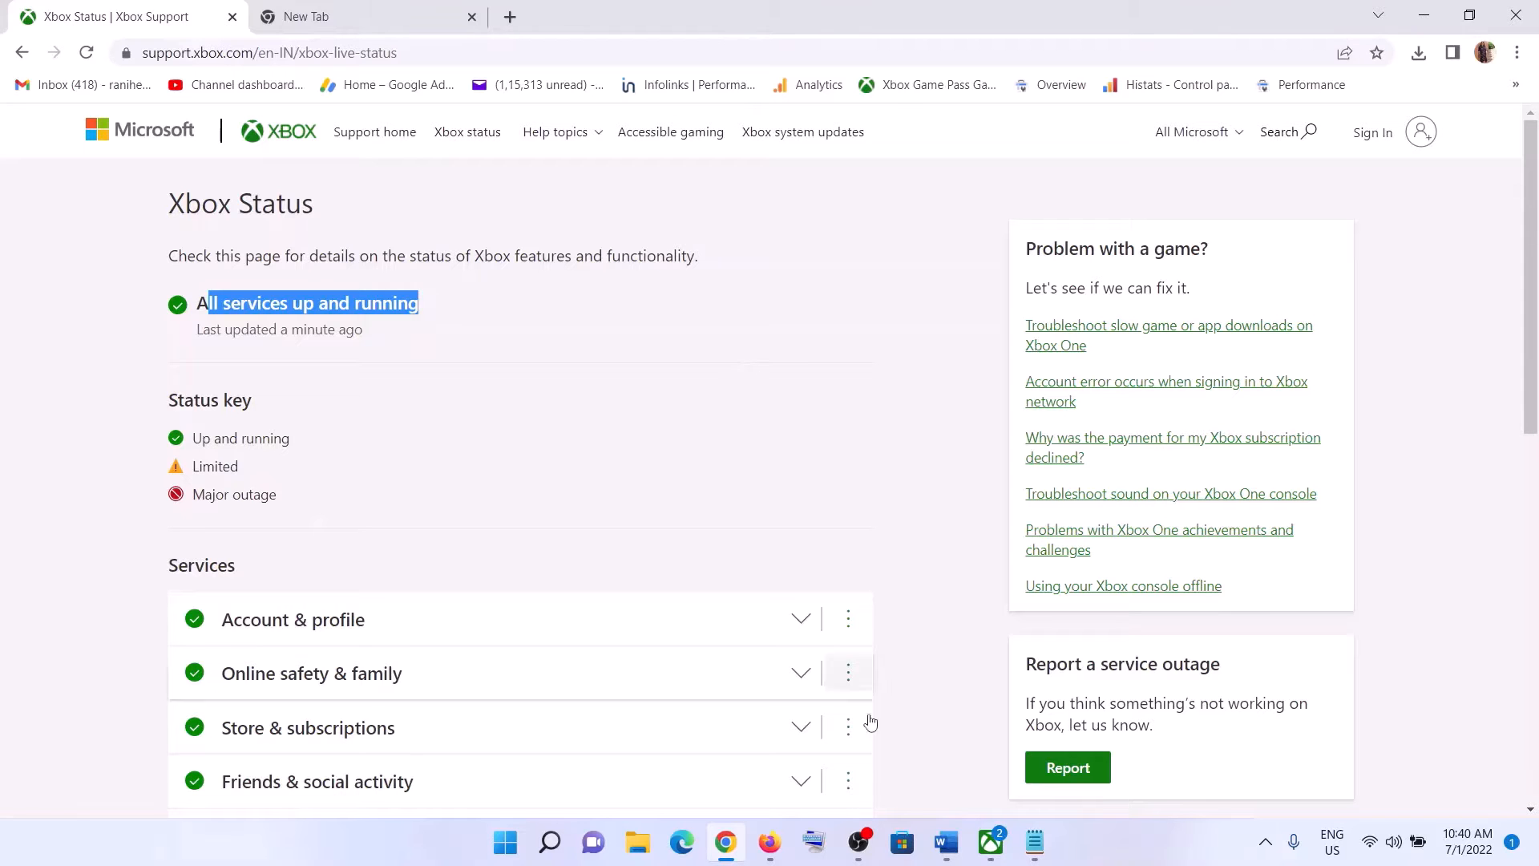
# - Switch back to the Word document and go to Step 1 of the troubleshooting list
pyautogui.click(947, 841)
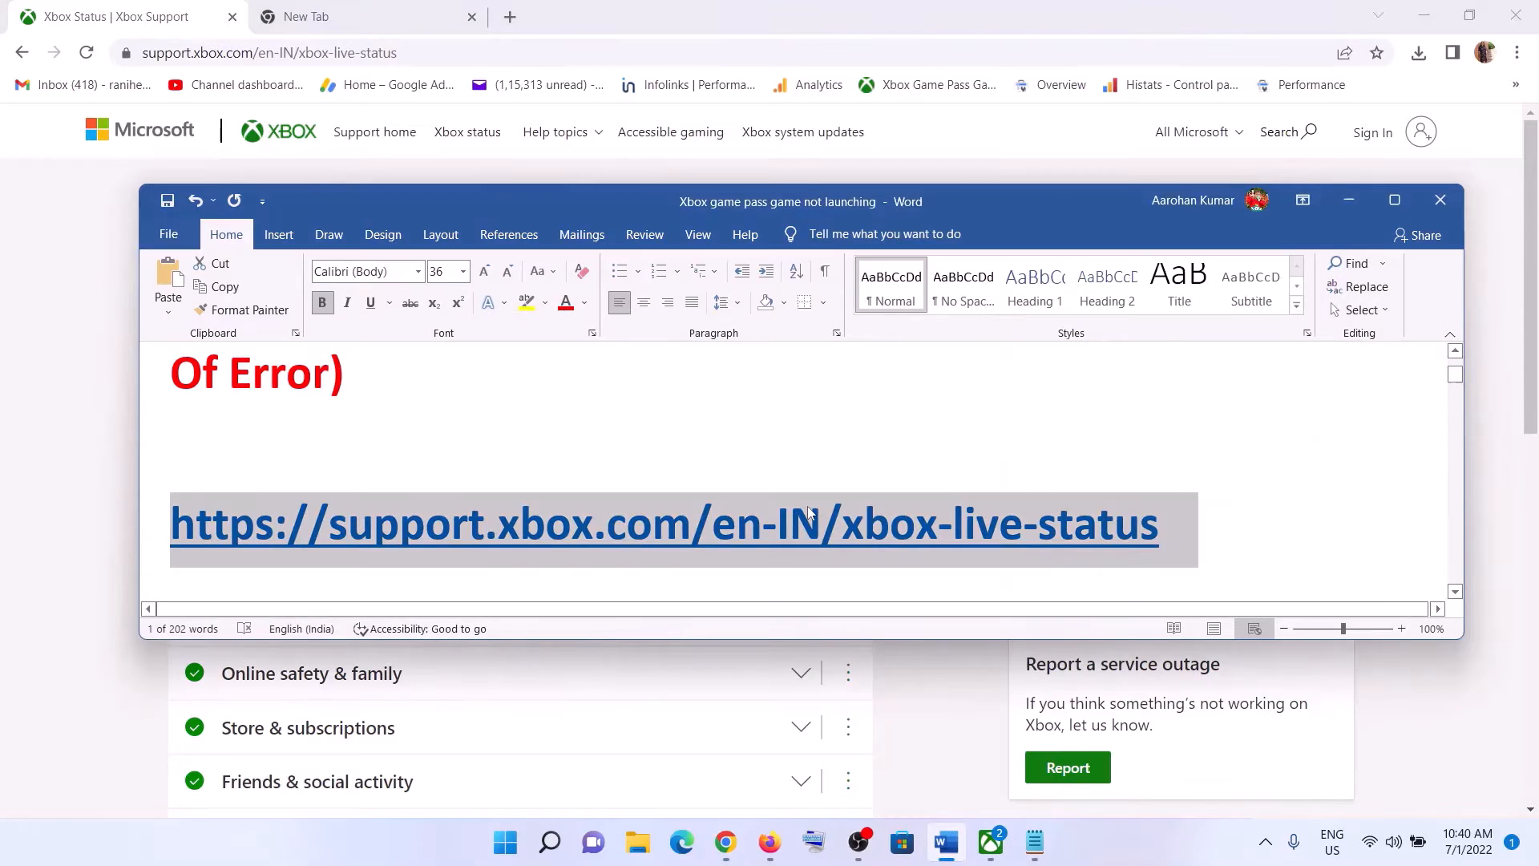
pyautogui.scroll(-3, 809, 513)
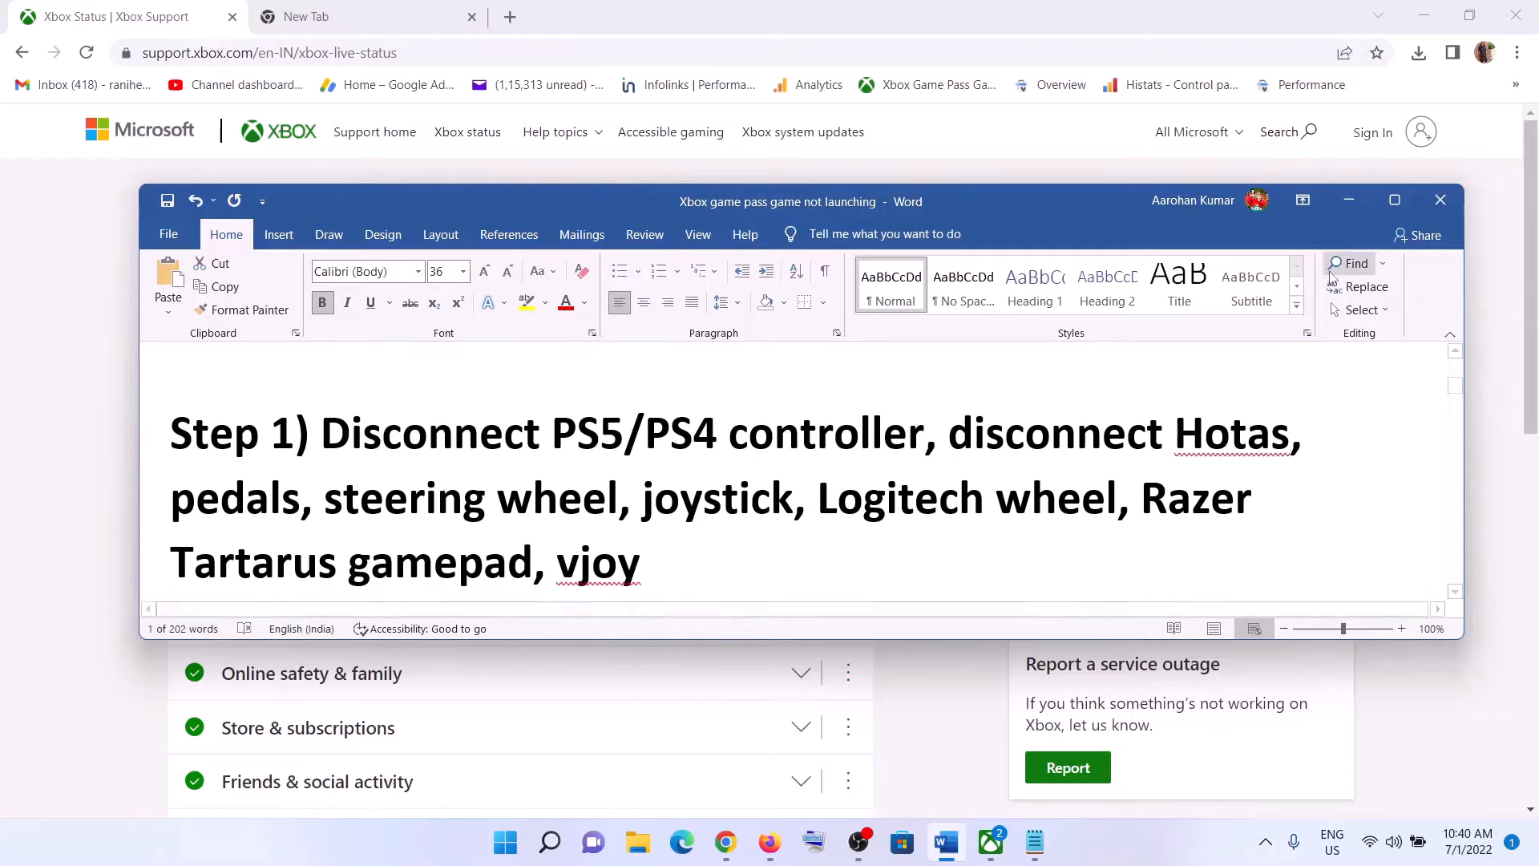
pyautogui.click(1396, 200)
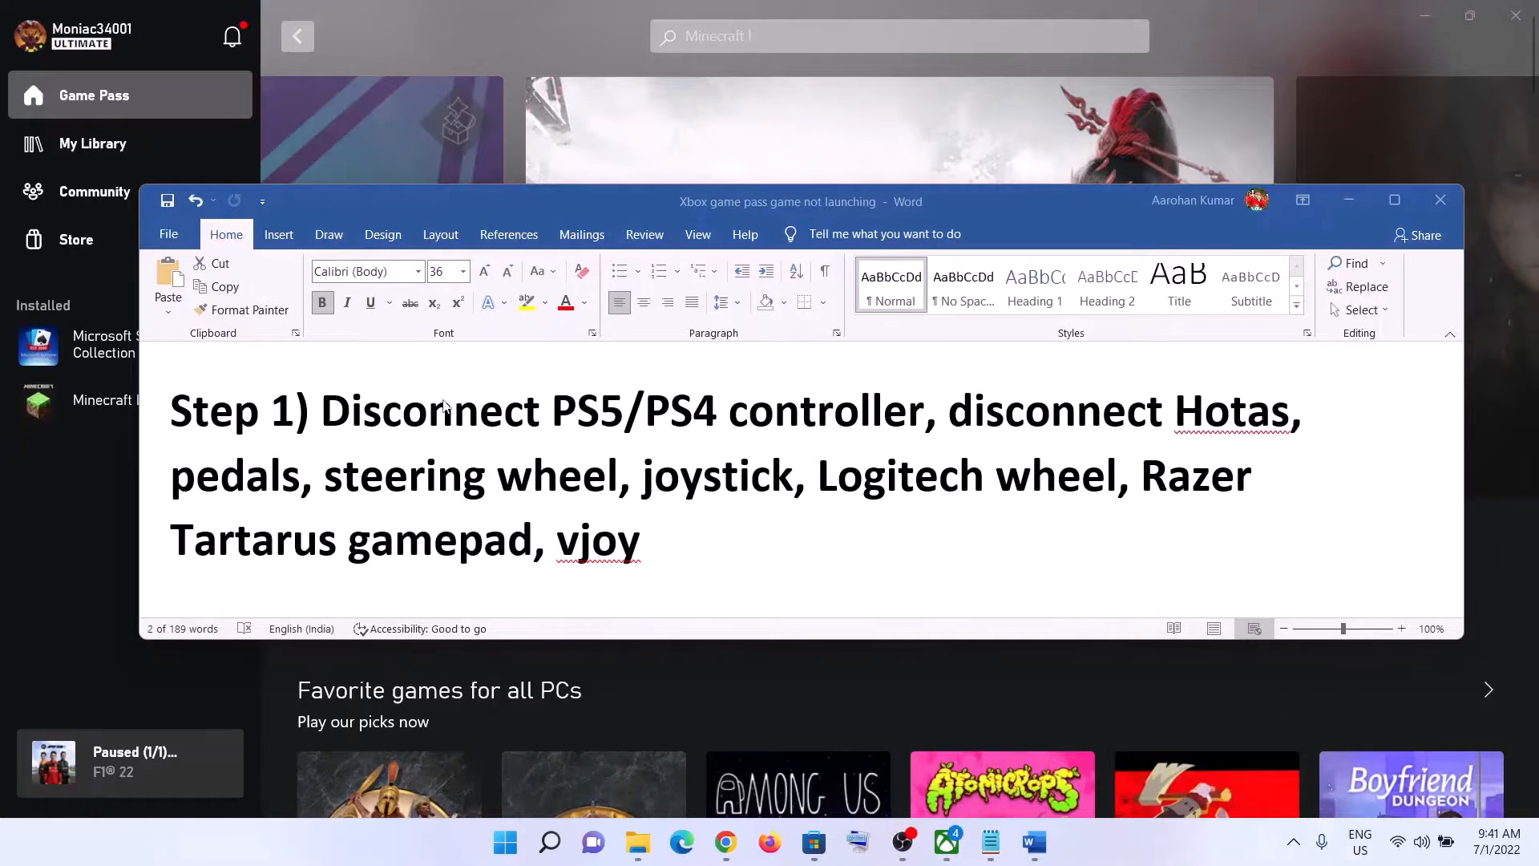
# - Read the Step 1 instruction, highlighting the controllers, wheels, joysticks and other game devices to disconnect
pyautogui.moveTo(304, 413); pyautogui.dragTo(926, 410)
pyautogui.click(342, 447)
pyautogui.click(480, 413)
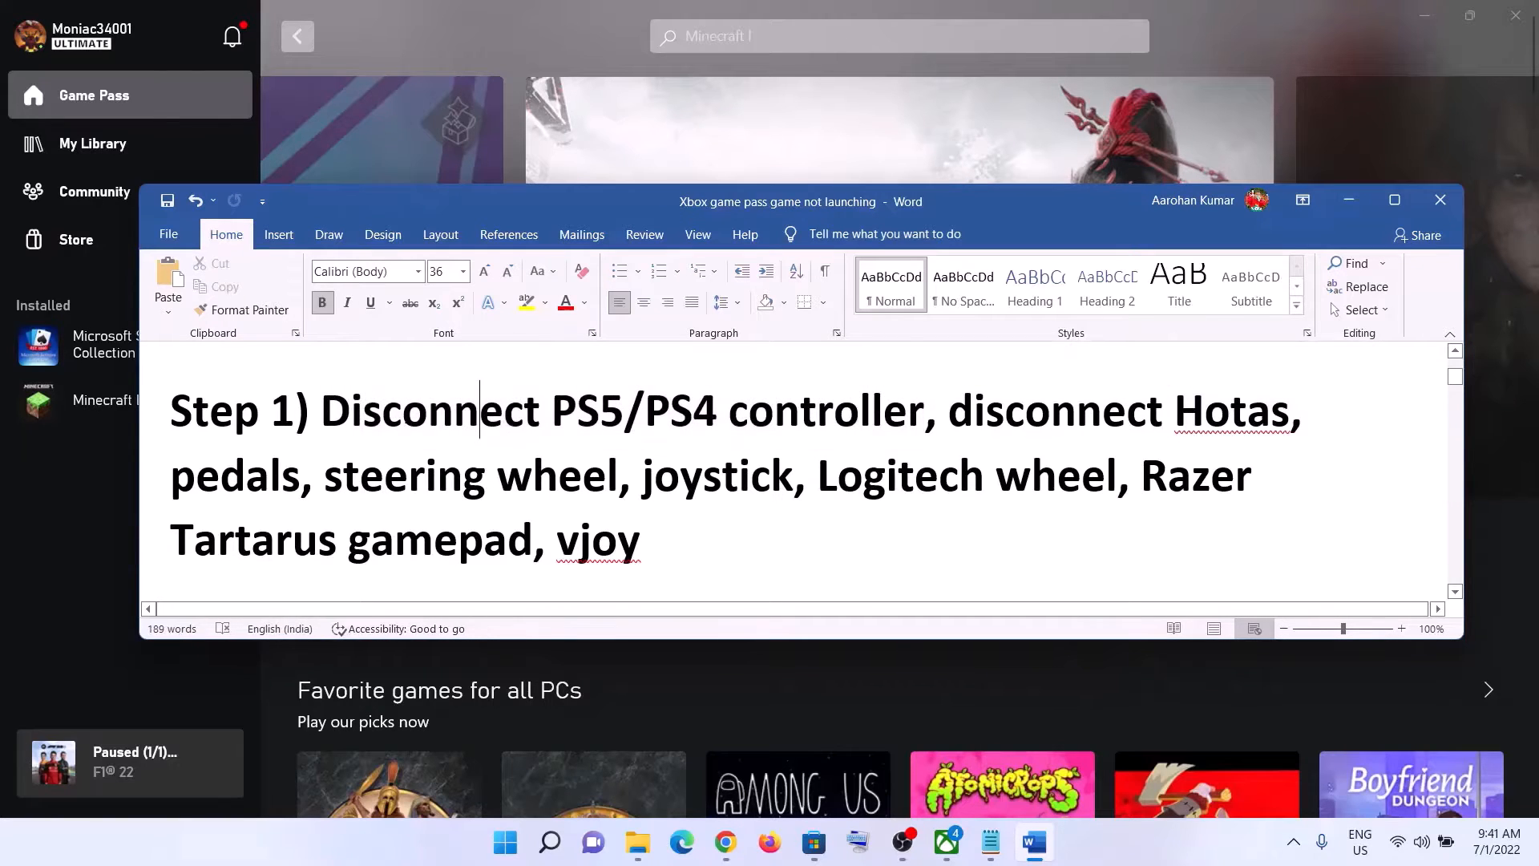
pyautogui.moveTo(468, 414); pyautogui.dragTo(926, 413)
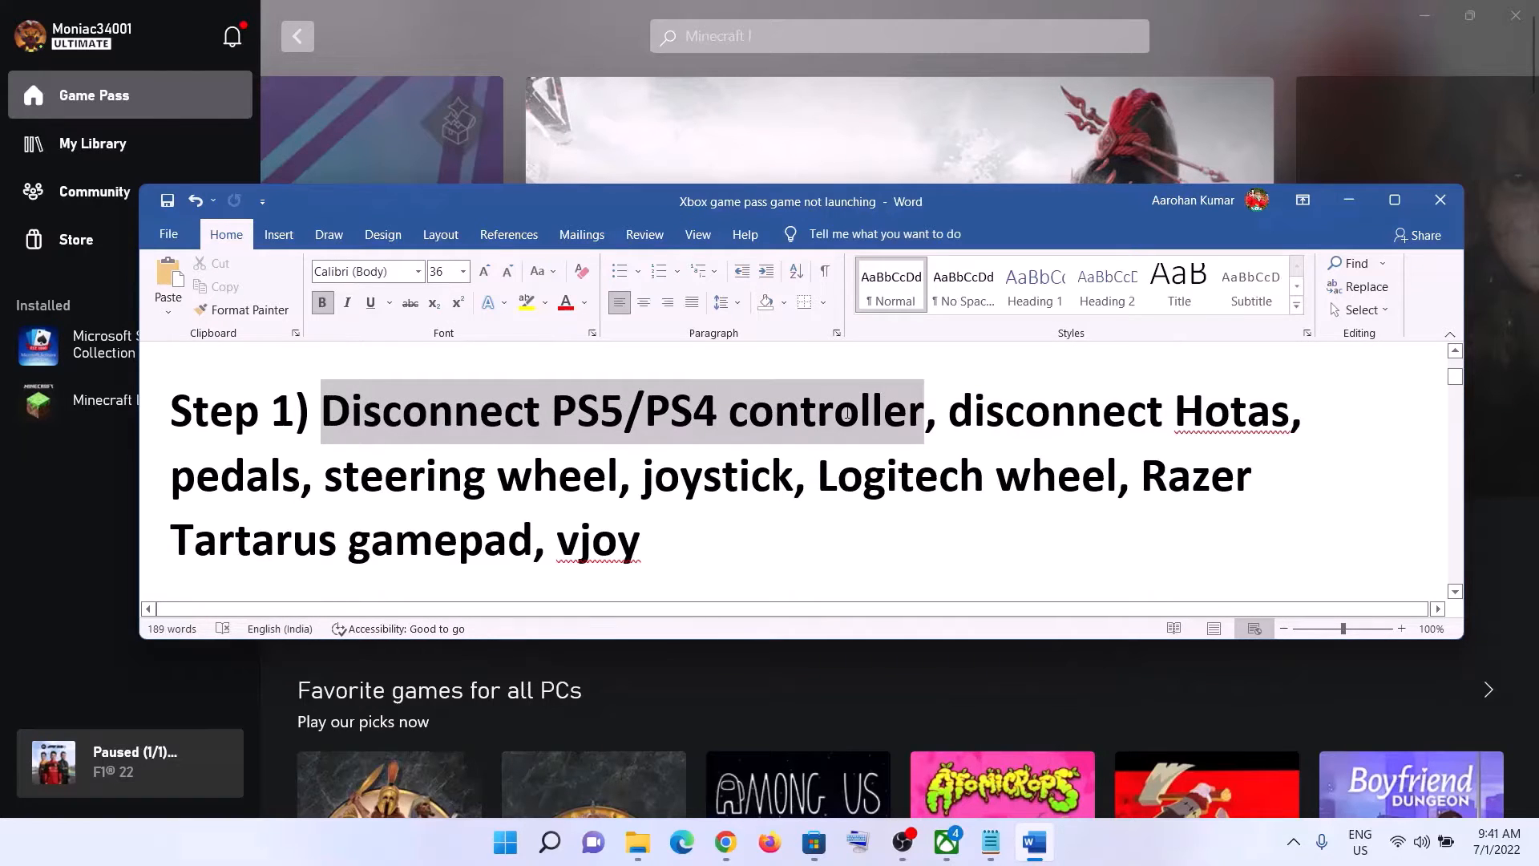
pyautogui.click(429, 413)
pyautogui.moveTo(321, 411); pyautogui.dragTo(650, 544)
pyautogui.click(908, 410)
pyautogui.moveTo(949, 413); pyautogui.dragTo(646, 553)
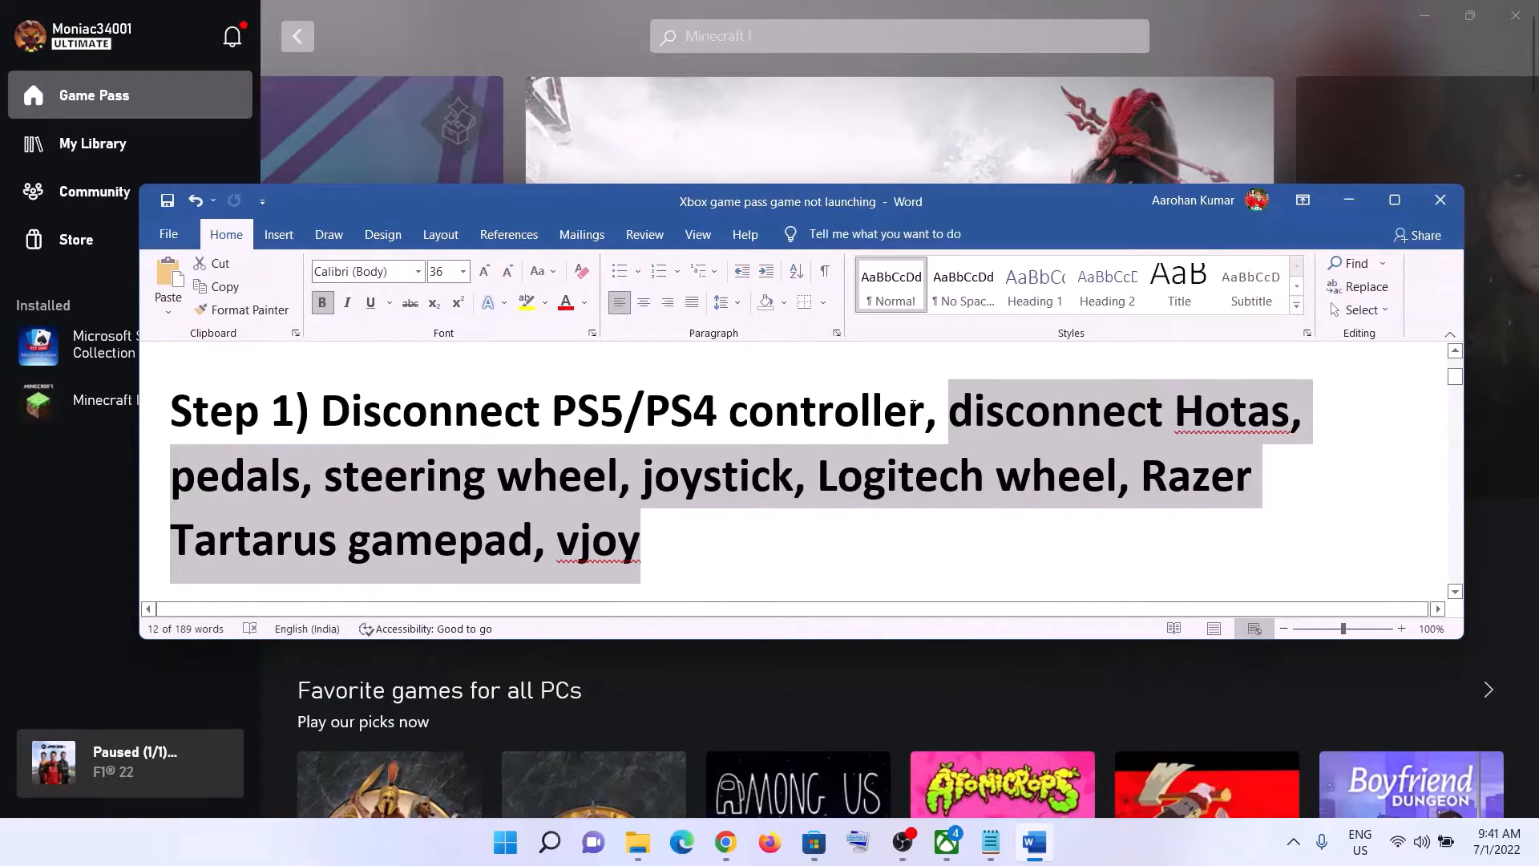
pyautogui.click(943, 414)
pyautogui.moveTo(947, 409); pyautogui.dragTo(755, 516)
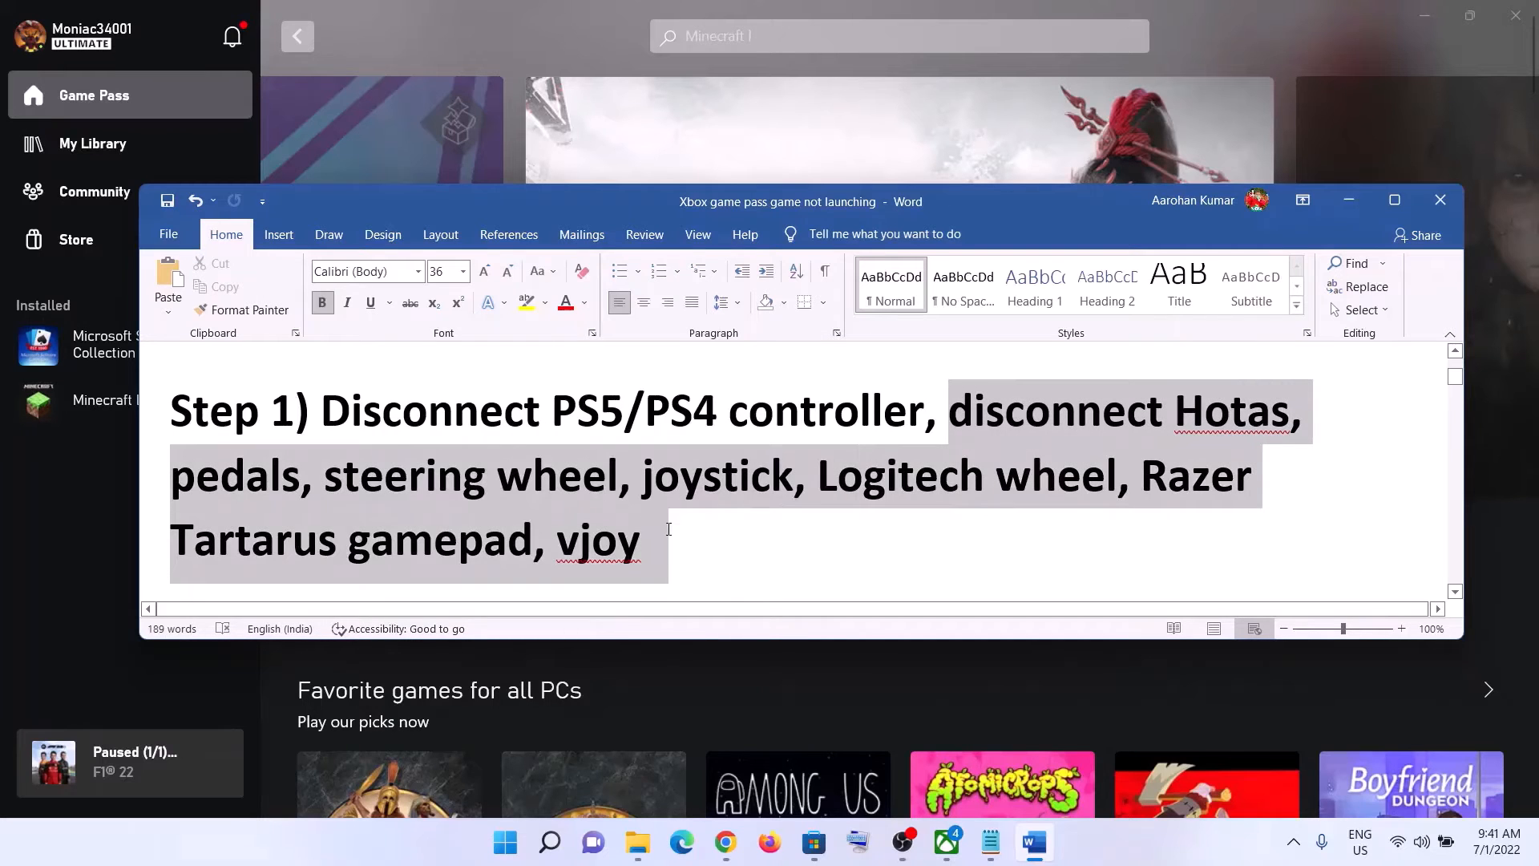
pyautogui.click(687, 555)
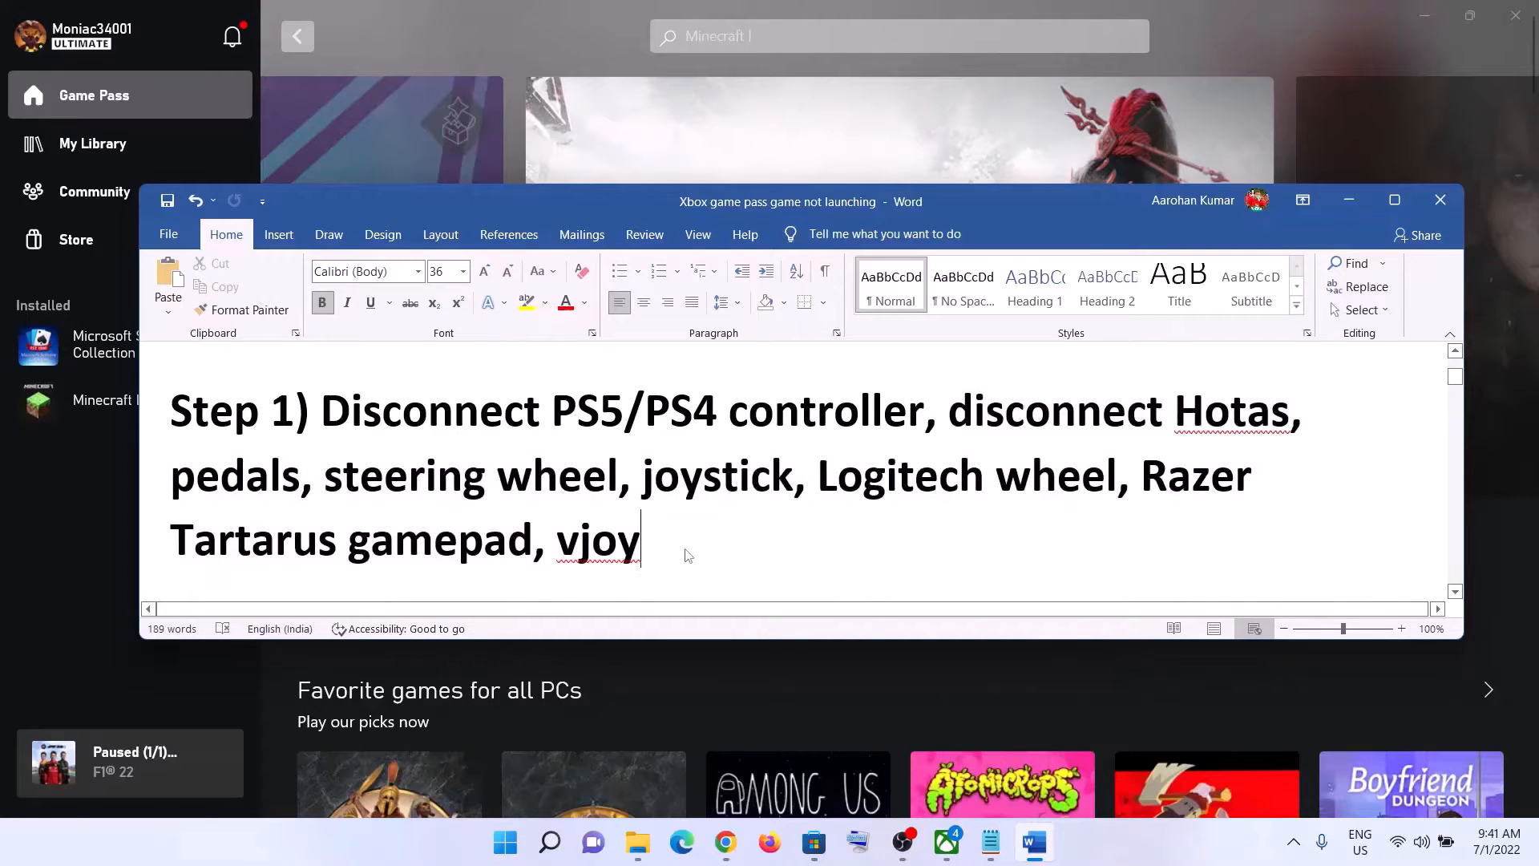
pyautogui.moveTo(640, 553); pyautogui.dragTo(350, 426)
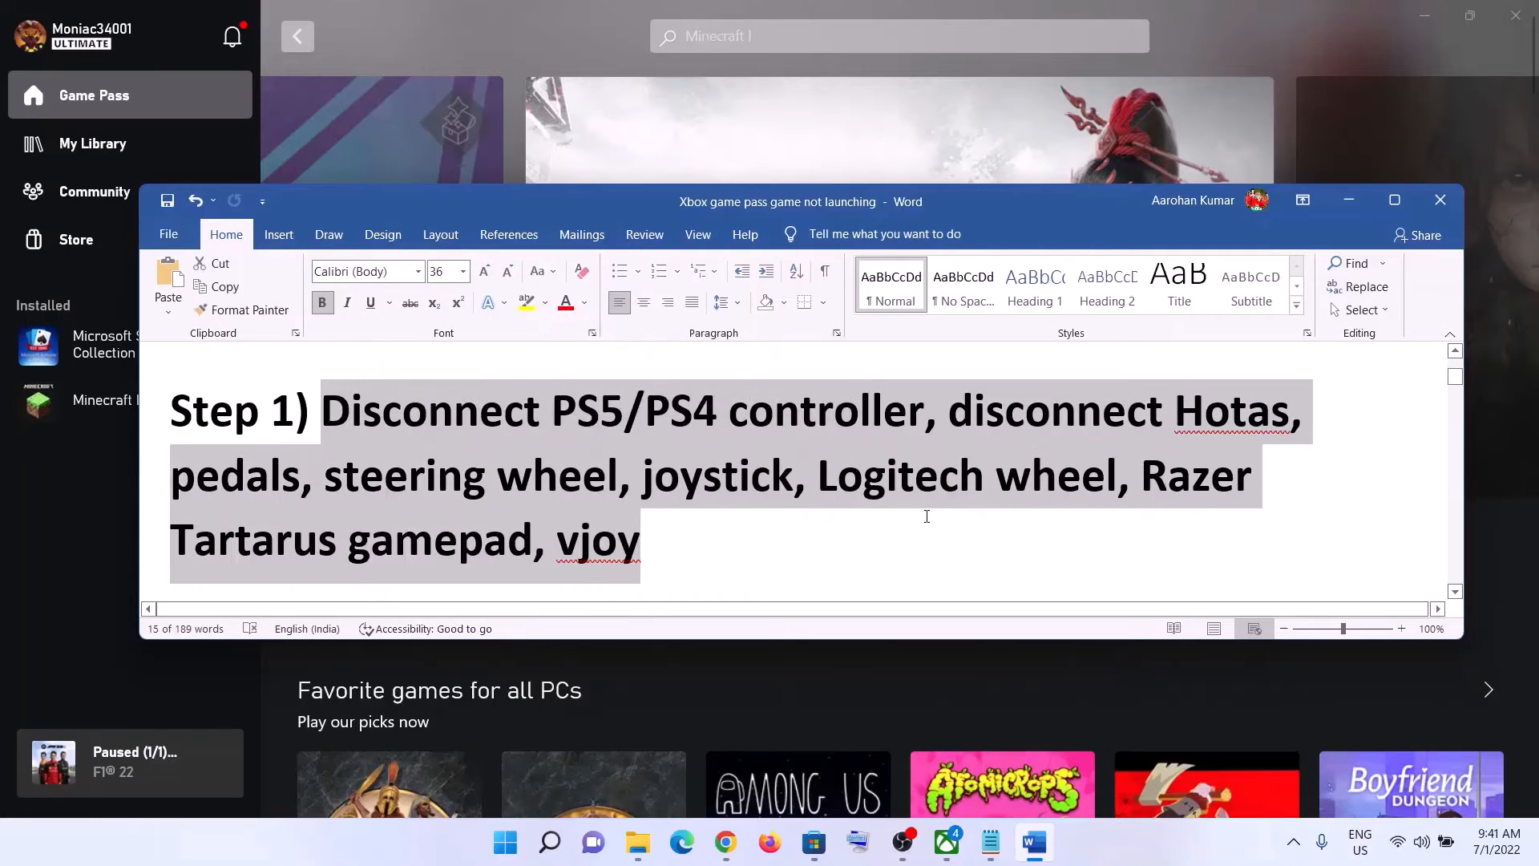
# - Highlight the Step 2 instruction to verify and repair the game and minimize the Word document
pyautogui.scroll(-3, 558, 472)
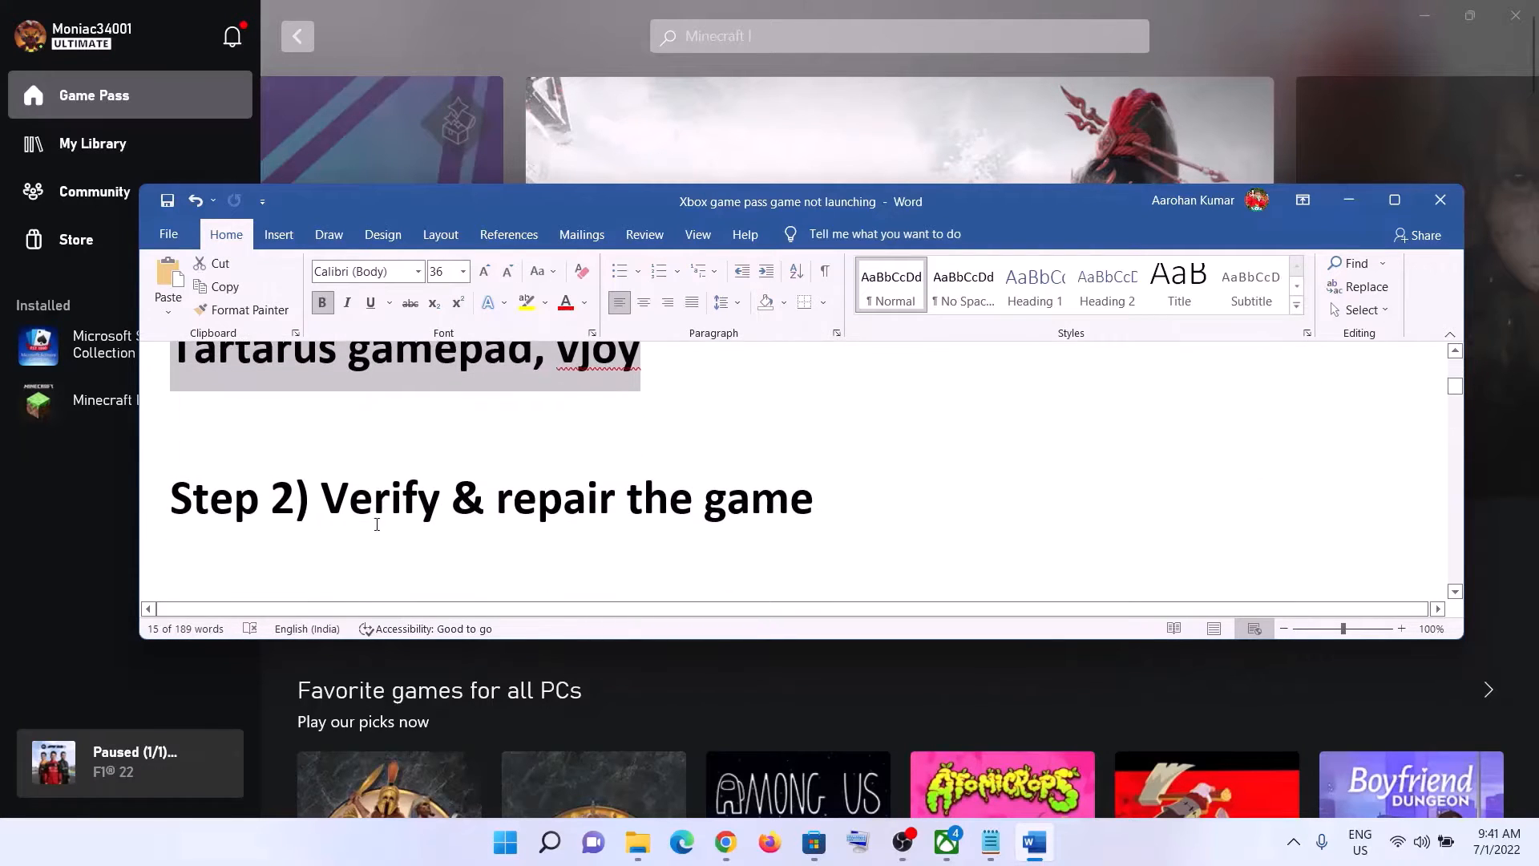
pyautogui.moveTo(321, 498); pyautogui.dragTo(814, 501)
pyautogui.click(1349, 200)
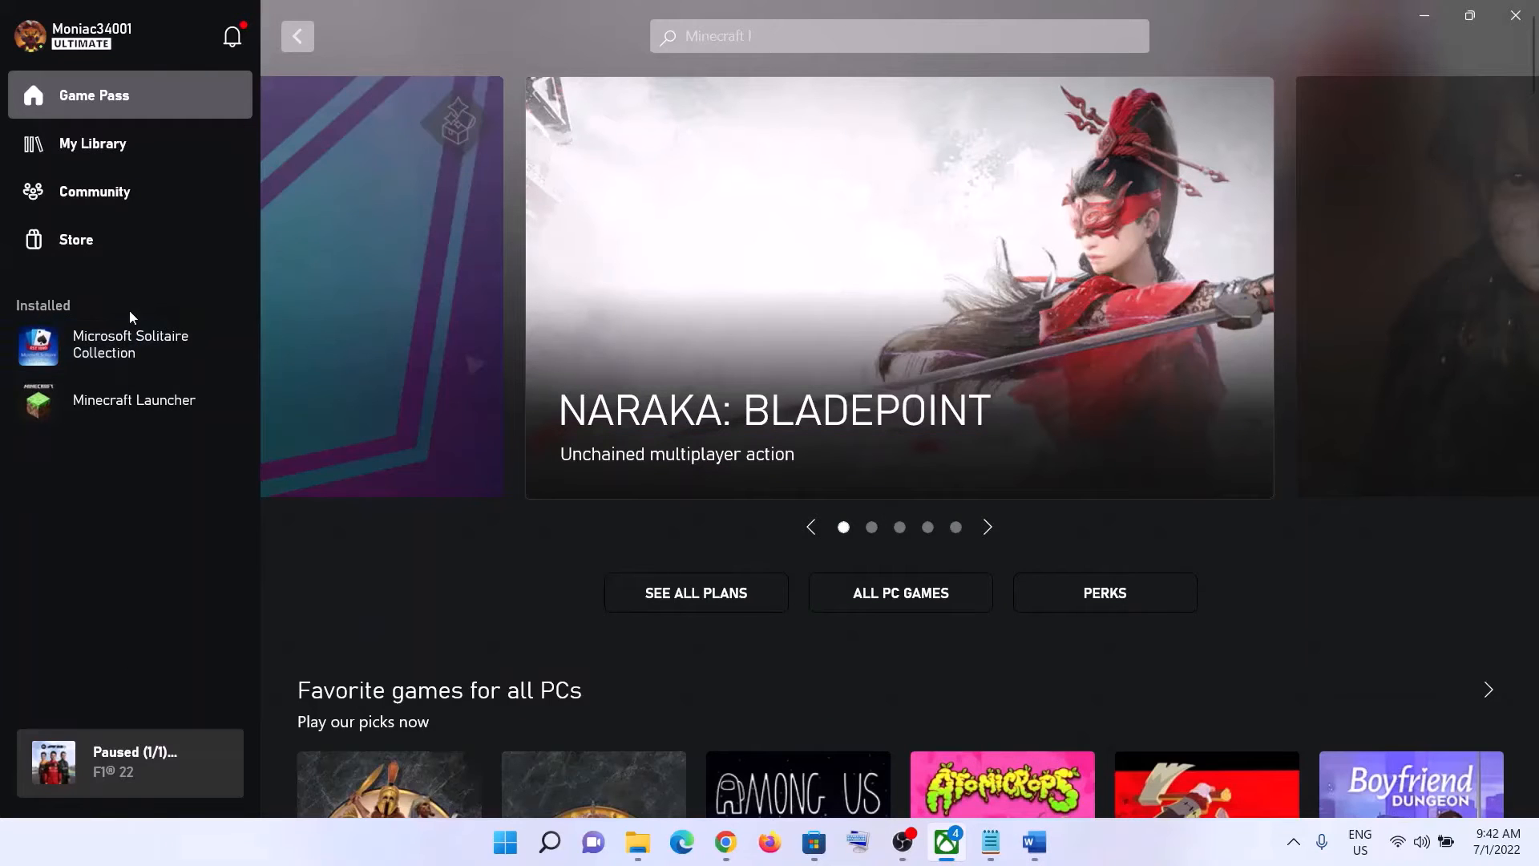
# - Verify and repair the Minecraft Launcher files through its game management options, accepting the reset to original settings
pyautogui.moveTo(127, 403)
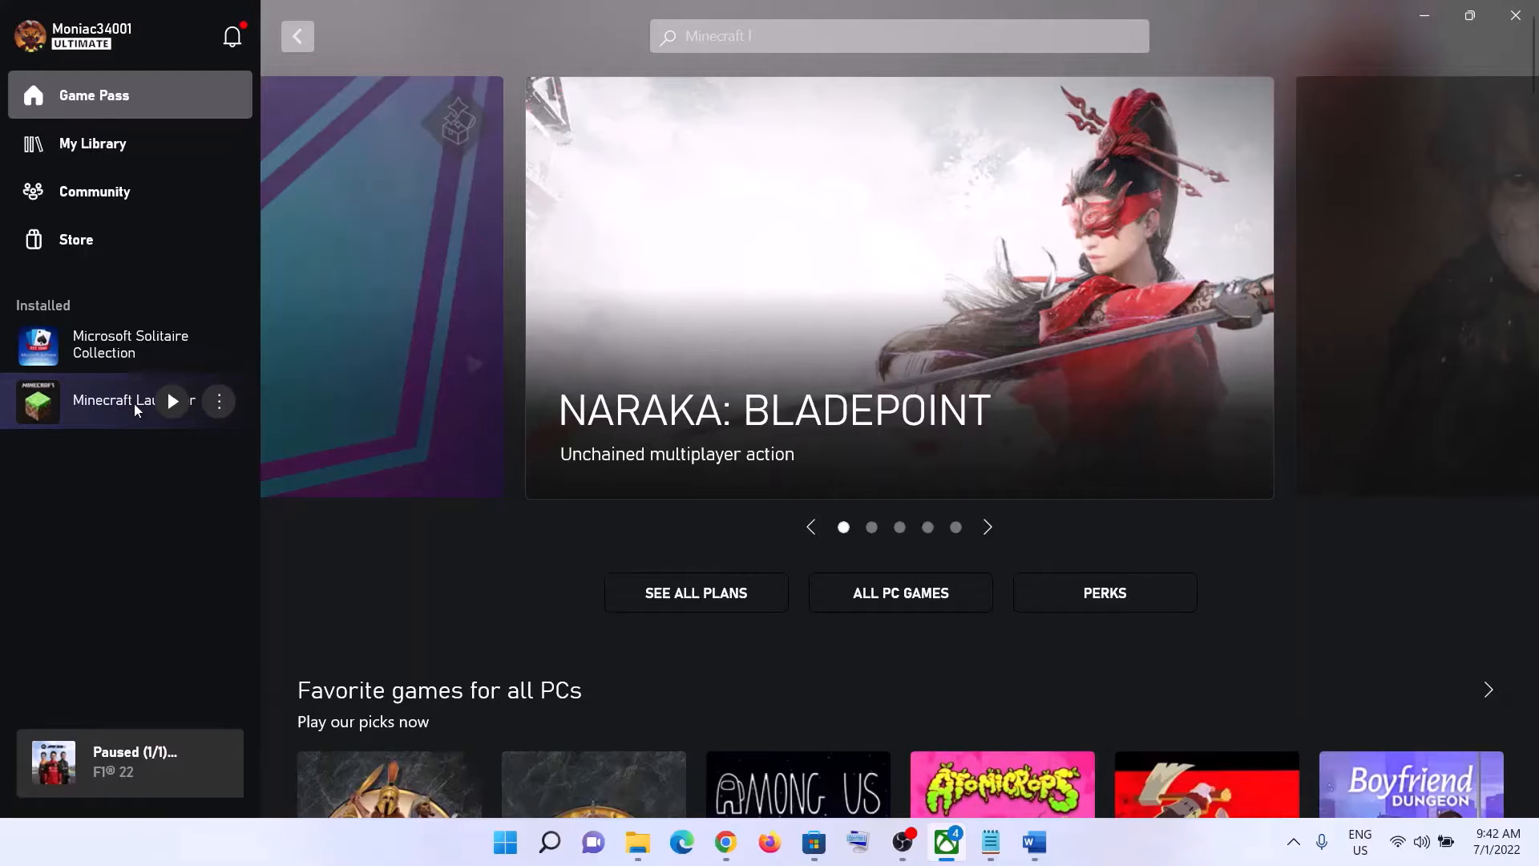
pyautogui.click(218, 402)
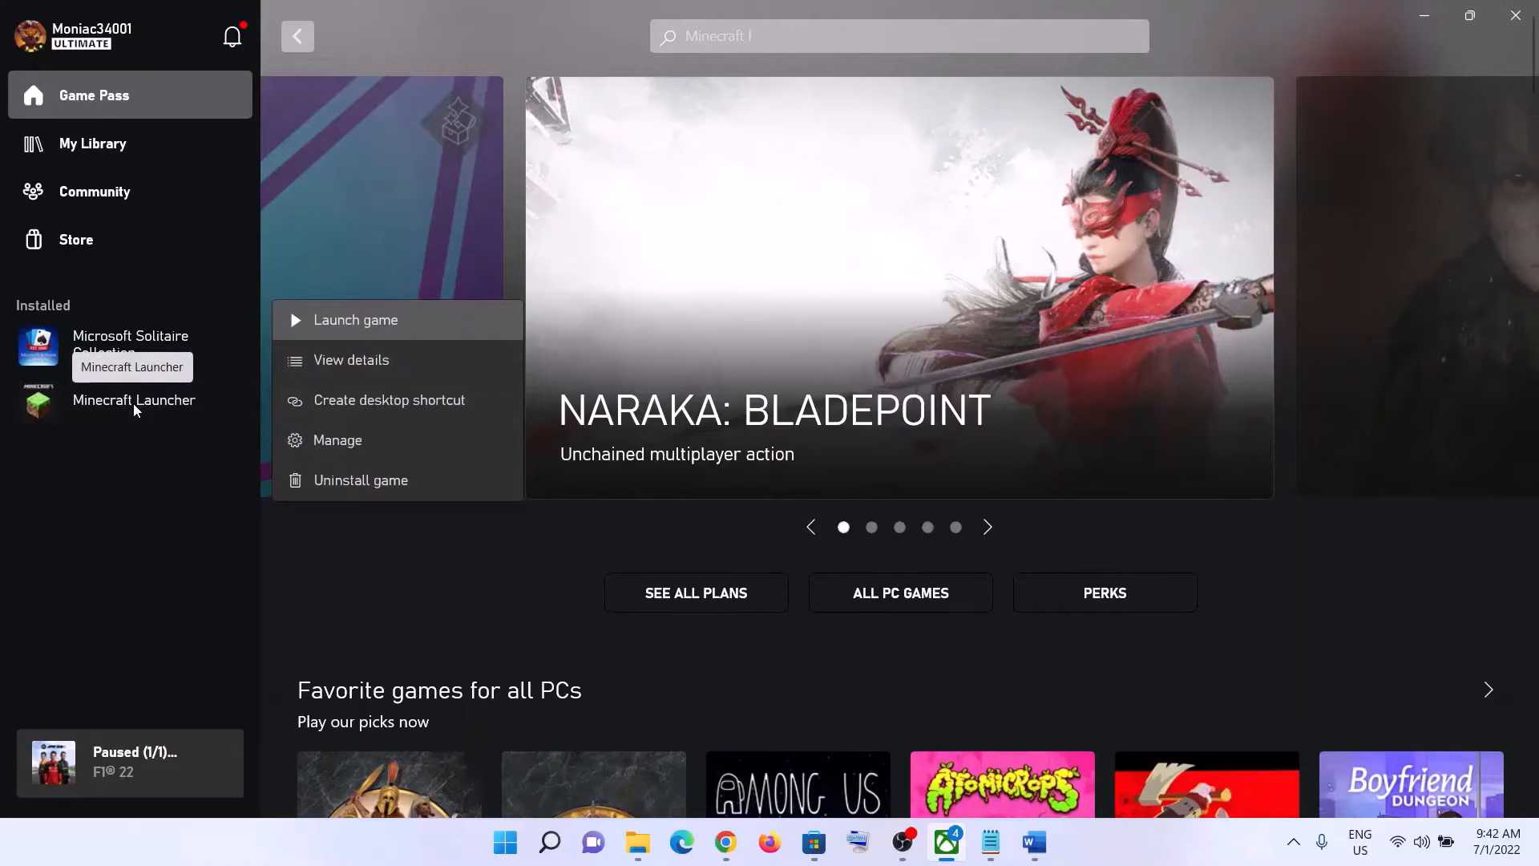
pyautogui.click(348, 447)
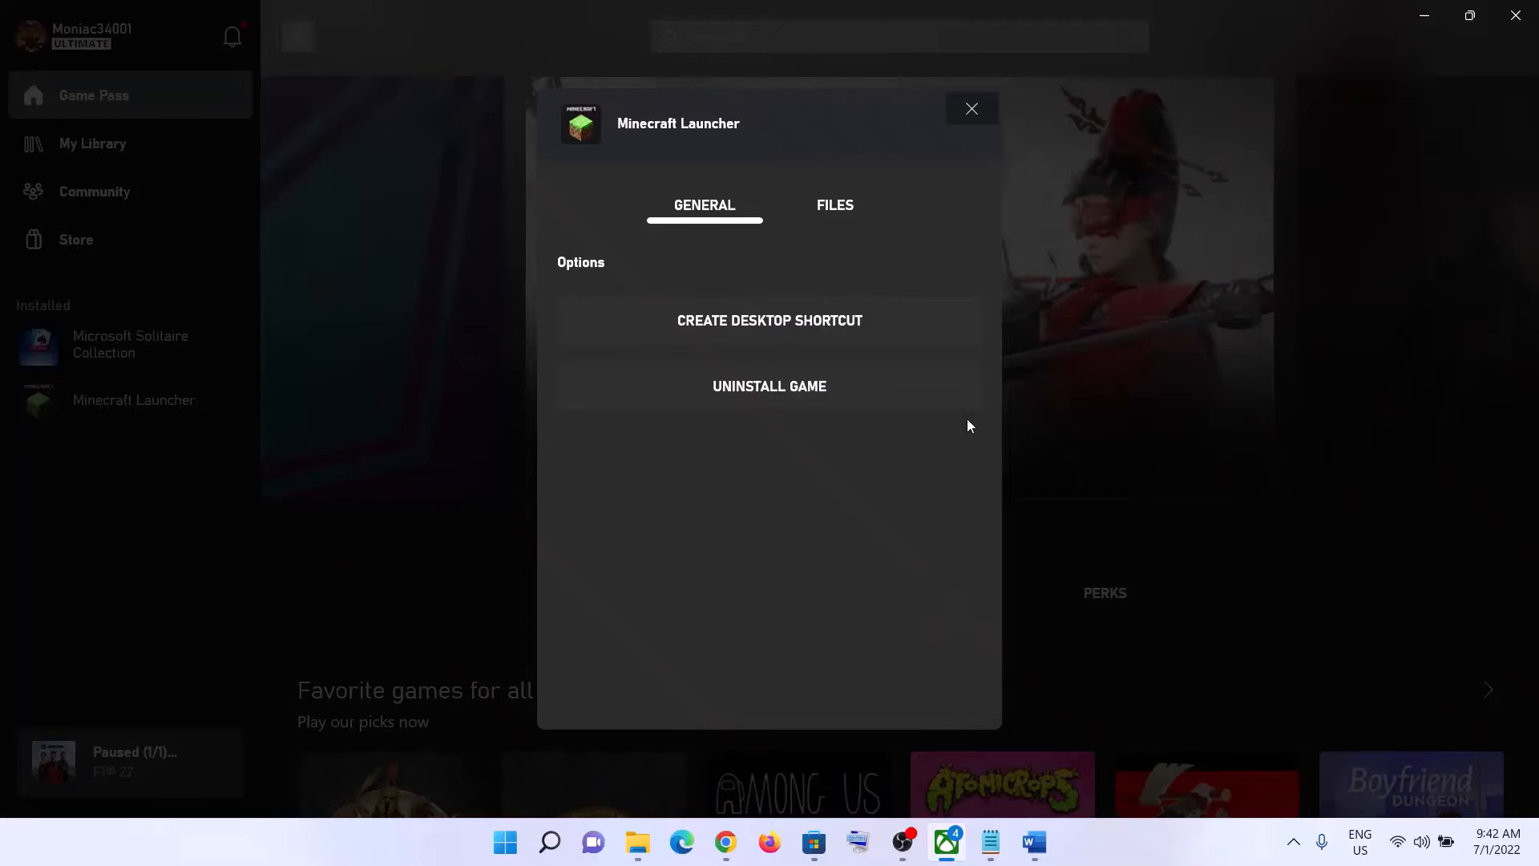
pyautogui.click(830, 219)
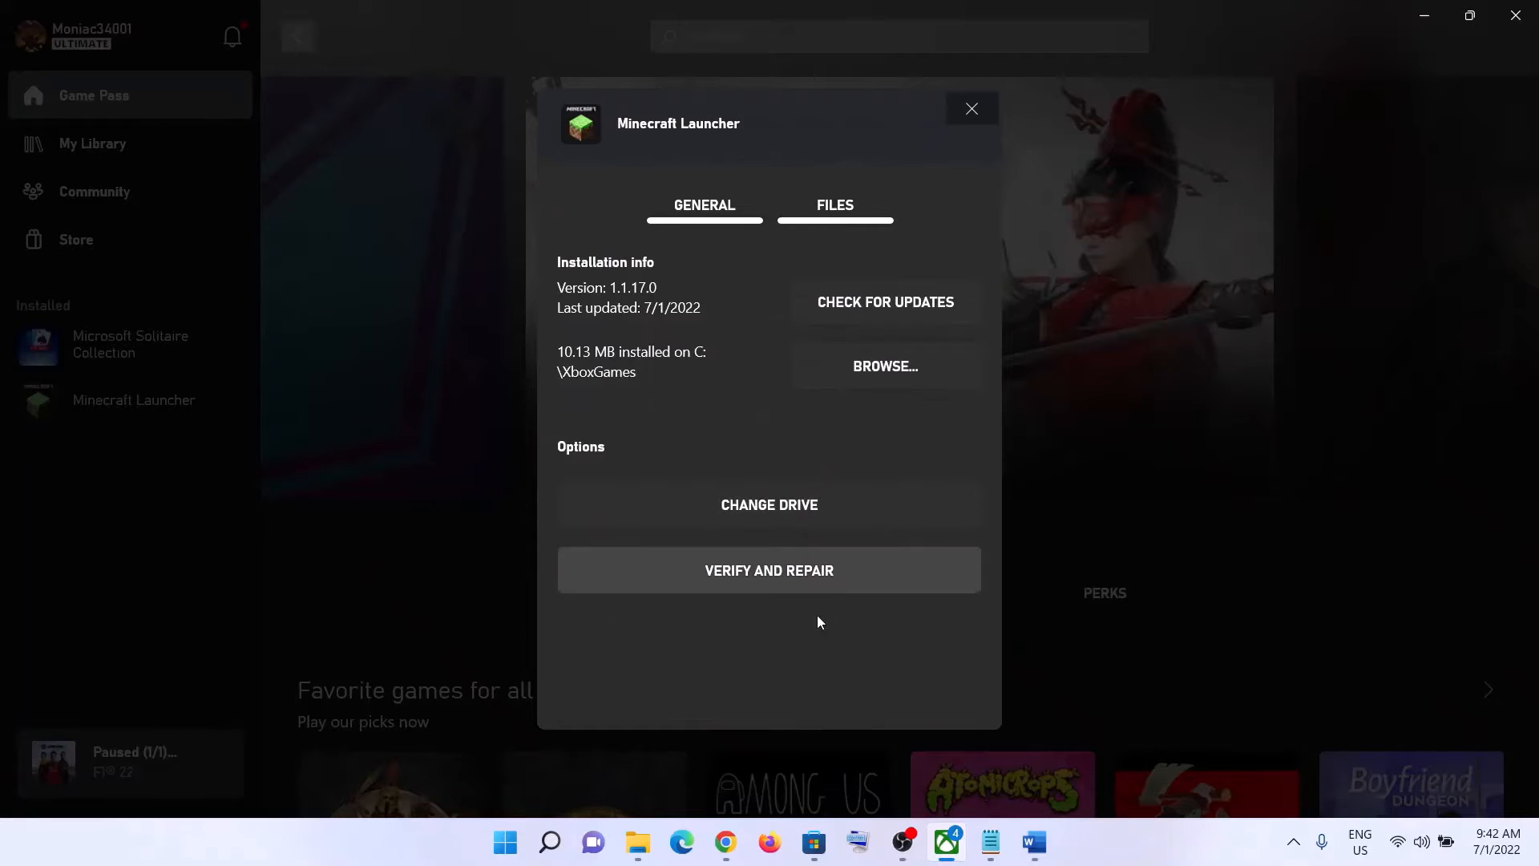
pyautogui.click(803, 579)
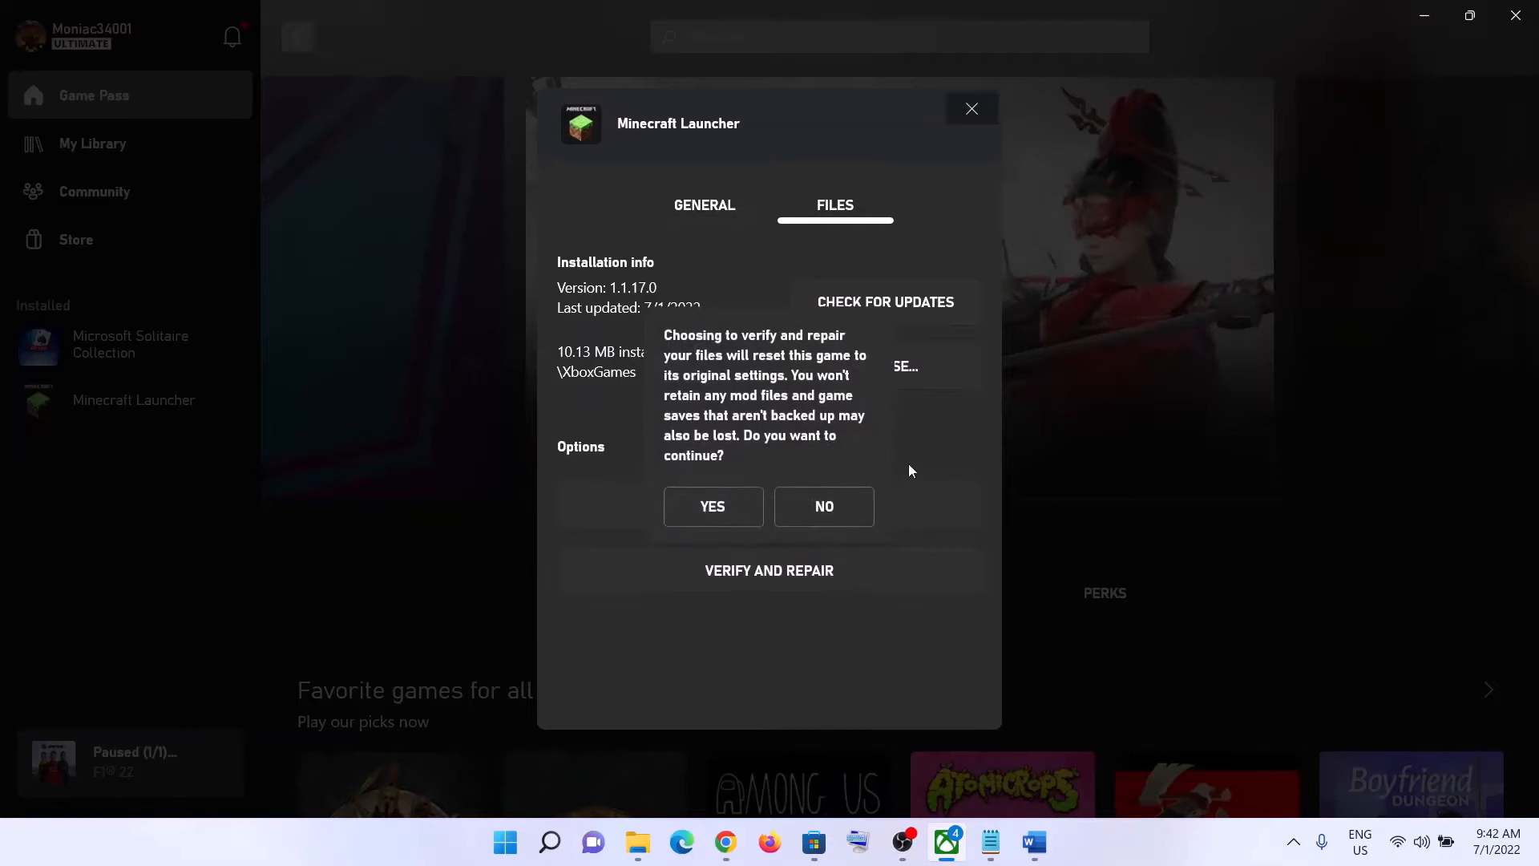
pyautogui.click(712, 505)
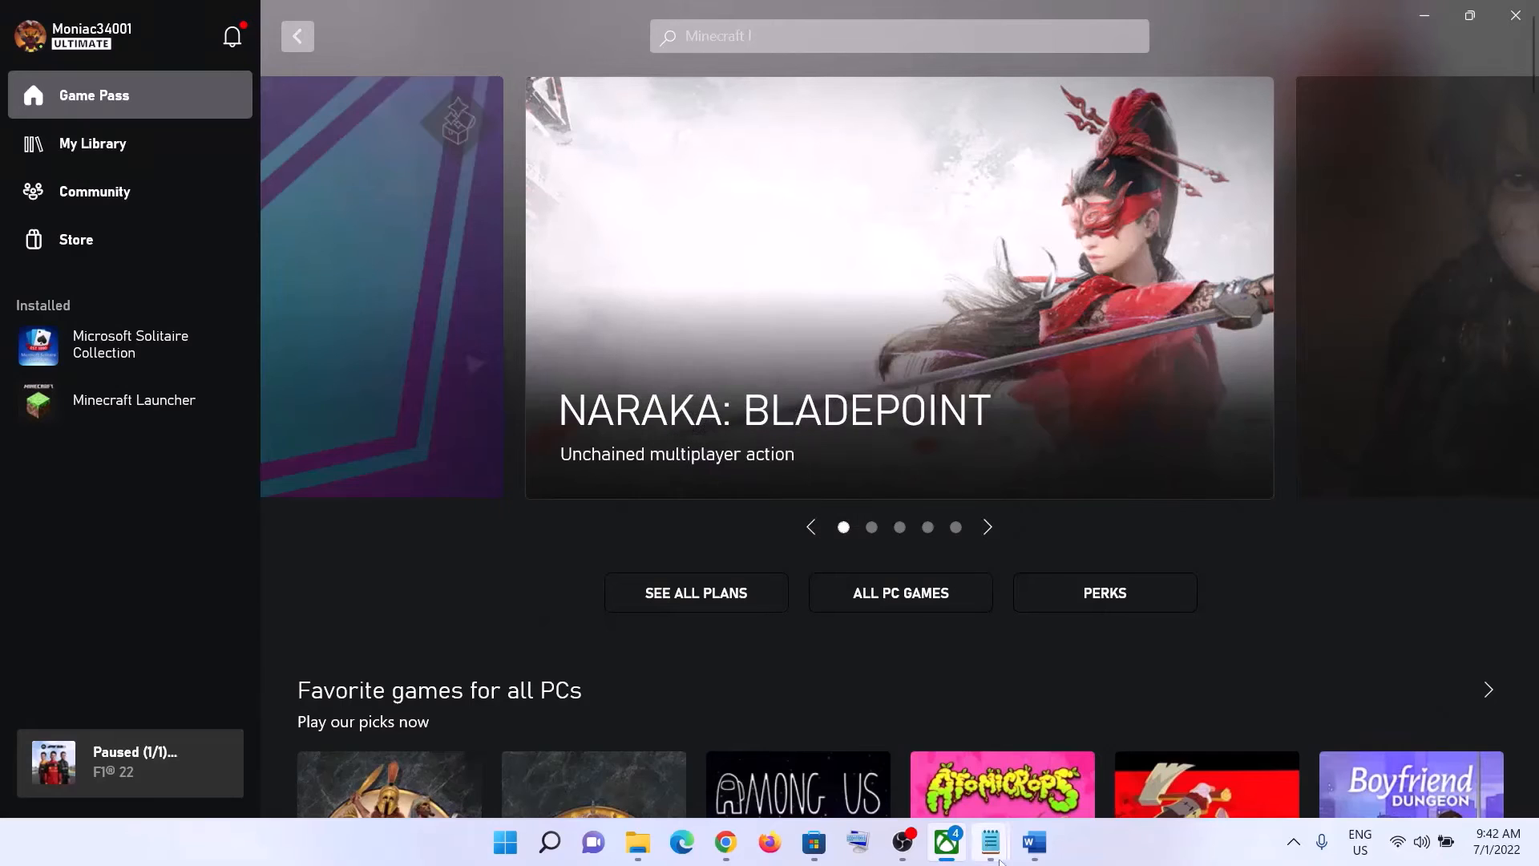
# - Switch to the Word document, highlight the Step 3 instruction to restart the PC, and minimize the document
pyautogui.click(1034, 842)
pyautogui.scroll(-1, 428, 484)
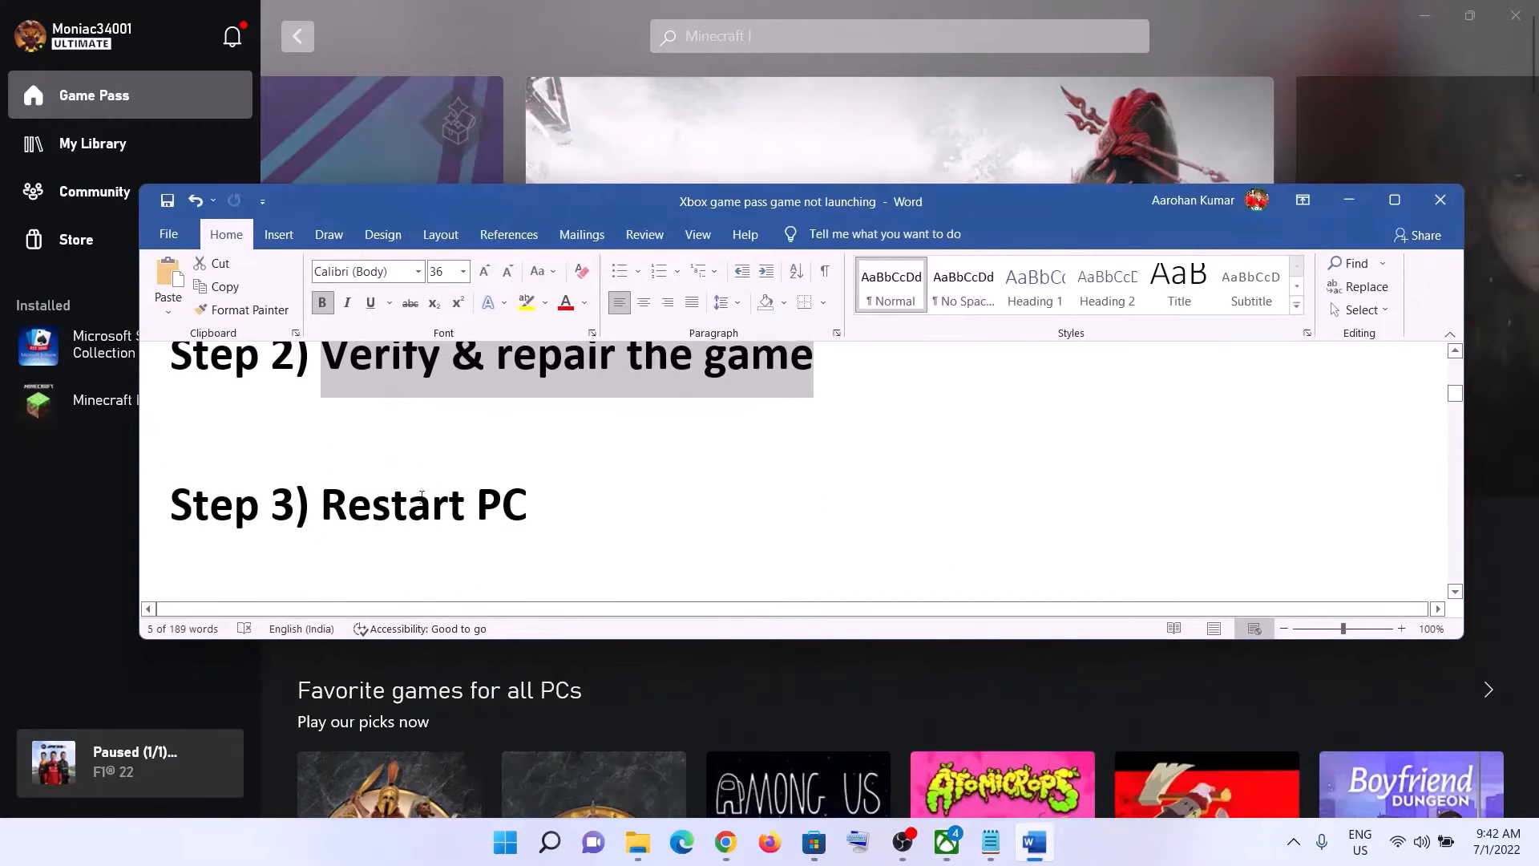
pyautogui.moveTo(321, 505); pyautogui.dragTo(555, 505)
pyautogui.click(1349, 200)
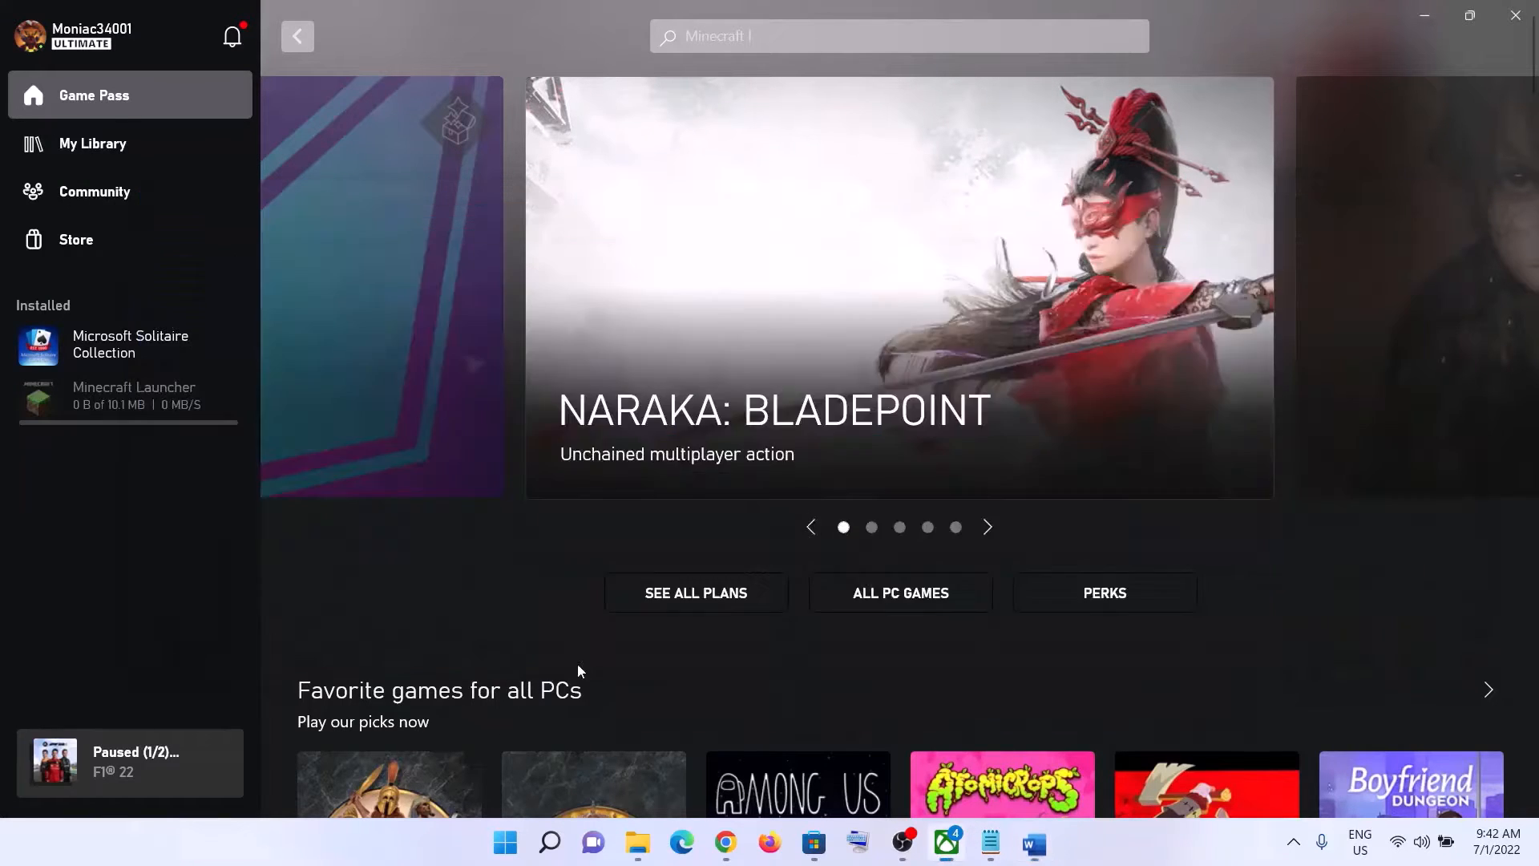
# - Display the Windows power options that include Restart, and dismiss them without restarting the PC
pyautogui.click(505, 844)
pyautogui.click(1018, 773)
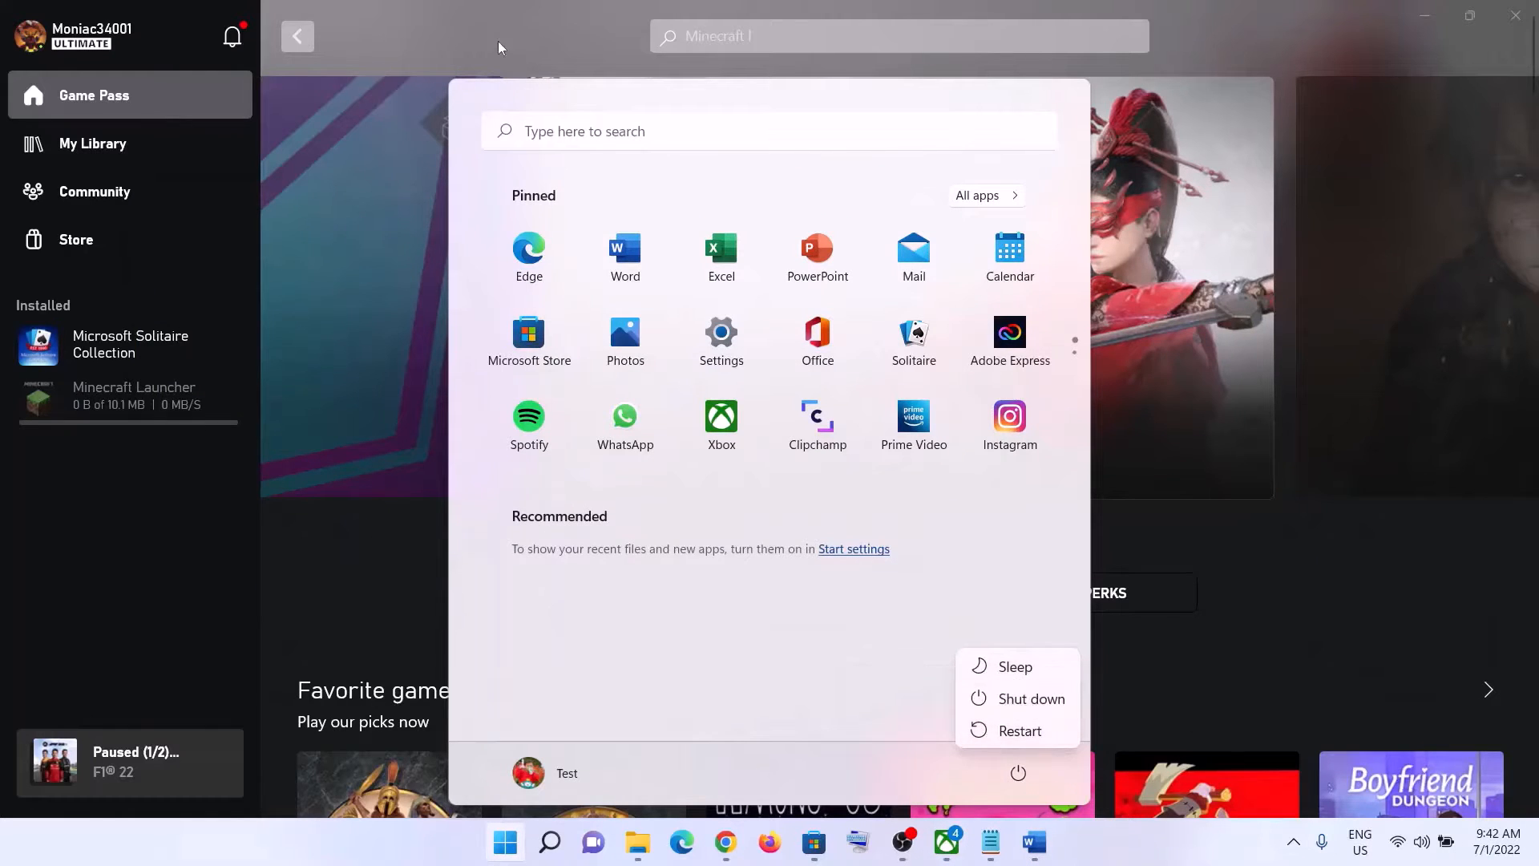
pyautogui.press('Escape')
# - Return to the Word document, highlight the Step 4 instruction on the desktop shortcut and administrator launch, and minimize the document
pyautogui.click(1035, 842)
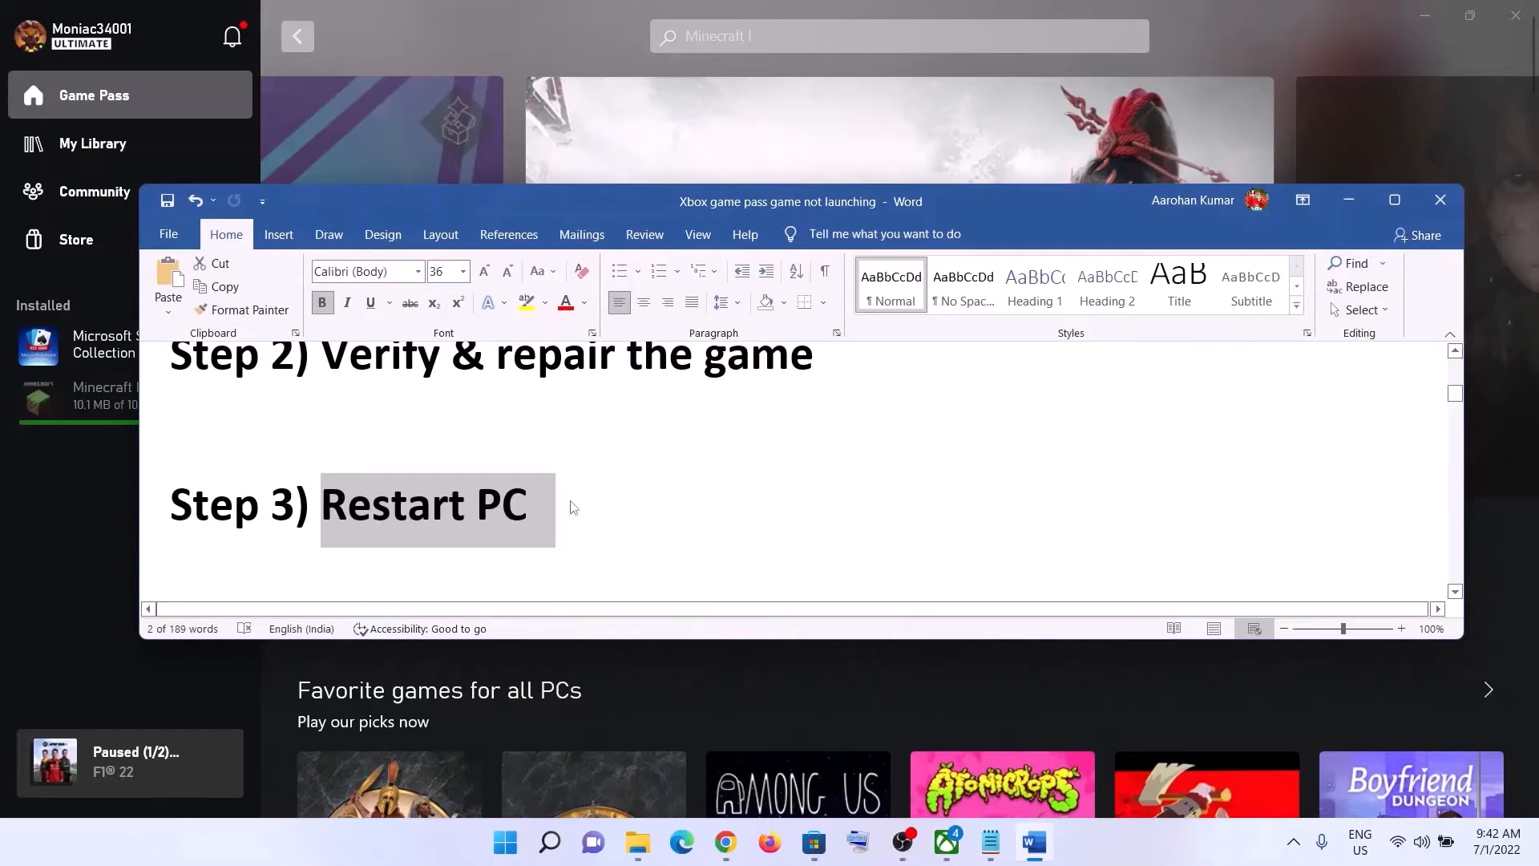
pyautogui.scroll(-3, 573, 508)
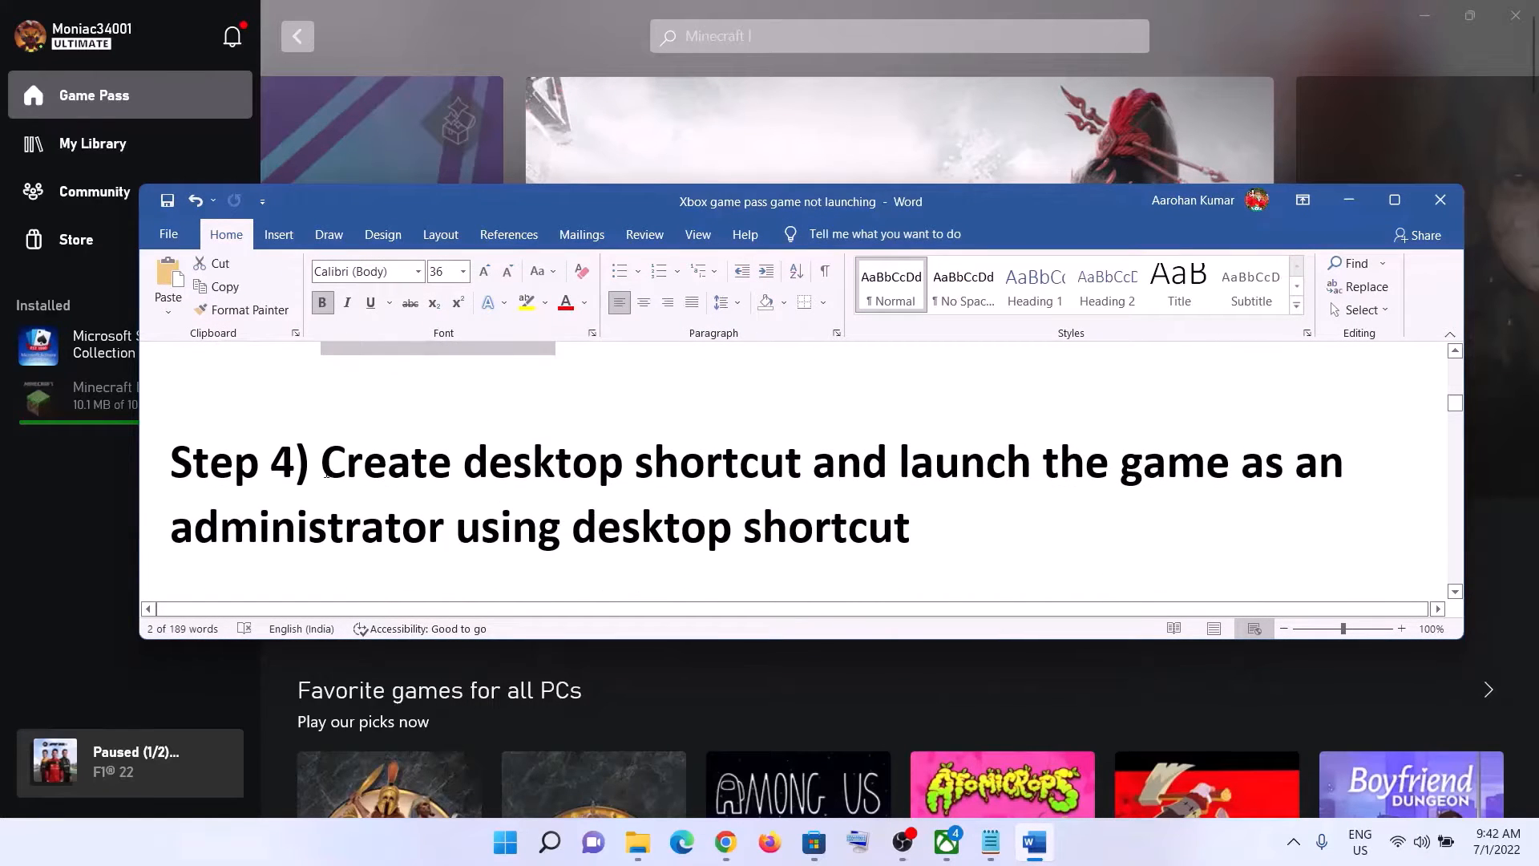
pyautogui.moveTo(326, 474); pyautogui.dragTo(816, 485)
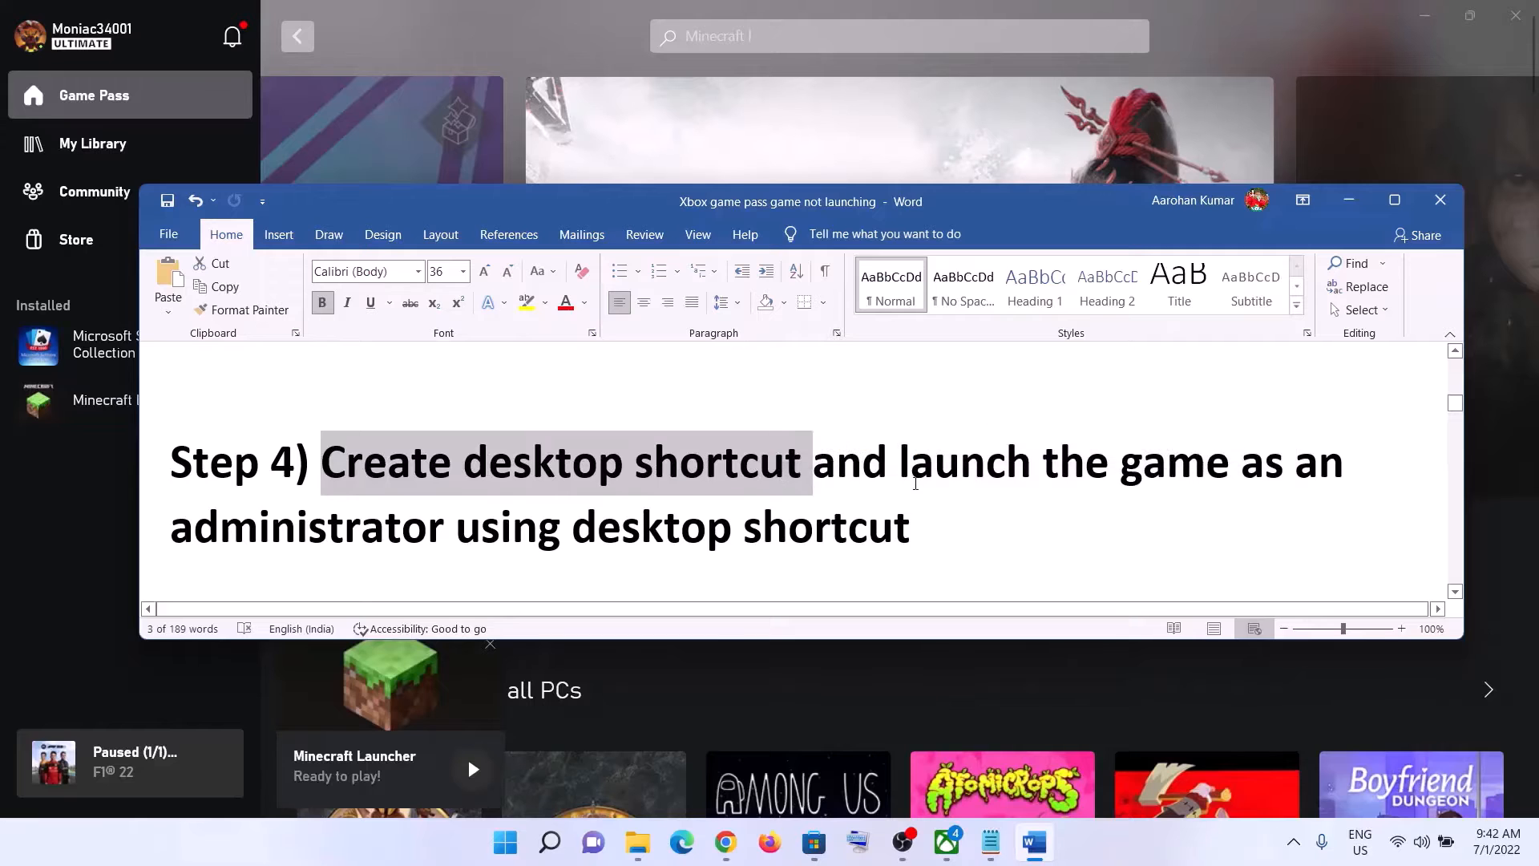
pyautogui.moveTo(913, 482)
pyautogui.mouseDown()
pyautogui.moveTo(743, 533)
pyautogui.moveTo(931, 477)
pyautogui.moveTo(931, 504)
pyautogui.mouseUp()
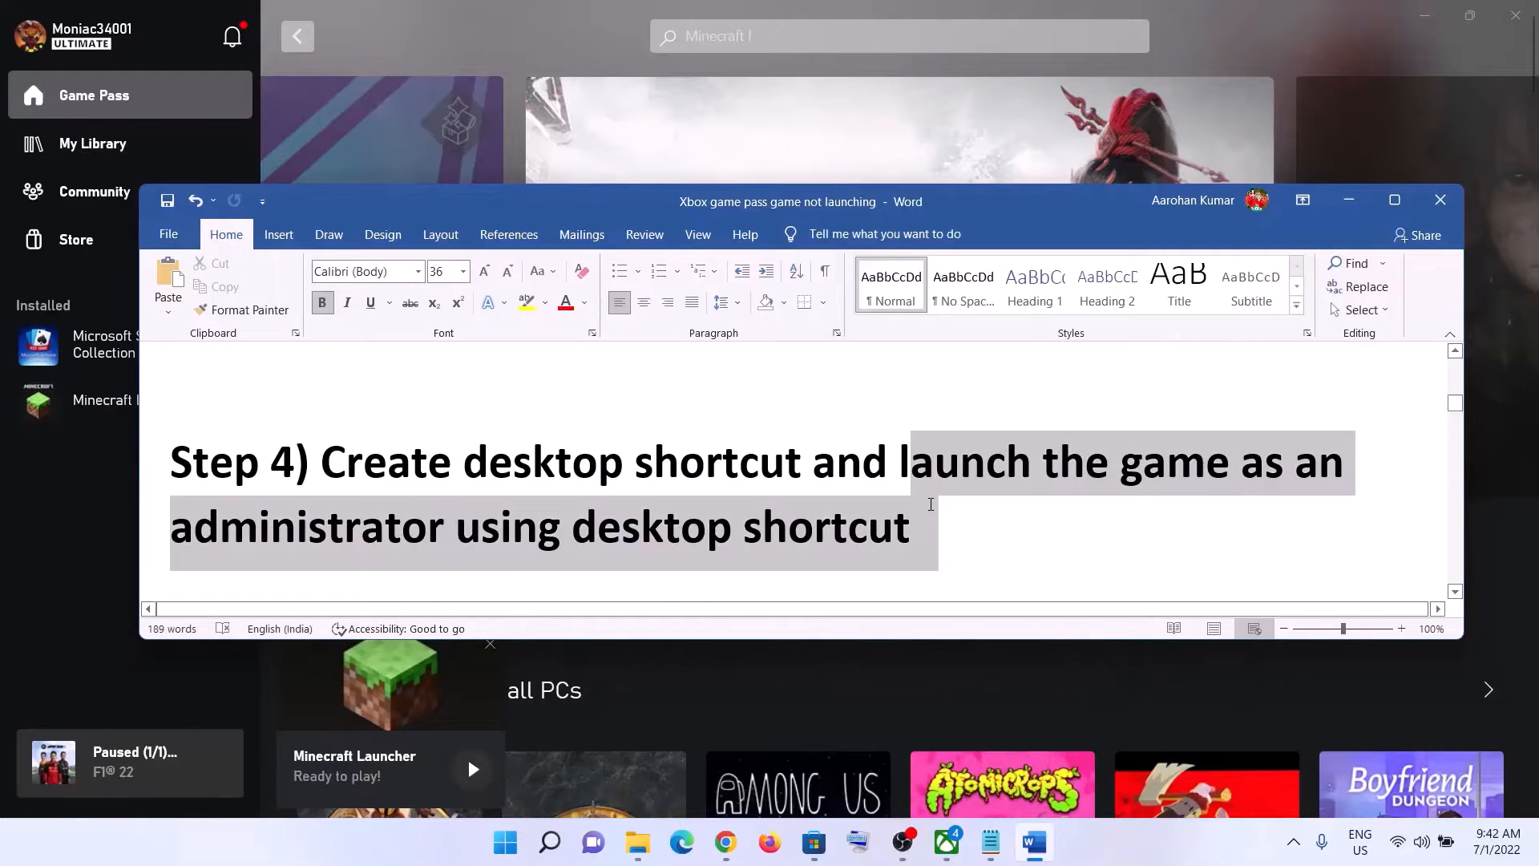
pyautogui.click(1350, 199)
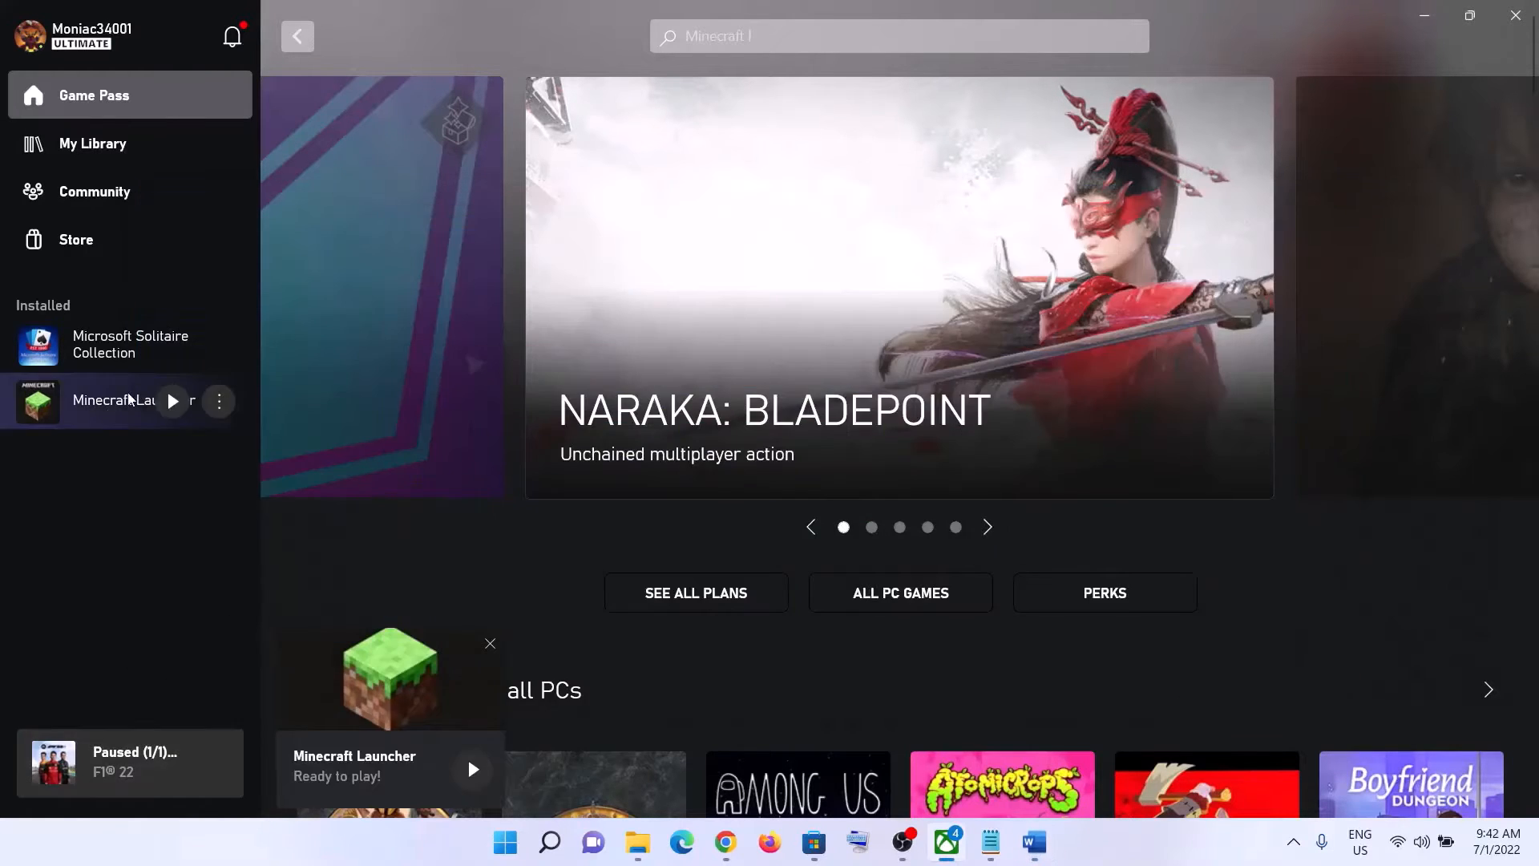
pyautogui.rightClick(98, 411)
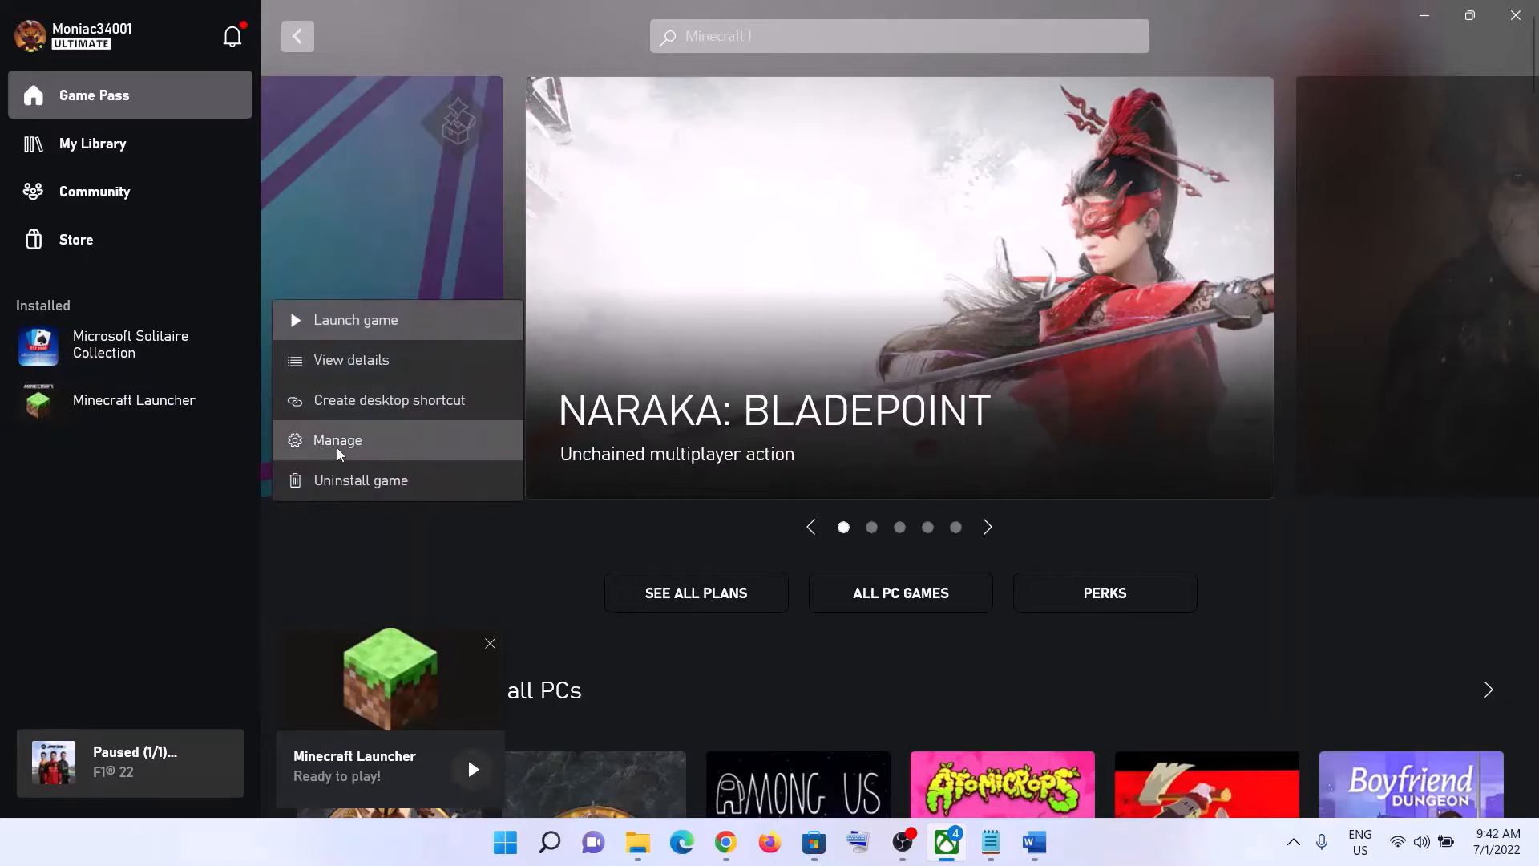
pyautogui.click(298, 387)
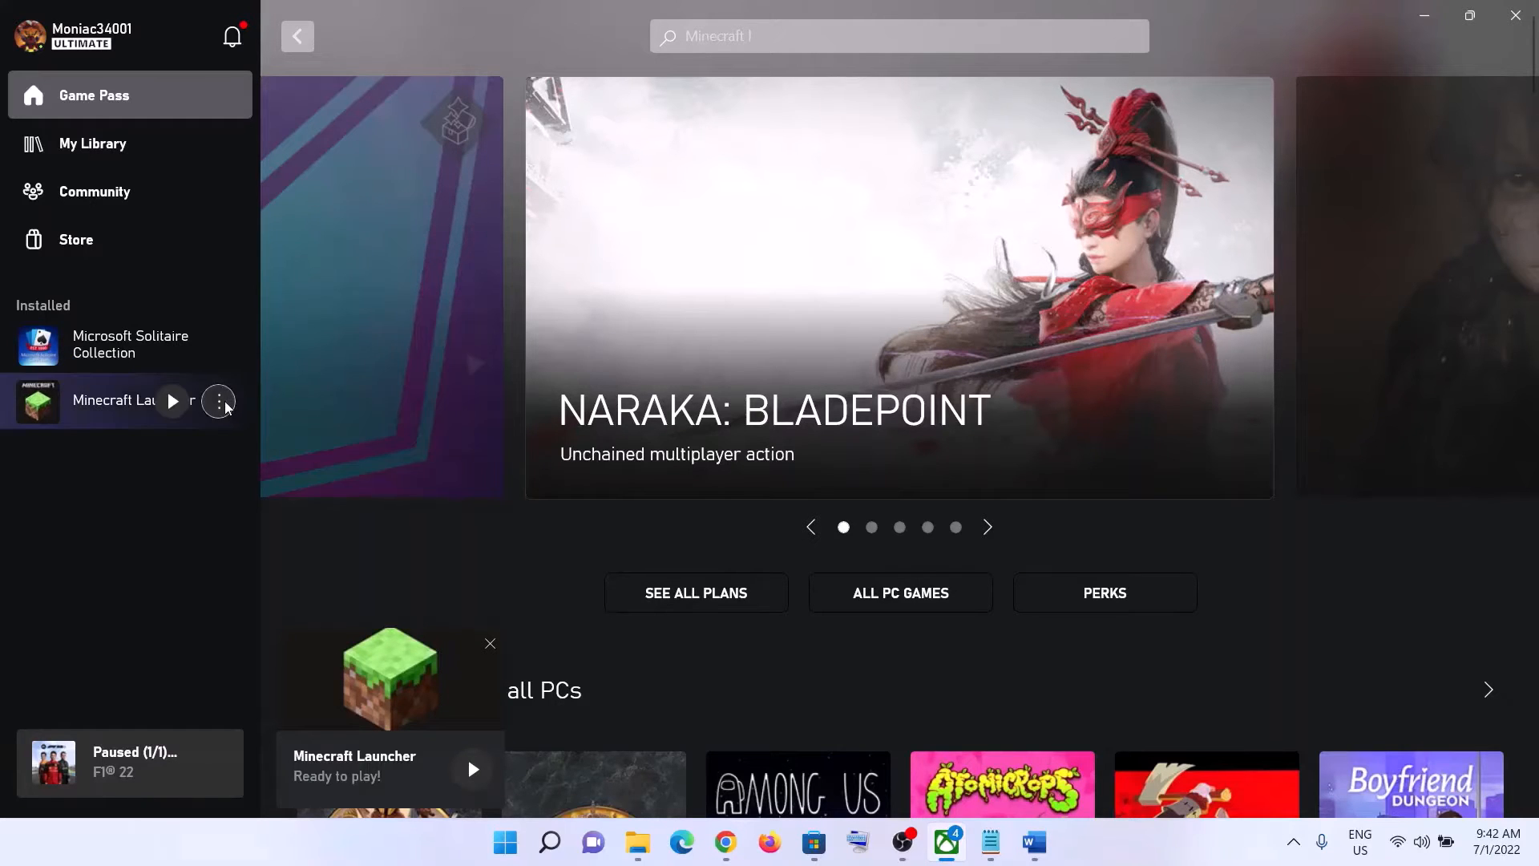
pyautogui.click(239, 402)
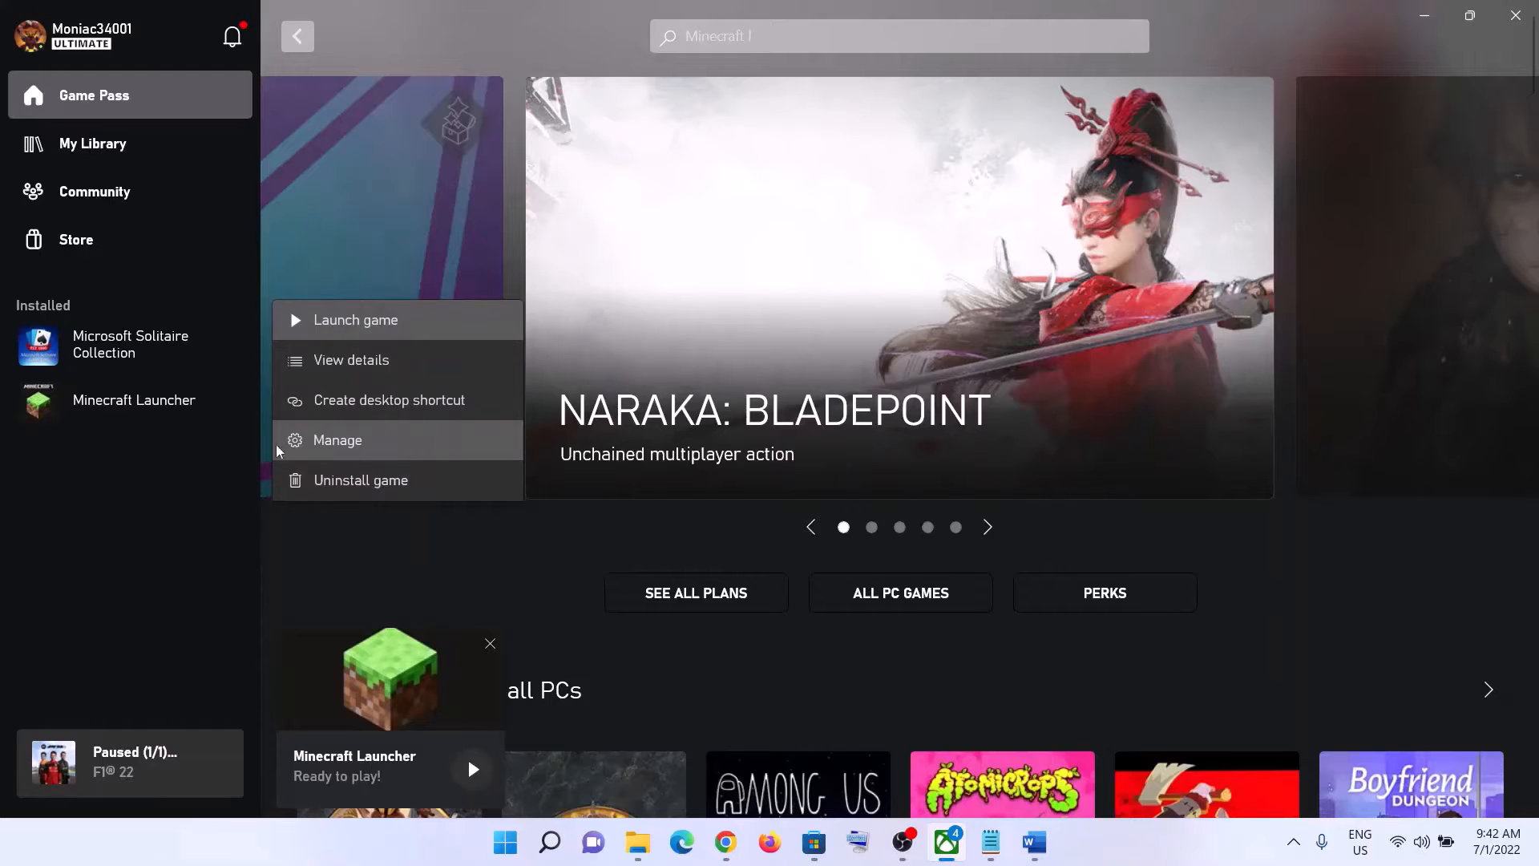
pyautogui.click(159, 487)
pyautogui.moveTo(135, 412)
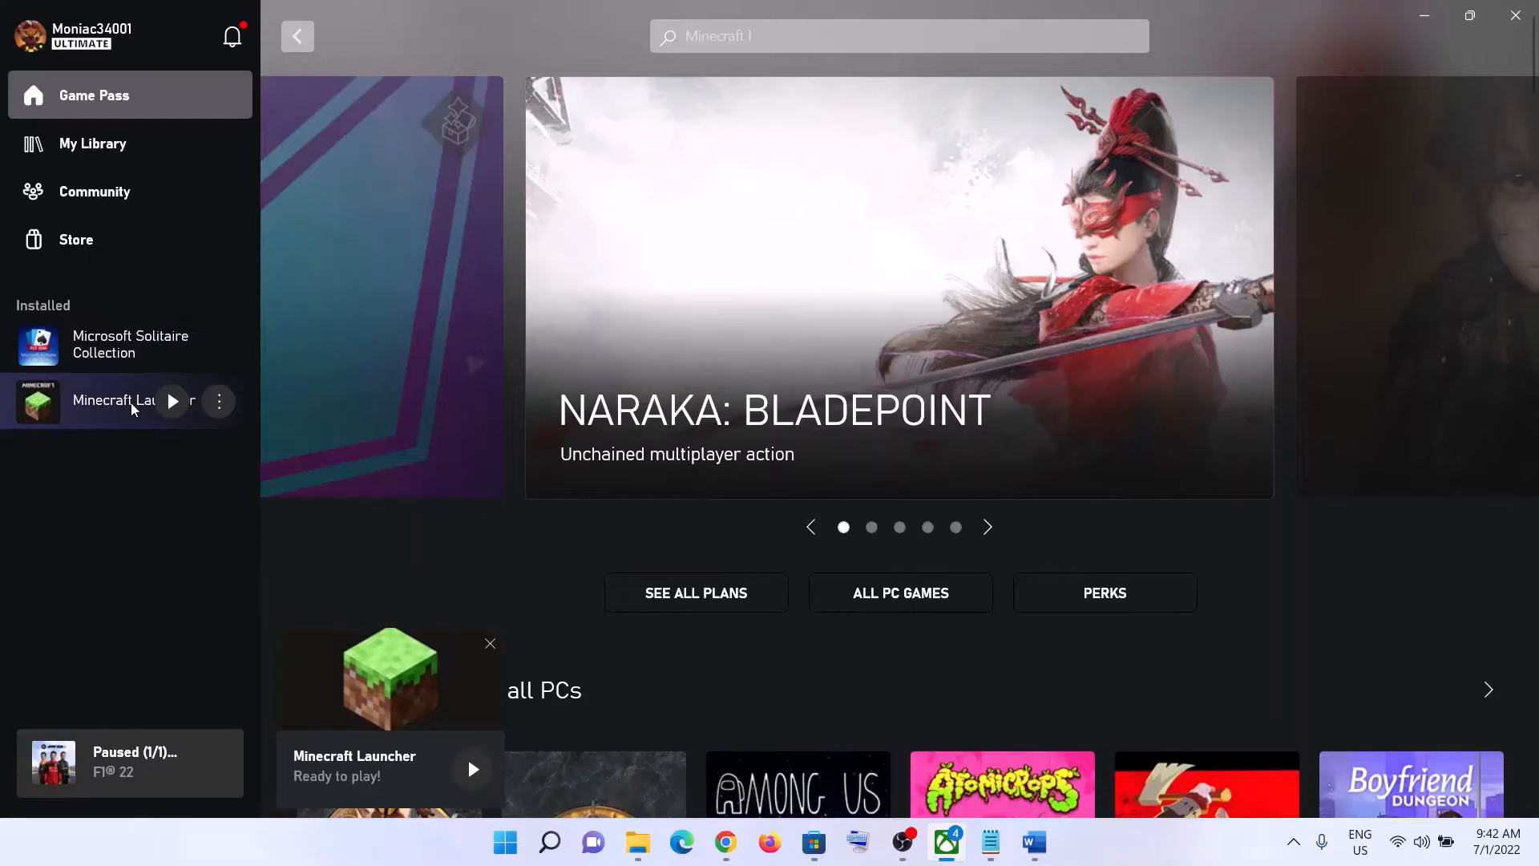
pyautogui.click(221, 402)
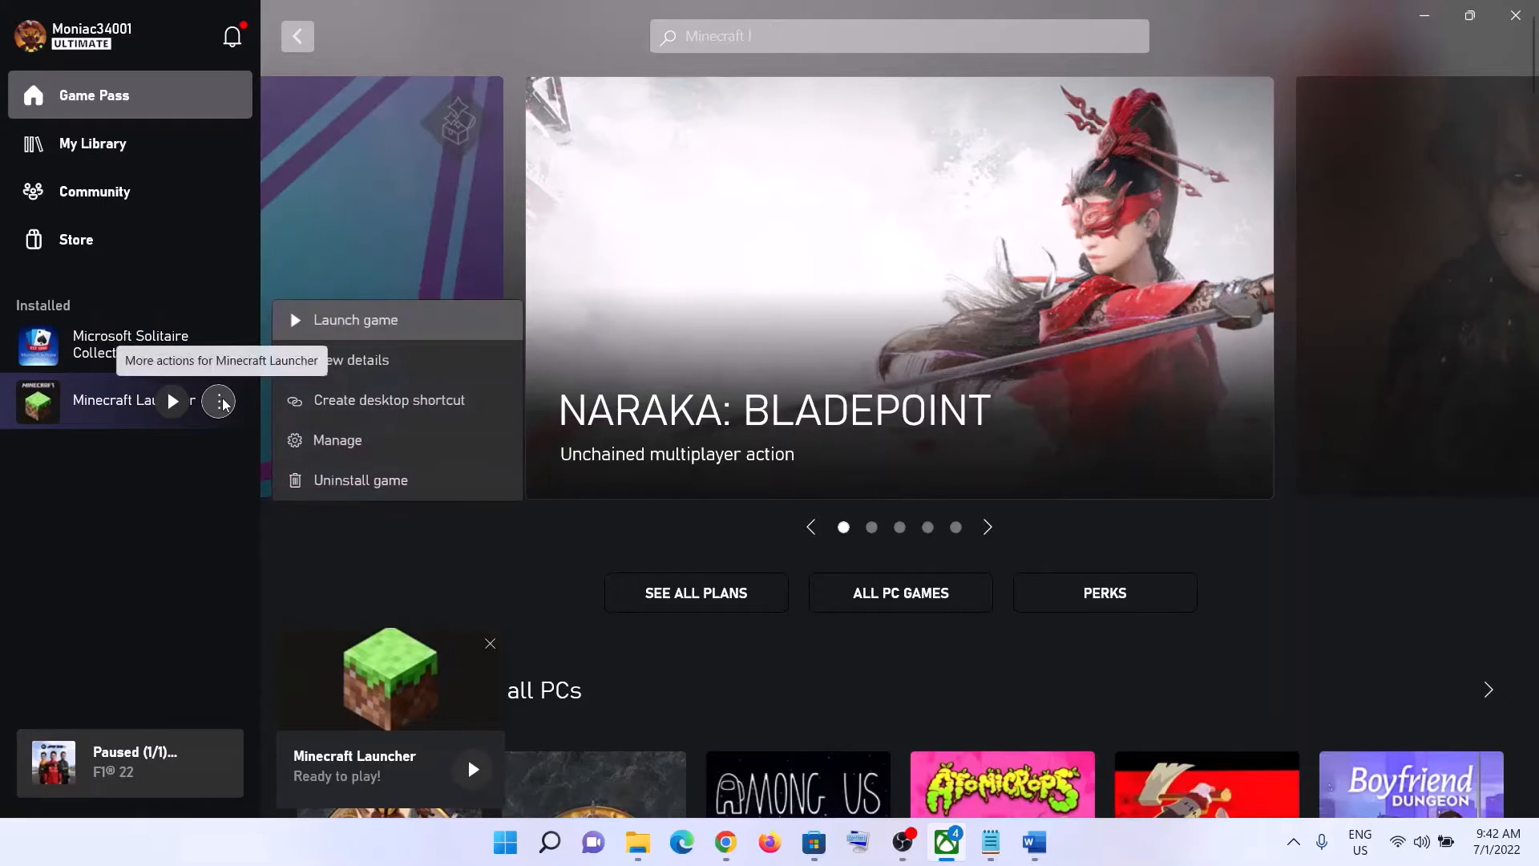
pyautogui.click(143, 413)
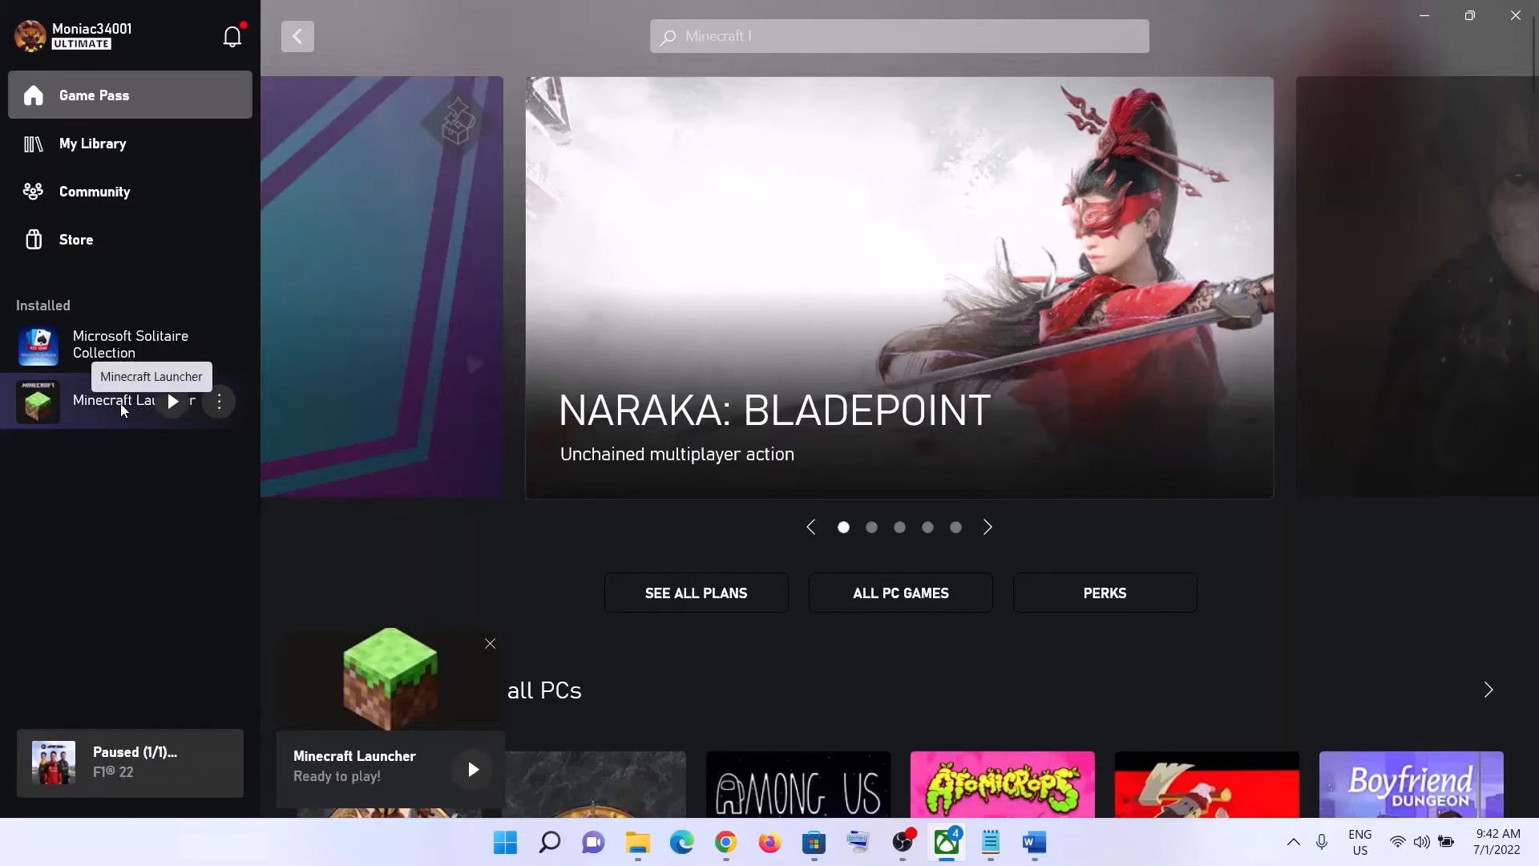
# - Create a desktop shortcut for Minecraft Launcher through its game management options and show the Windows desktop
pyautogui.rightClick(128, 405)
pyautogui.click(354, 440)
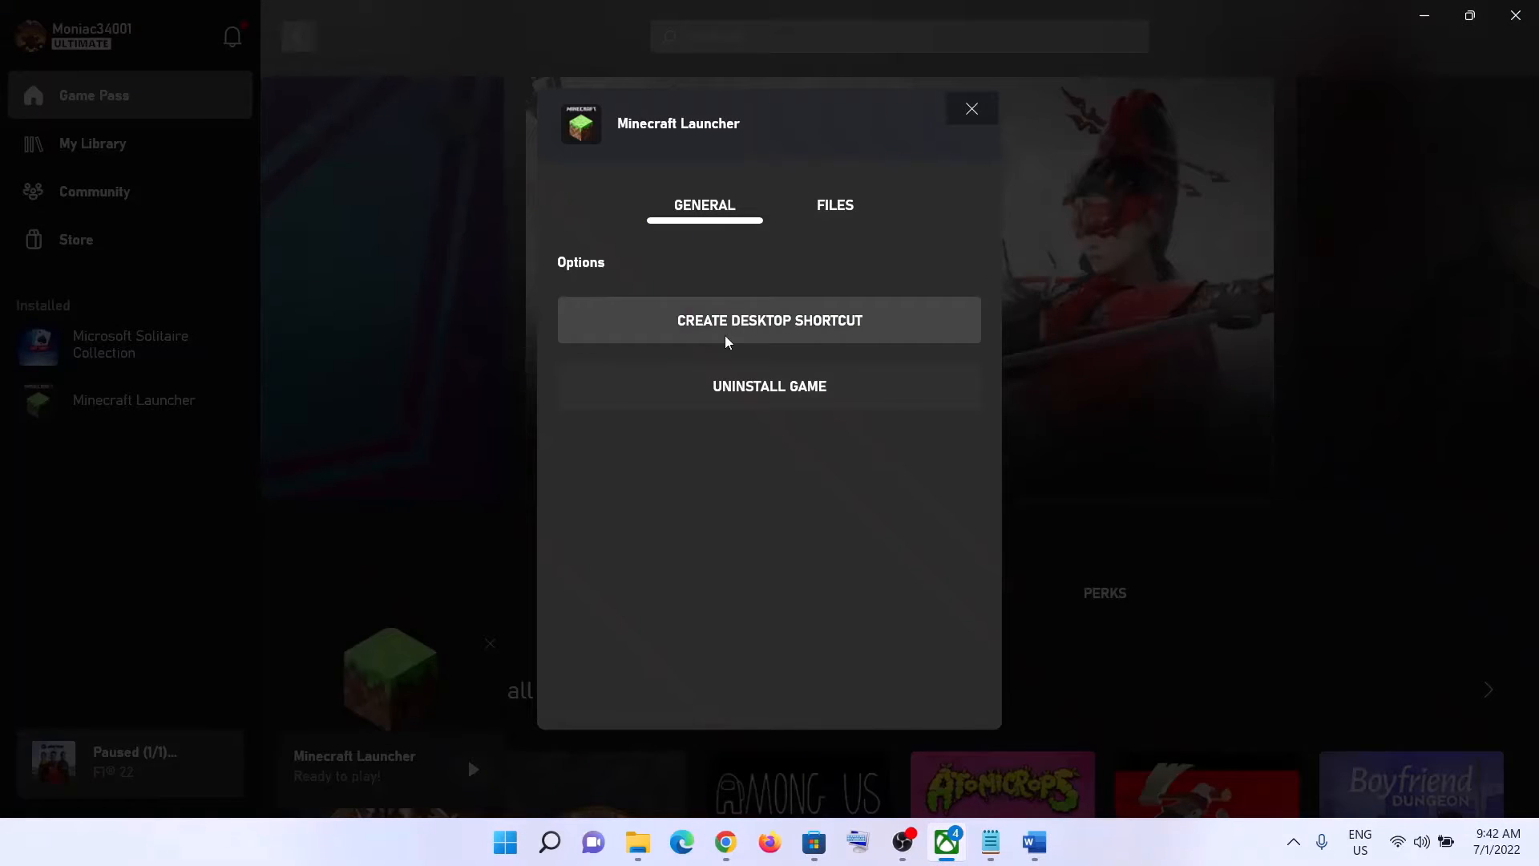
pyautogui.click(771, 329)
pyautogui.press('super+d')
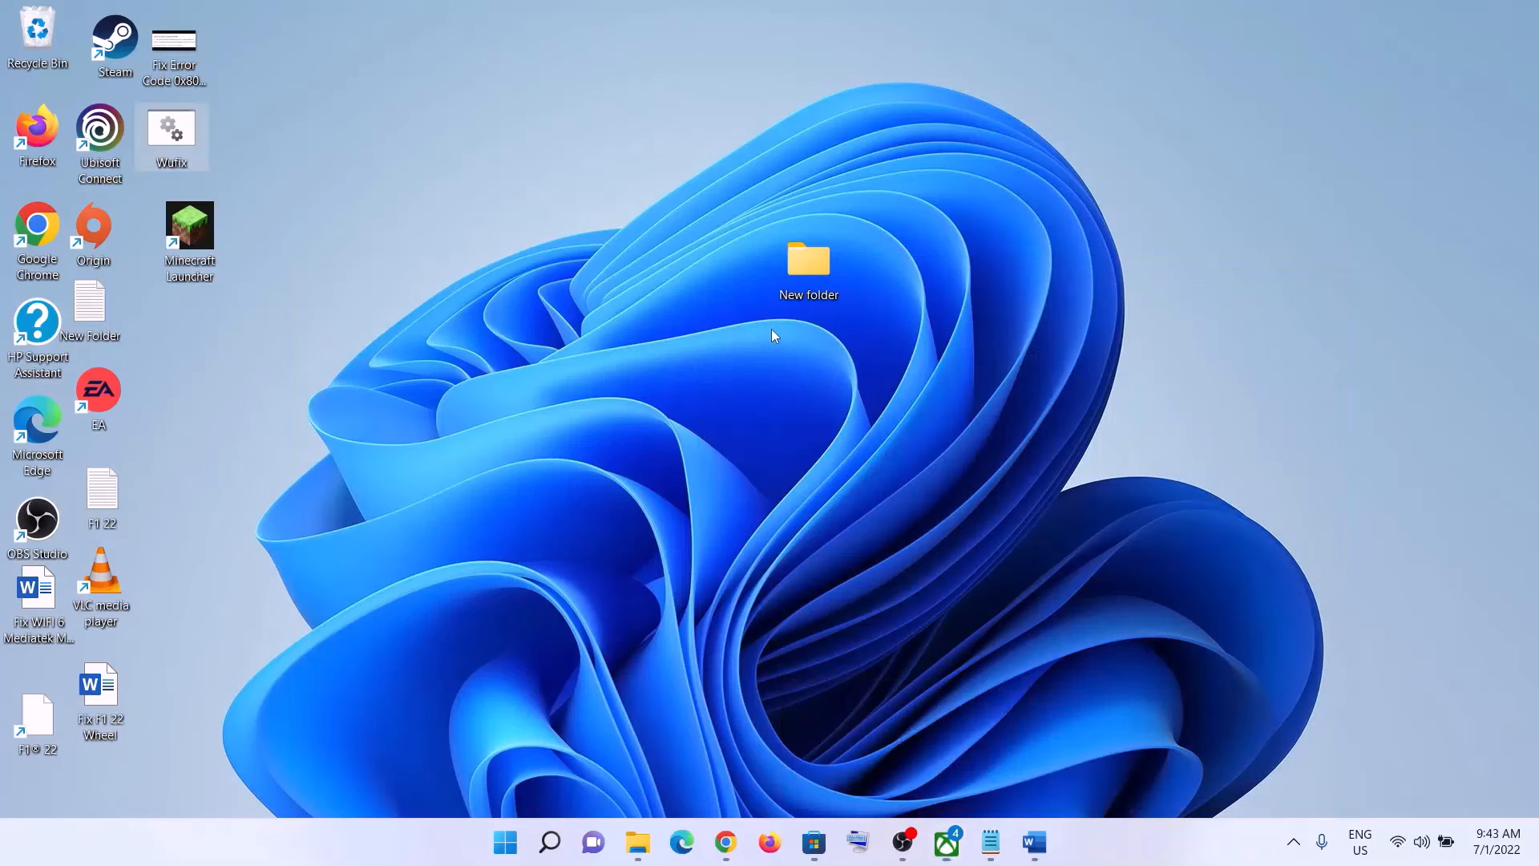
# - Display the available actions for the Minecraft Launcher desktop shortcut to locate Run as administrator, without launching it
pyautogui.rightClick(202, 244)
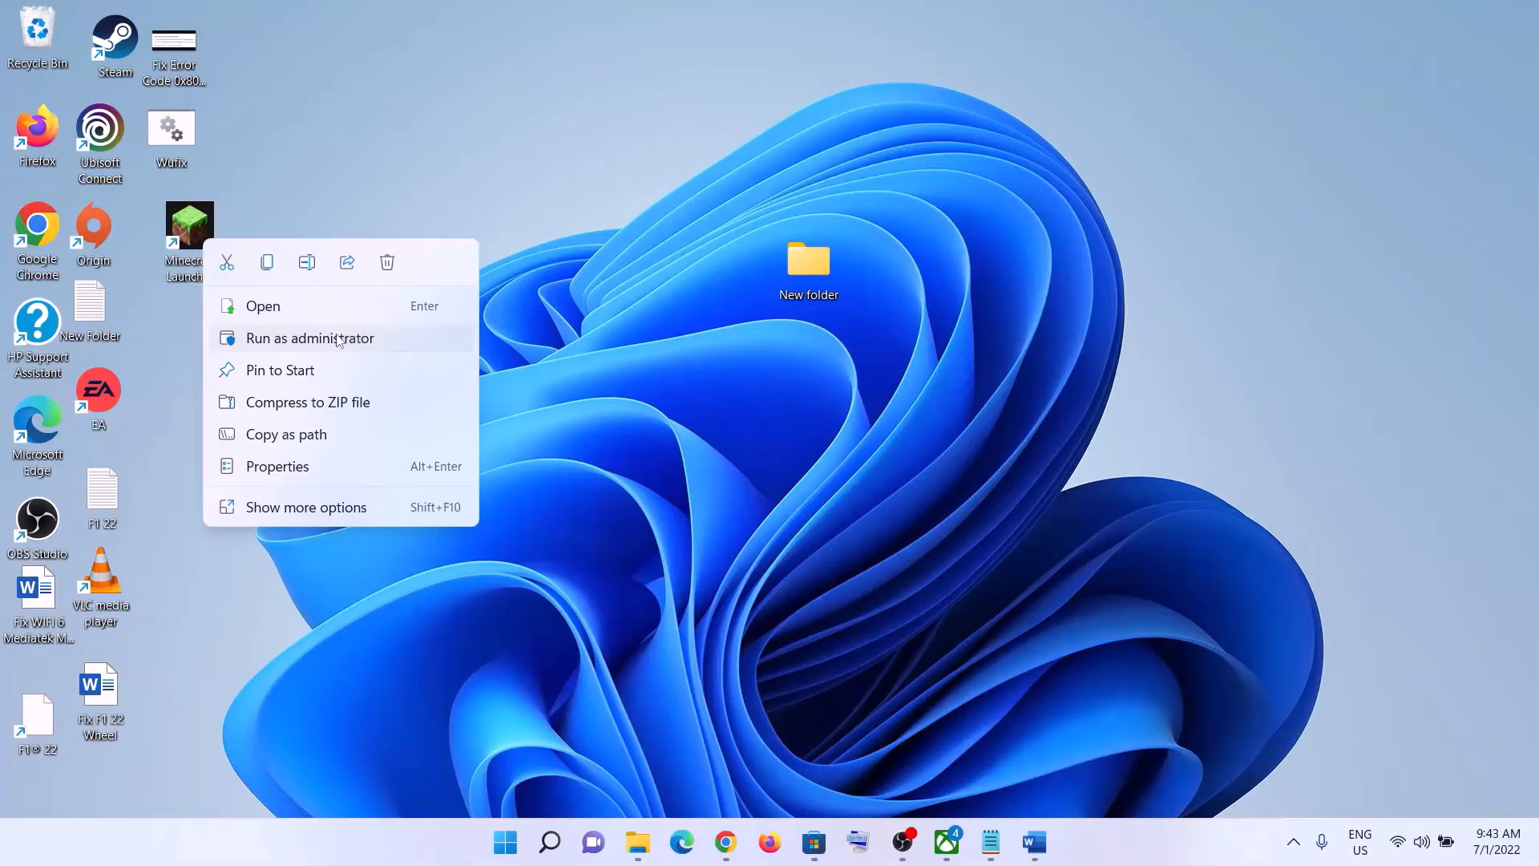
pyautogui.click(286, 183)
pyautogui.rightClick(200, 239)
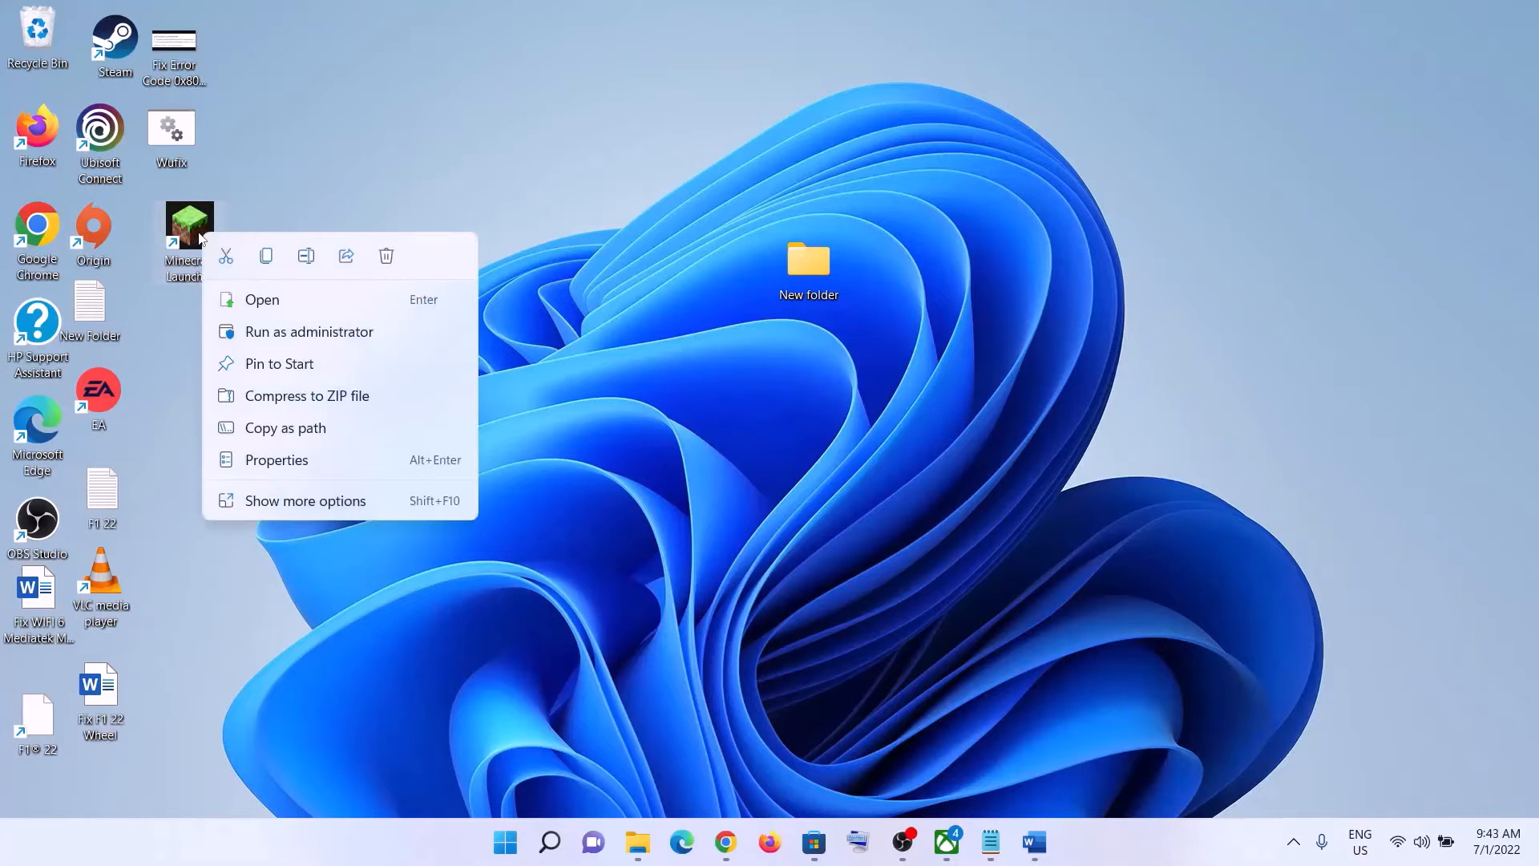
pyautogui.rightClick(205, 226)
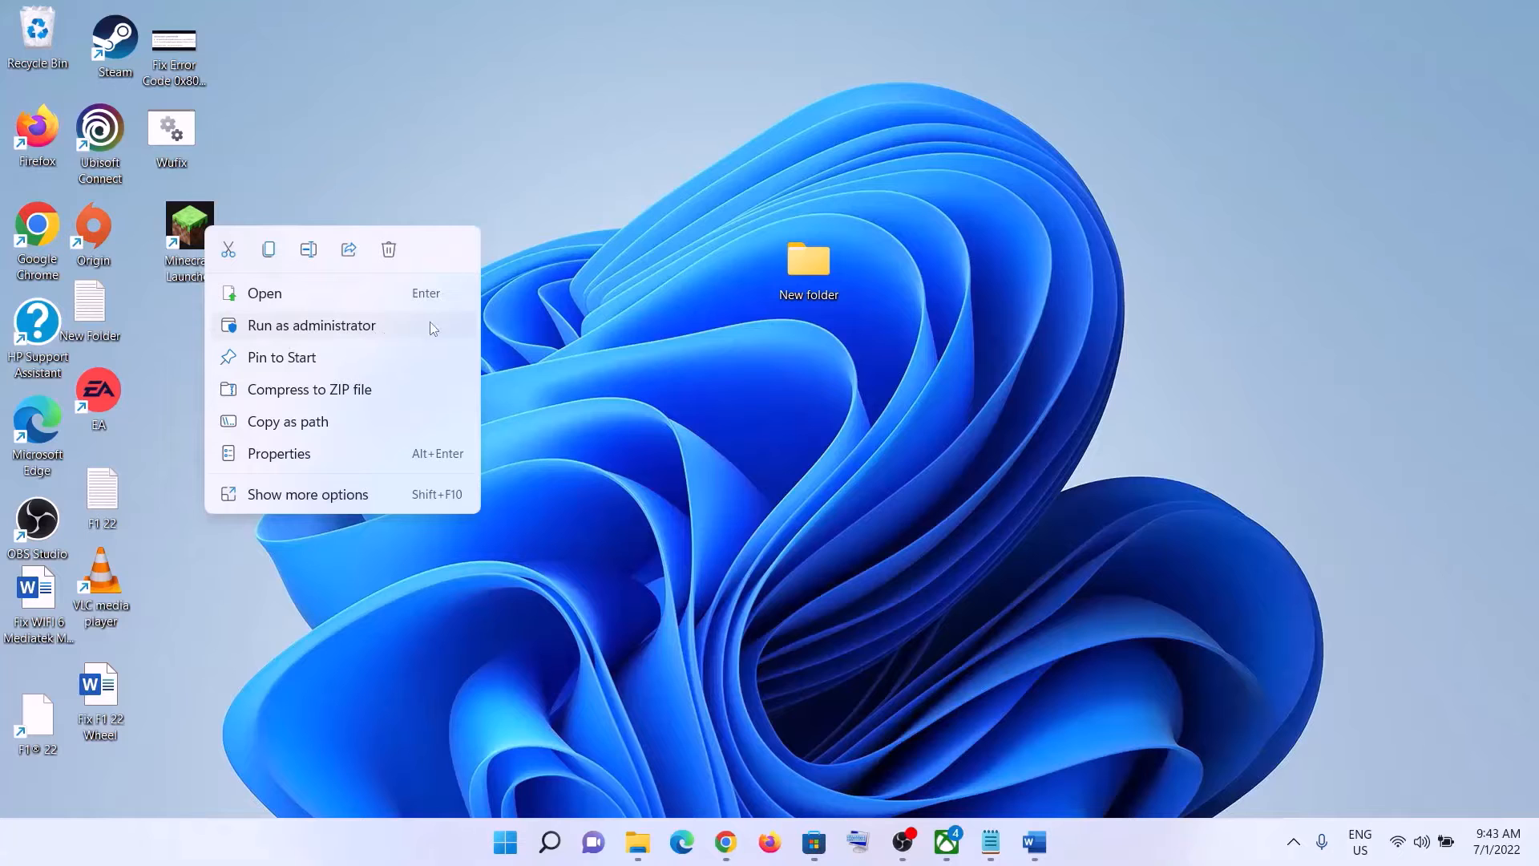
# - Switch back to the Word document and highlight the Step 5 instruction to repair or reset the game
pyautogui.hotkey('alt', 'Tab')
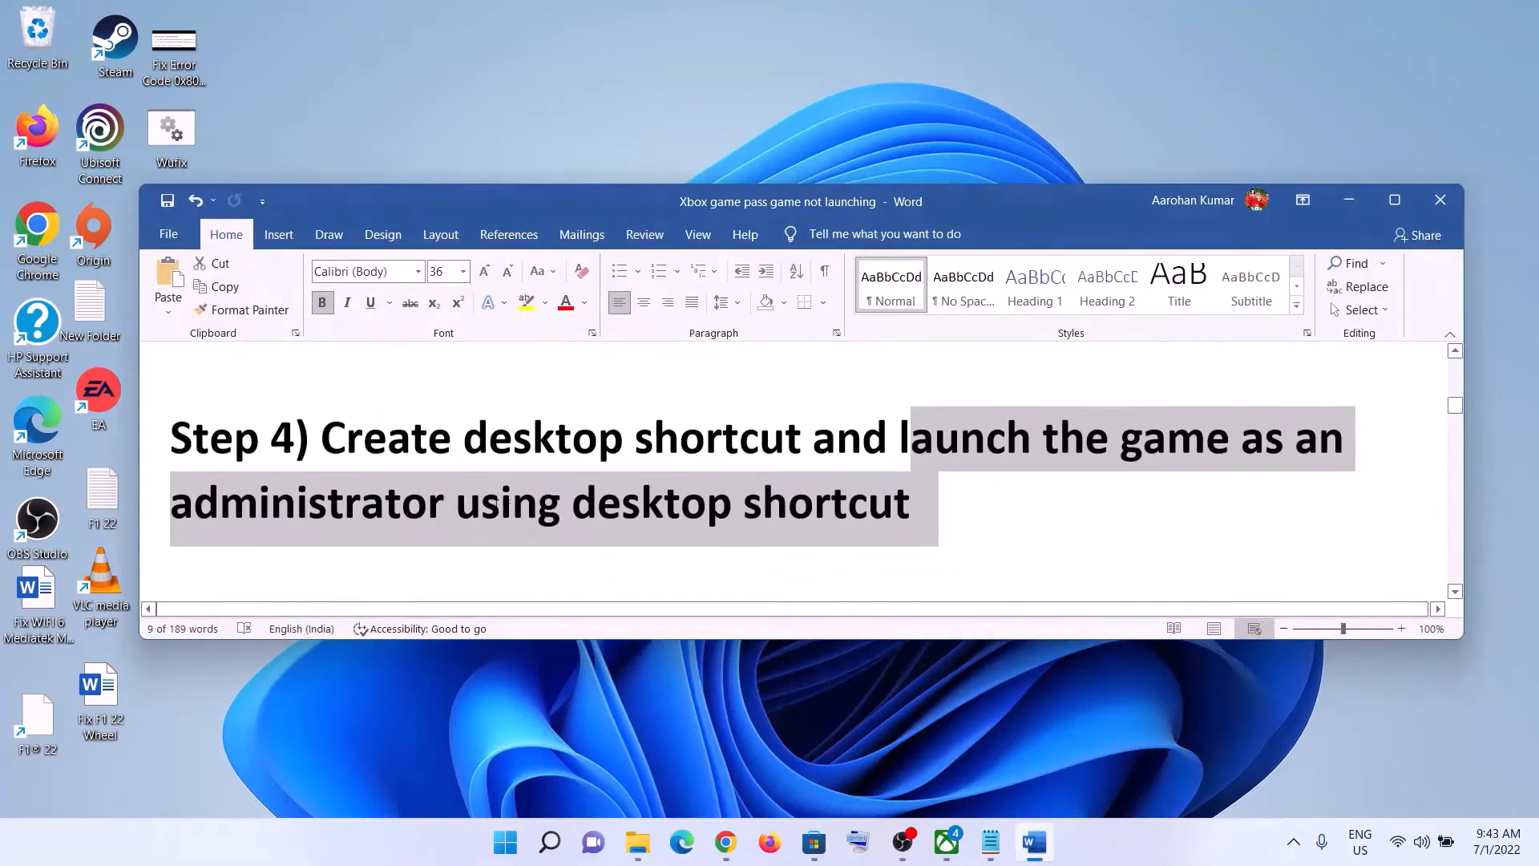
pyautogui.scroll(-3, 357, 403)
pyautogui.moveTo(322, 486); pyautogui.dragTo(896, 485)
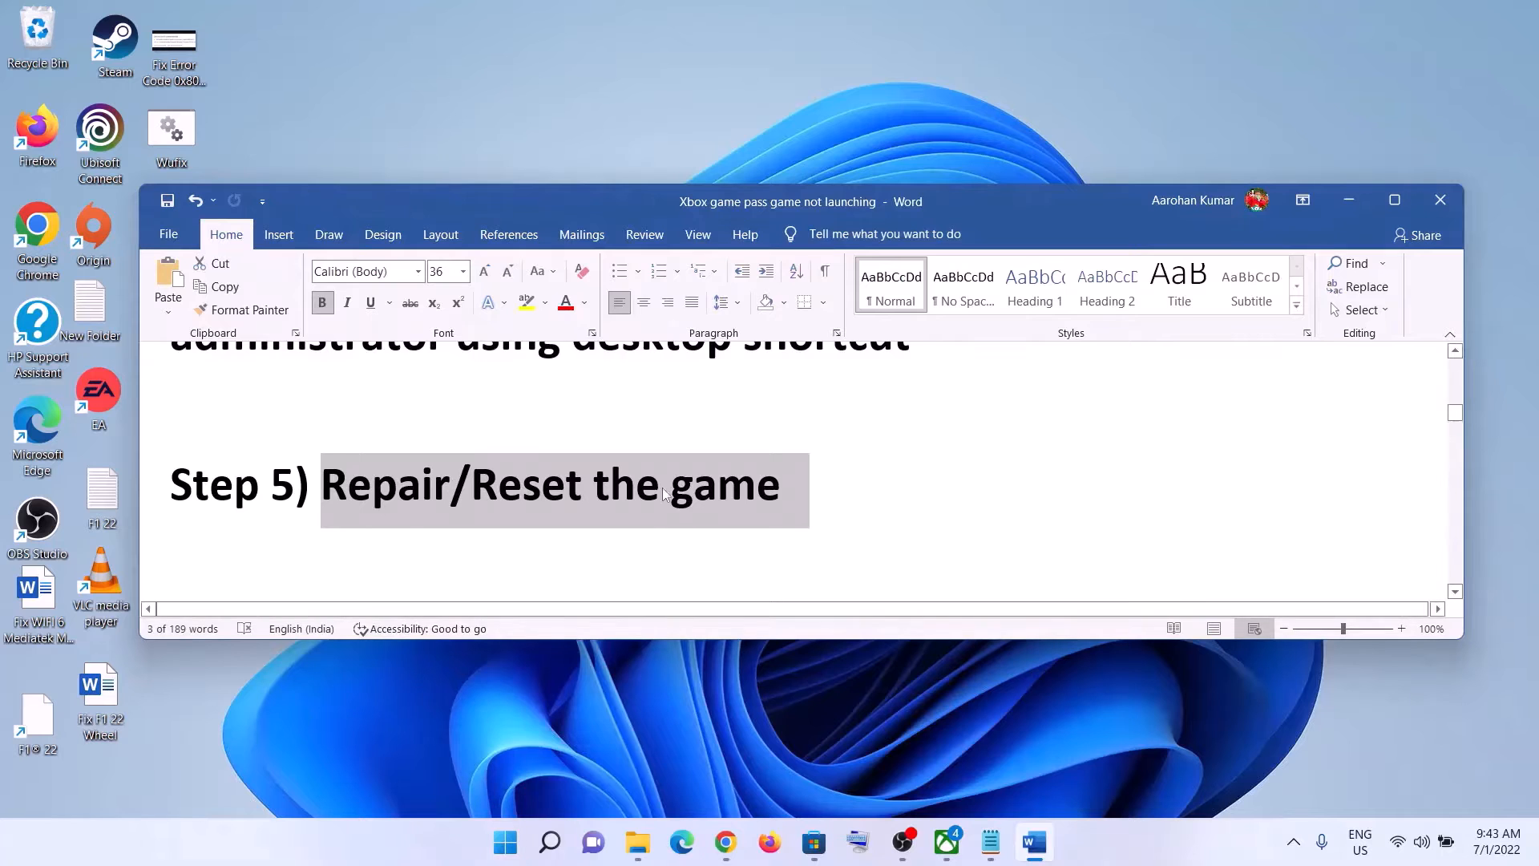
# - Open Windows Settings and go to the Apps & features page
pyautogui.click(505, 842)
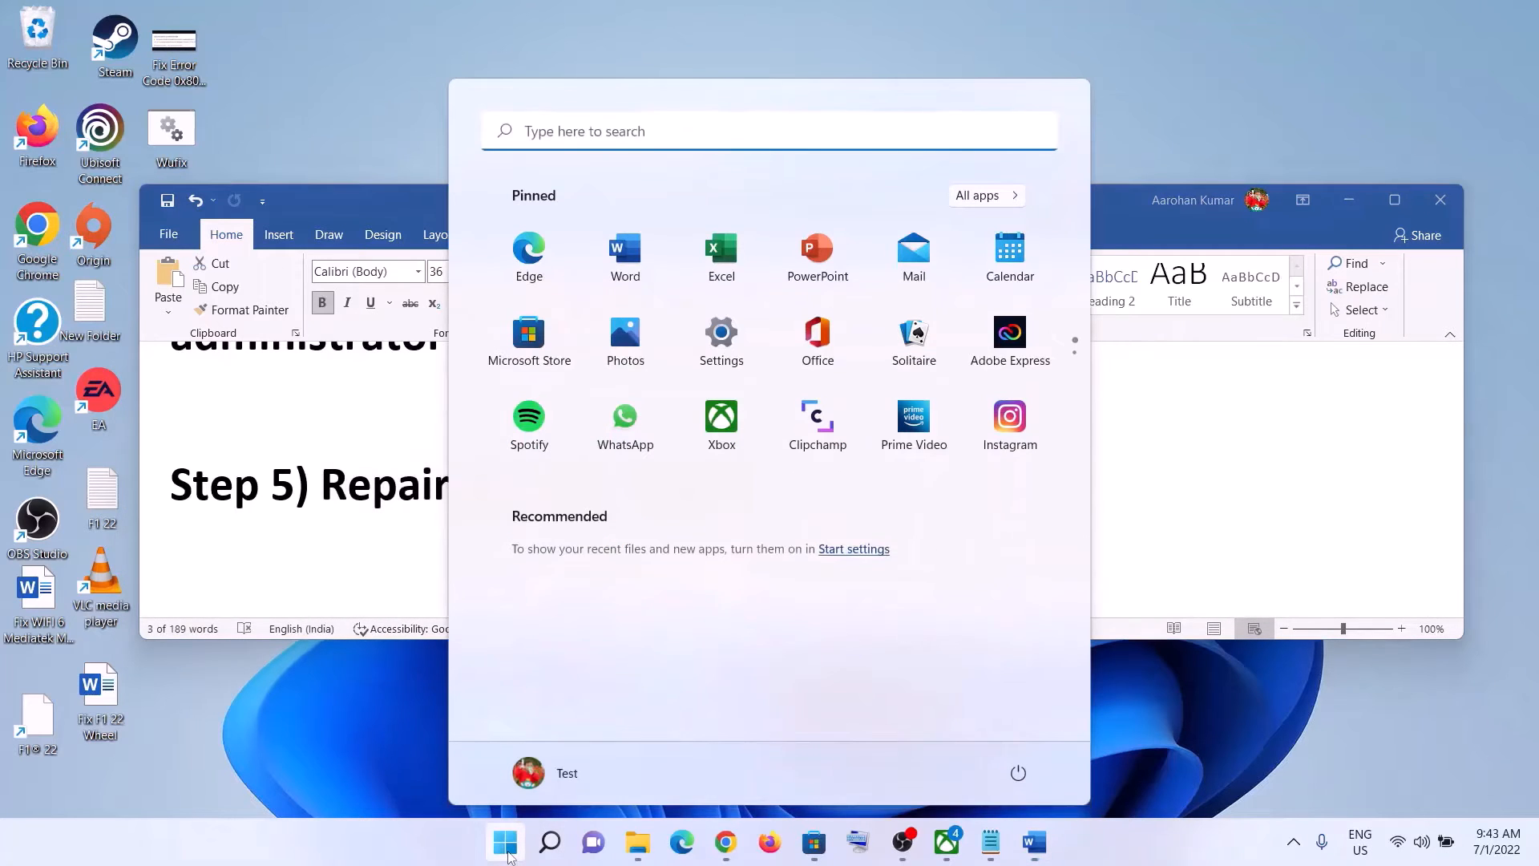
pyautogui.click(741, 346)
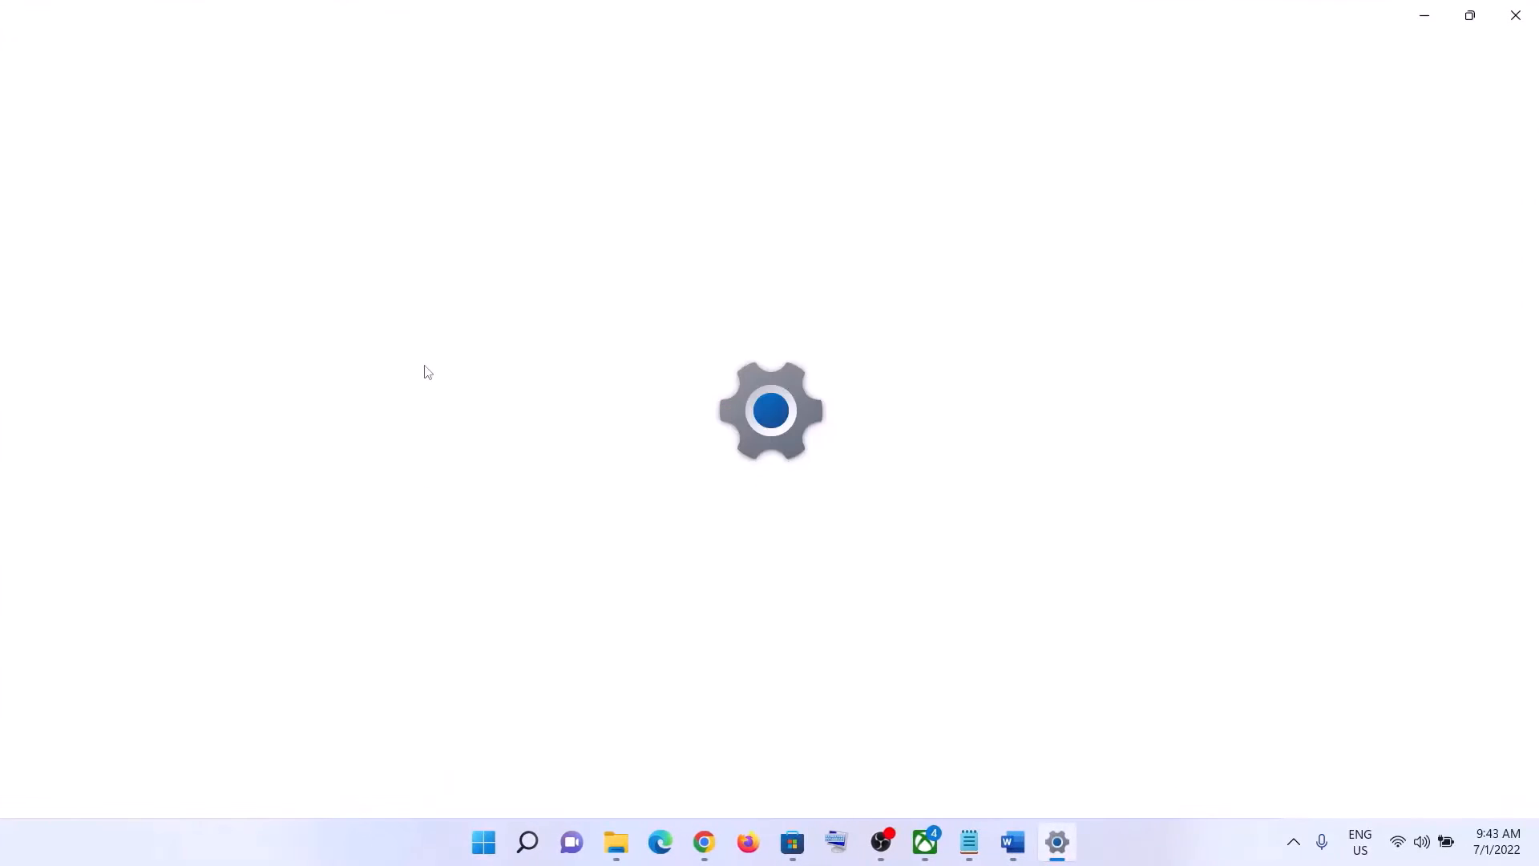
pyautogui.click(89, 376)
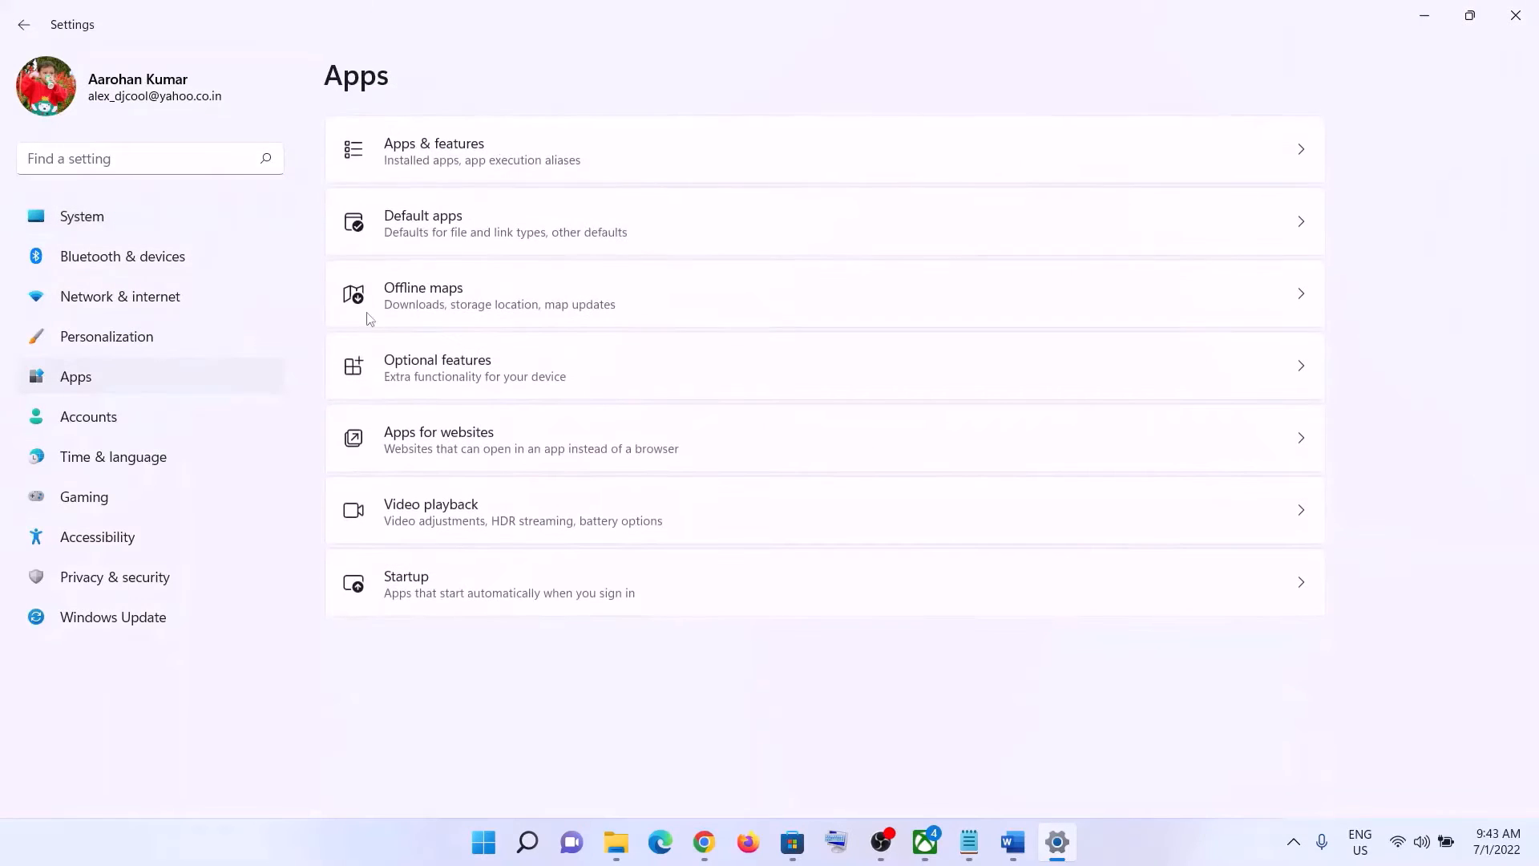
pyautogui.click(468, 154)
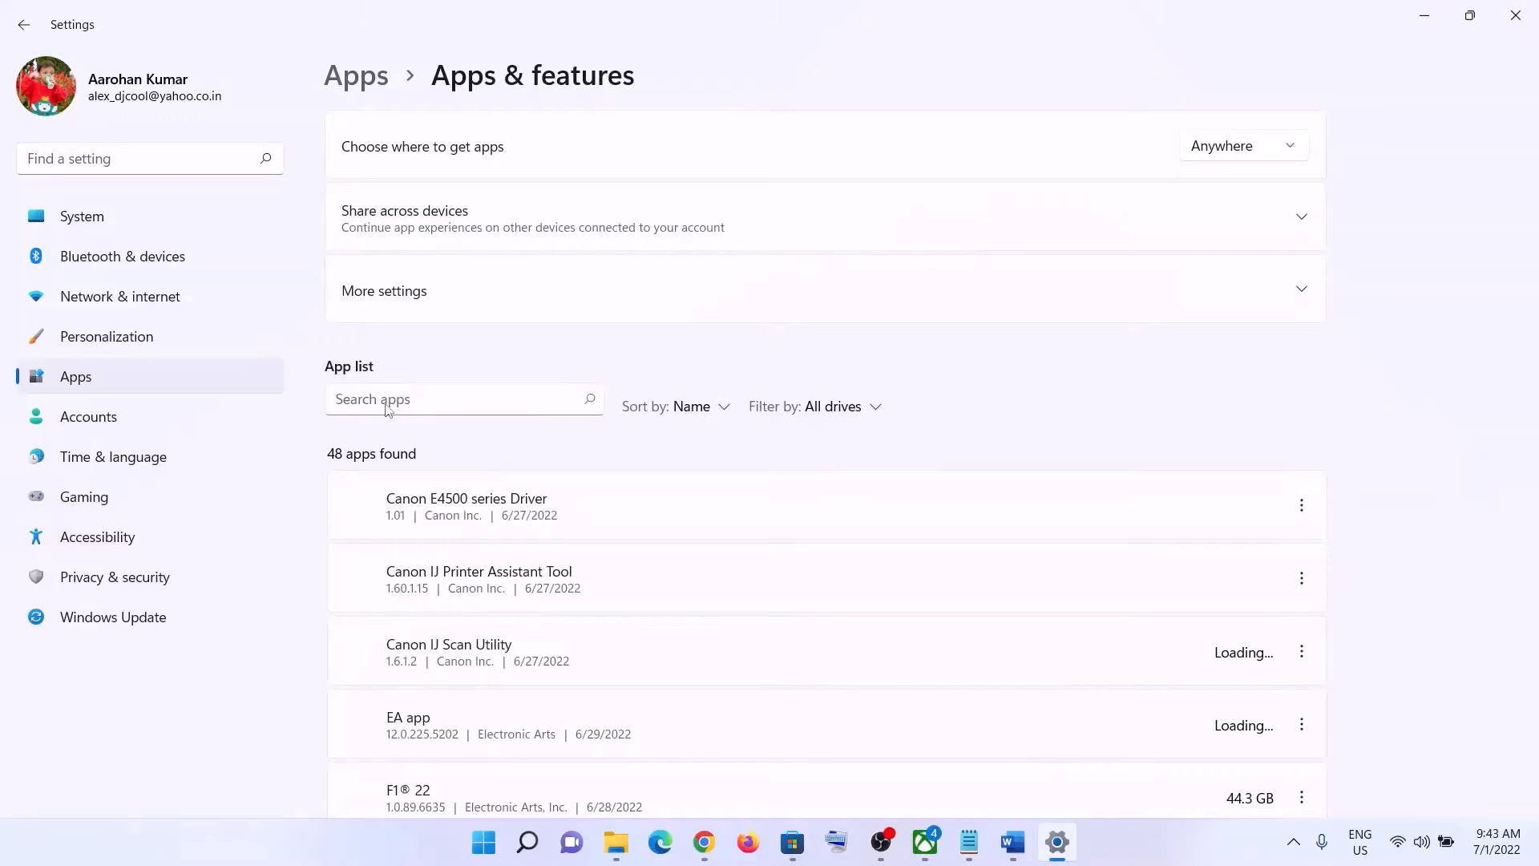
# - Search the installed apps list for "minecraft" to find Minecraft Launcher
pyautogui.scroll(-6, 604, 617)
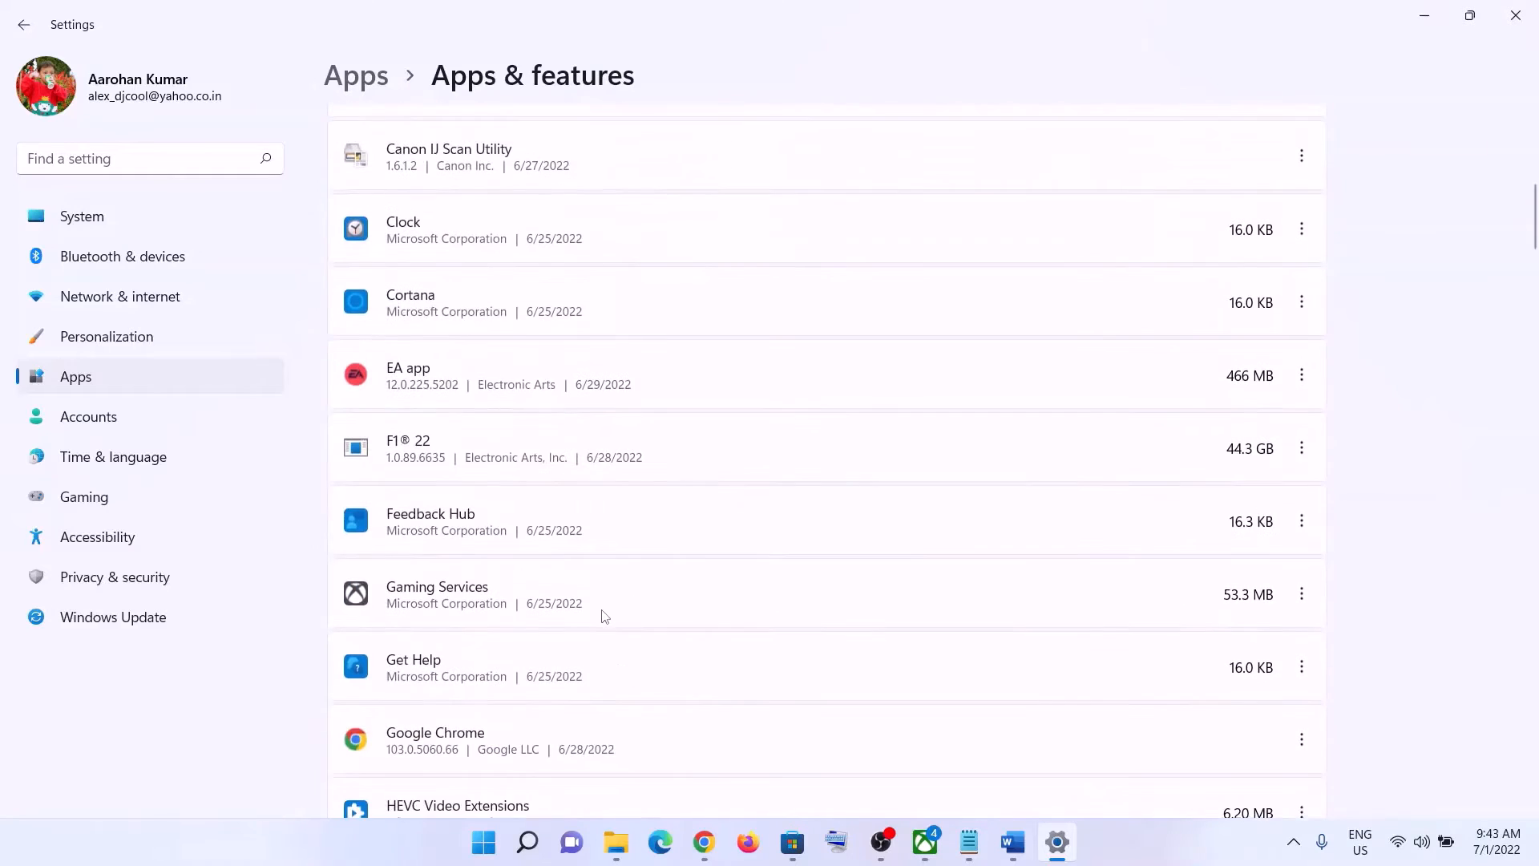
pyautogui.scroll(-15, 604, 618)
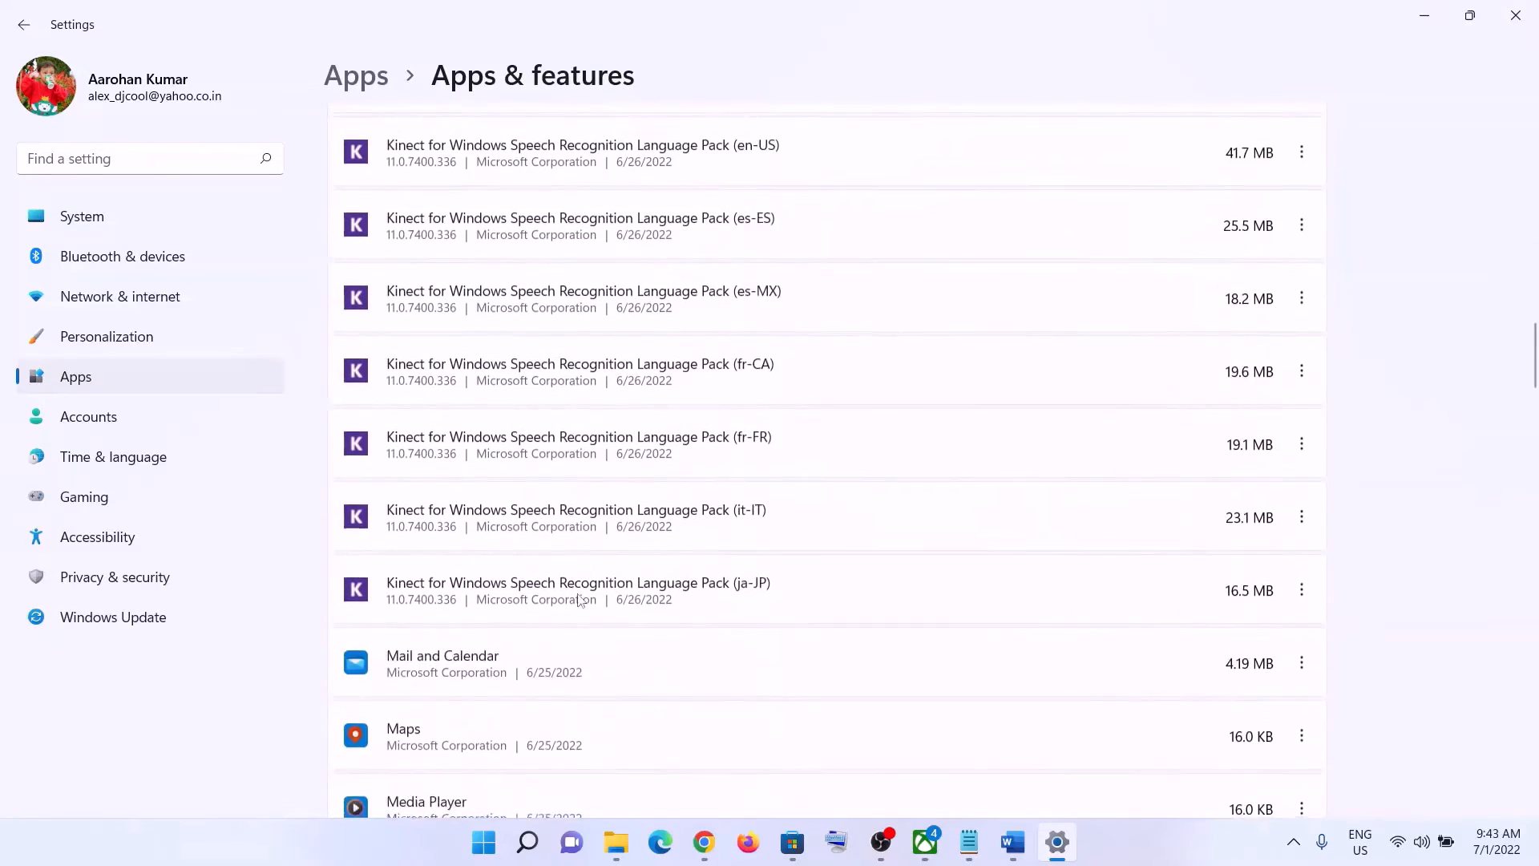
pyautogui.scroll(20, 581, 602)
pyautogui.click(403, 407)
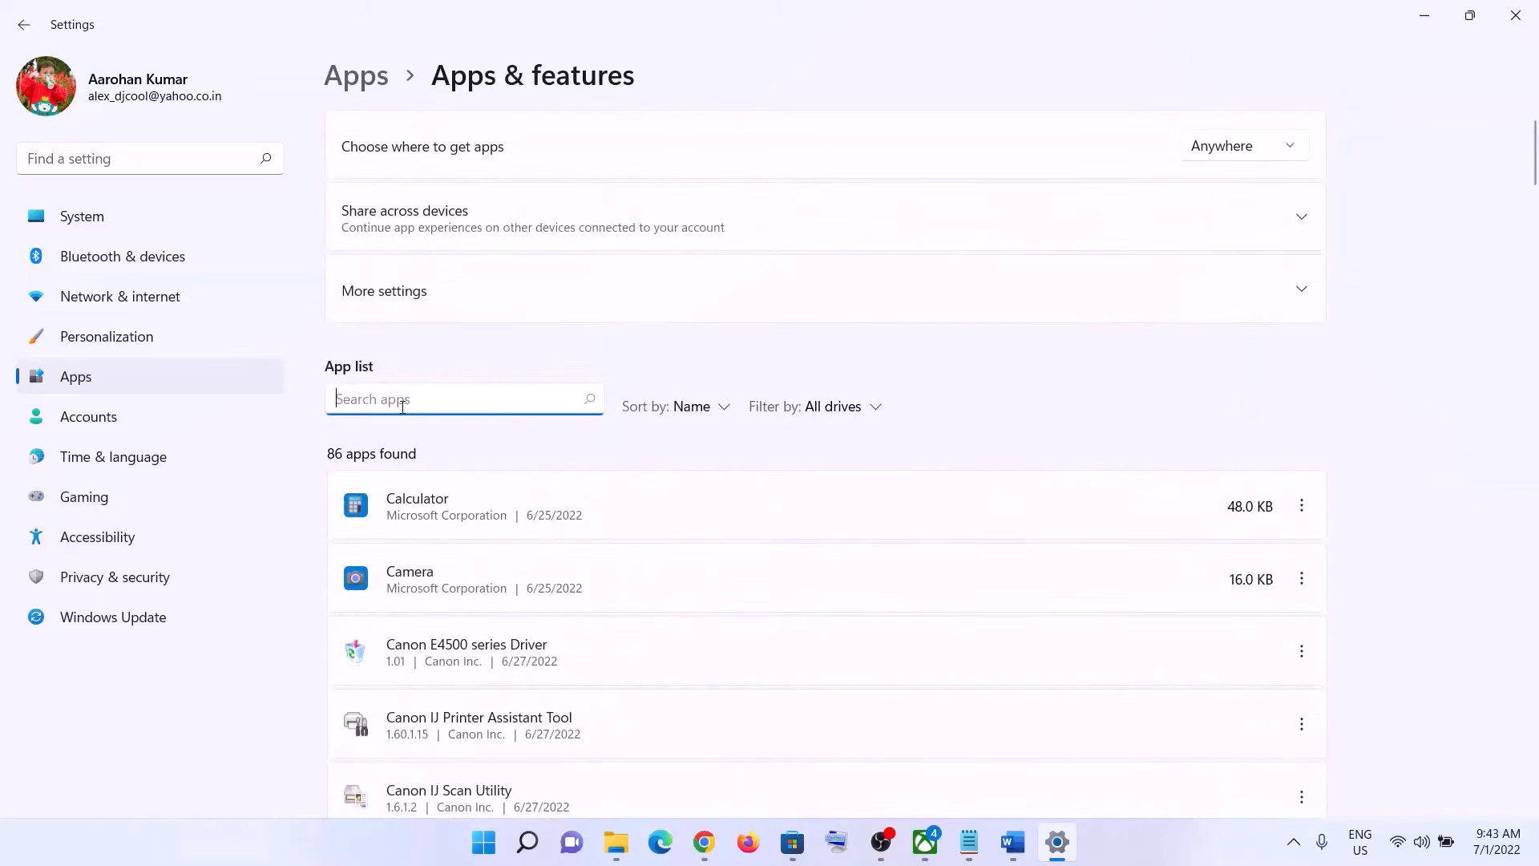
pyautogui.write('minecraft')
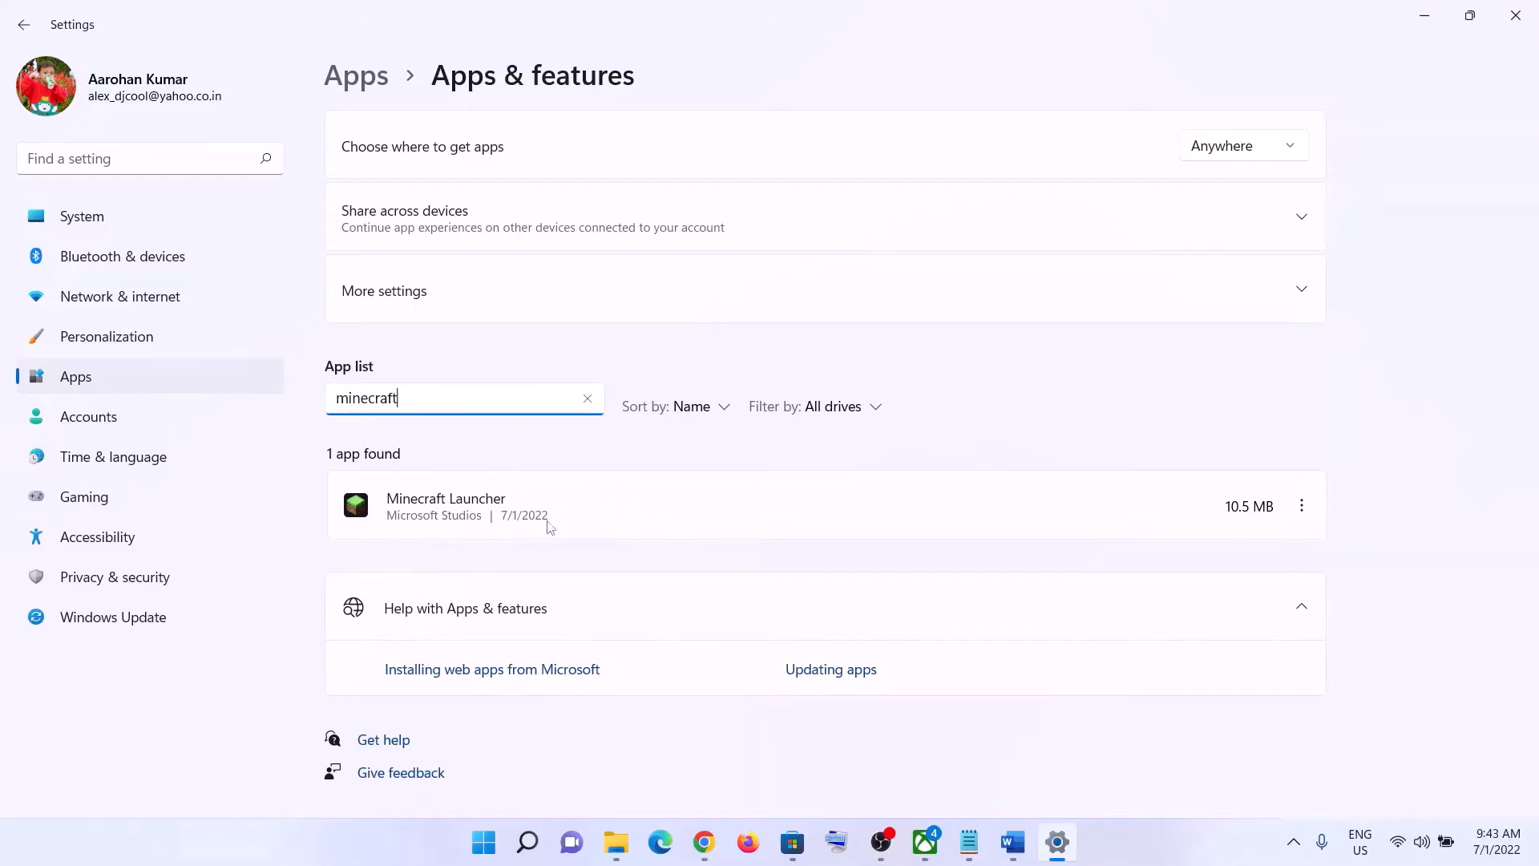
pyautogui.click(497, 513)
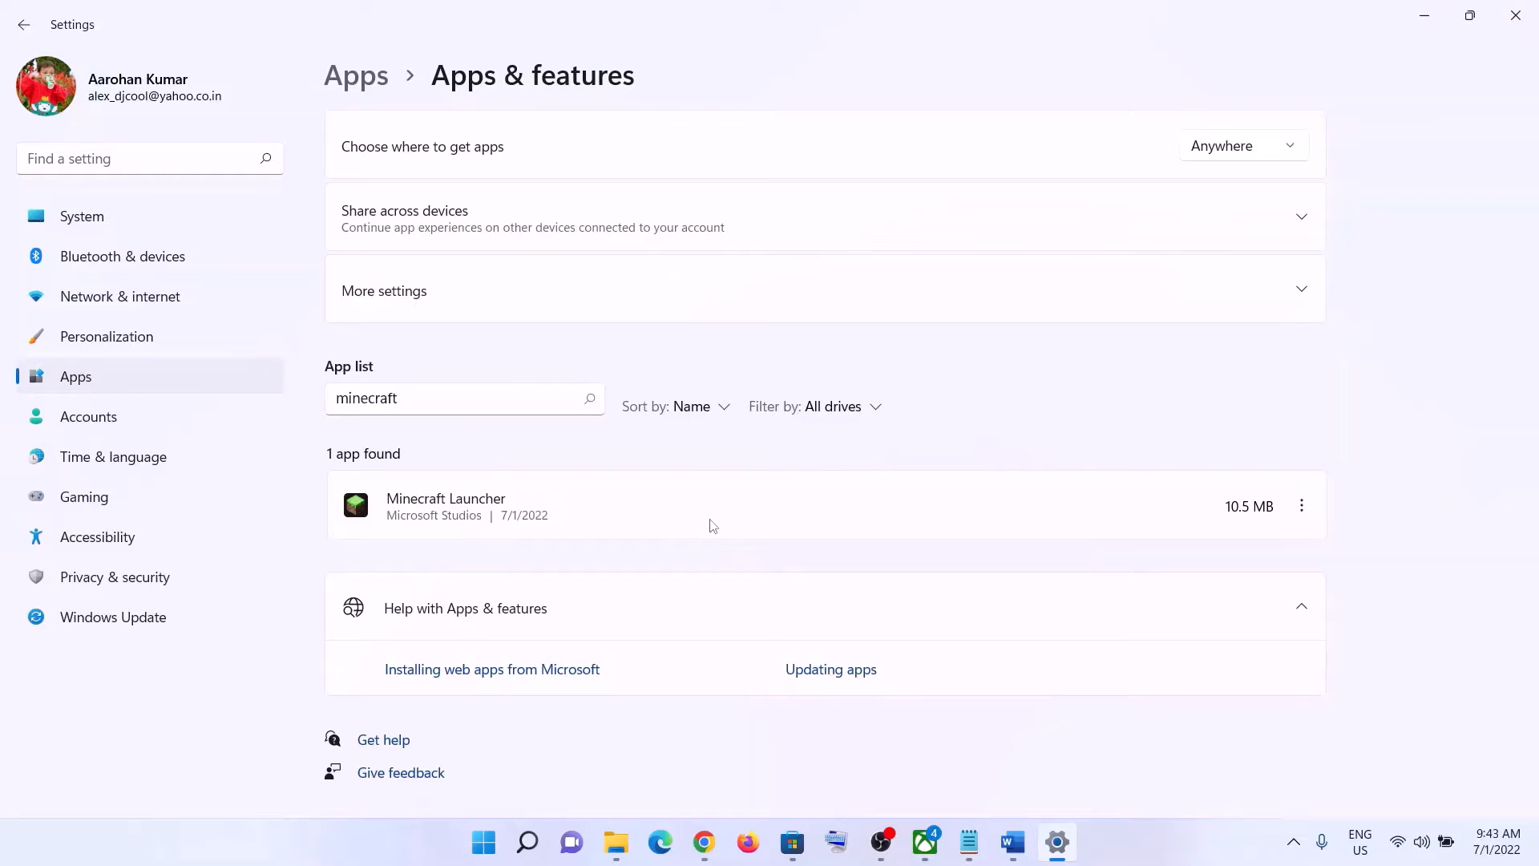
# - Repair and reset Minecraft Launcher from its advanced options, confirming the deletion of its app data
pyautogui.click(1306, 510)
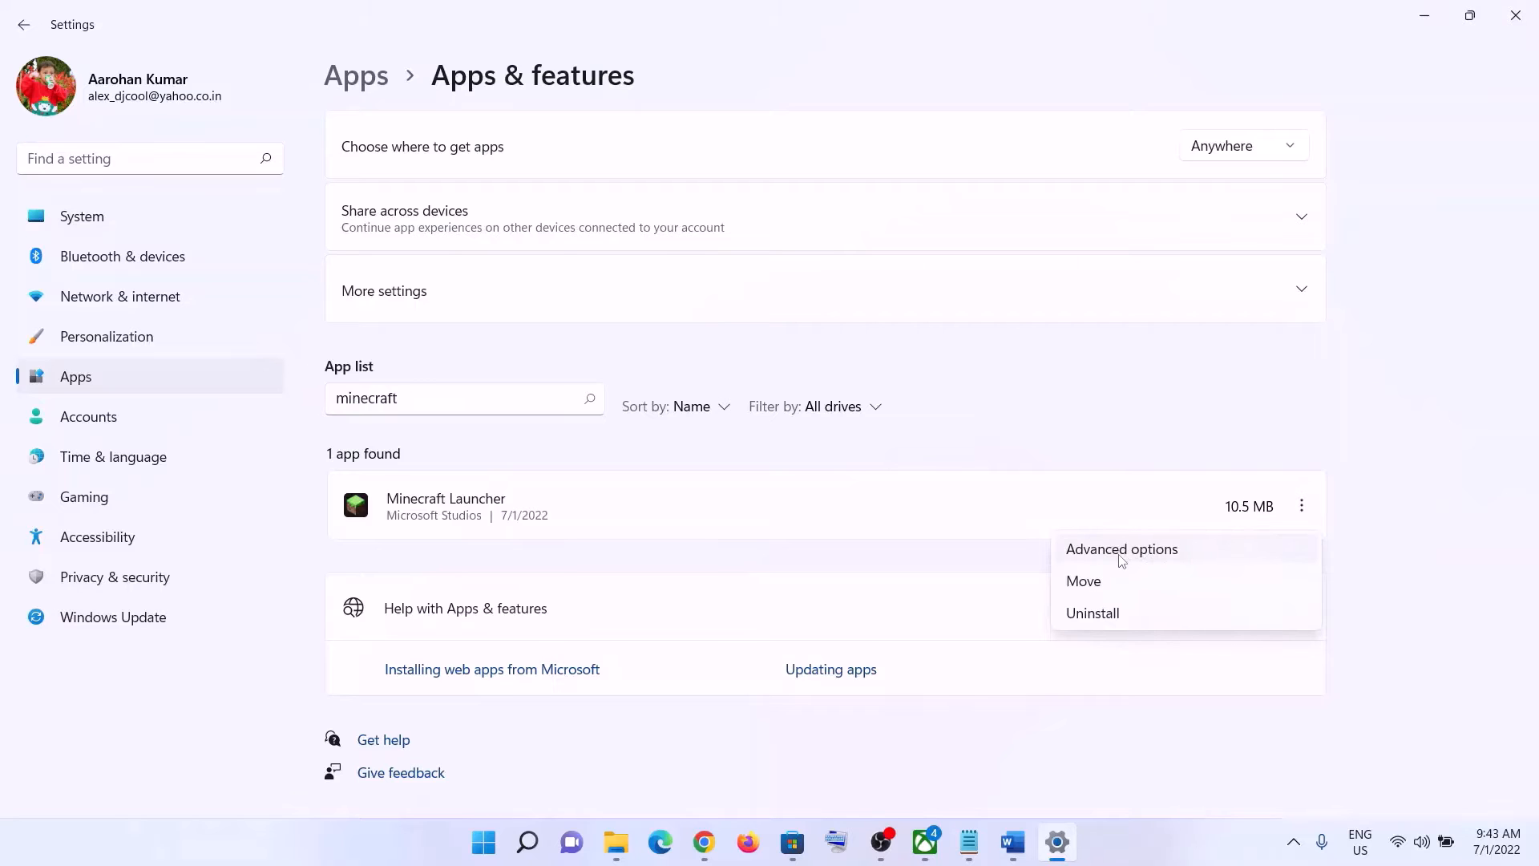
pyautogui.click(1120, 556)
pyautogui.scroll(-8, 666, 491)
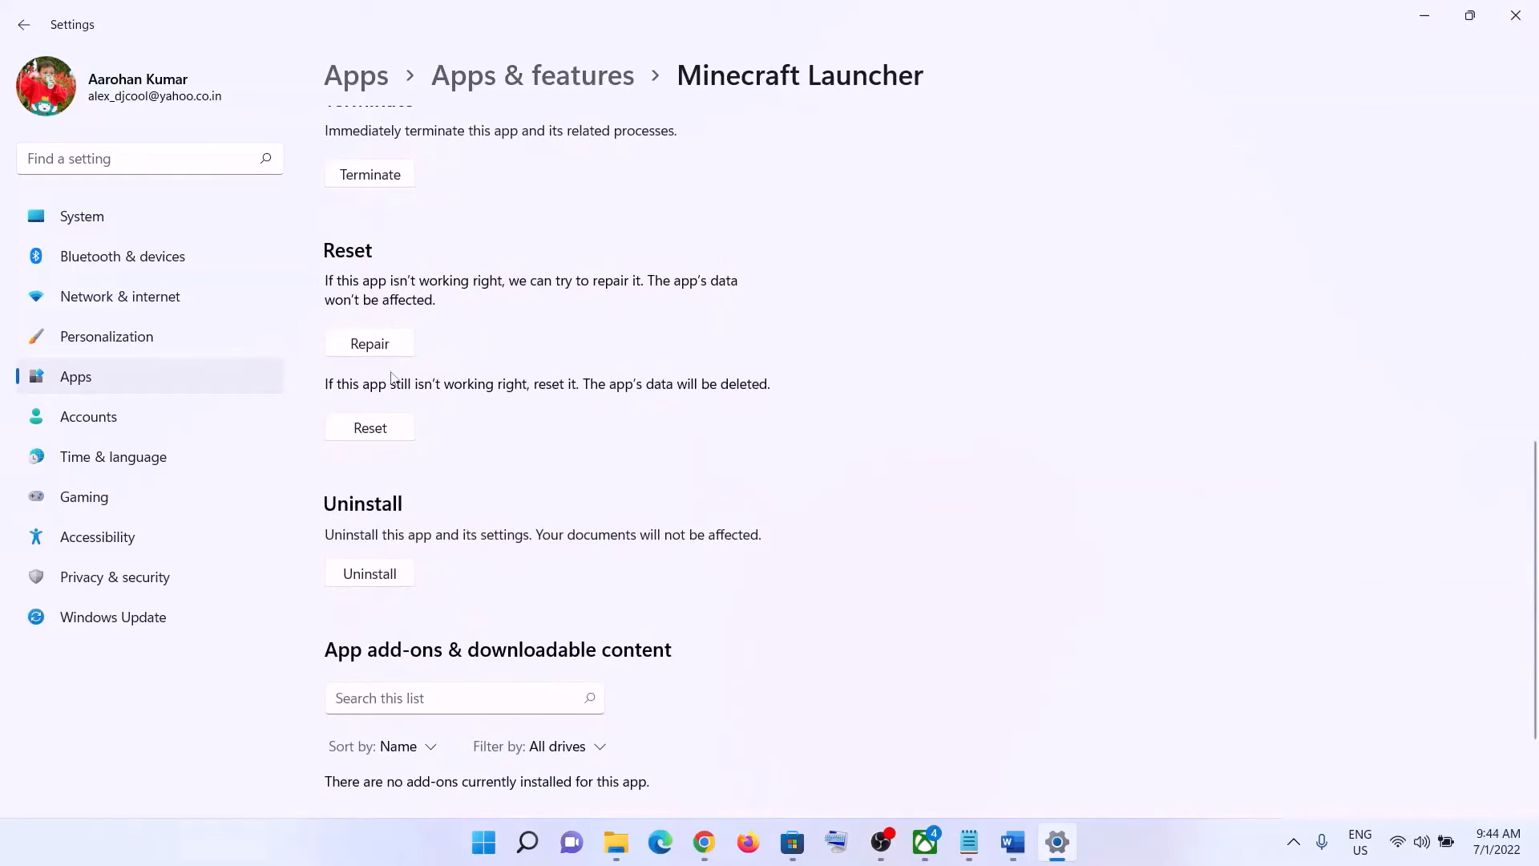
pyautogui.click(395, 348)
pyautogui.click(367, 438)
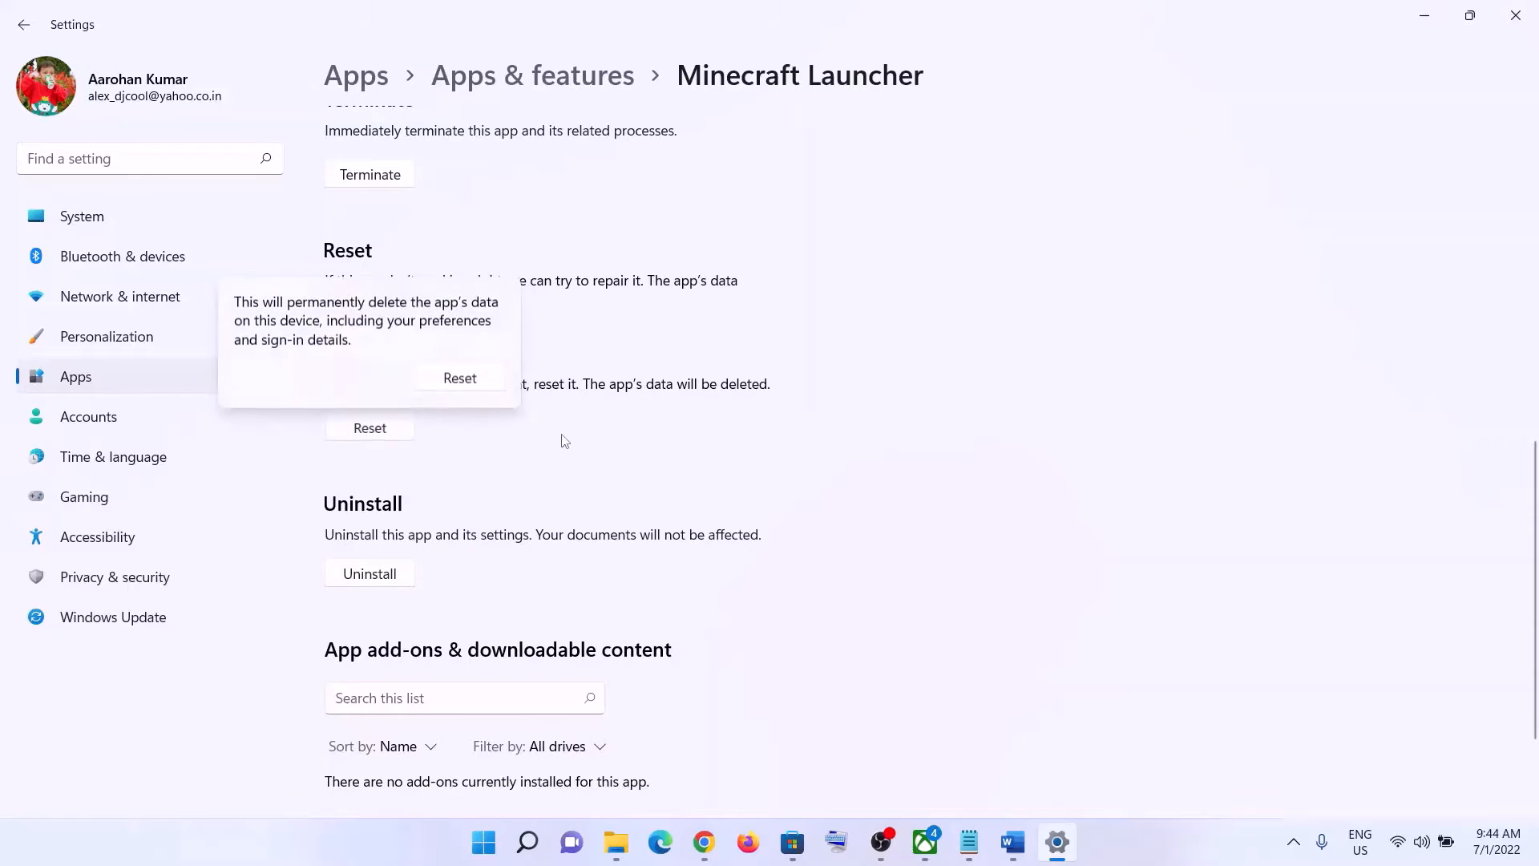
pyautogui.click(454, 373)
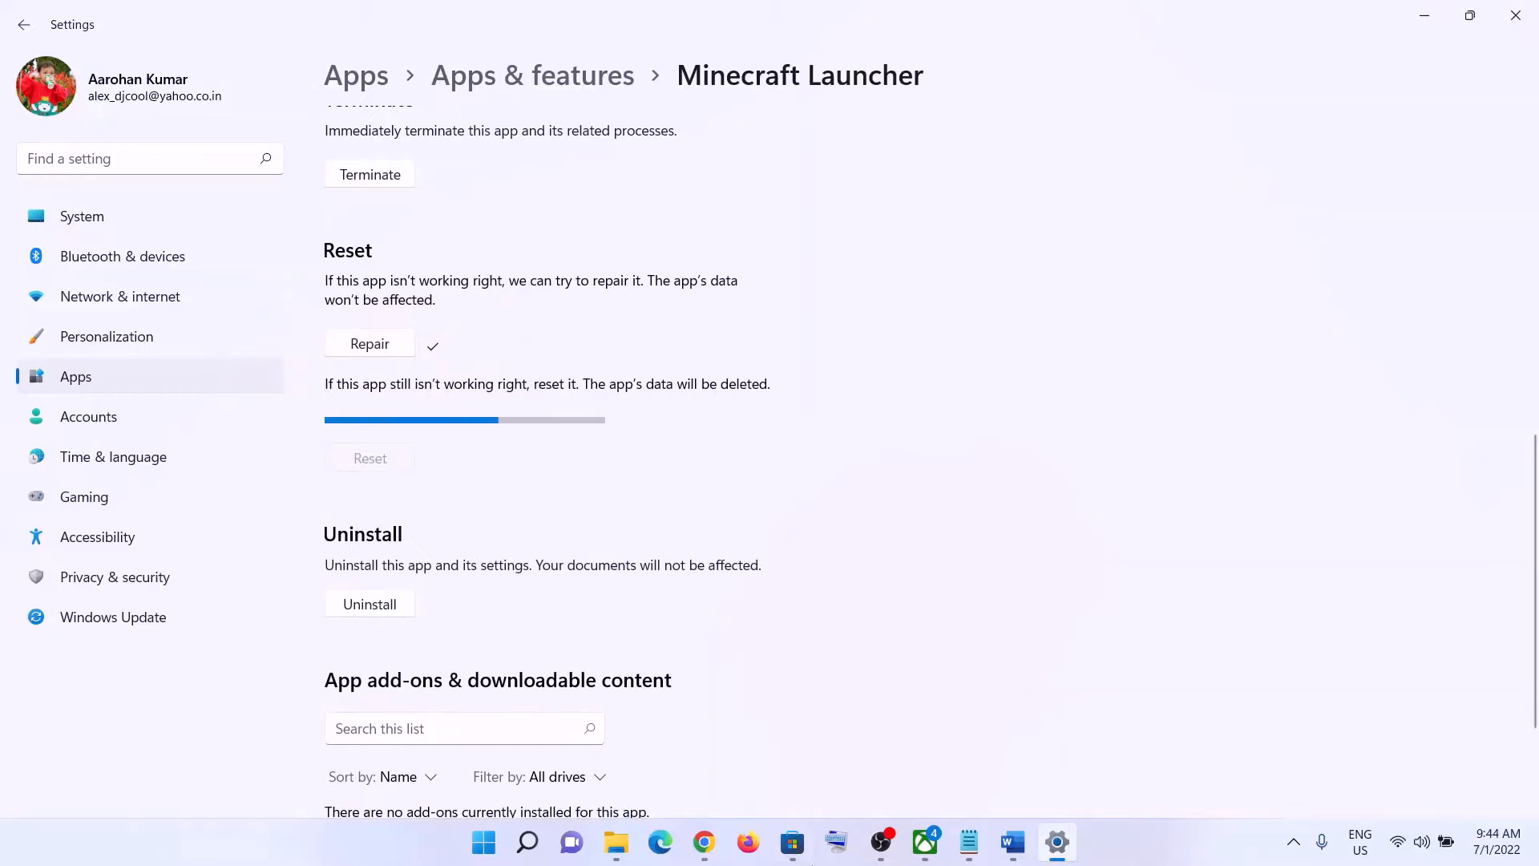
# - Switch back to the Word document and go to Step 6 on deleting the Microsoft Store local cache files
pyautogui.click(1014, 841)
pyautogui.scroll(-3, 426, 457)
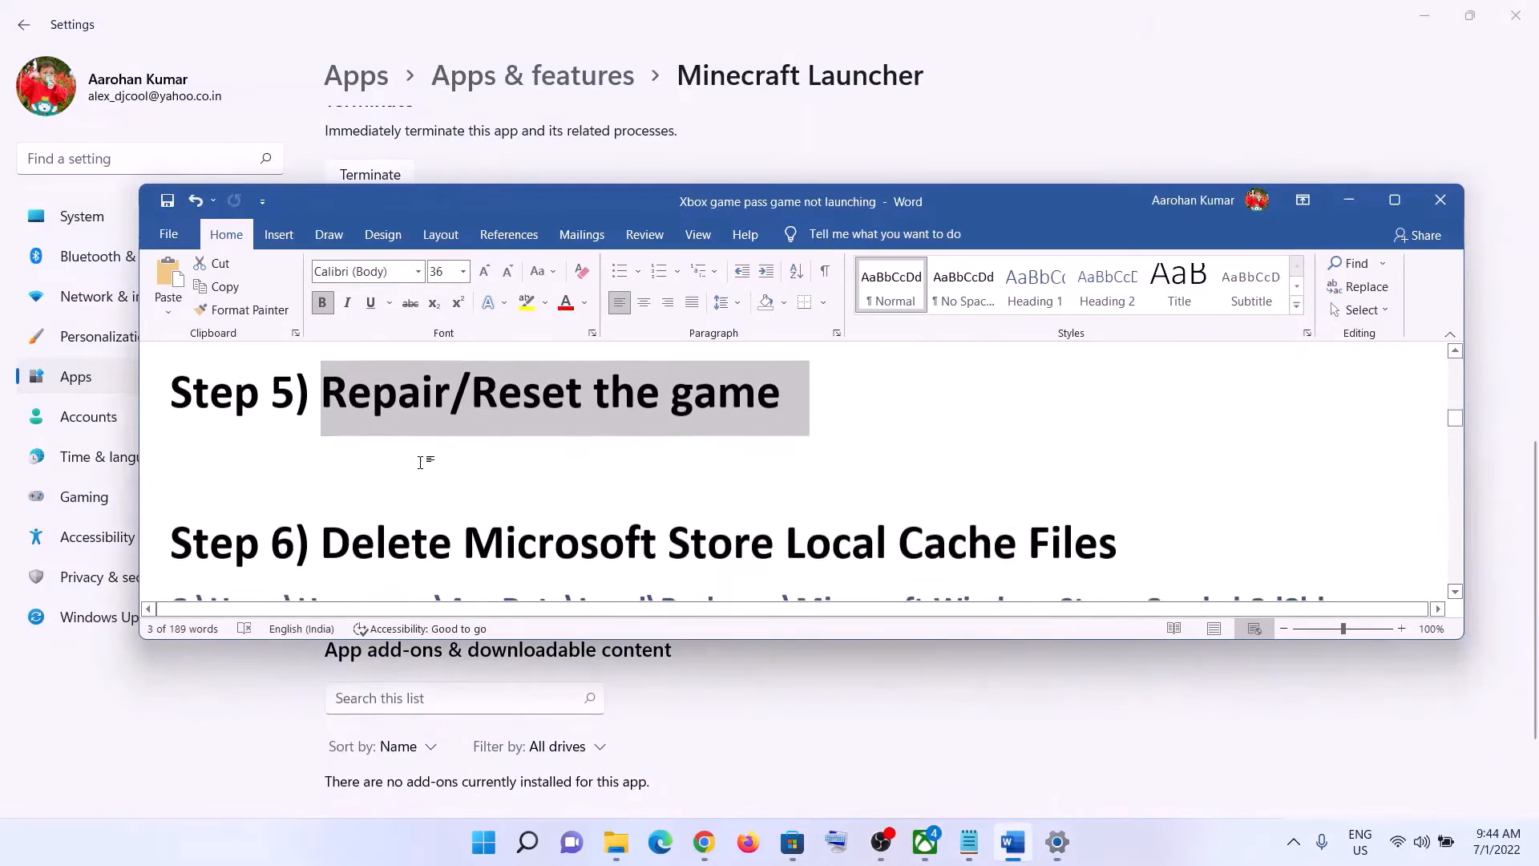
# - Highlight the Step 6 heading and cache path in the document, then open the C:\Users\Test folder in File Explorer
pyautogui.moveTo(324, 443); pyautogui.dragTo(1139, 415)
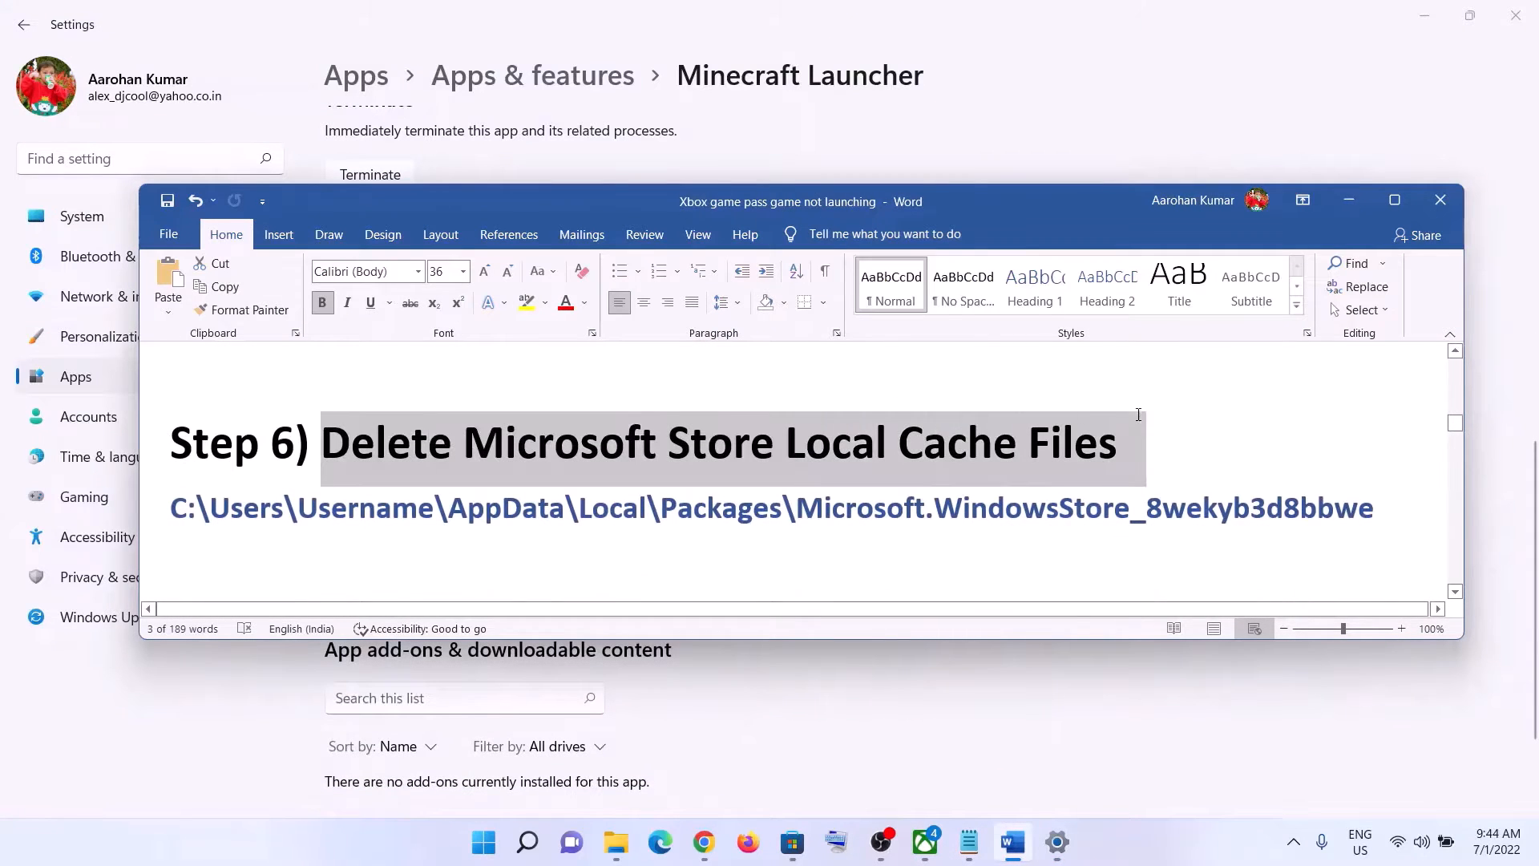
pyautogui.moveTo(1384, 505); pyautogui.dragTo(170, 509)
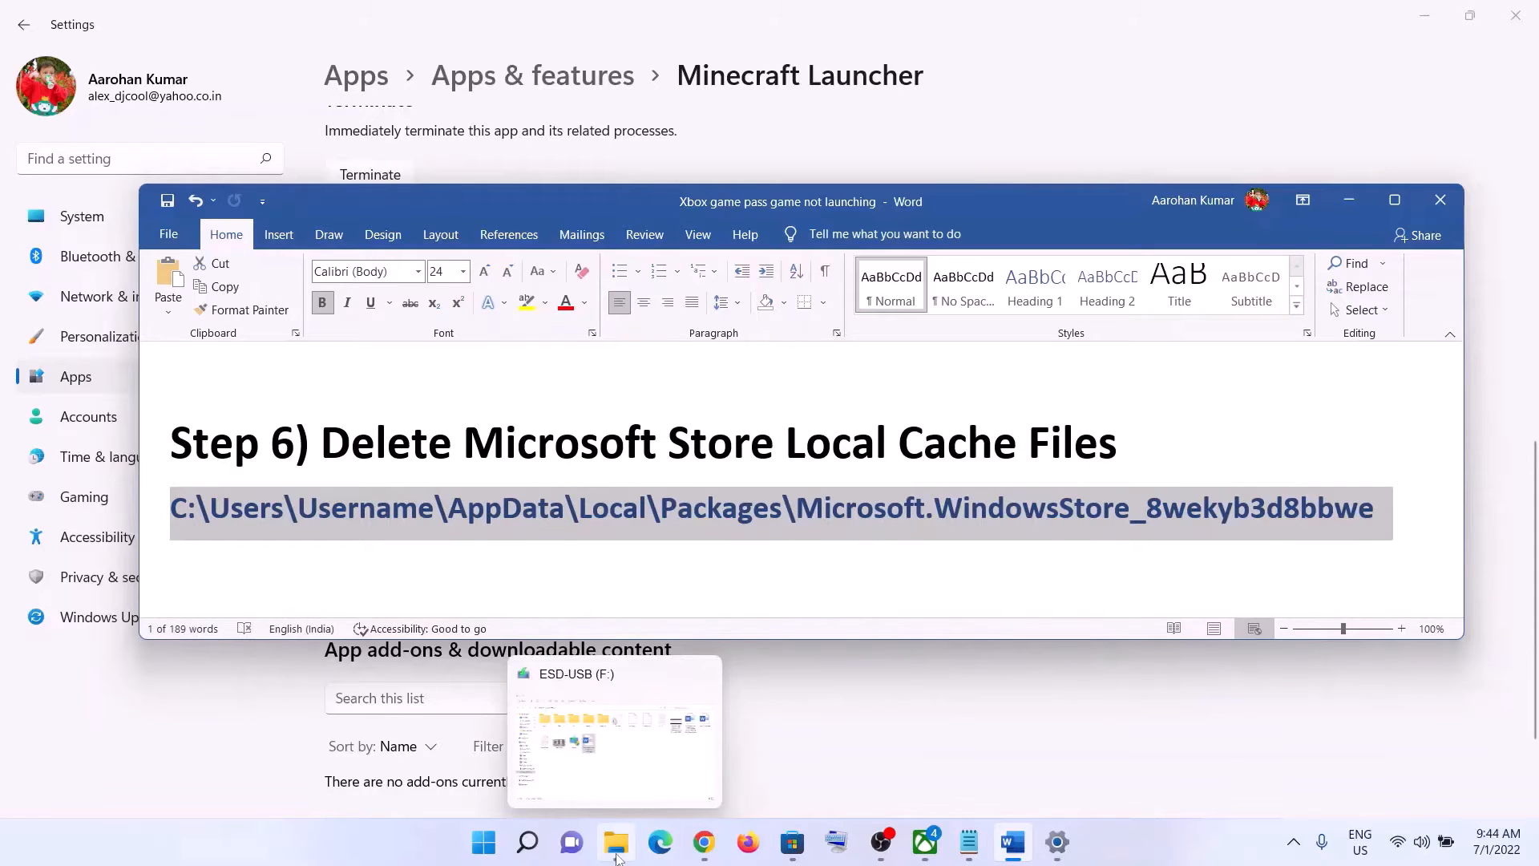
pyautogui.click(617, 858)
pyautogui.click(90, 373)
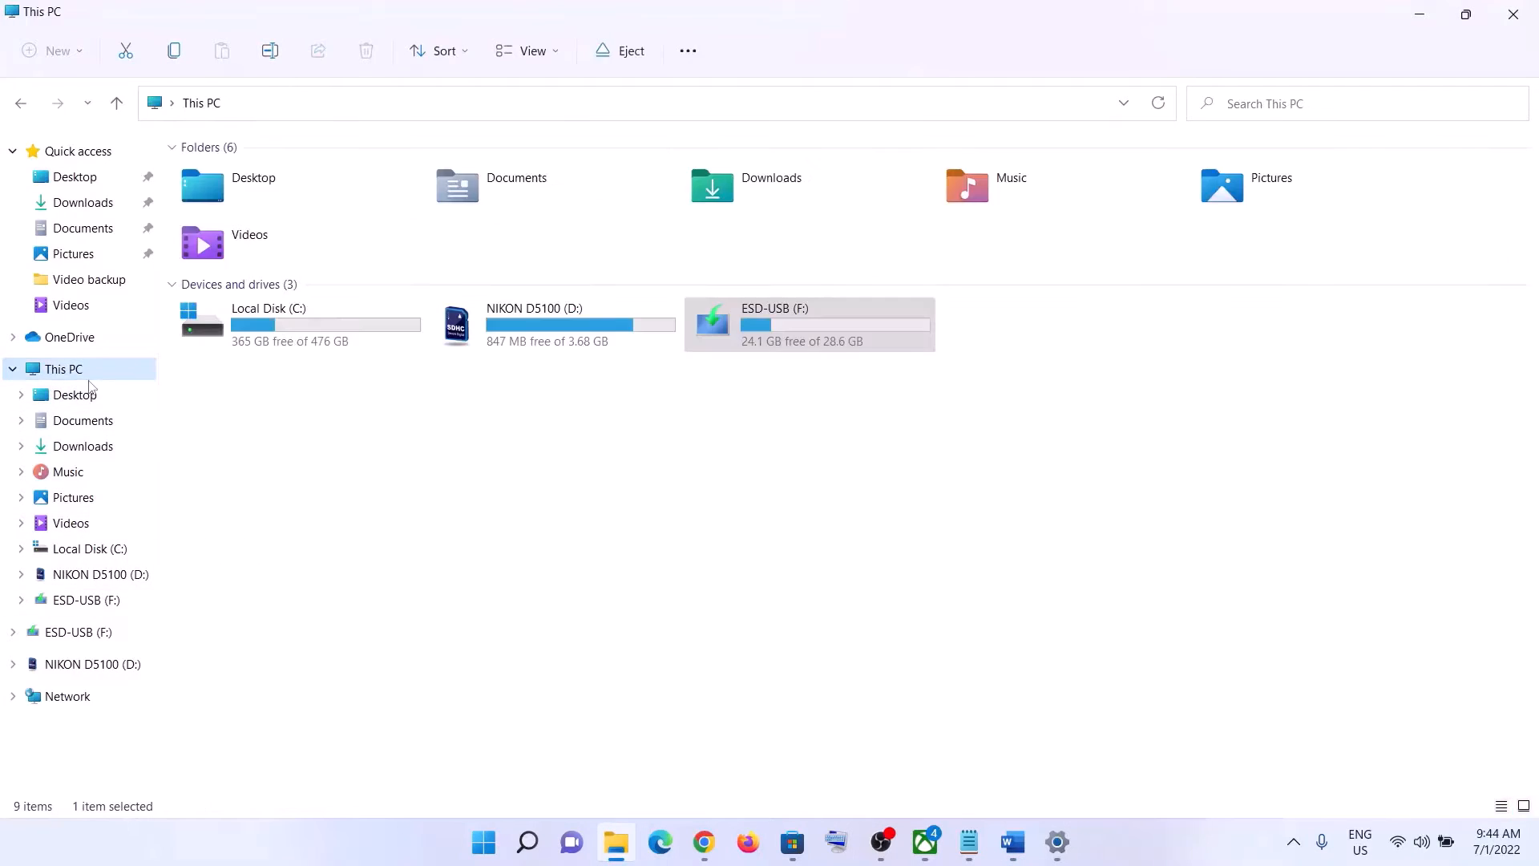
pyautogui.doubleClick(280, 331)
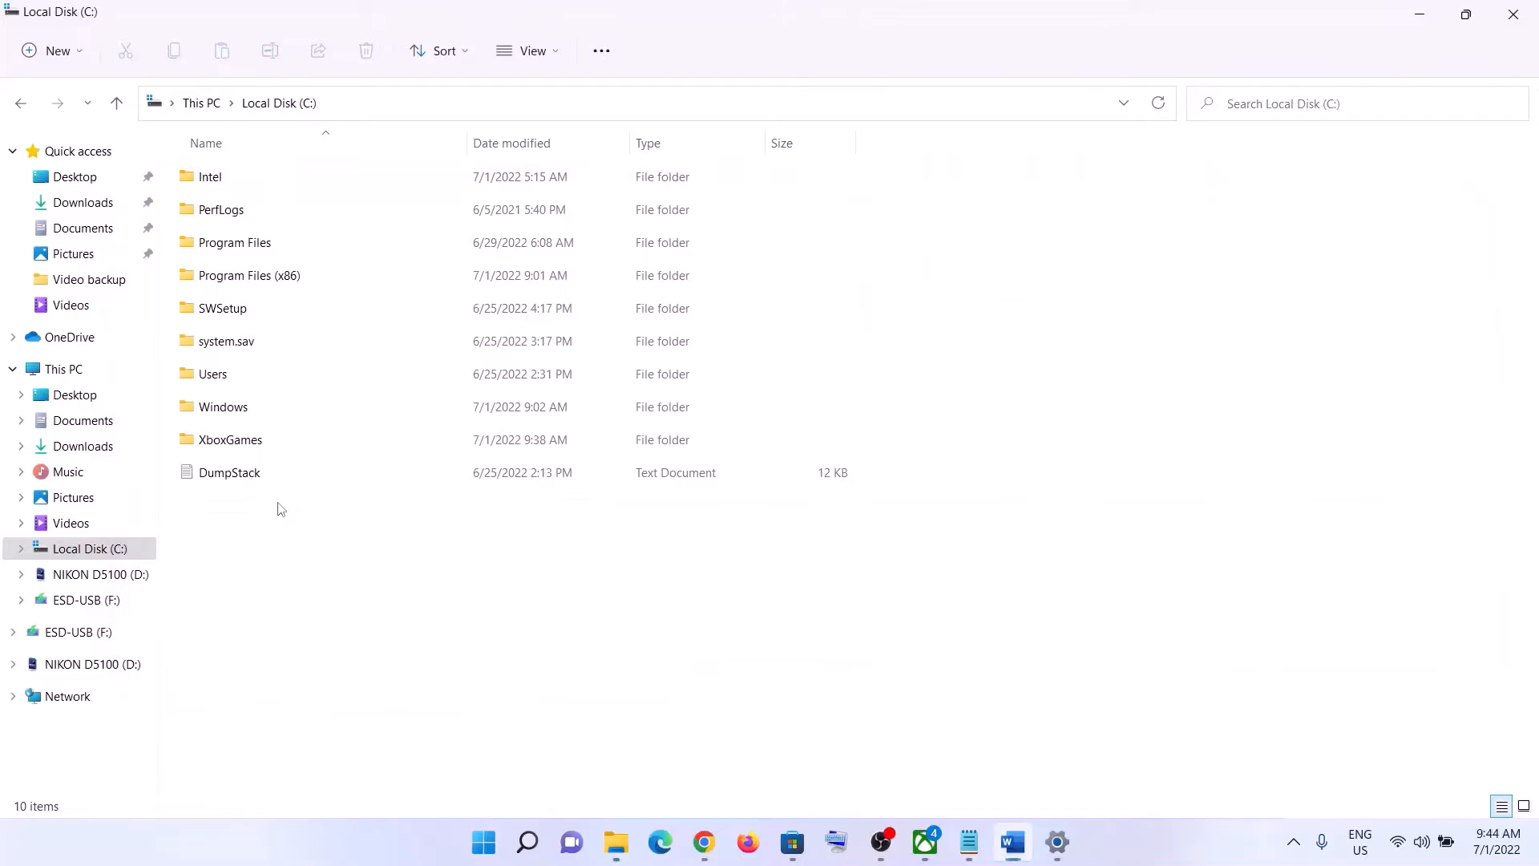
pyautogui.doubleClick(238, 376)
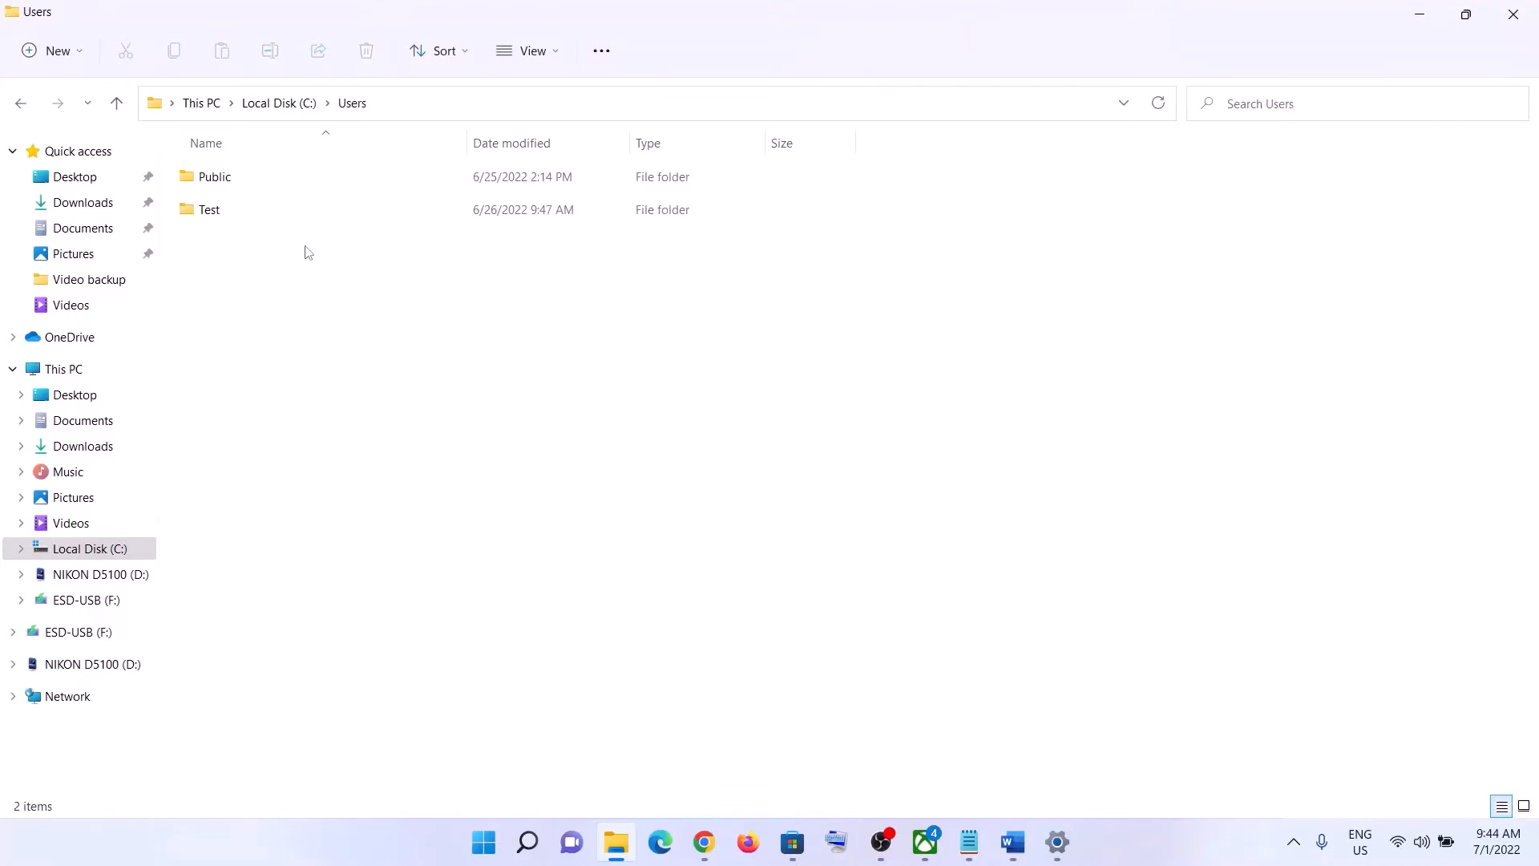
pyautogui.doubleClick(215, 212)
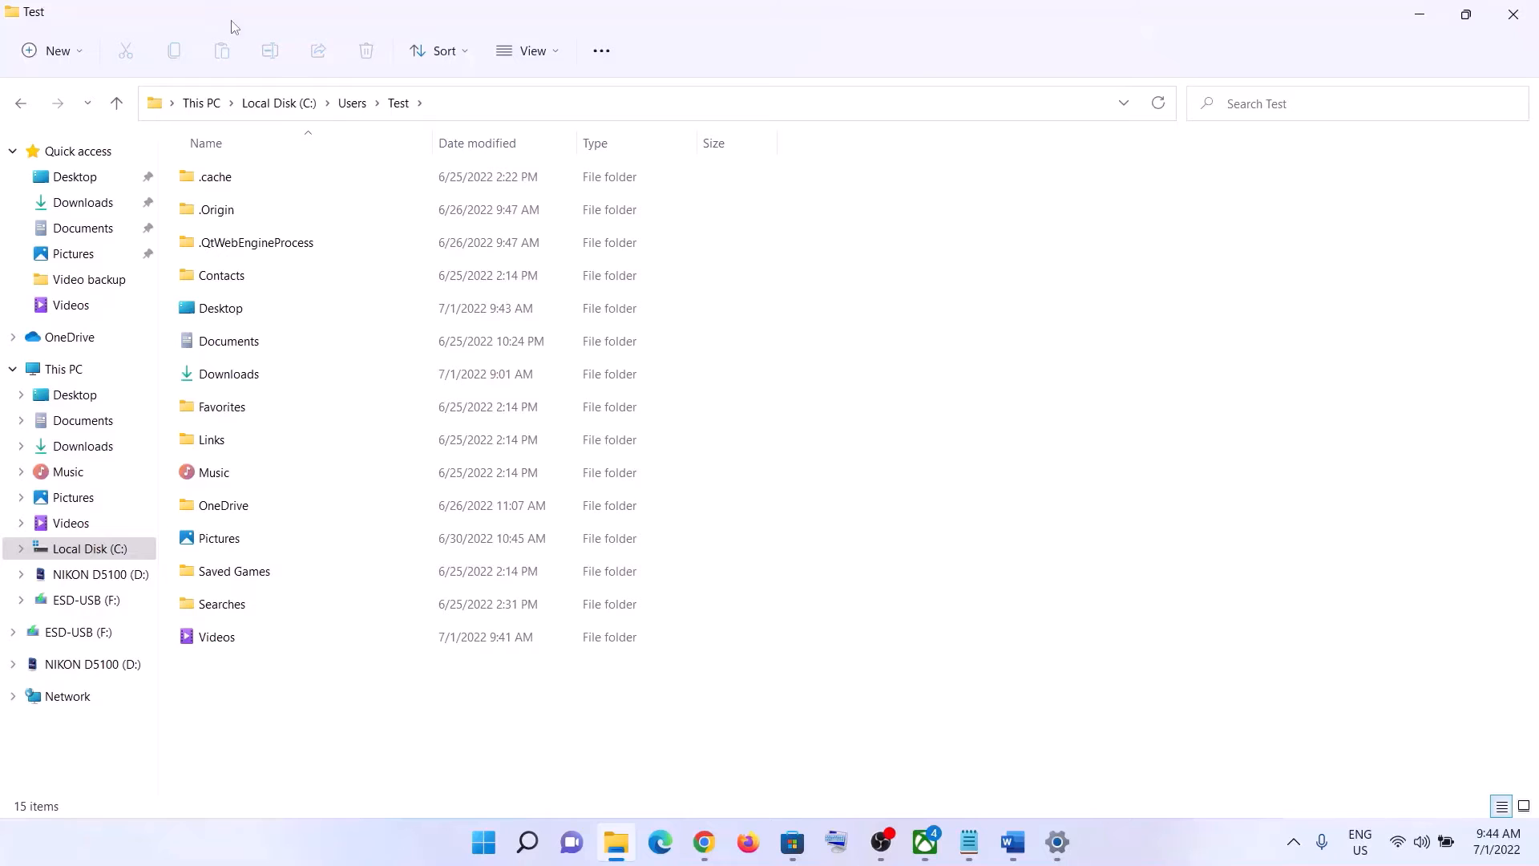
# - Show hidden items in the Test user folder and open its AppData folder
pyautogui.click(560, 61)
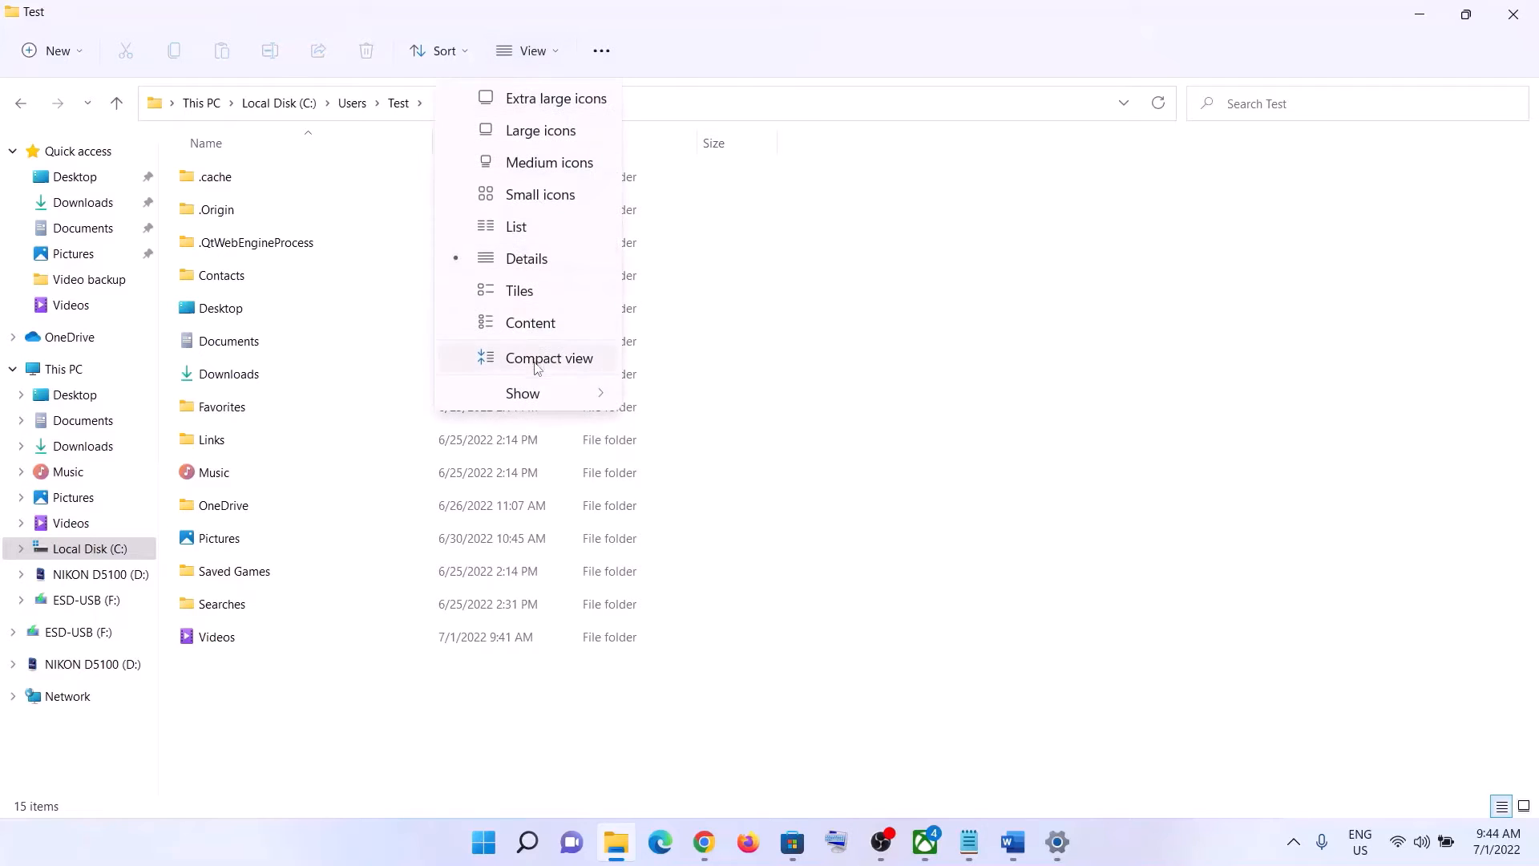
pyautogui.moveTo(536, 399)
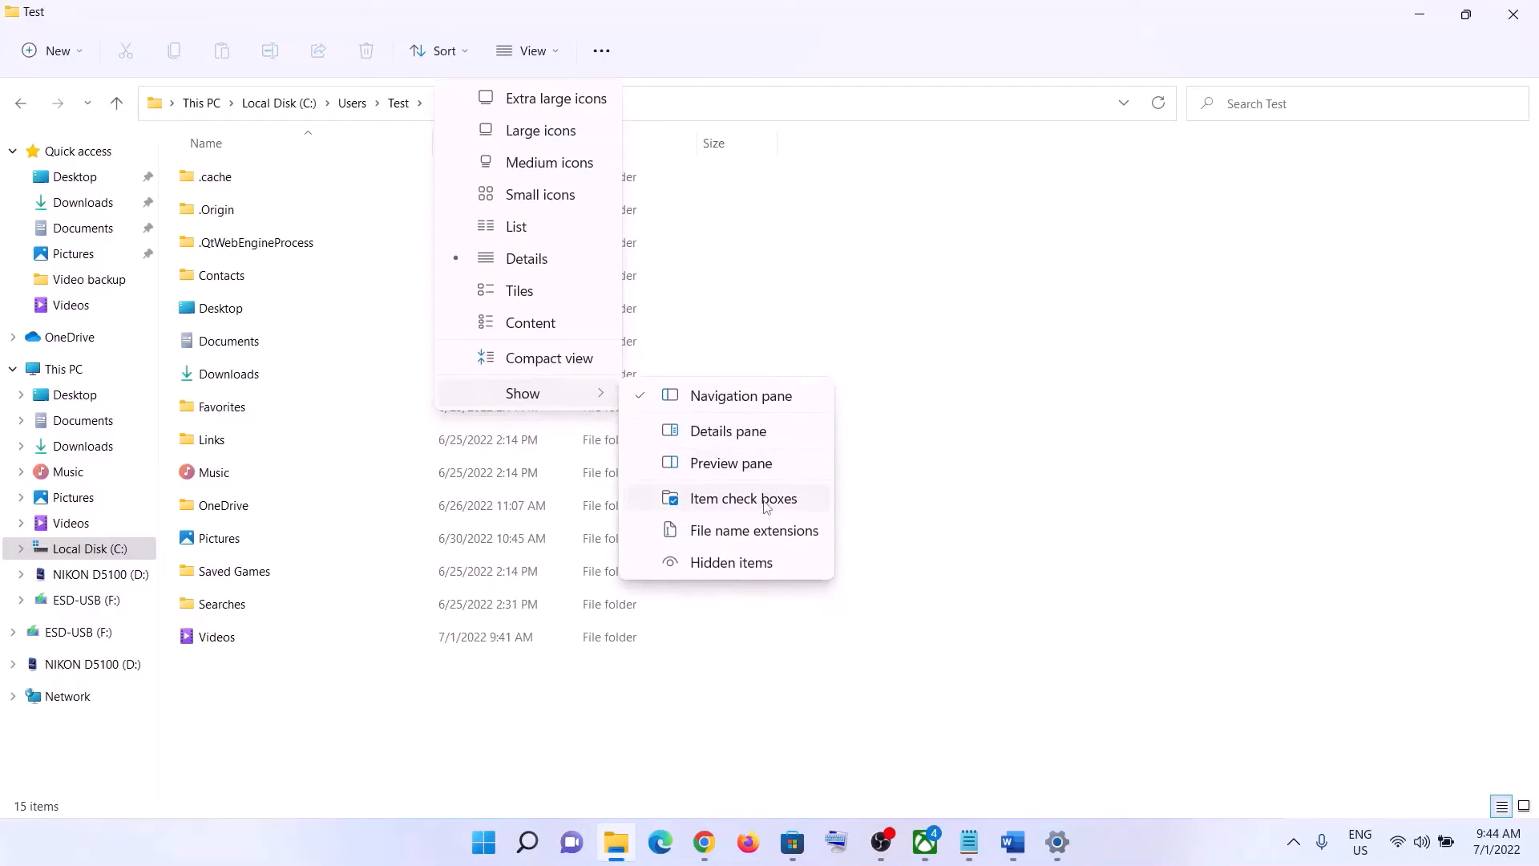
pyautogui.click(702, 563)
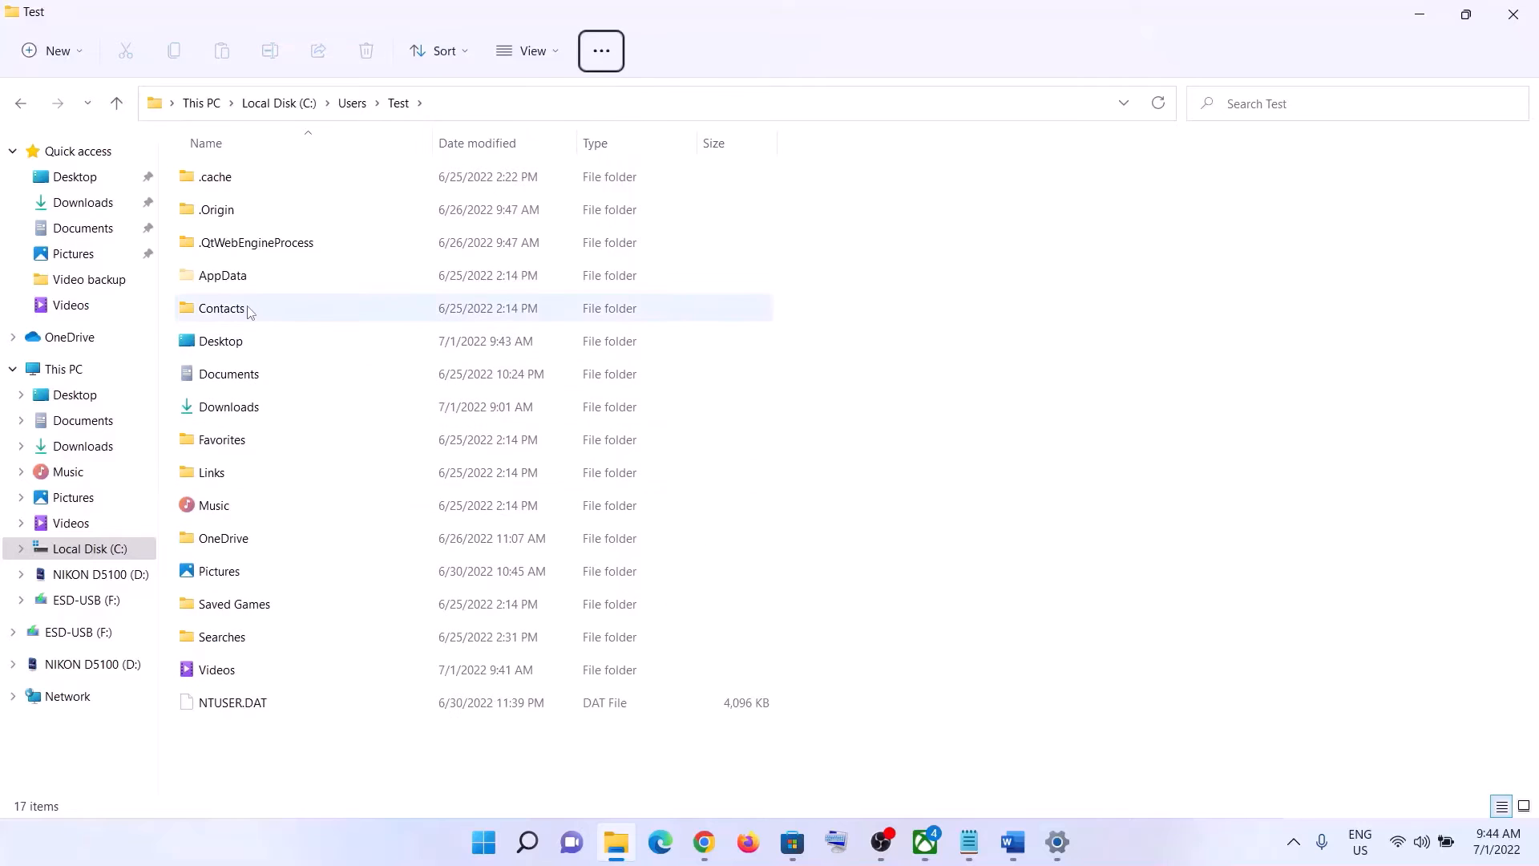
pyautogui.click(223, 280)
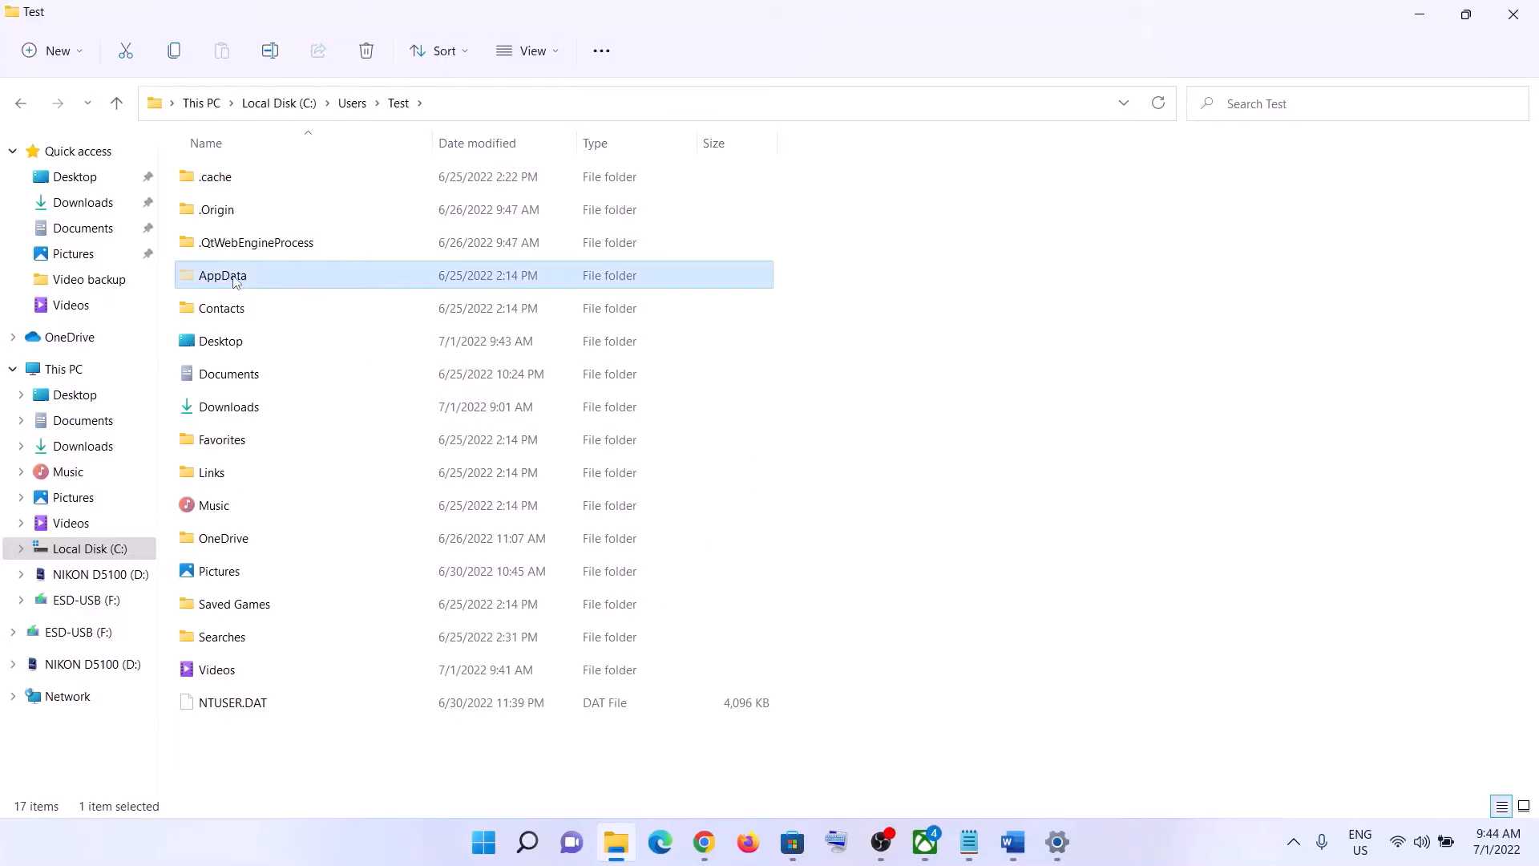
pyautogui.doubleClick(235, 280)
# - Check the path in the Word document and open the Local\Packages folder inside AppData
pyautogui.hotkey('alt', 'Tab')
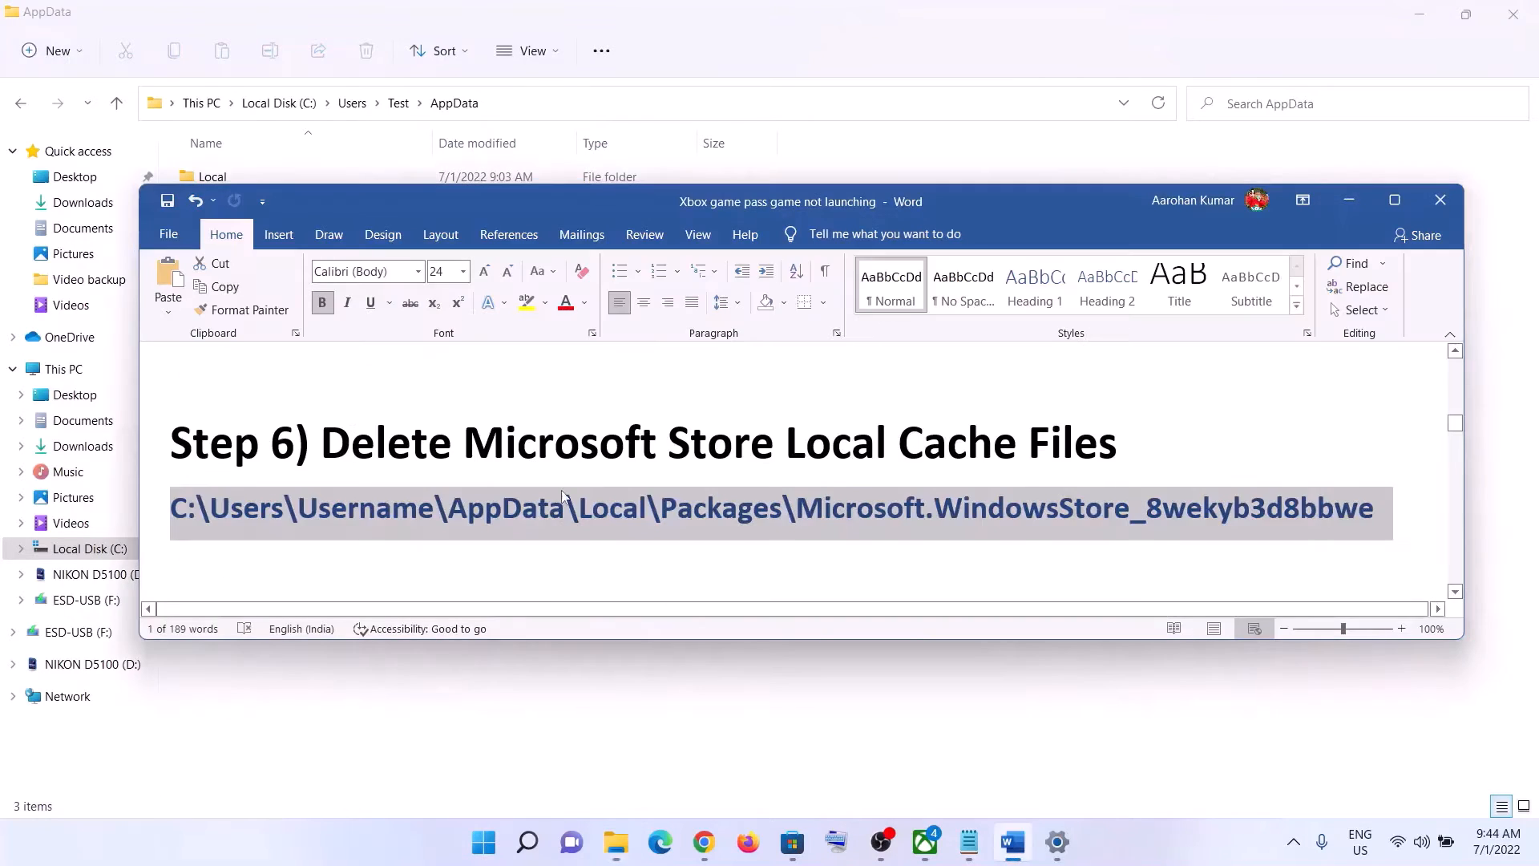
pyautogui.hotkey('alt', 'Tab')
pyautogui.doubleClick(215, 174)
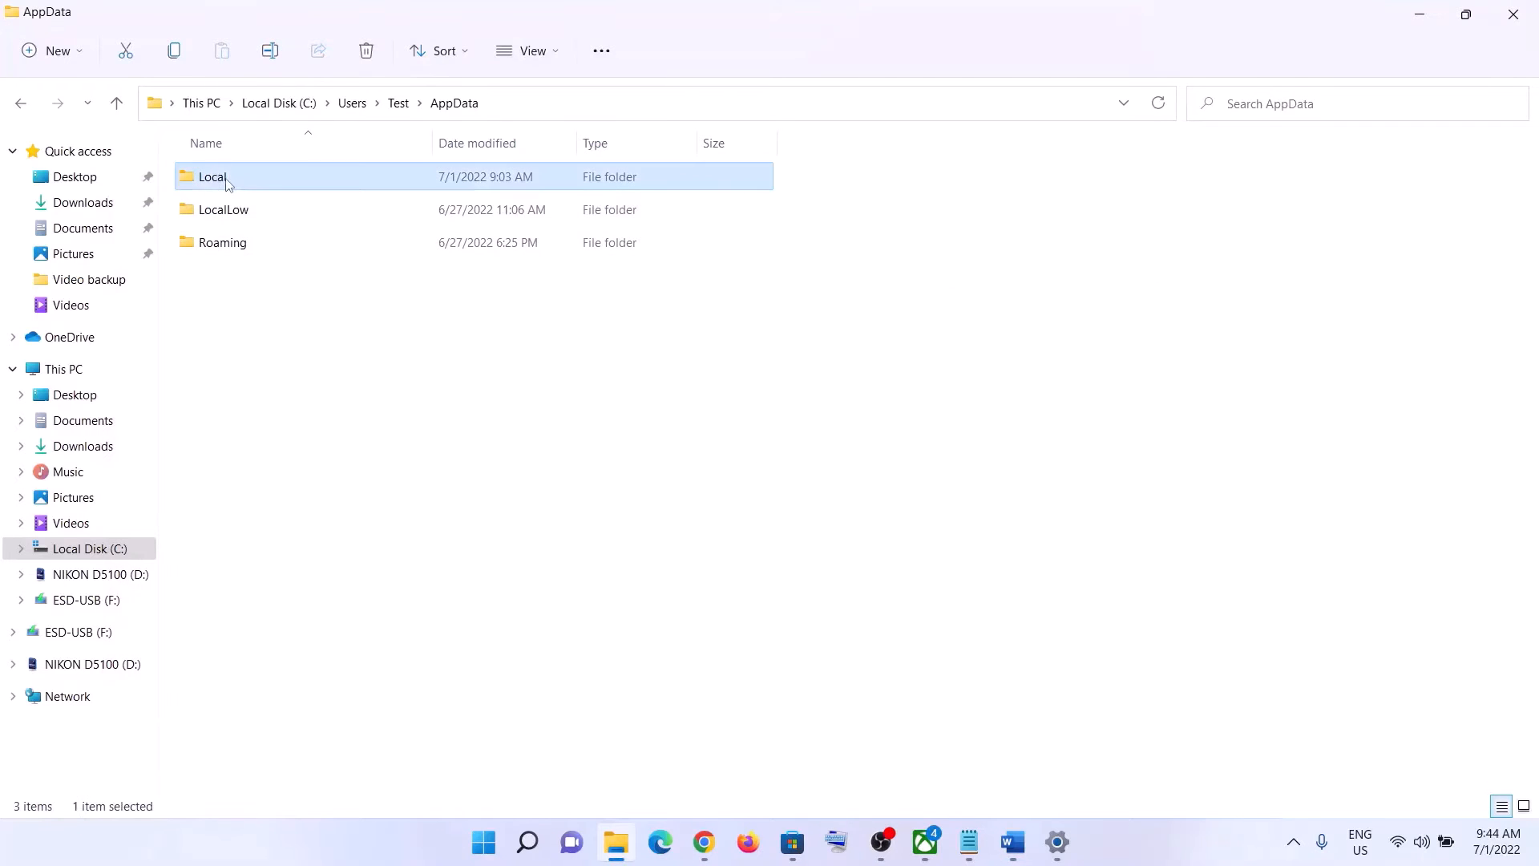
pyautogui.click(273, 303)
pyautogui.press('p')
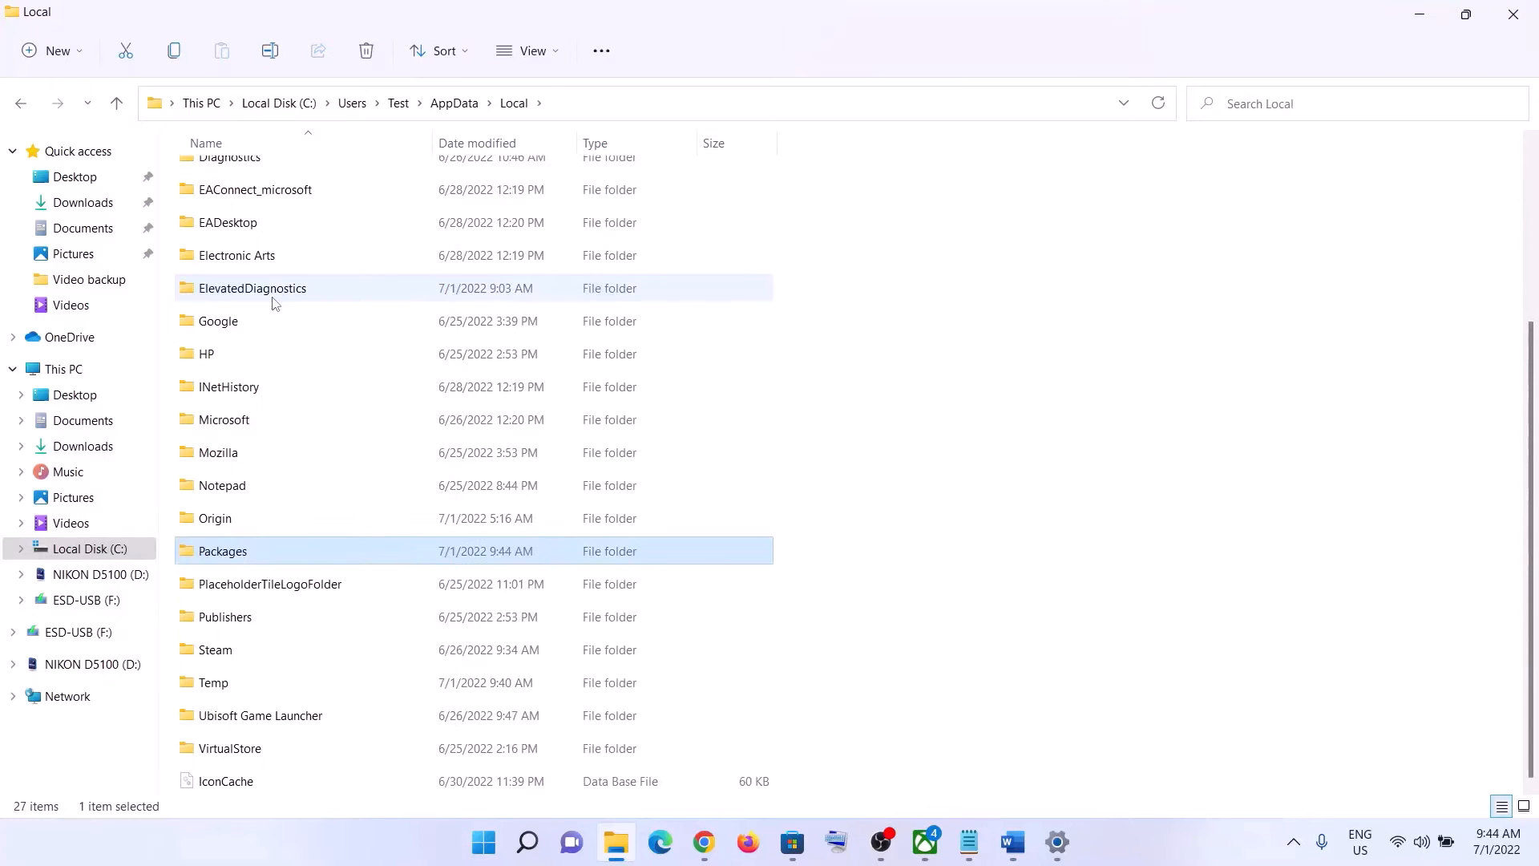
pyautogui.doubleClick(275, 553)
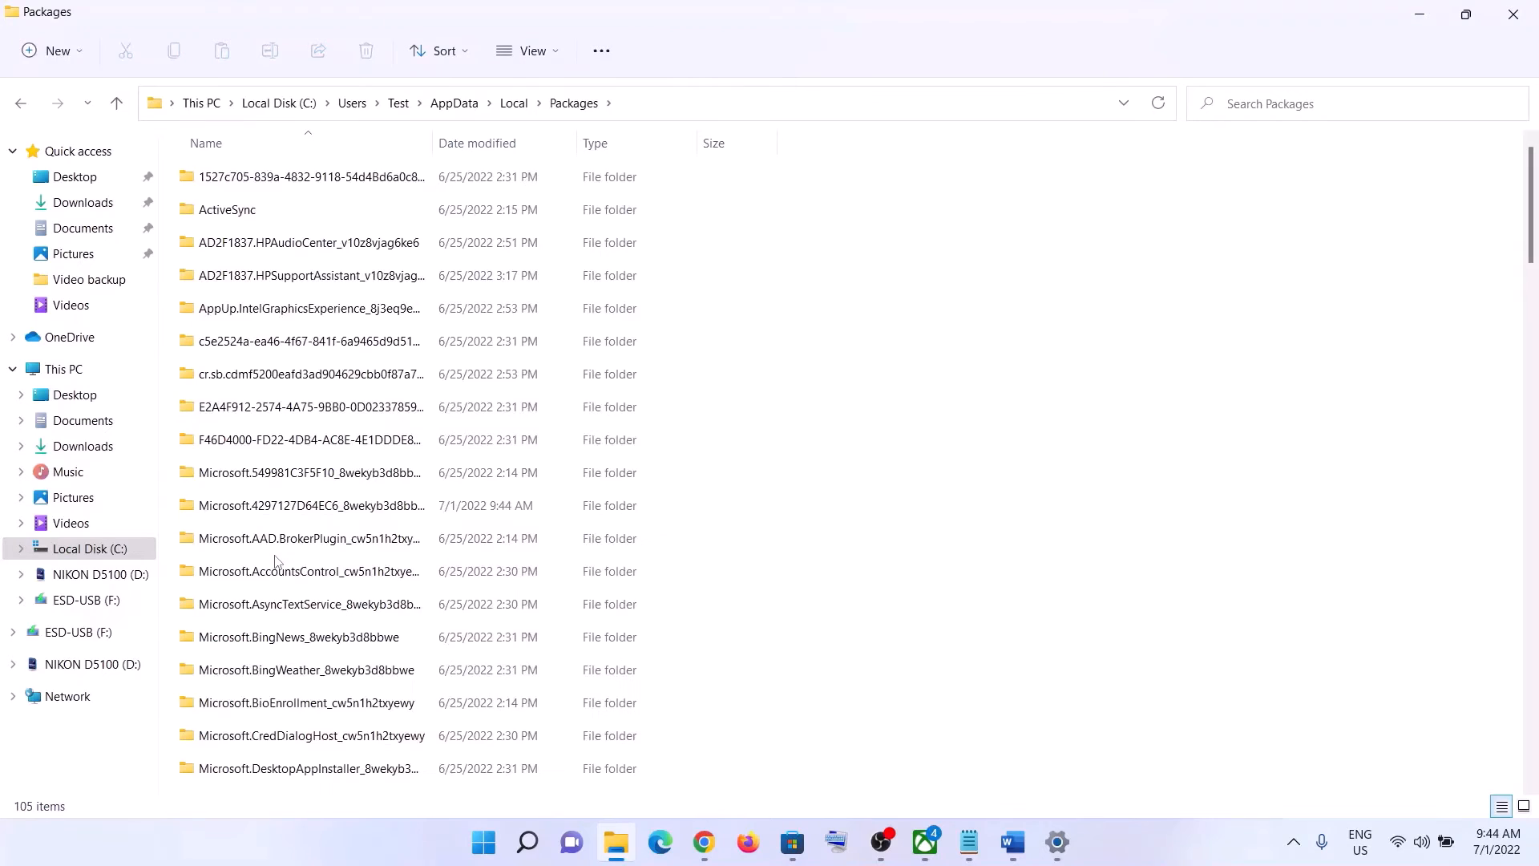
# - Highlight the package folder name in the Word document, then find and open Microsoft.WindowsStore_8wekyb3d8bbwe in the Packages folder
pyautogui.hotkey('alt', 'Tab')
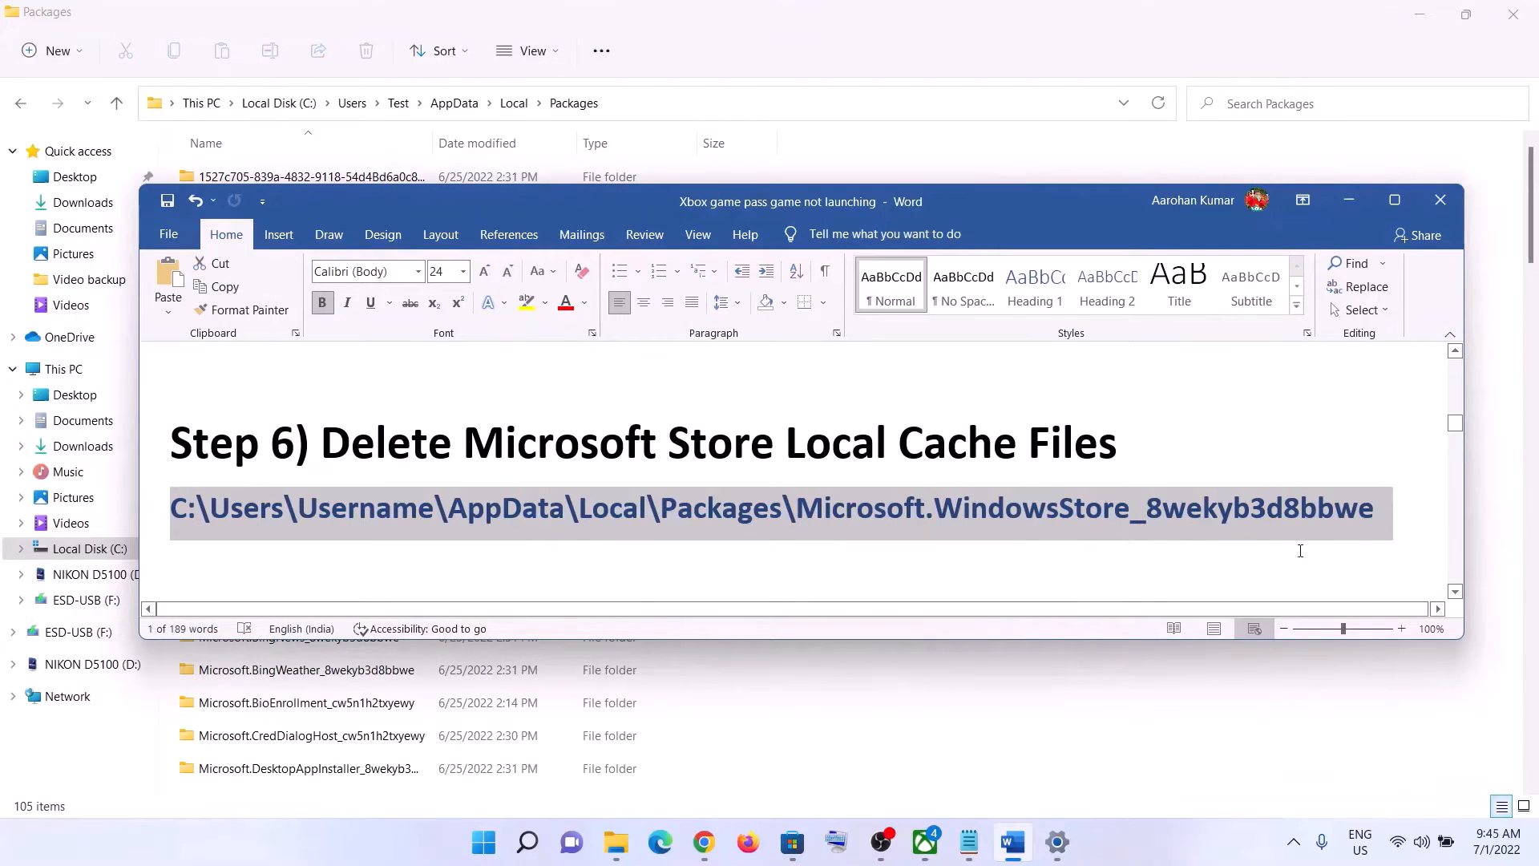
pyautogui.click(873, 511)
pyautogui.moveTo(797, 509); pyautogui.dragTo(1380, 507)
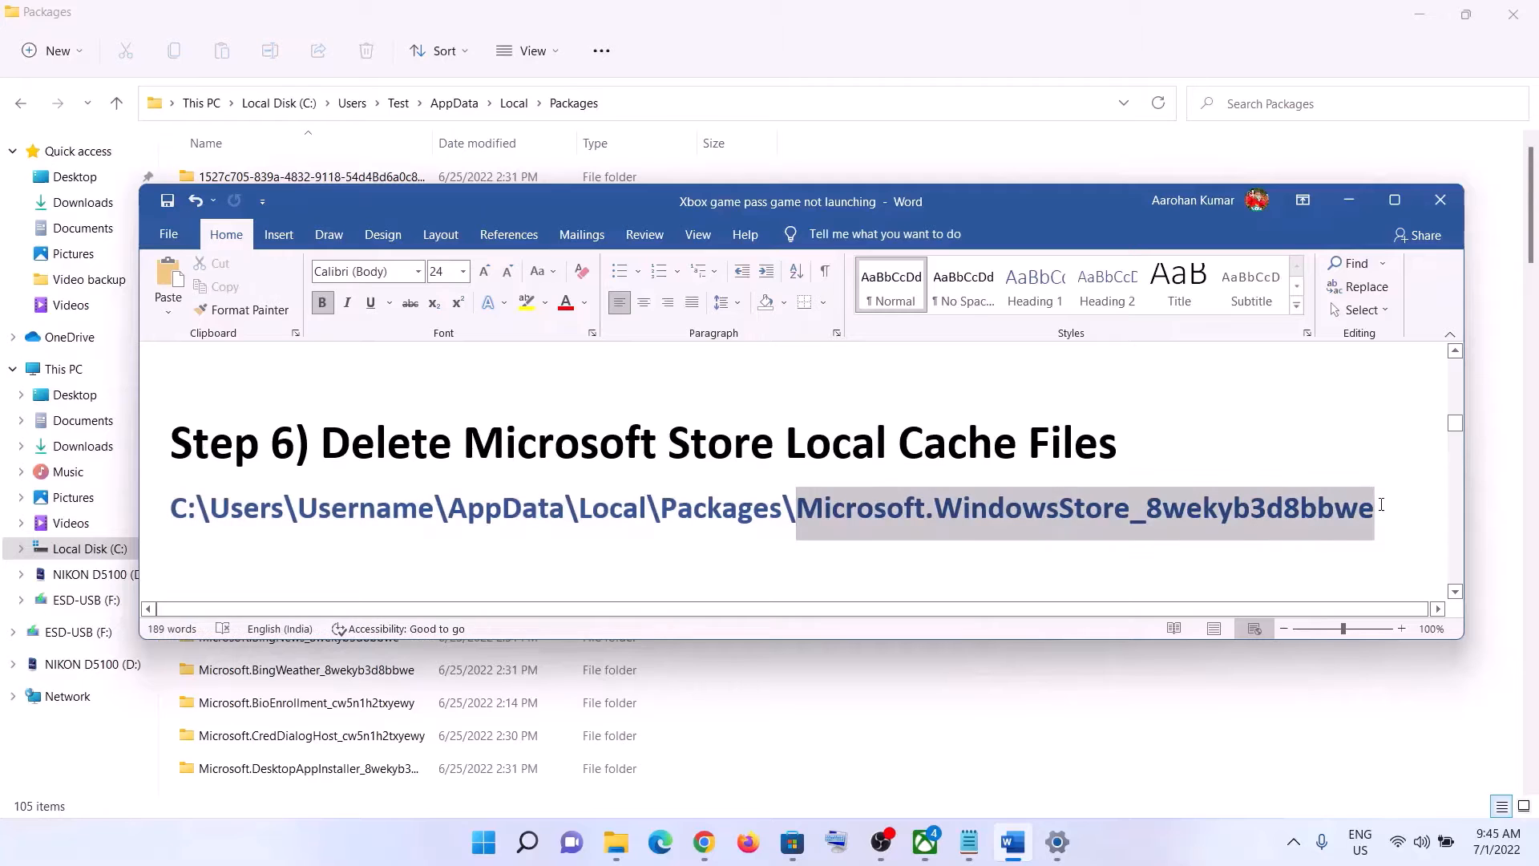
pyautogui.hotkey('alt', 'Tab')
pyautogui.scroll(-6, 449, 557)
pyautogui.scroll(-10, 449, 567)
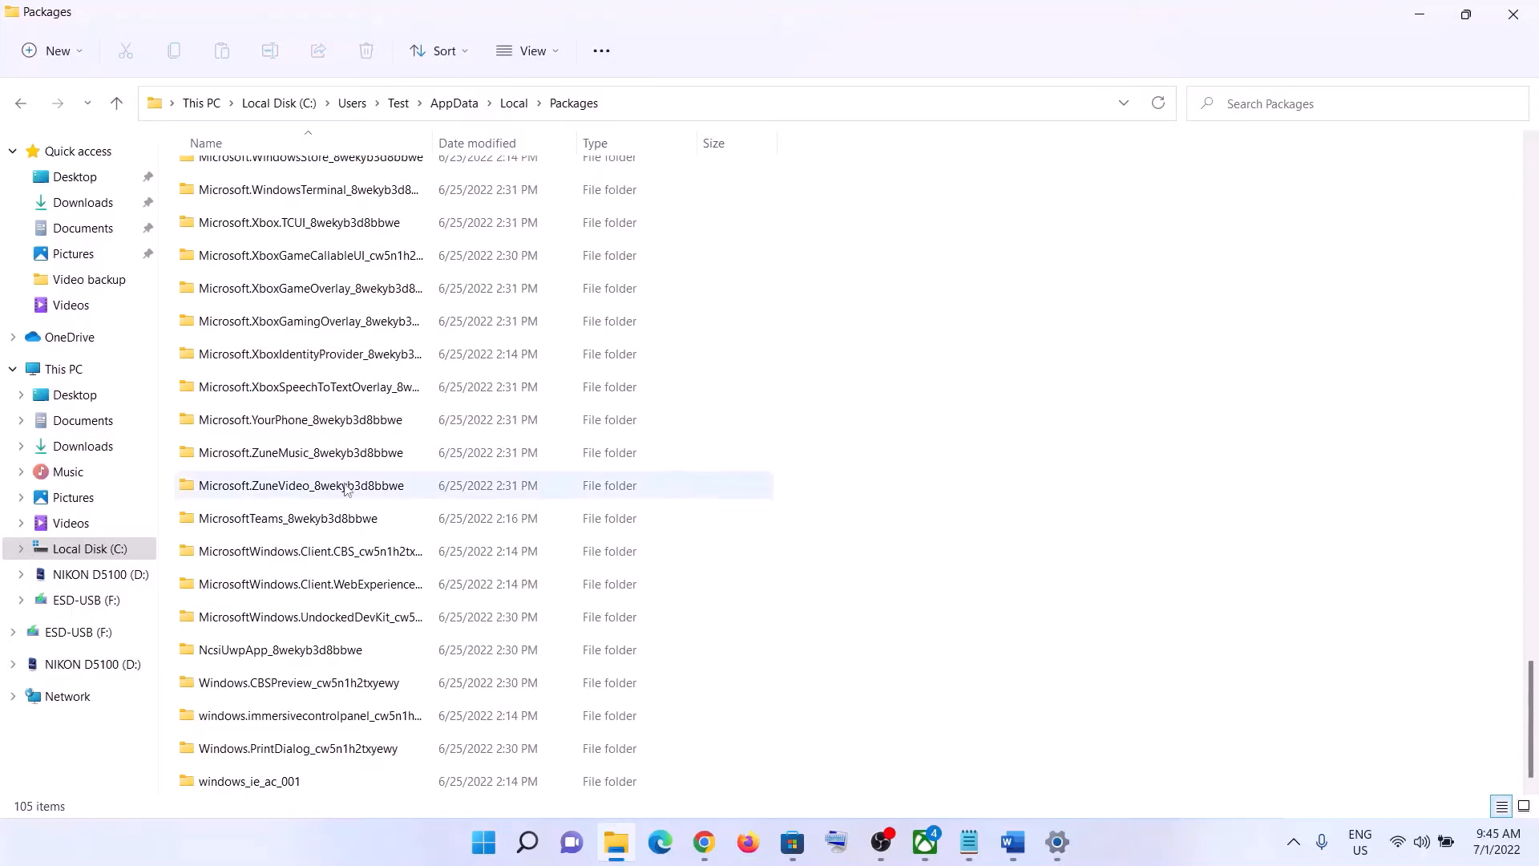
pyautogui.scroll(2, 343, 353)
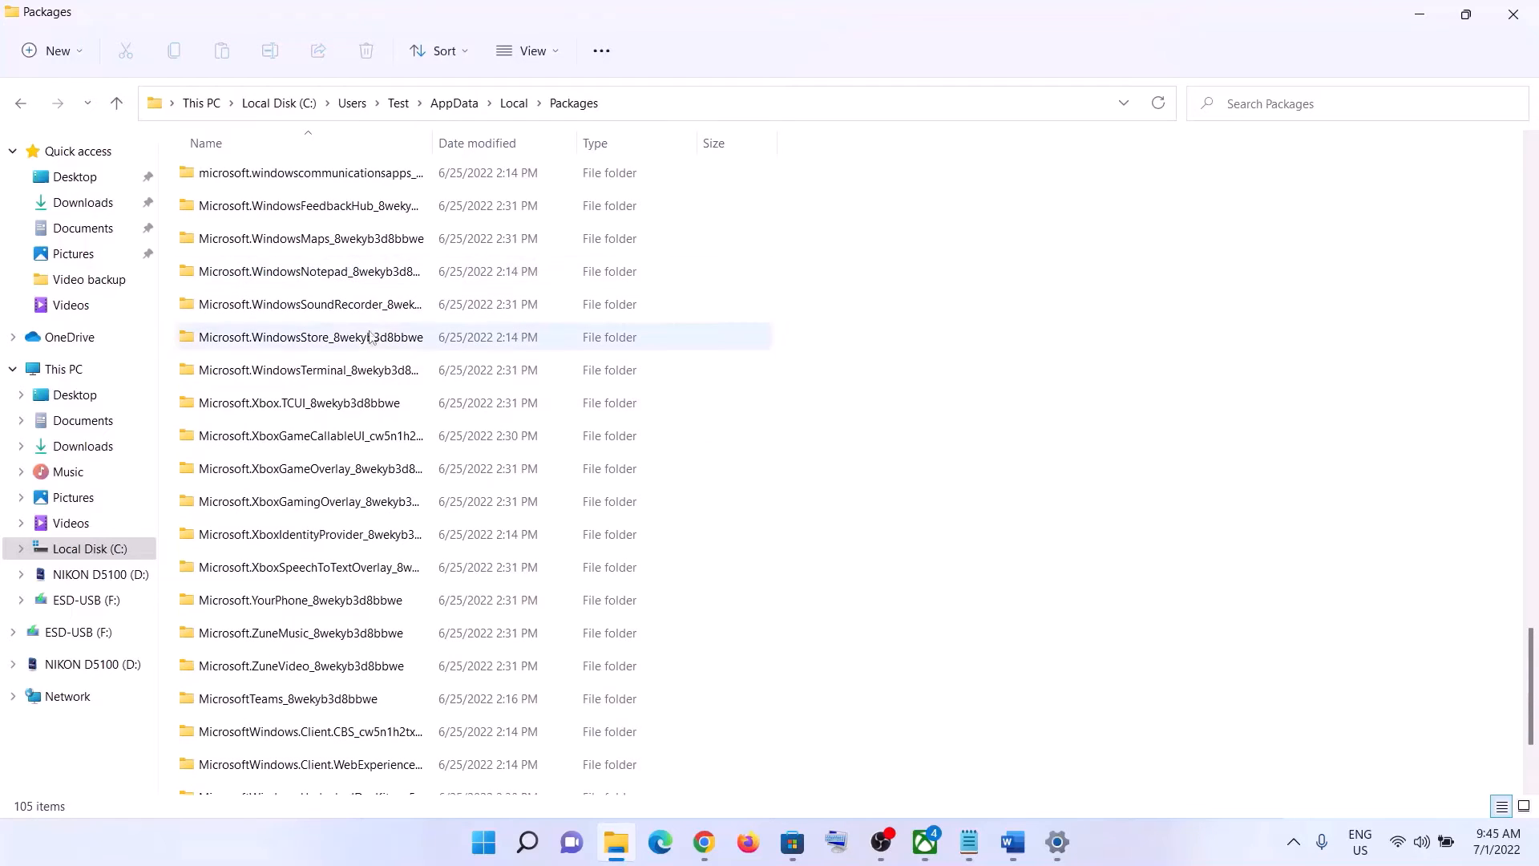
pyautogui.scroll(1, 357, 401)
pyautogui.click(281, 439)
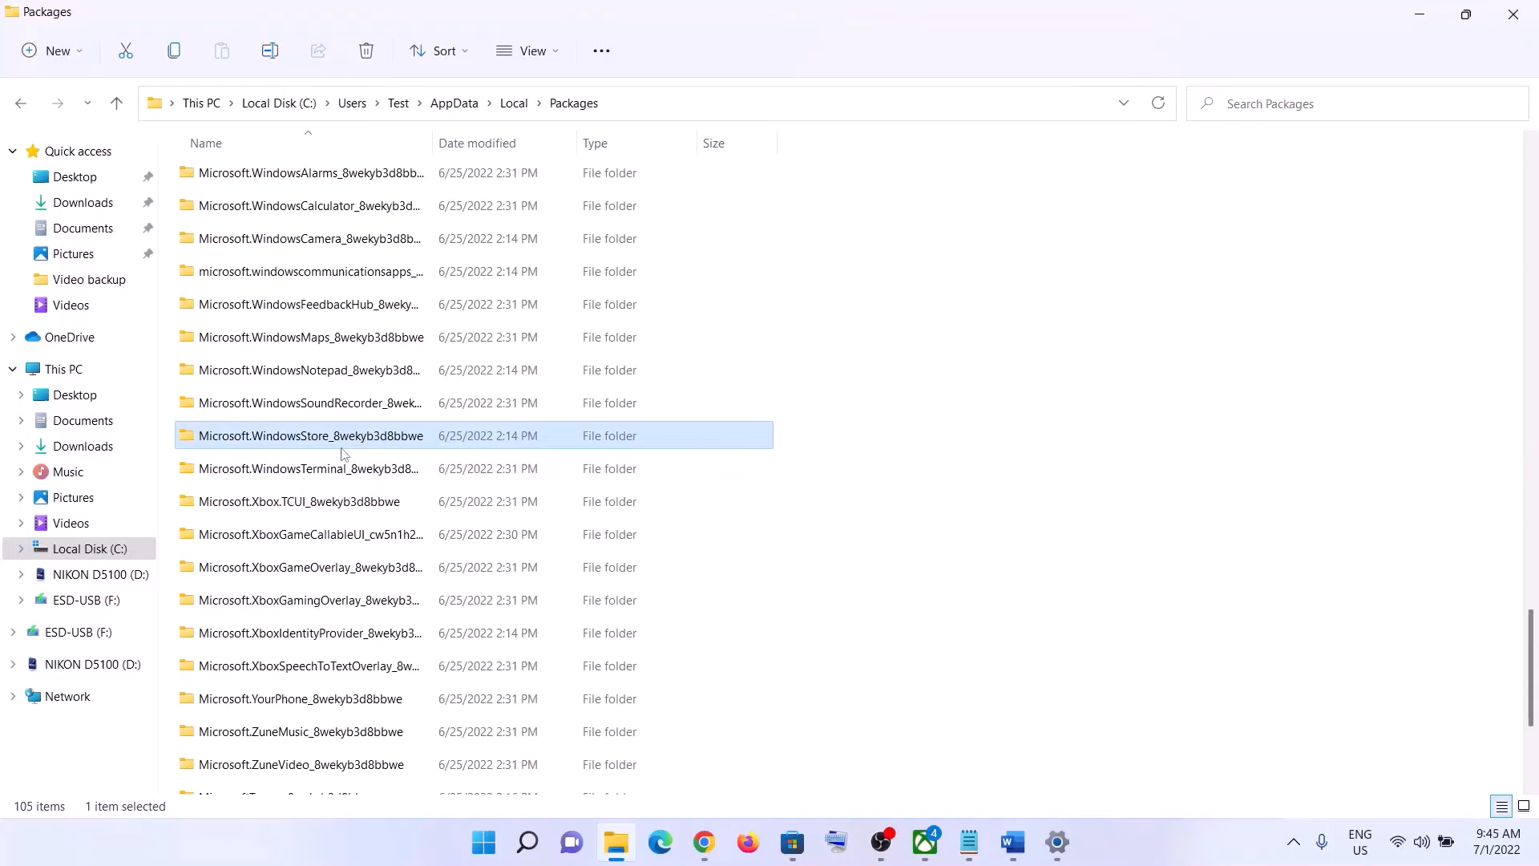
pyautogui.doubleClick(324, 439)
# - Delete the LocalCache folder from the Microsoft.WindowsStore_8wekyb3d8bbwe folder
pyautogui.hotkey('alt', 'Tab')
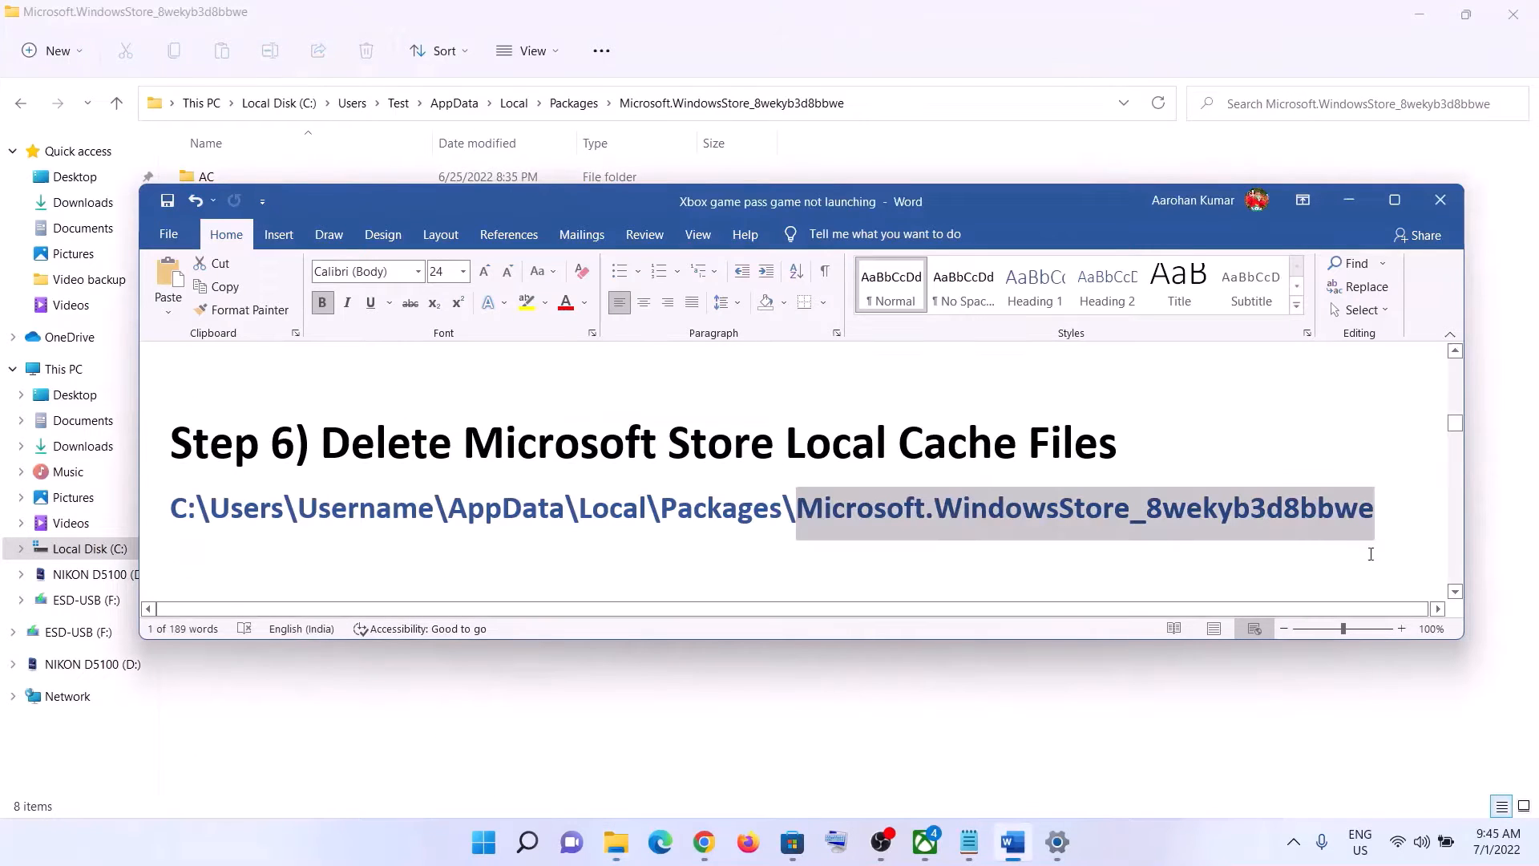
pyautogui.hotkey('alt', 'Tab')
pyautogui.click(315, 242)
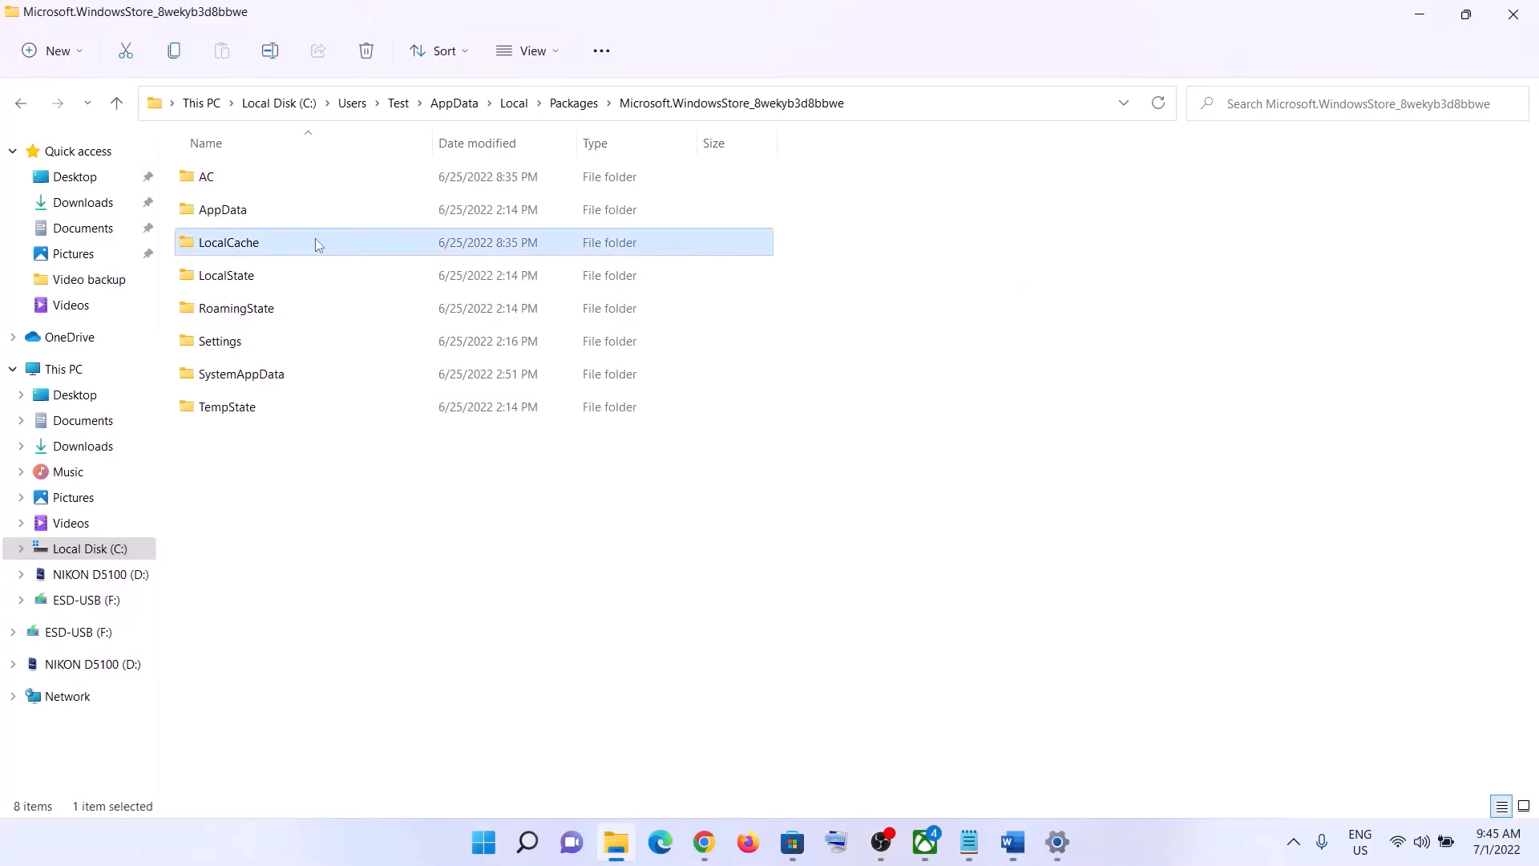
pyautogui.rightClick(240, 247)
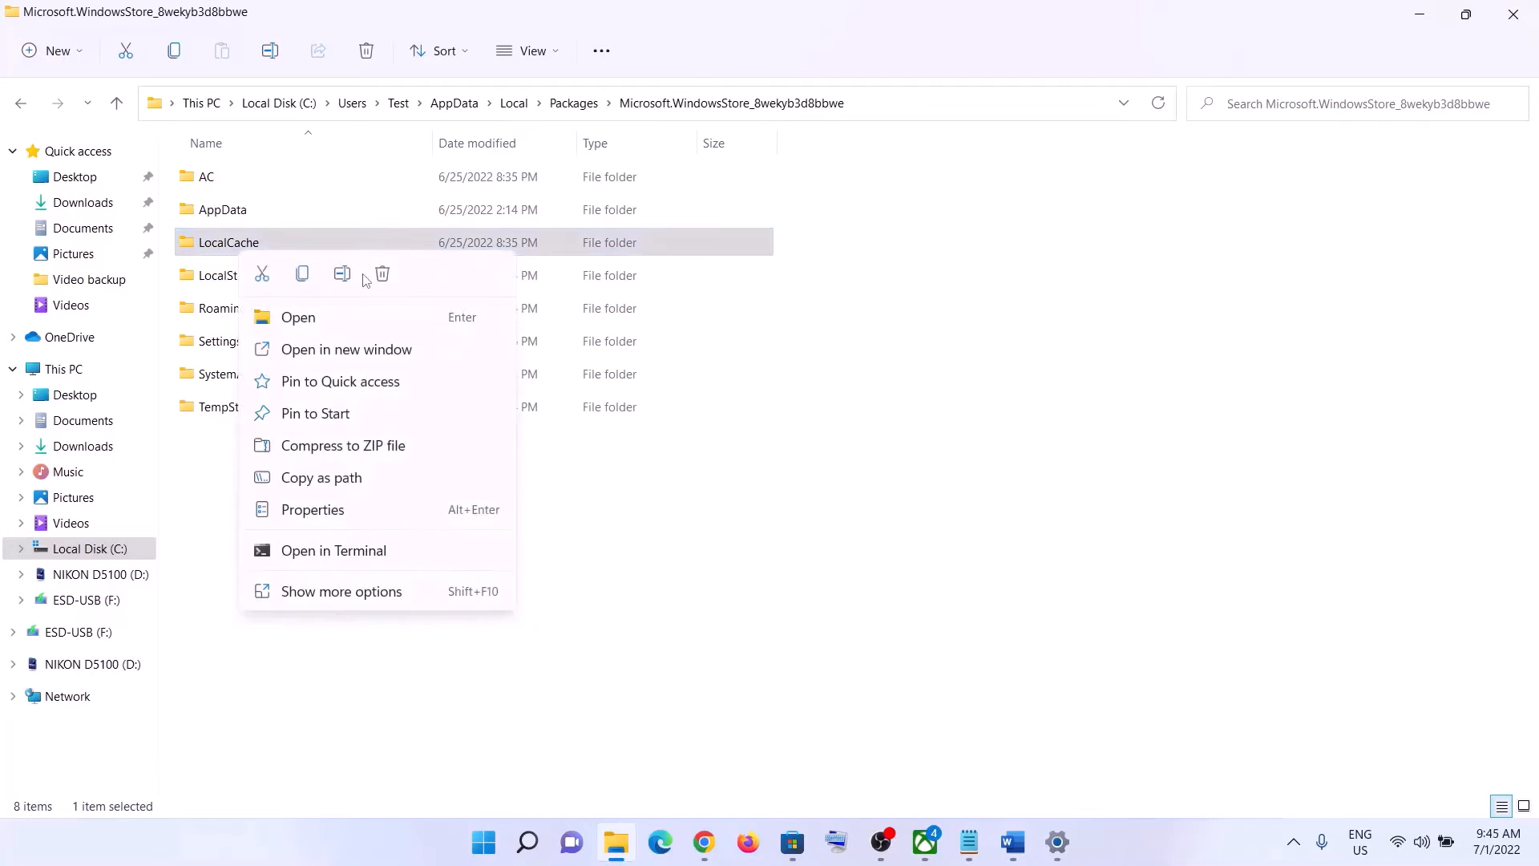
pyautogui.click(384, 275)
pyautogui.press('super')
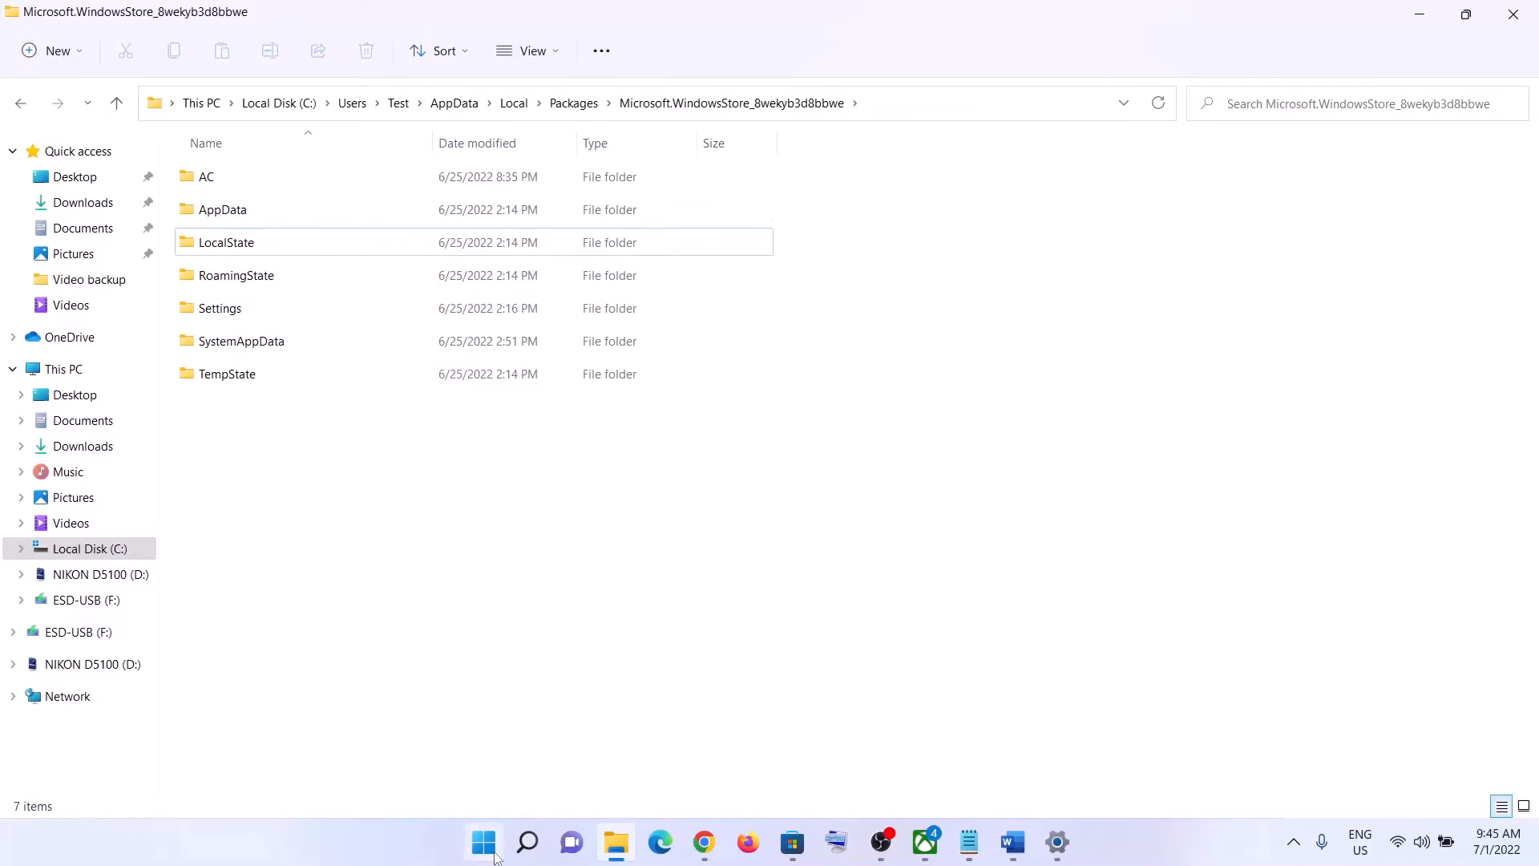
pyautogui.click(1019, 772)
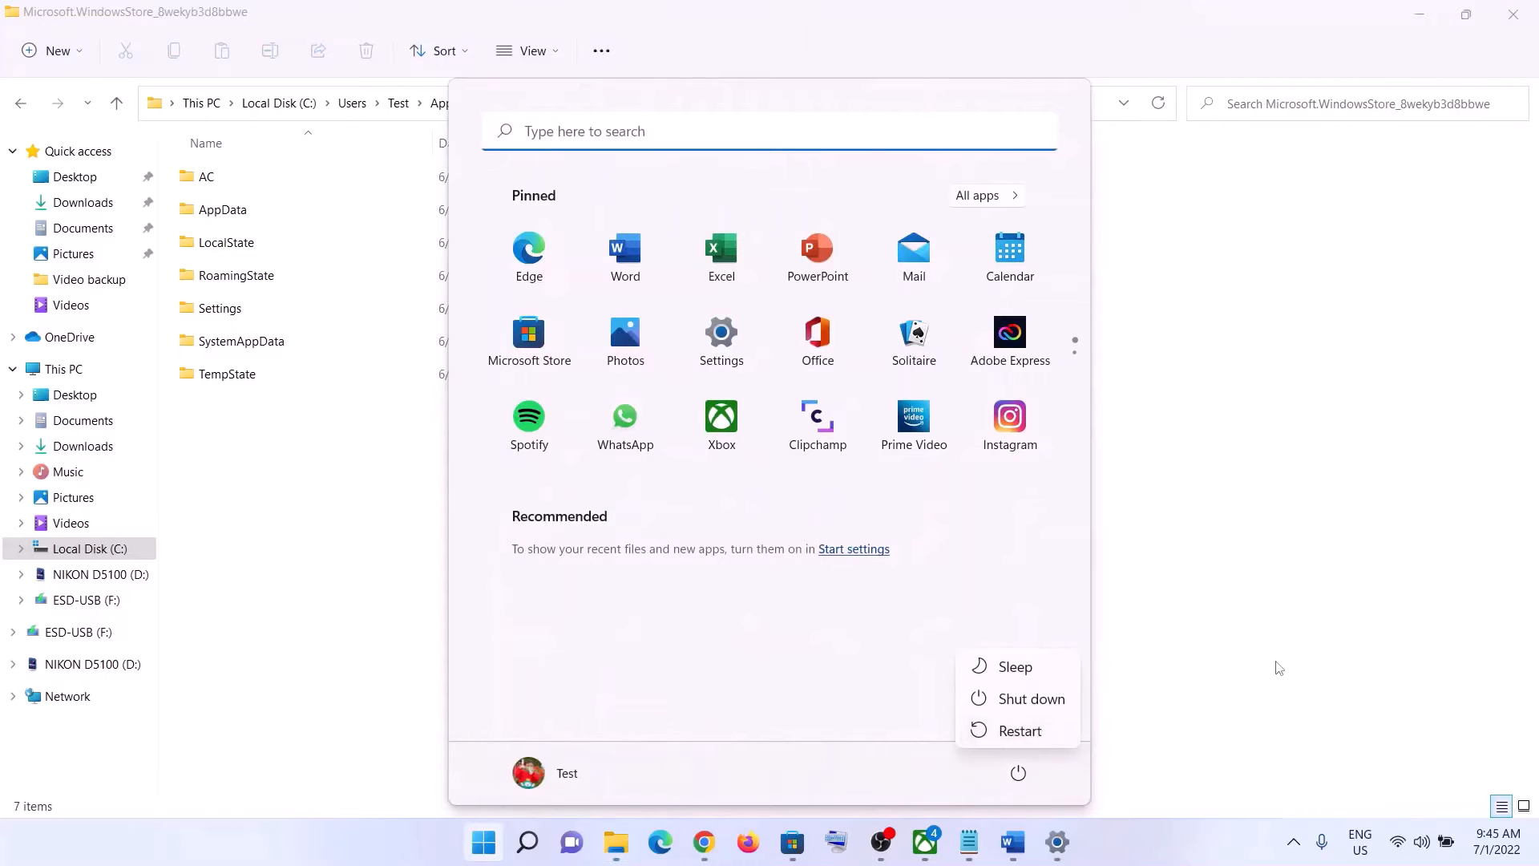
pyautogui.press('Escape')
pyautogui.press('Escape')
# - Switch back to the Word document and go to Step 7 on logging in with the same account in Xbox and Microsoft Store
pyautogui.click(1013, 842)
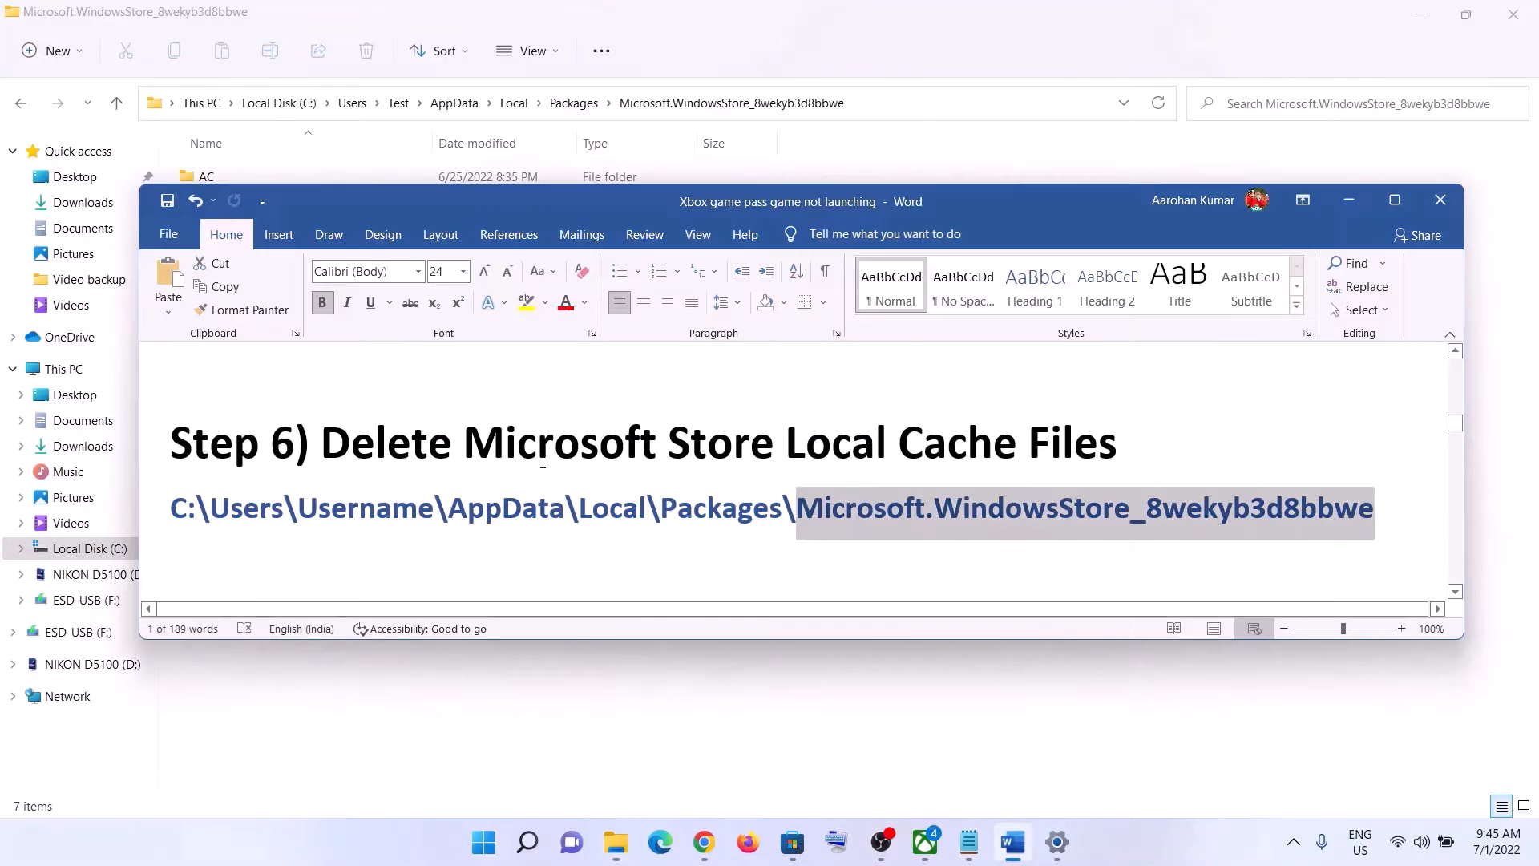
pyautogui.scroll(-5, 552, 501)
pyautogui.scroll(-1, 554, 505)
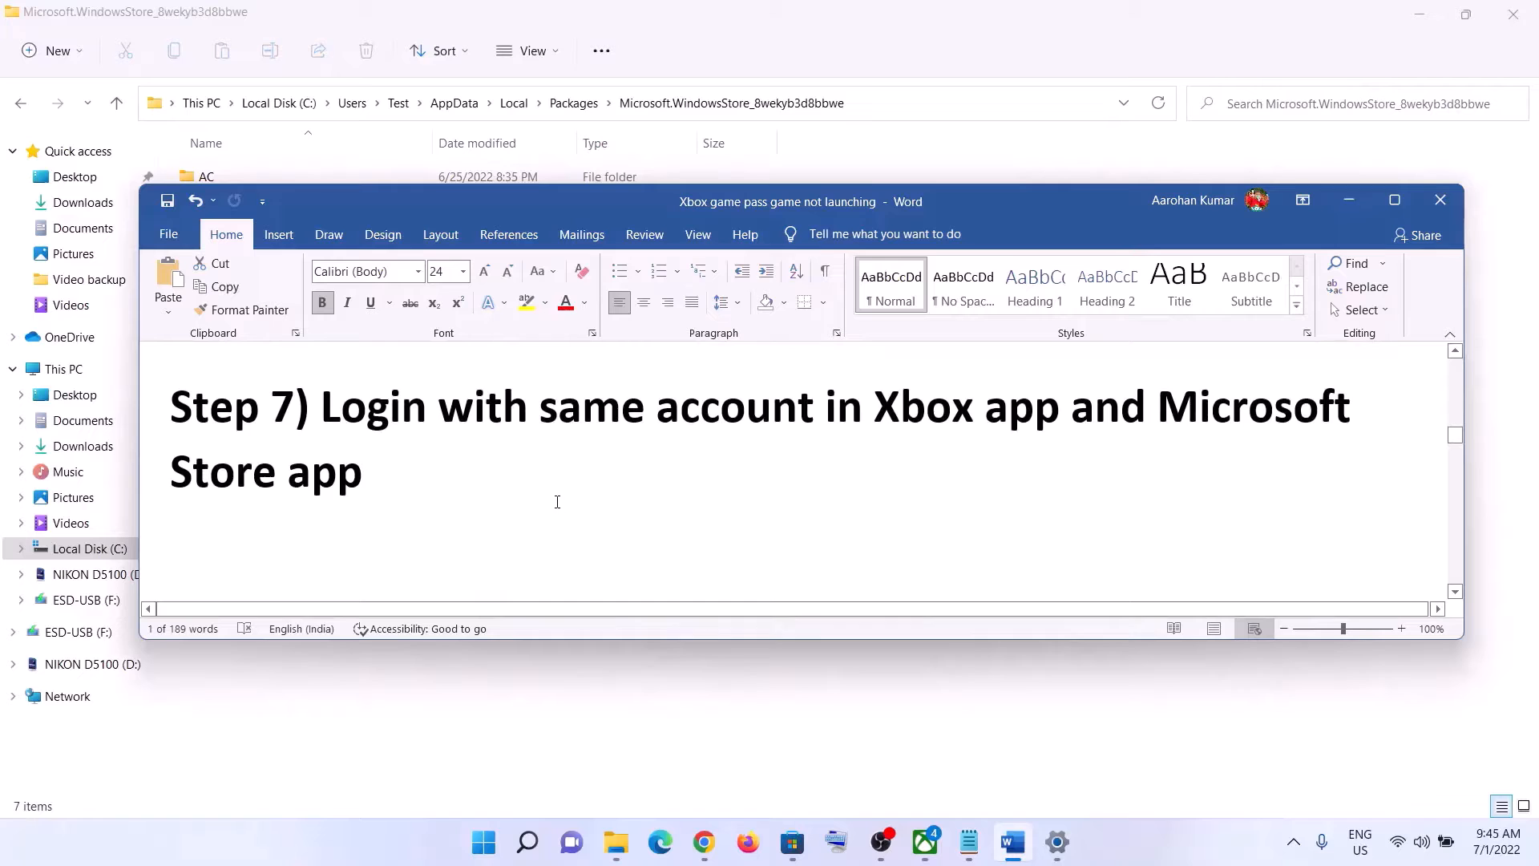
pyautogui.tripleClick(363, 416)
pyautogui.click(444, 499)
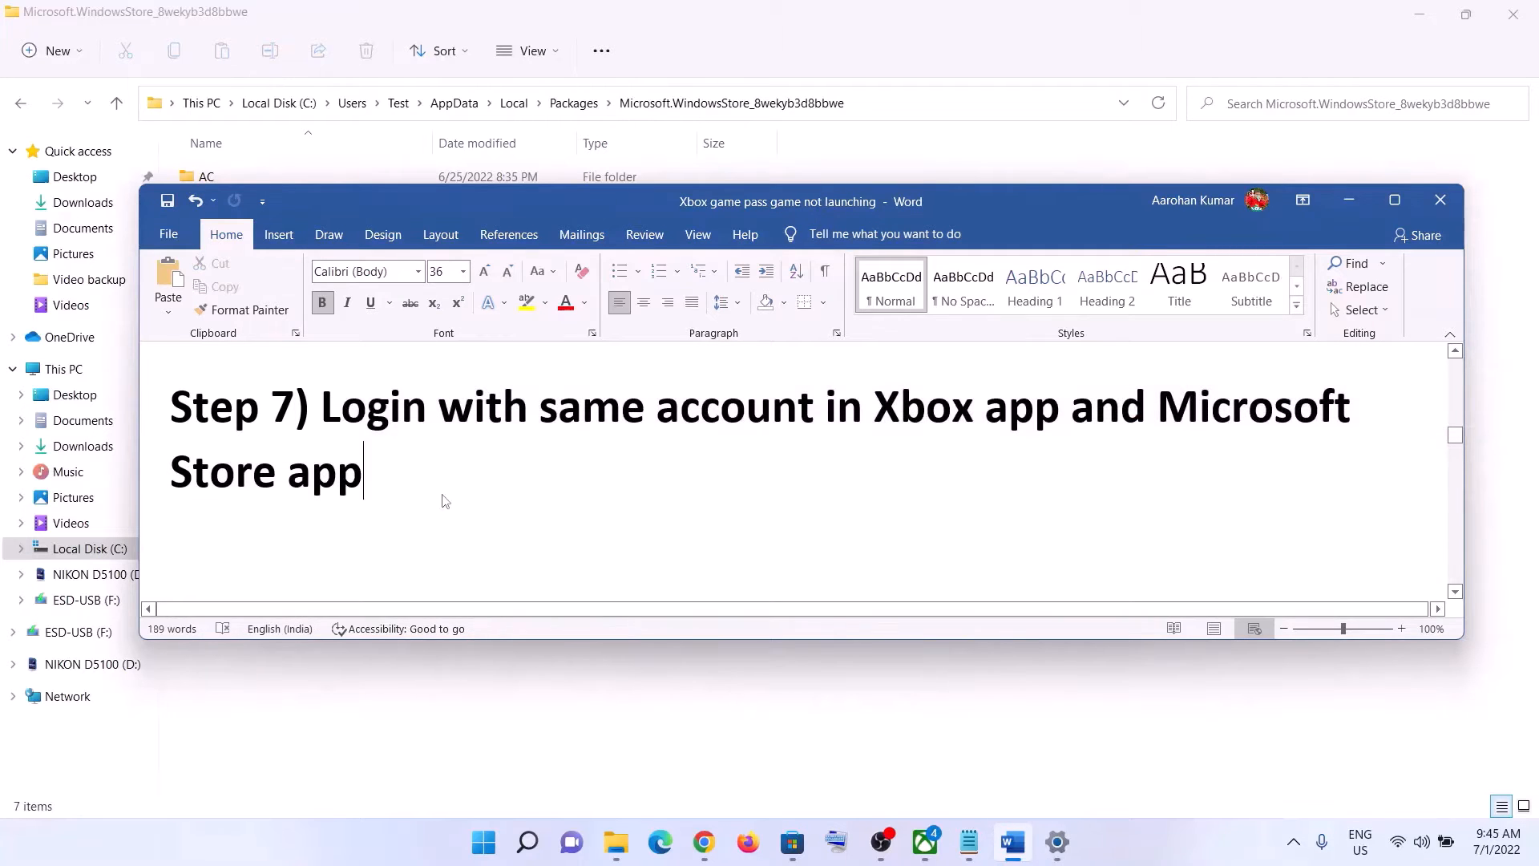
# - Switch to Microsoft Store, sign out, and sign back in with the preselected Microsoft account by entering the Windows PIN
pyautogui.click(793, 842)
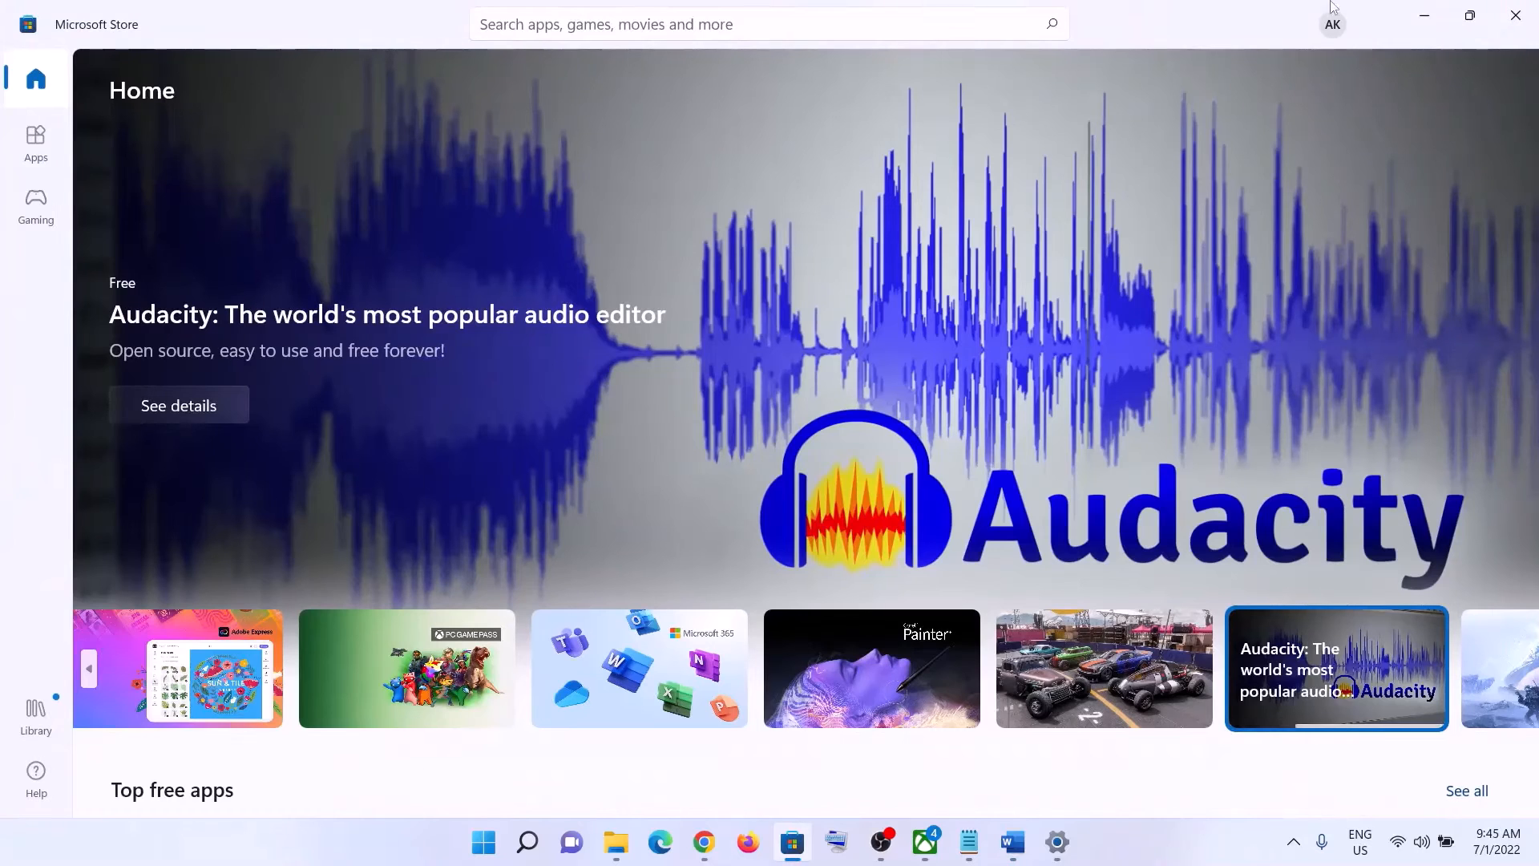
pyautogui.click(1335, 25)
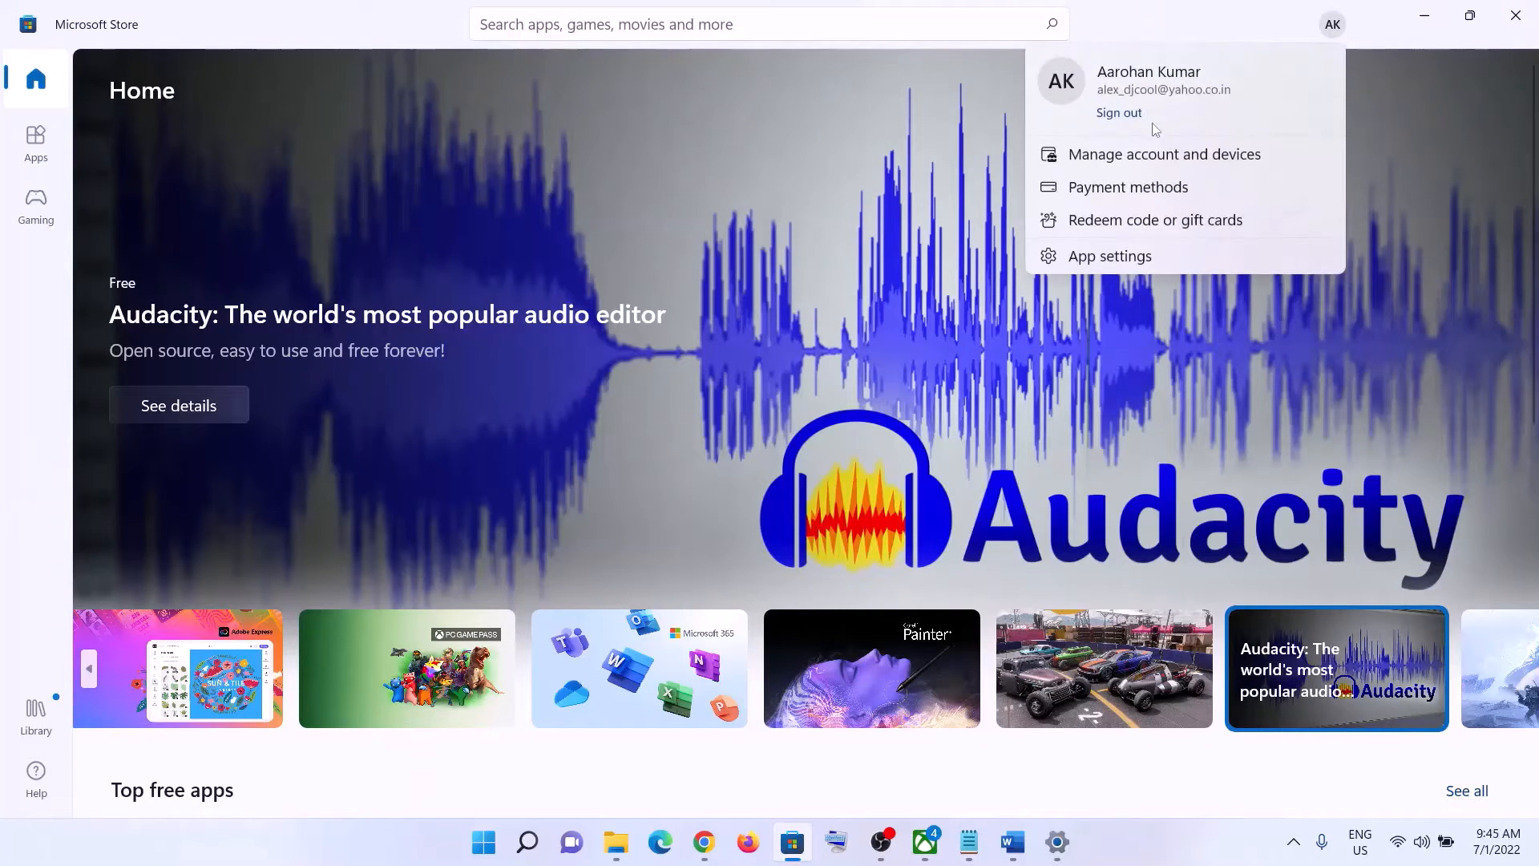
pyautogui.click(1116, 112)
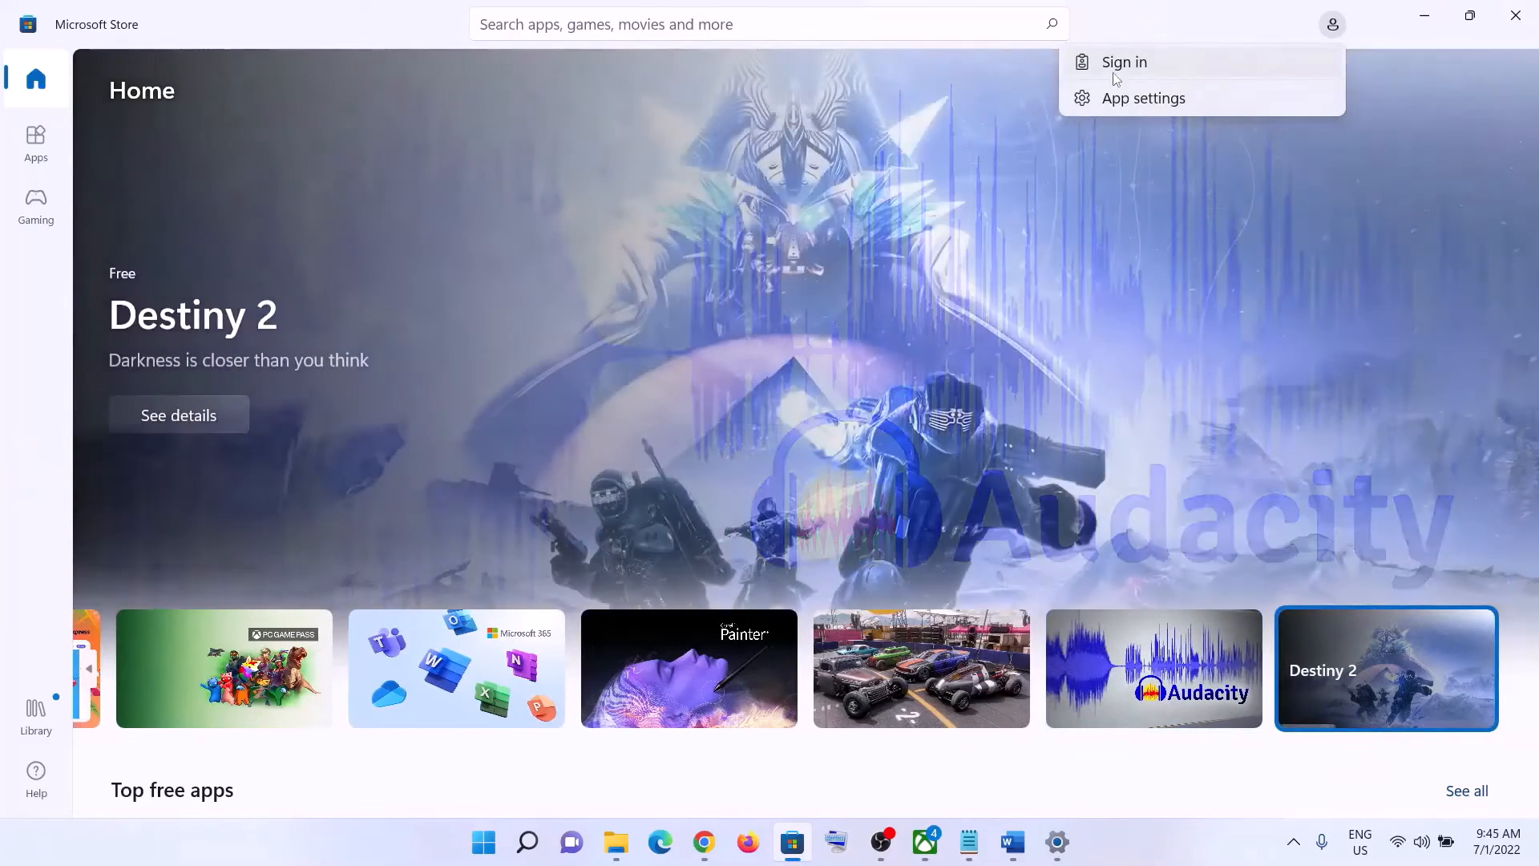
pyautogui.click(1203, 63)
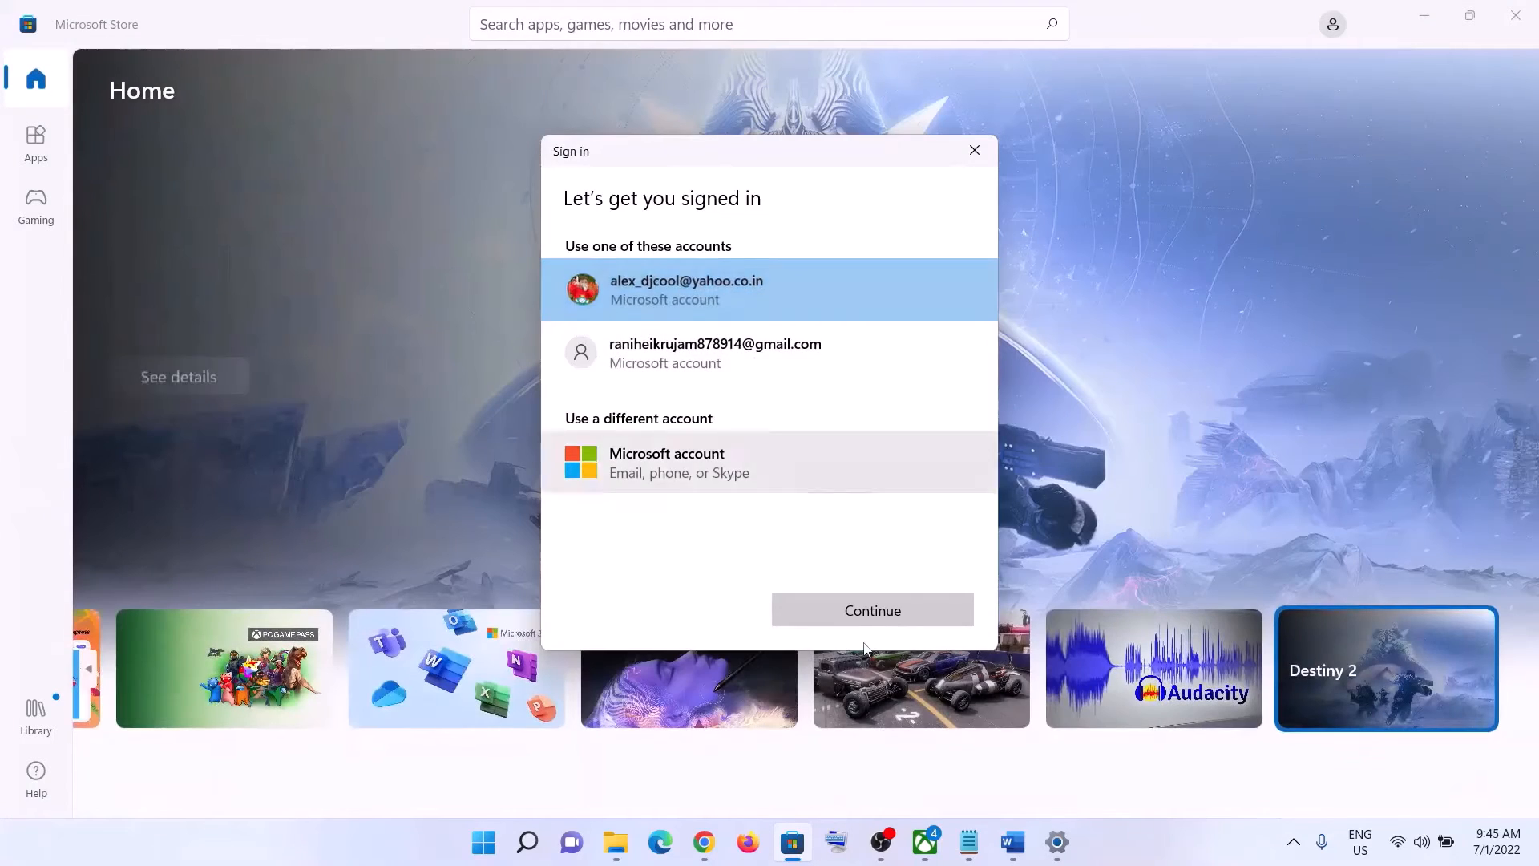
pyautogui.click(868, 614)
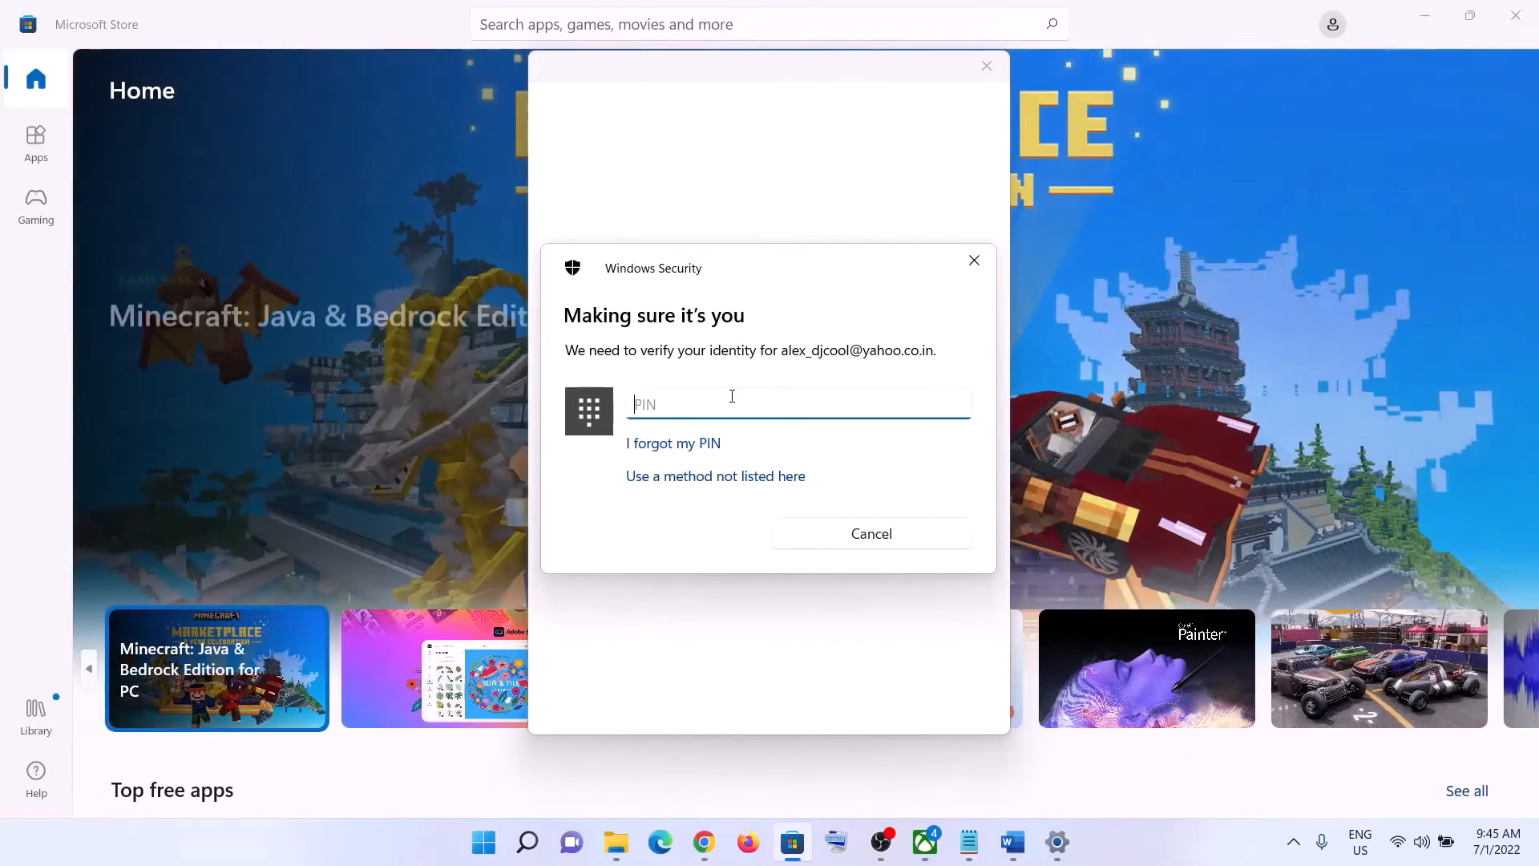
pyautogui.write('••••')
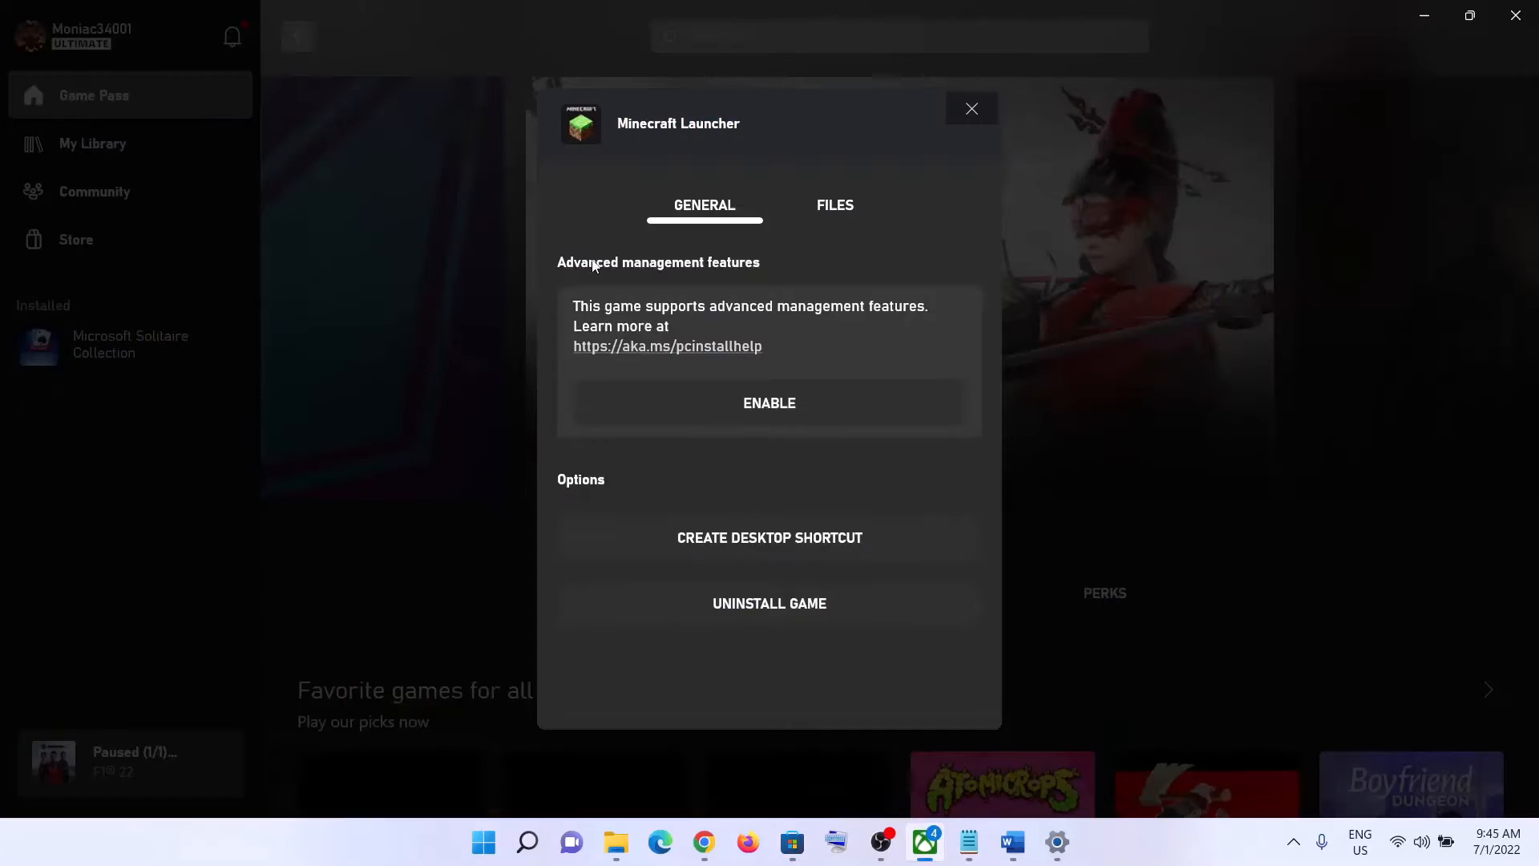
# - Close the Minecraft Launcher options dialog and sign out of the Xbox app from the profile options
pyautogui.click(972, 112)
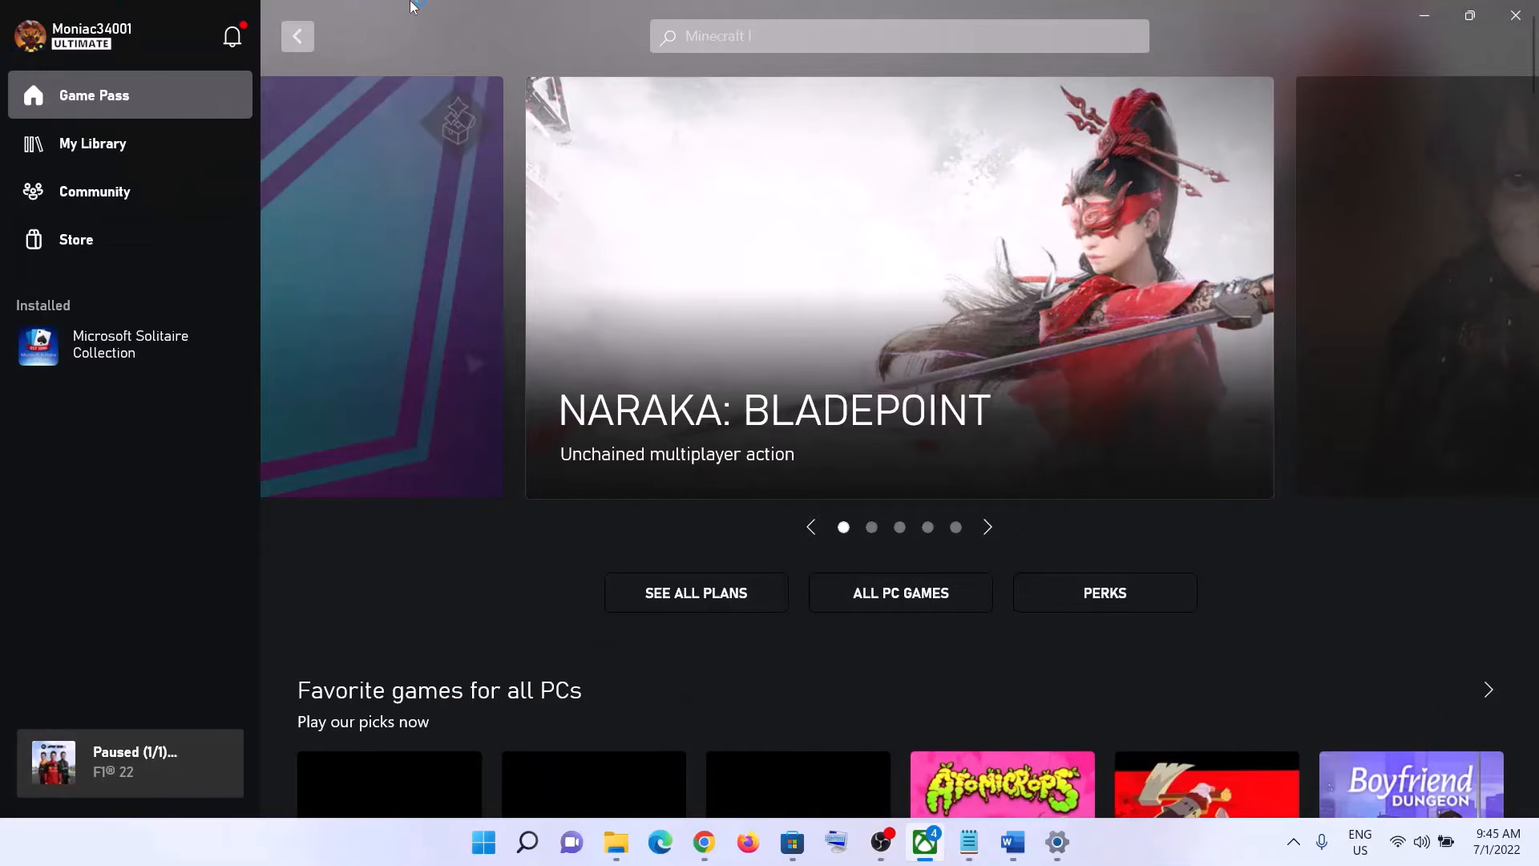
pyautogui.click(83, 46)
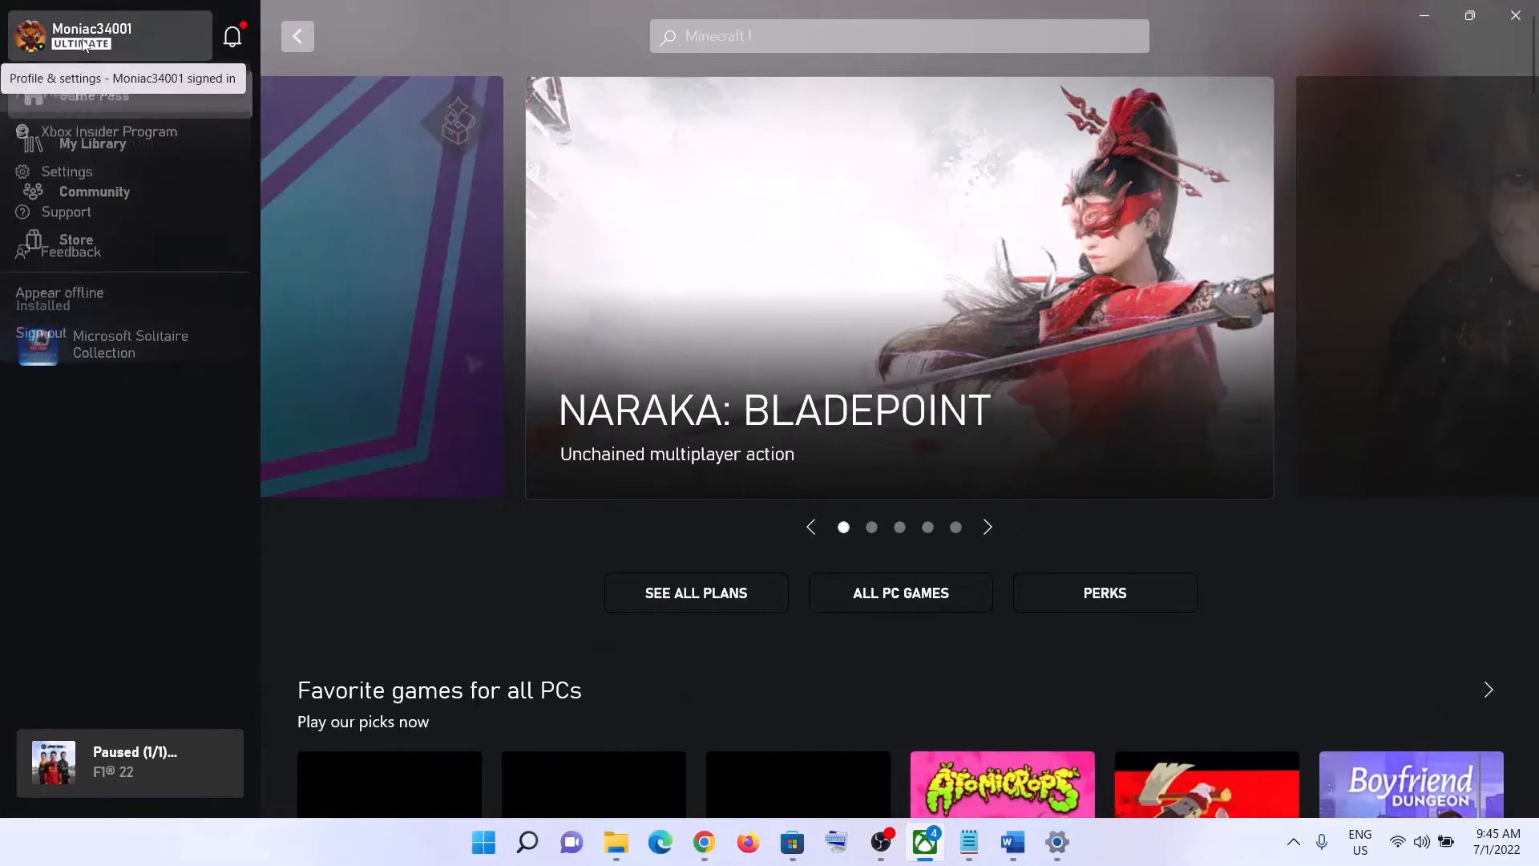
pyautogui.click(114, 46)
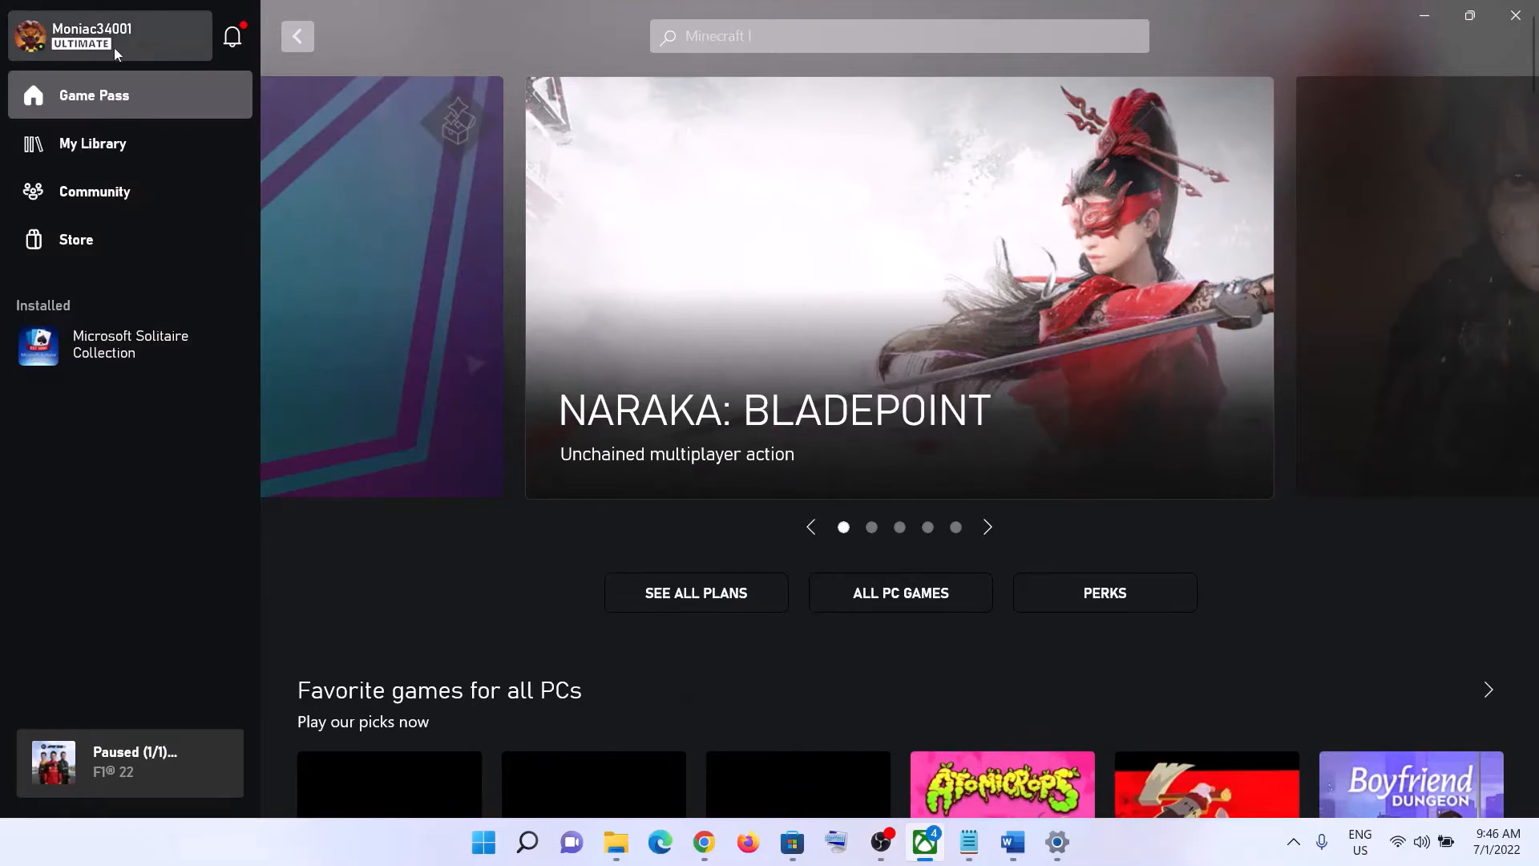
pyautogui.click(98, 44)
pyautogui.click(41, 333)
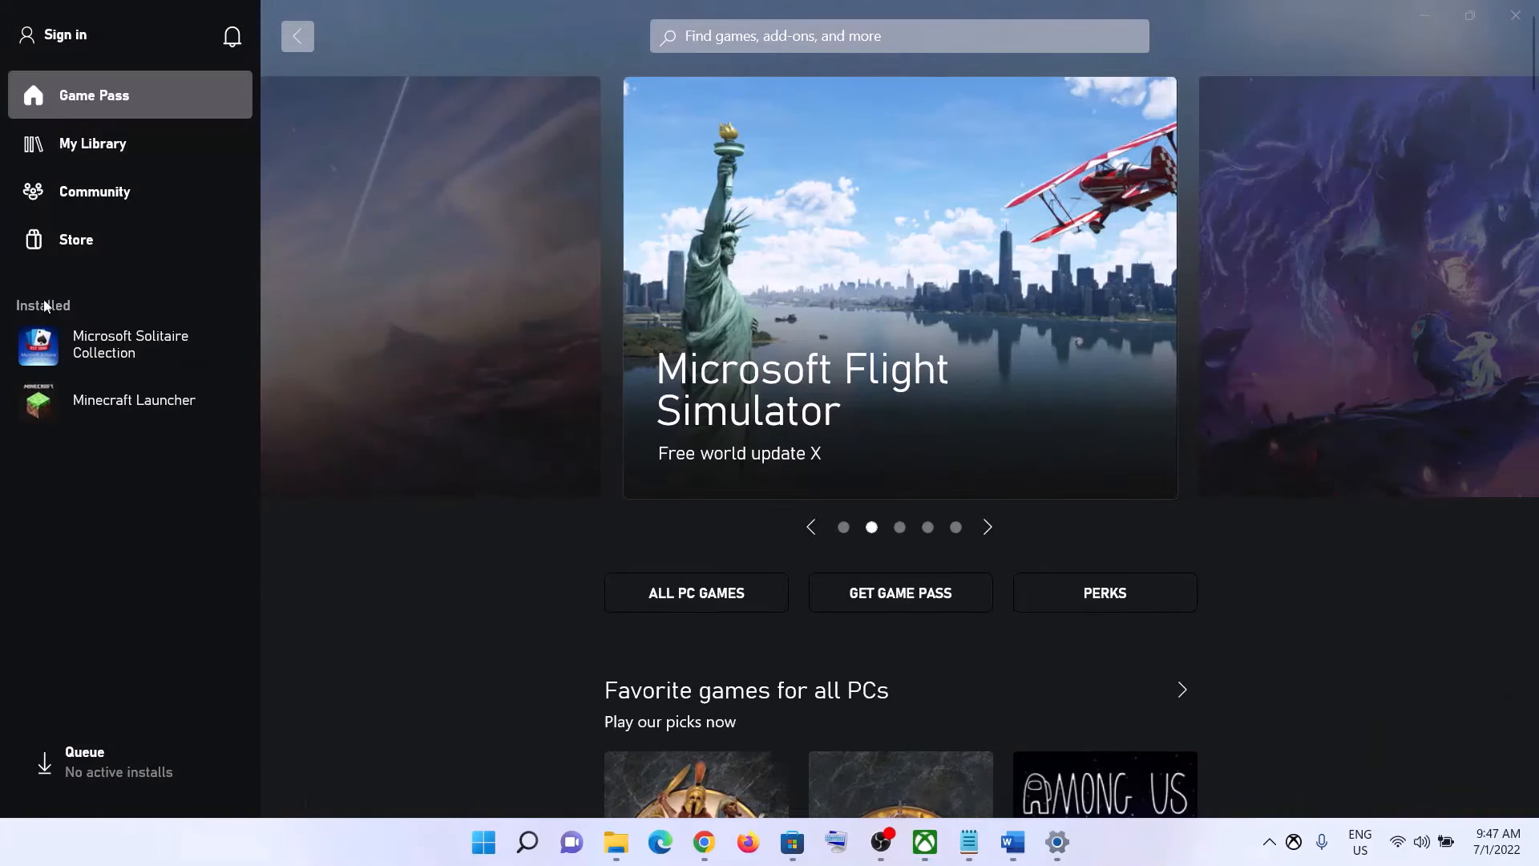
# - Sign back in to the Xbox app with the same Microsoft account and continue past the welcome screen
pyautogui.click(64, 40)
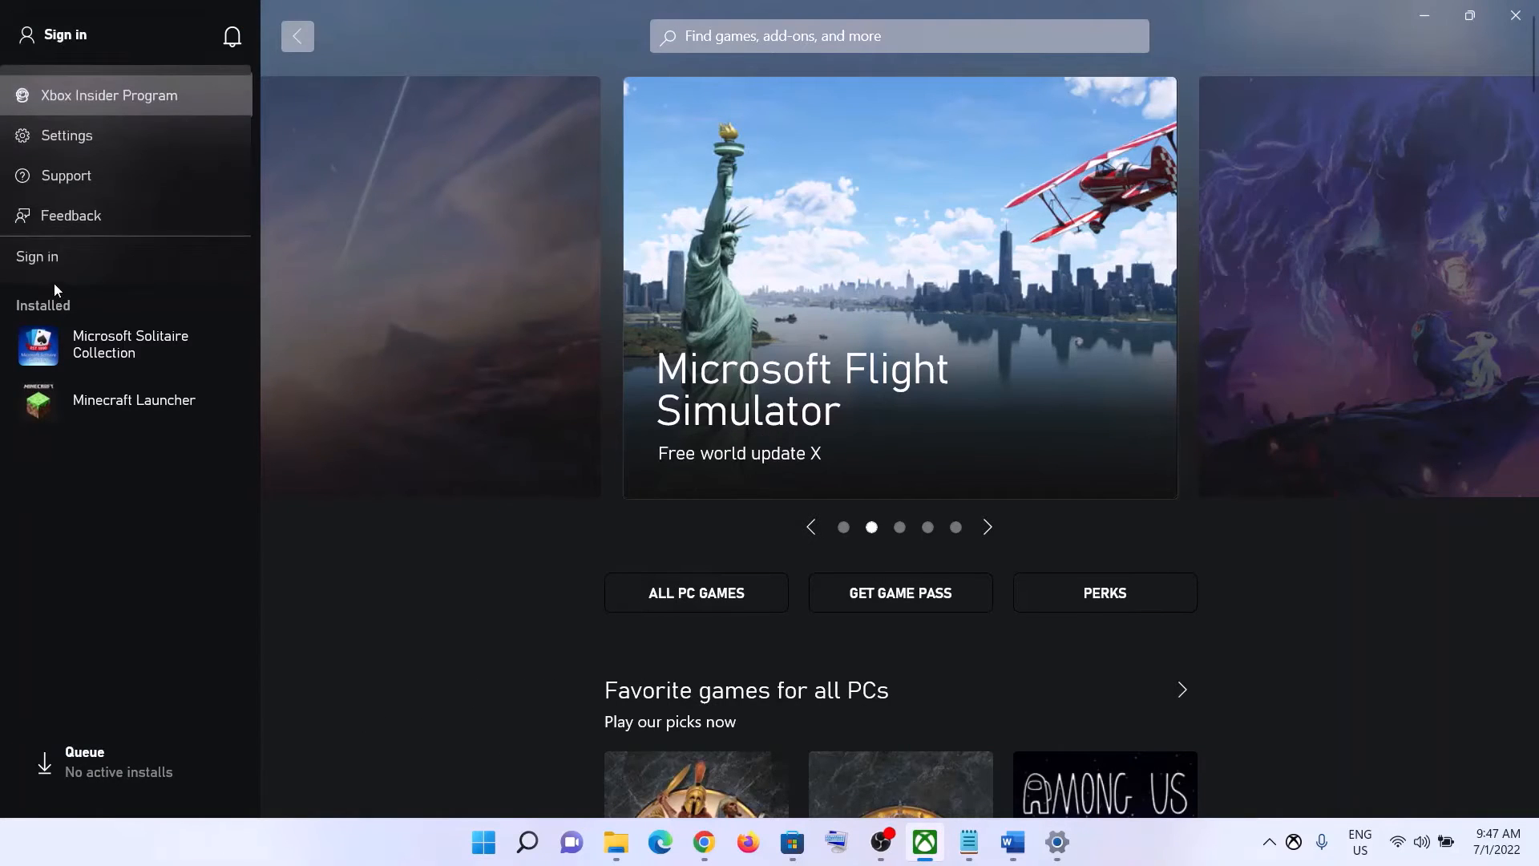
pyautogui.click(34, 257)
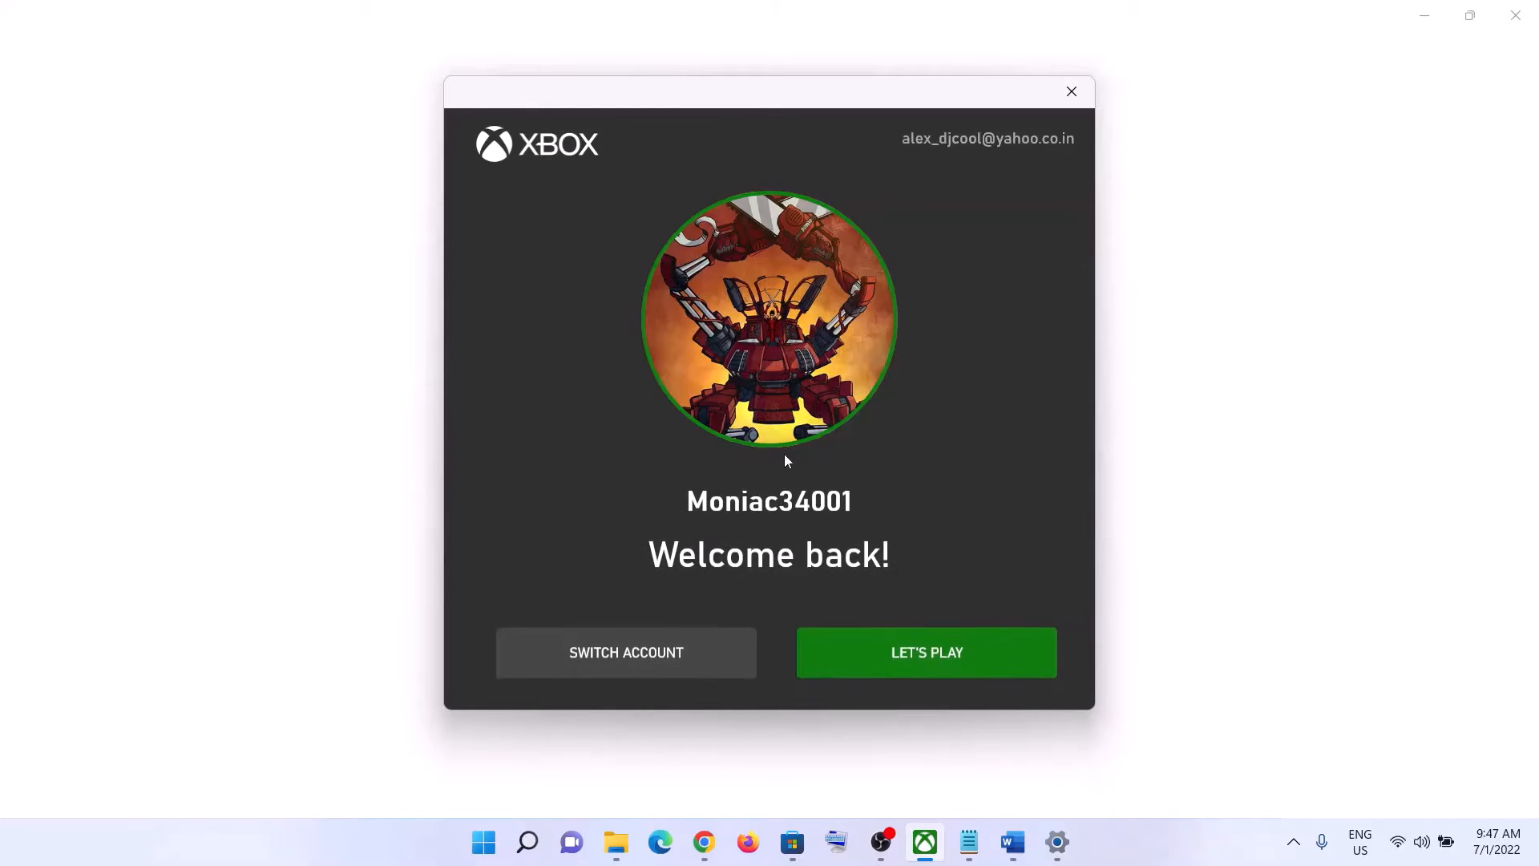
pyautogui.click(930, 662)
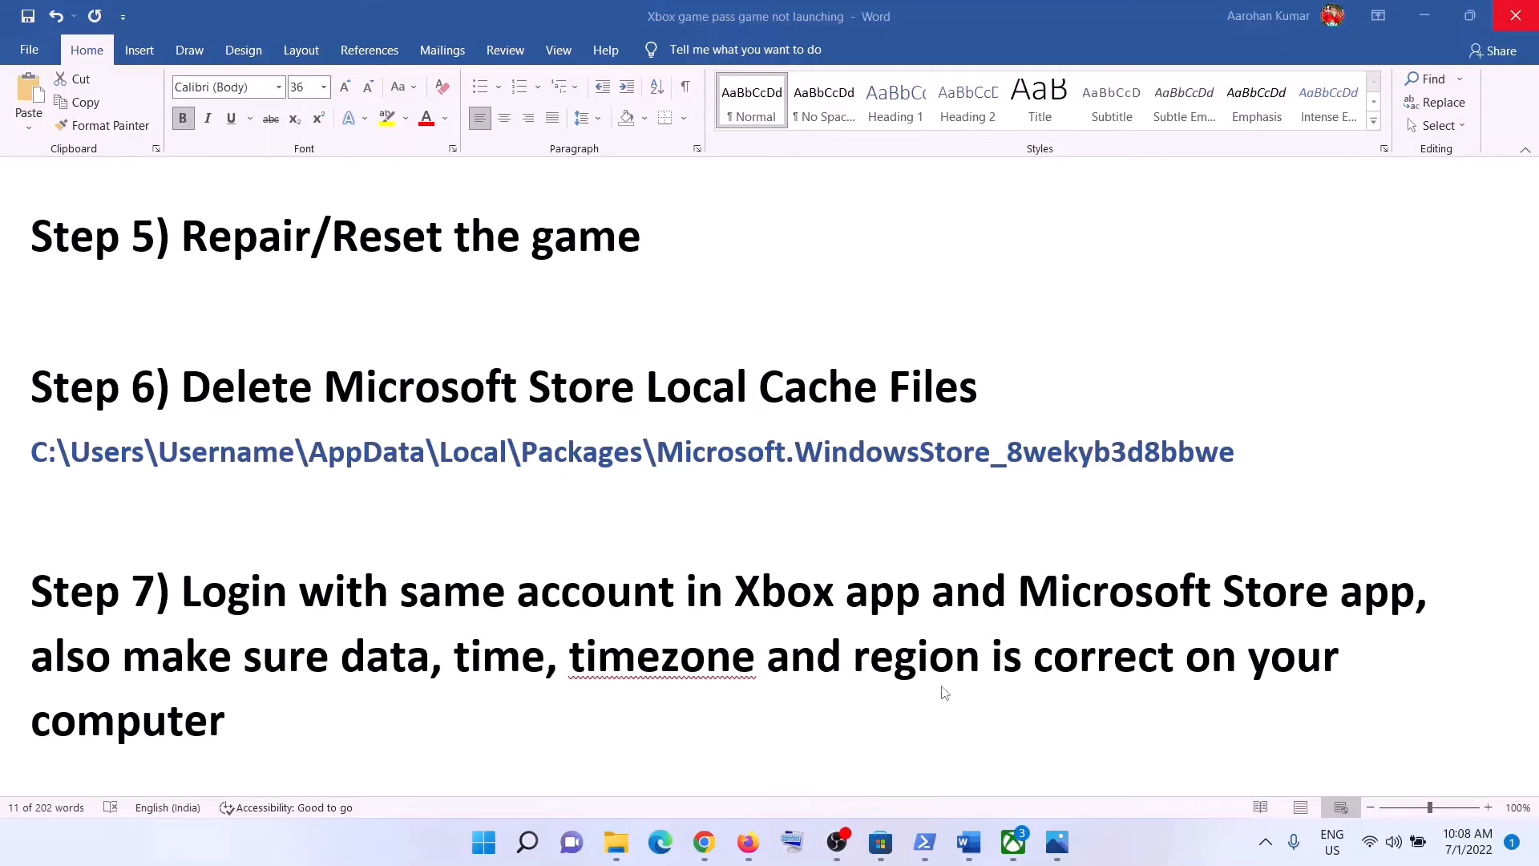
# - Highlight the Step 7 note on date, time, timezone and region in the Word document, then open the Windows date and time settings
pyautogui.moveTo(944, 693); pyautogui.dragTo(244, 655)
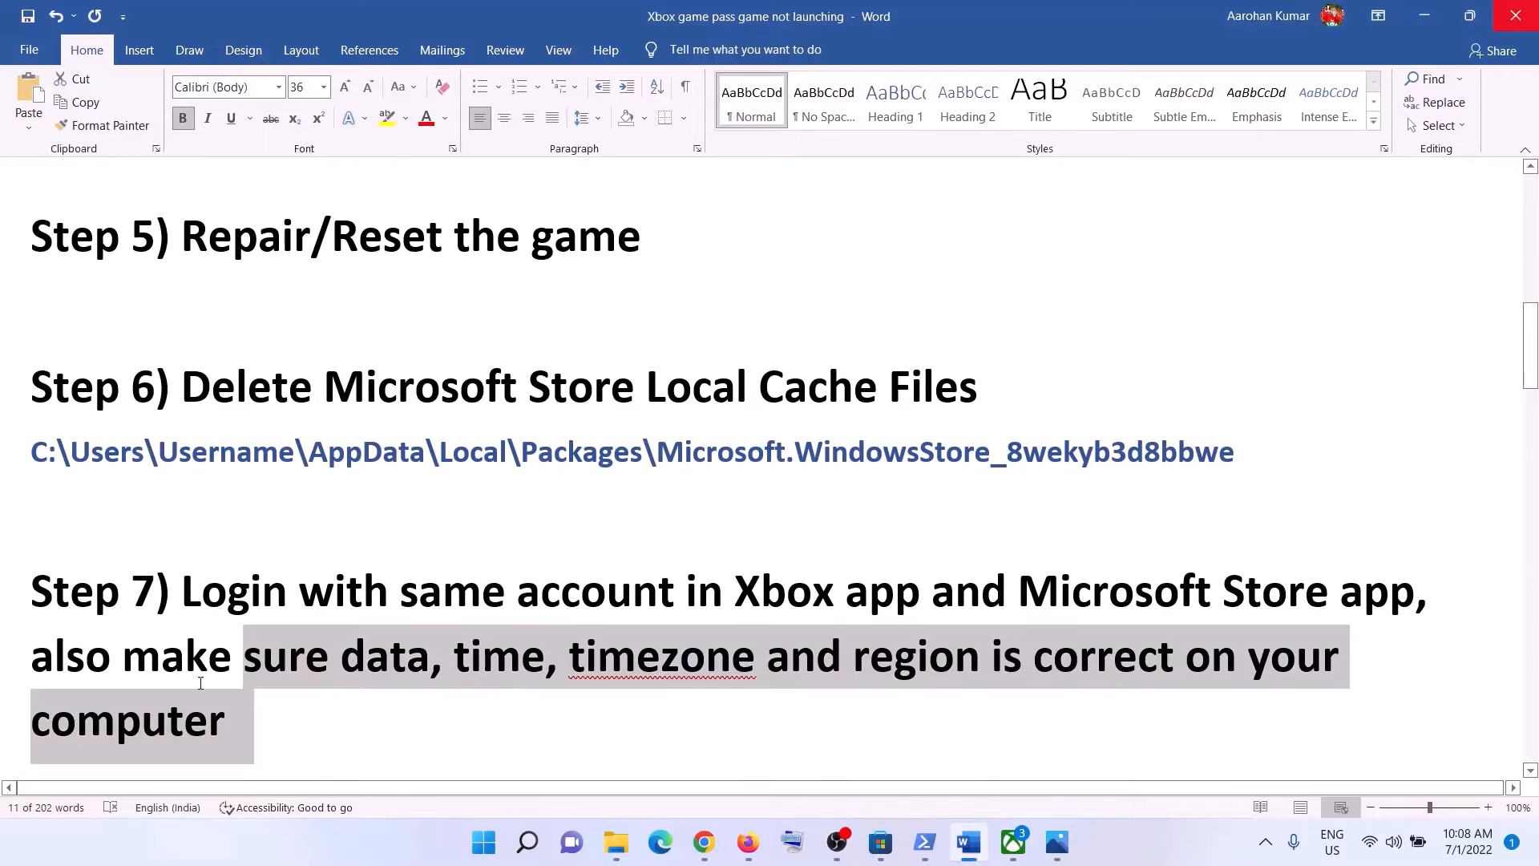
pyautogui.moveTo(147, 661); pyautogui.dragTo(1061, 690)
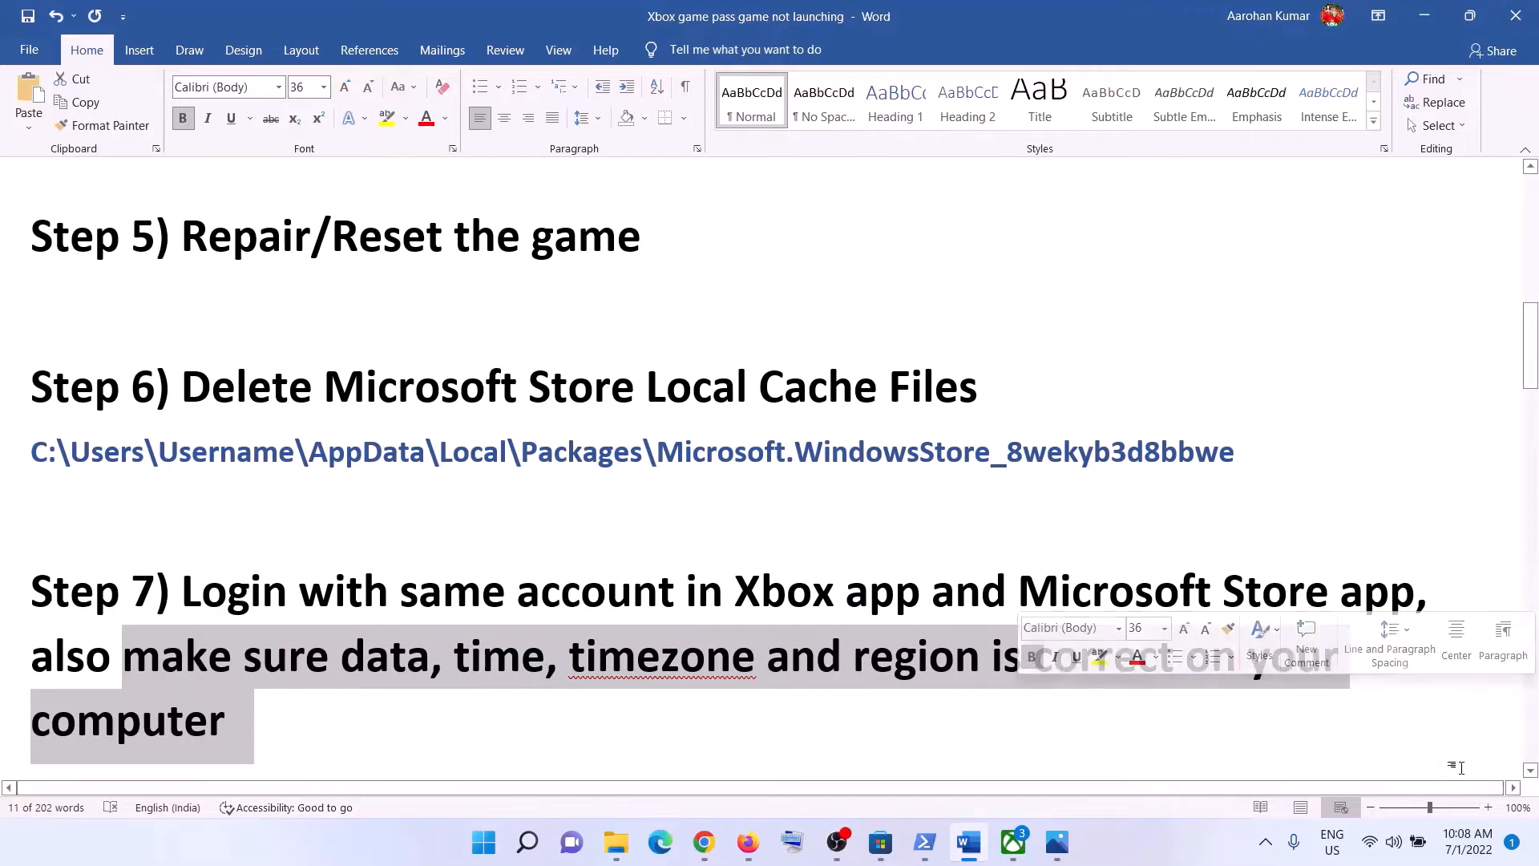
pyautogui.rightClick(1472, 850)
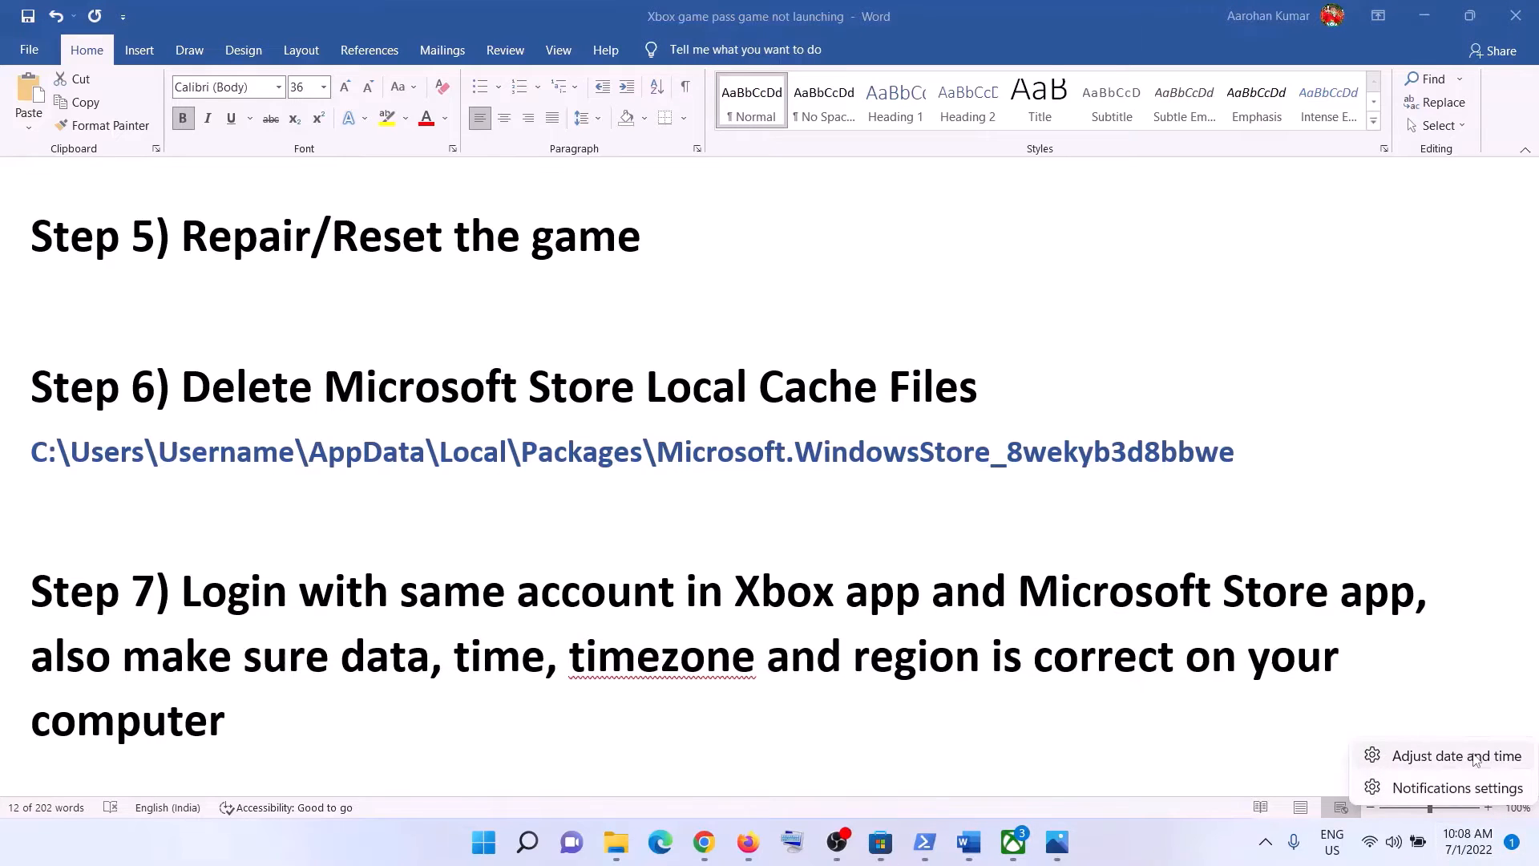
pyautogui.click(1475, 757)
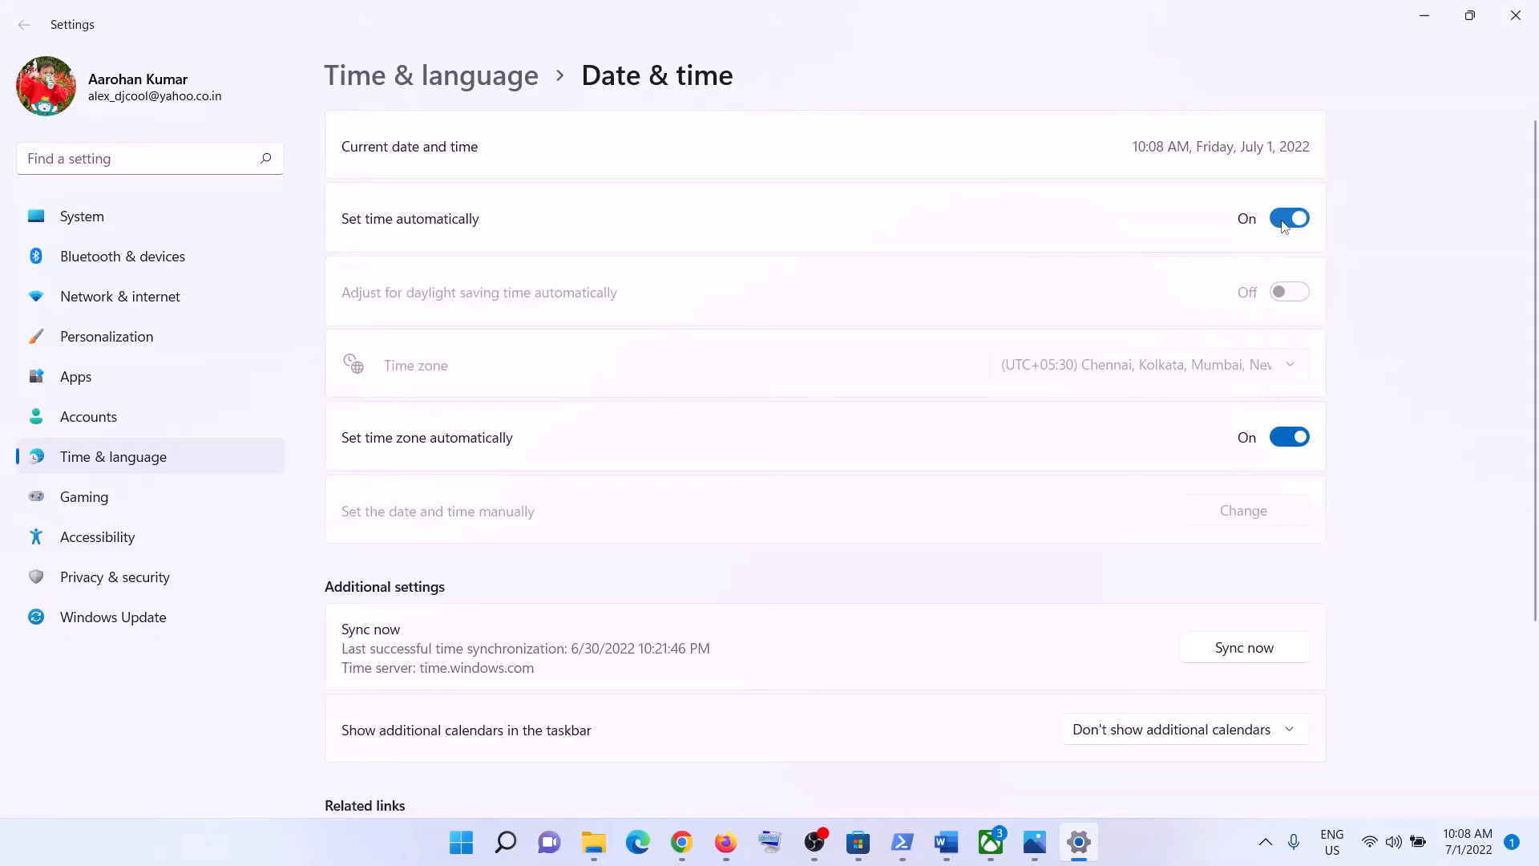
# - Make sure Set time automatically and Set time zone automatically are on, then sync the system clock
pyautogui.click(1285, 227)
pyautogui.click(1296, 218)
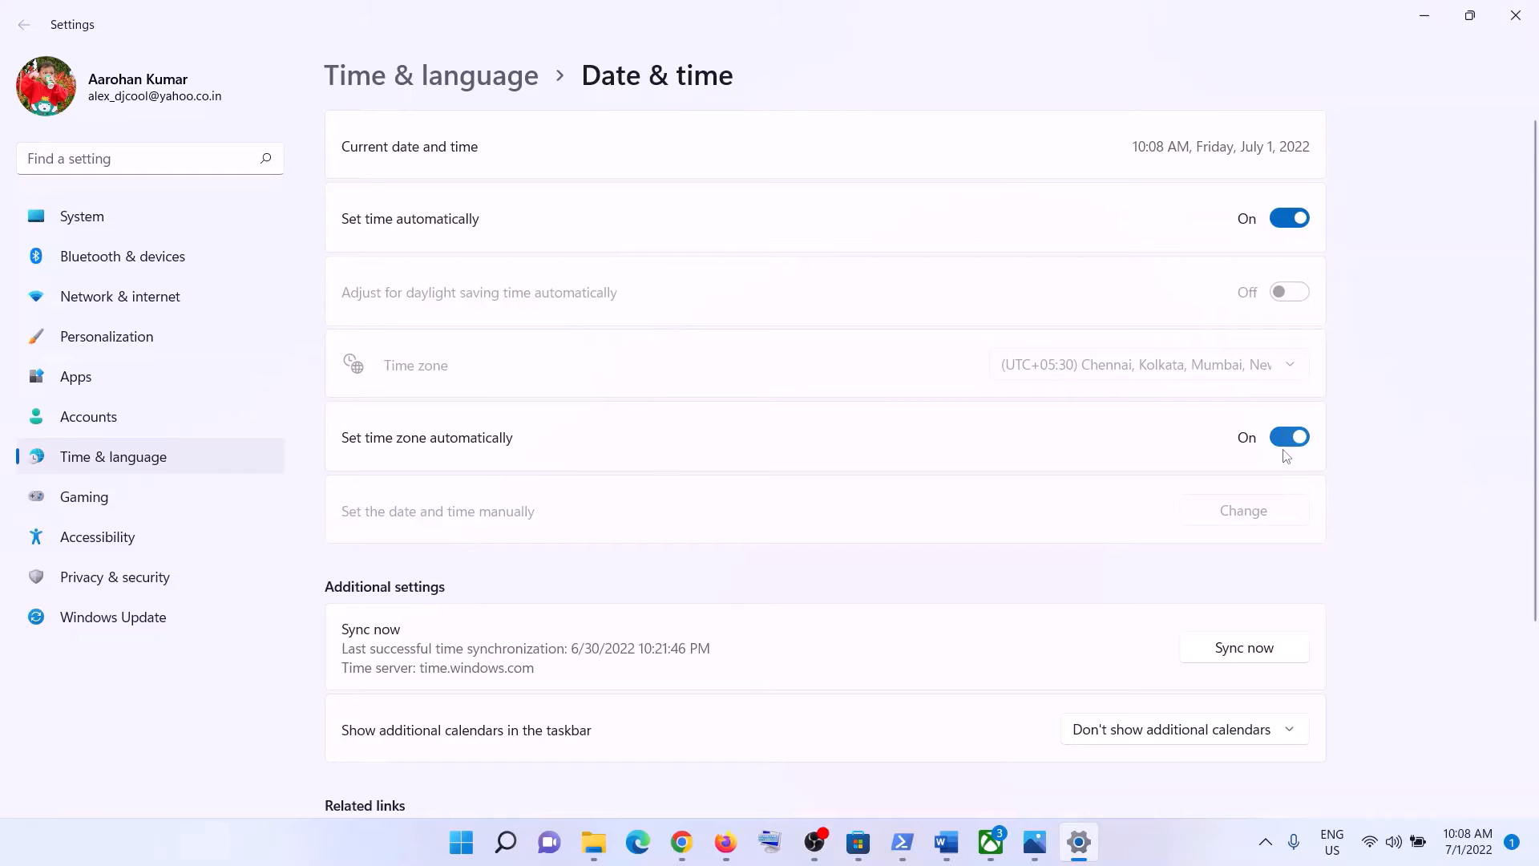
pyautogui.scroll(-3, 1271, 553)
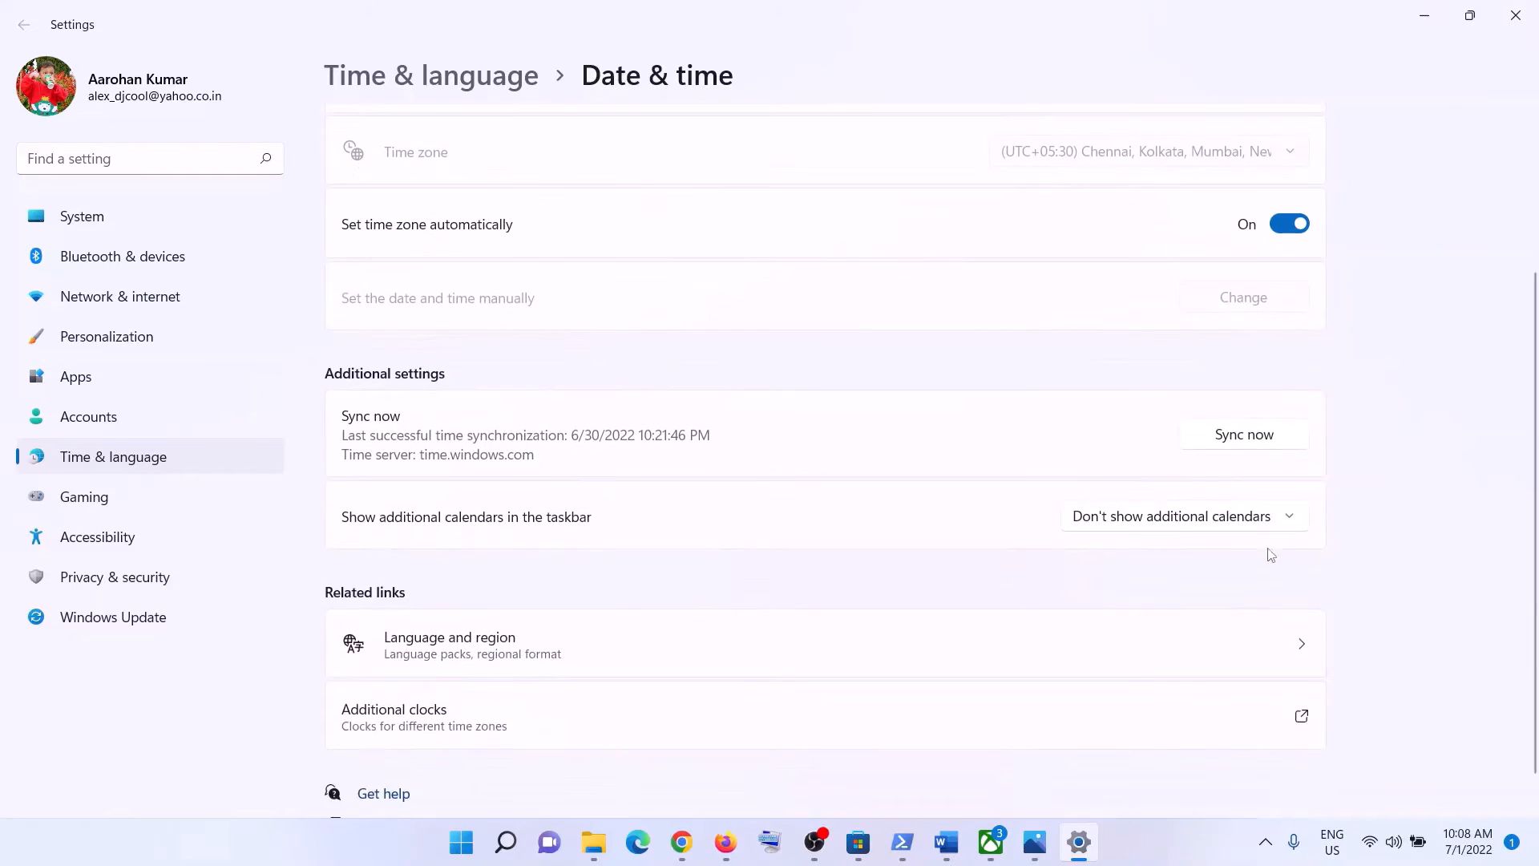
pyautogui.scroll(3, 1239, 450)
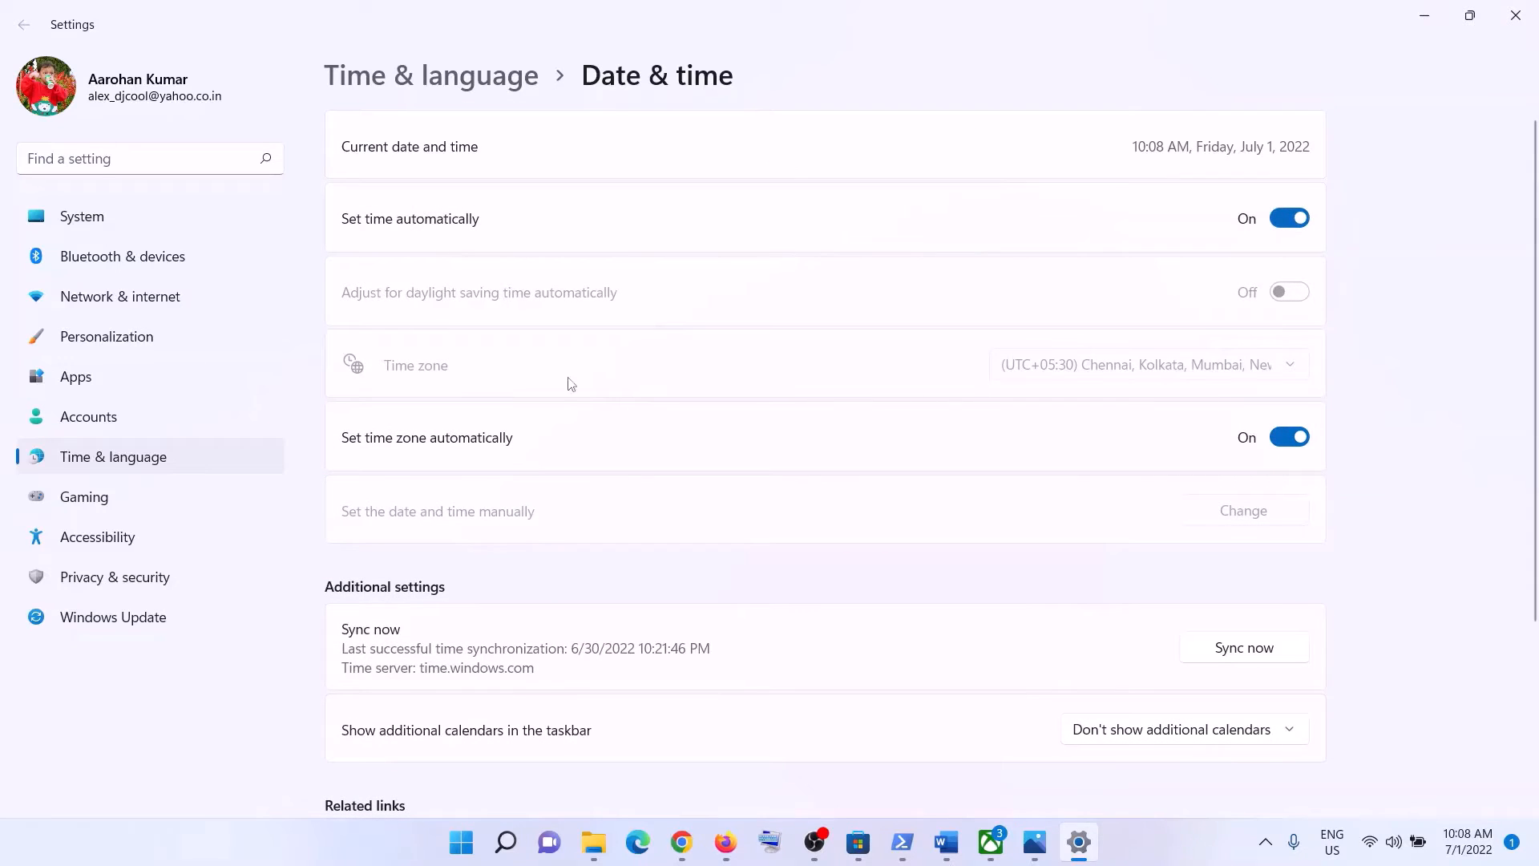
pyautogui.click(1242, 653)
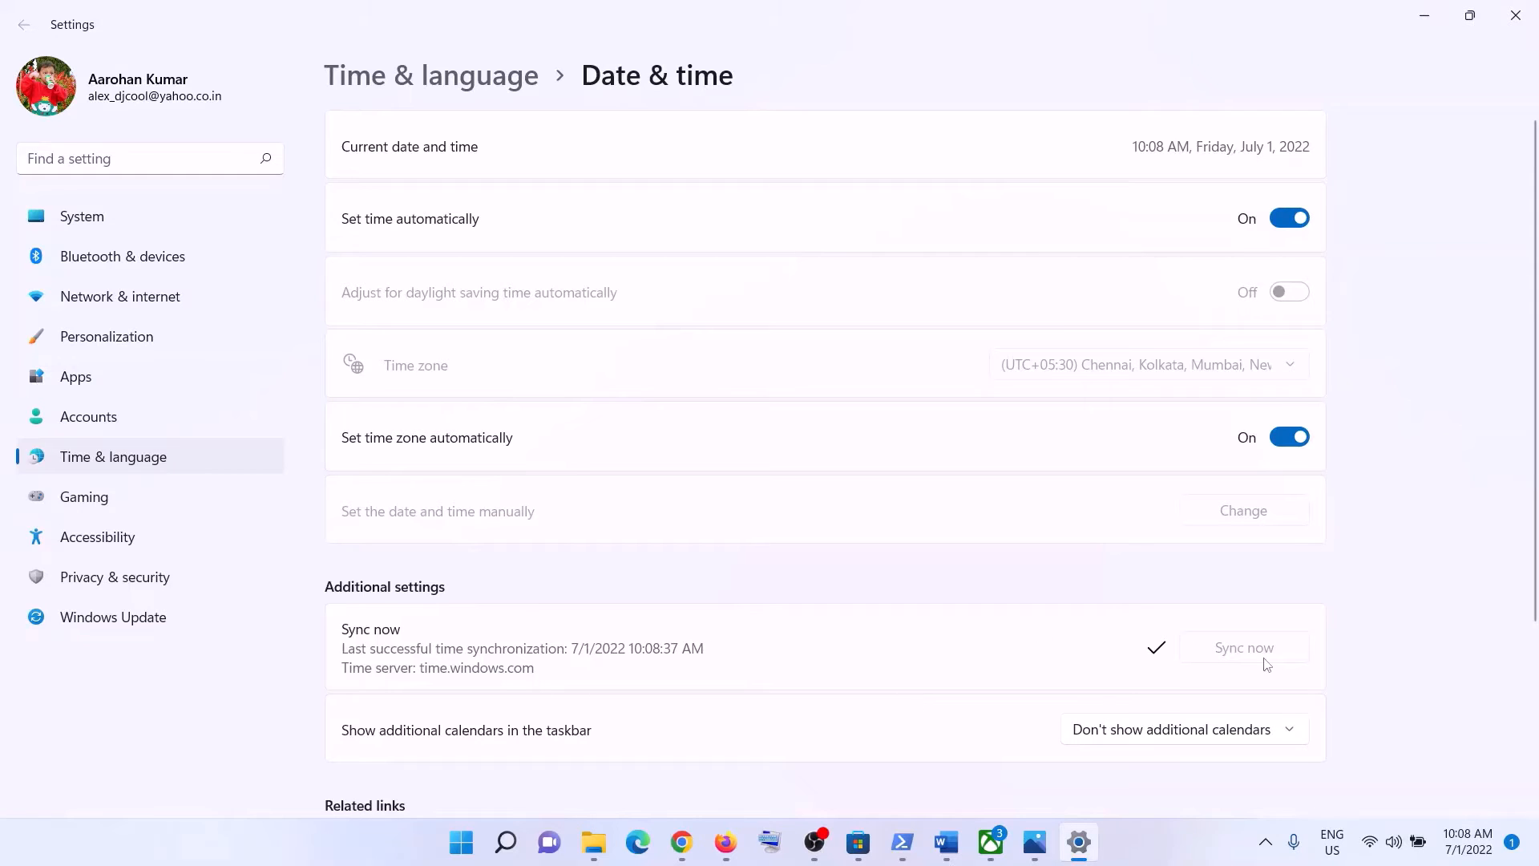
# - Open the Language & region settings and check the Country or region selection
pyautogui.click(152, 458)
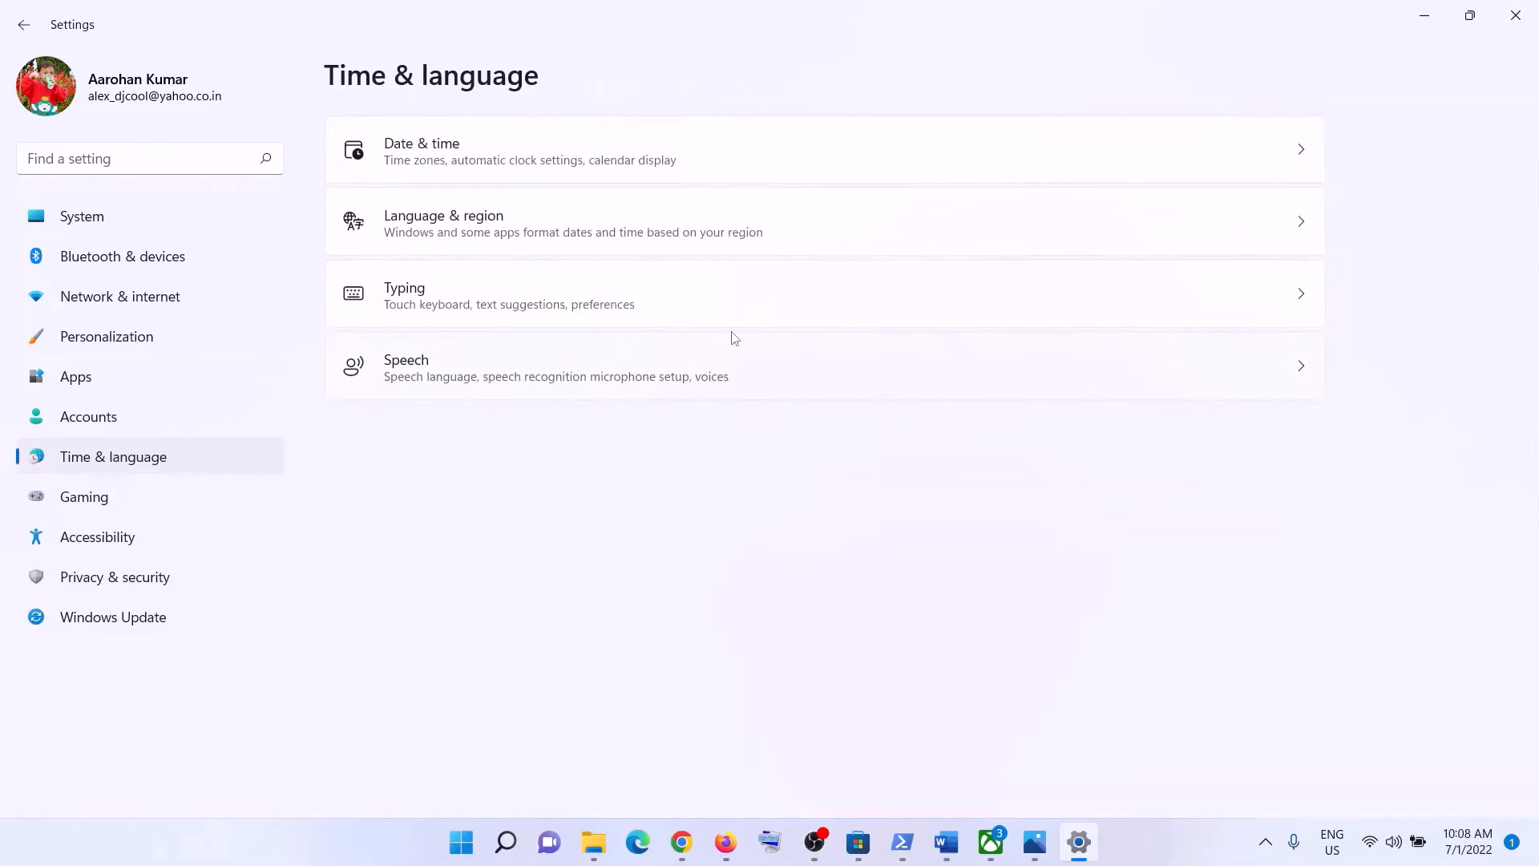
pyautogui.click(486, 236)
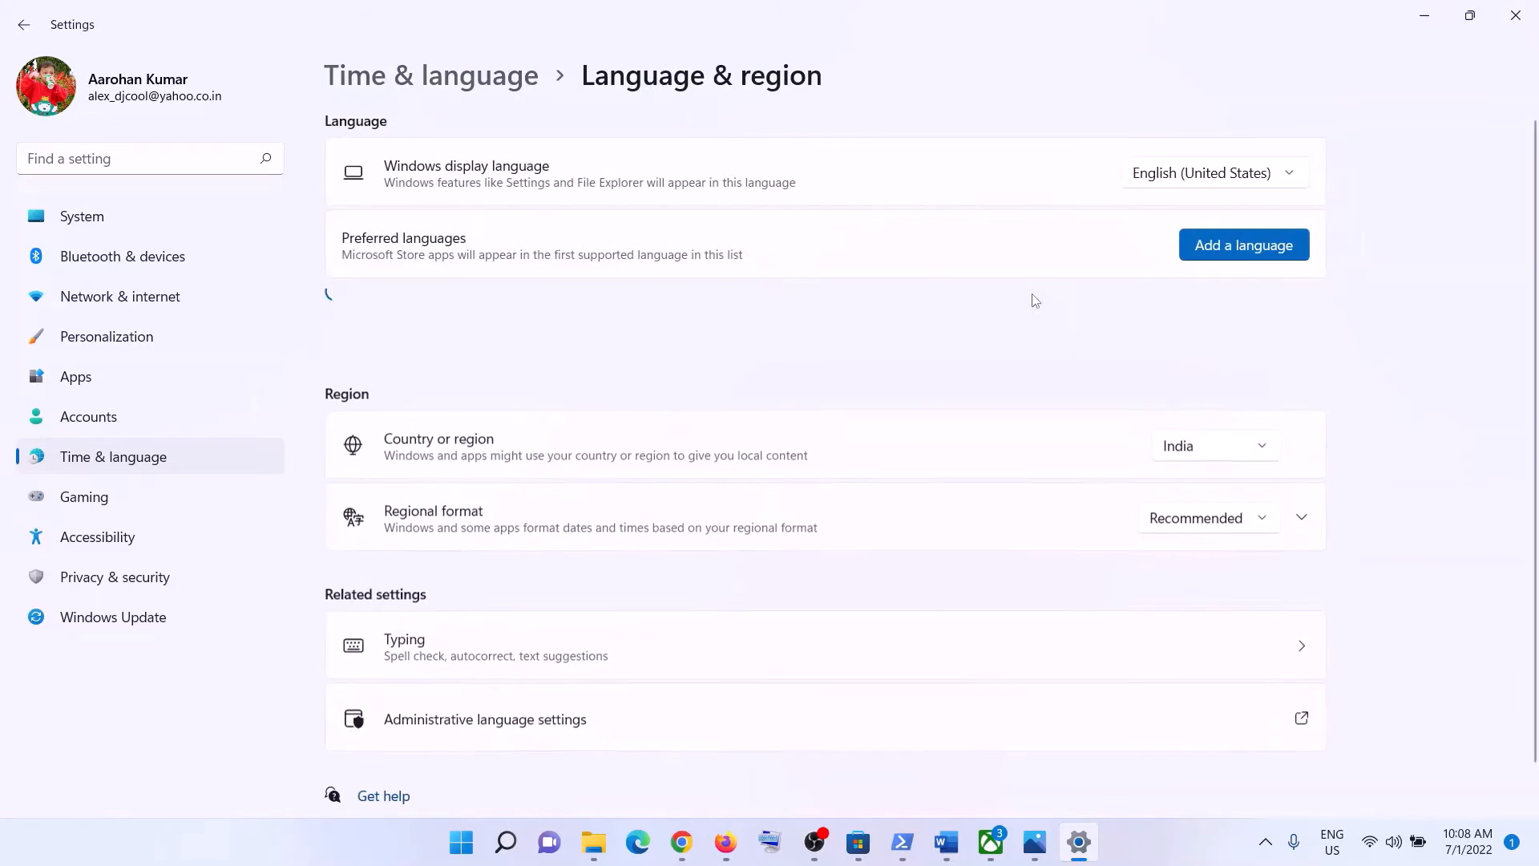
pyautogui.click(1185, 446)
pyautogui.click(1205, 831)
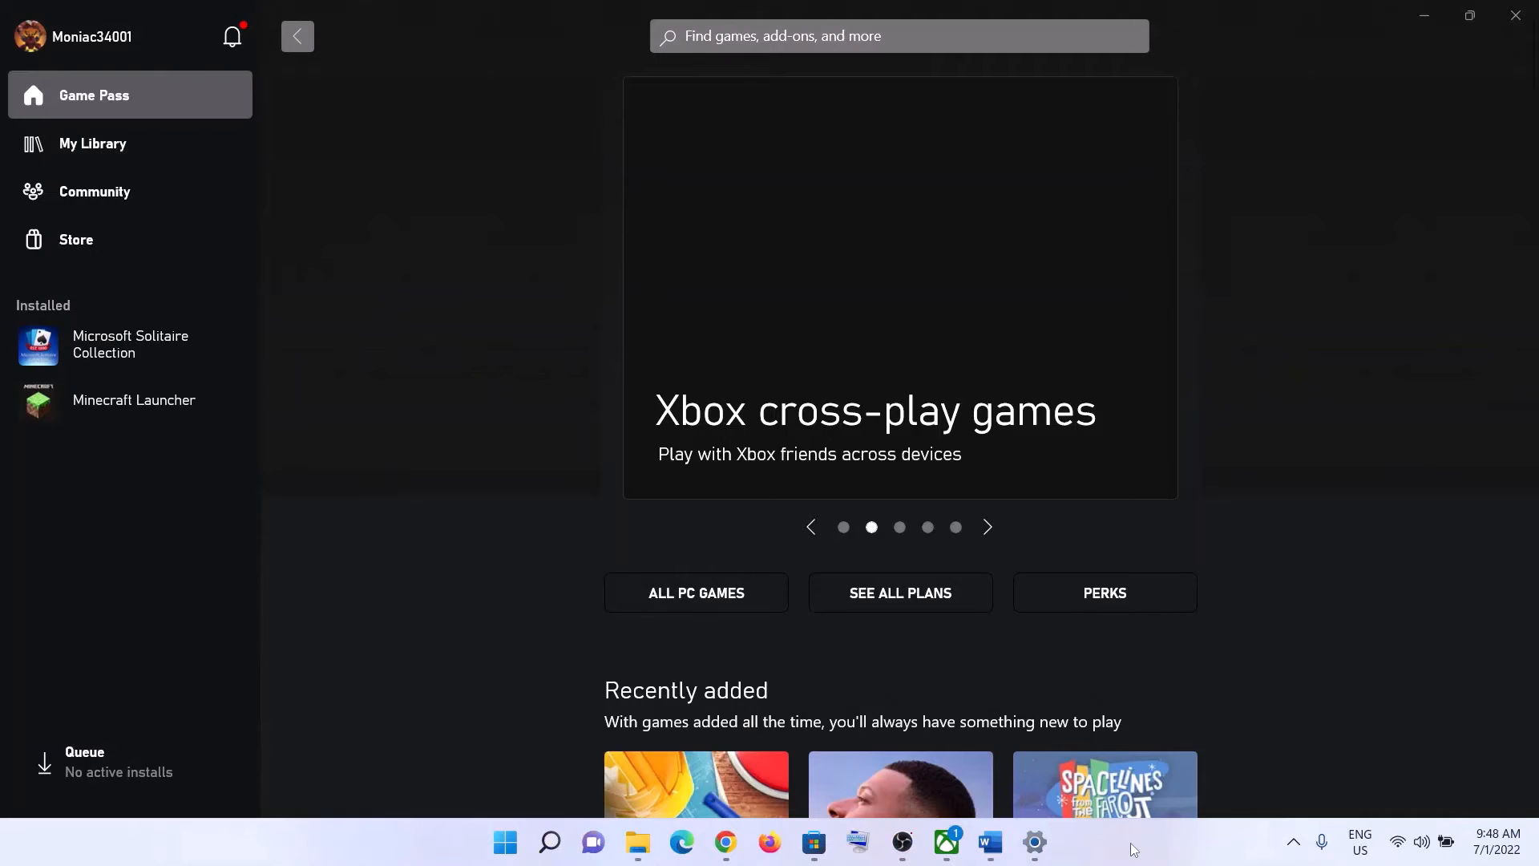
# - Switch to the Word document, highlight Step 8 on installing all updates in Microsoft Store, and minimize the document
pyautogui.click(991, 842)
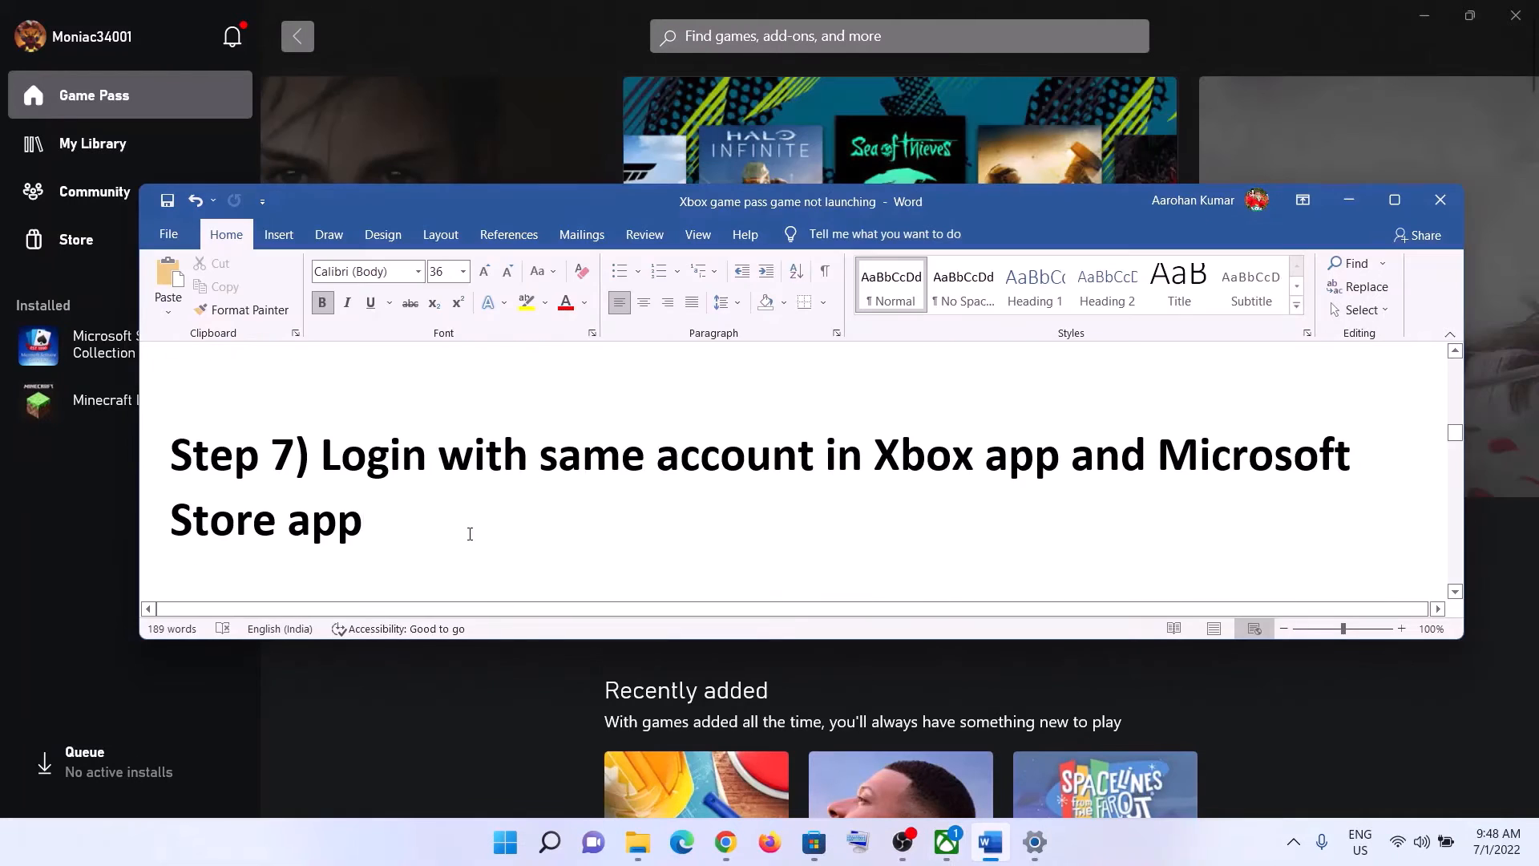
pyautogui.scroll(2, 470, 532)
pyautogui.scroll(-3, 470, 533)
pyautogui.moveTo(321, 526); pyautogui.dragTo(1073, 527)
pyautogui.click(1350, 200)
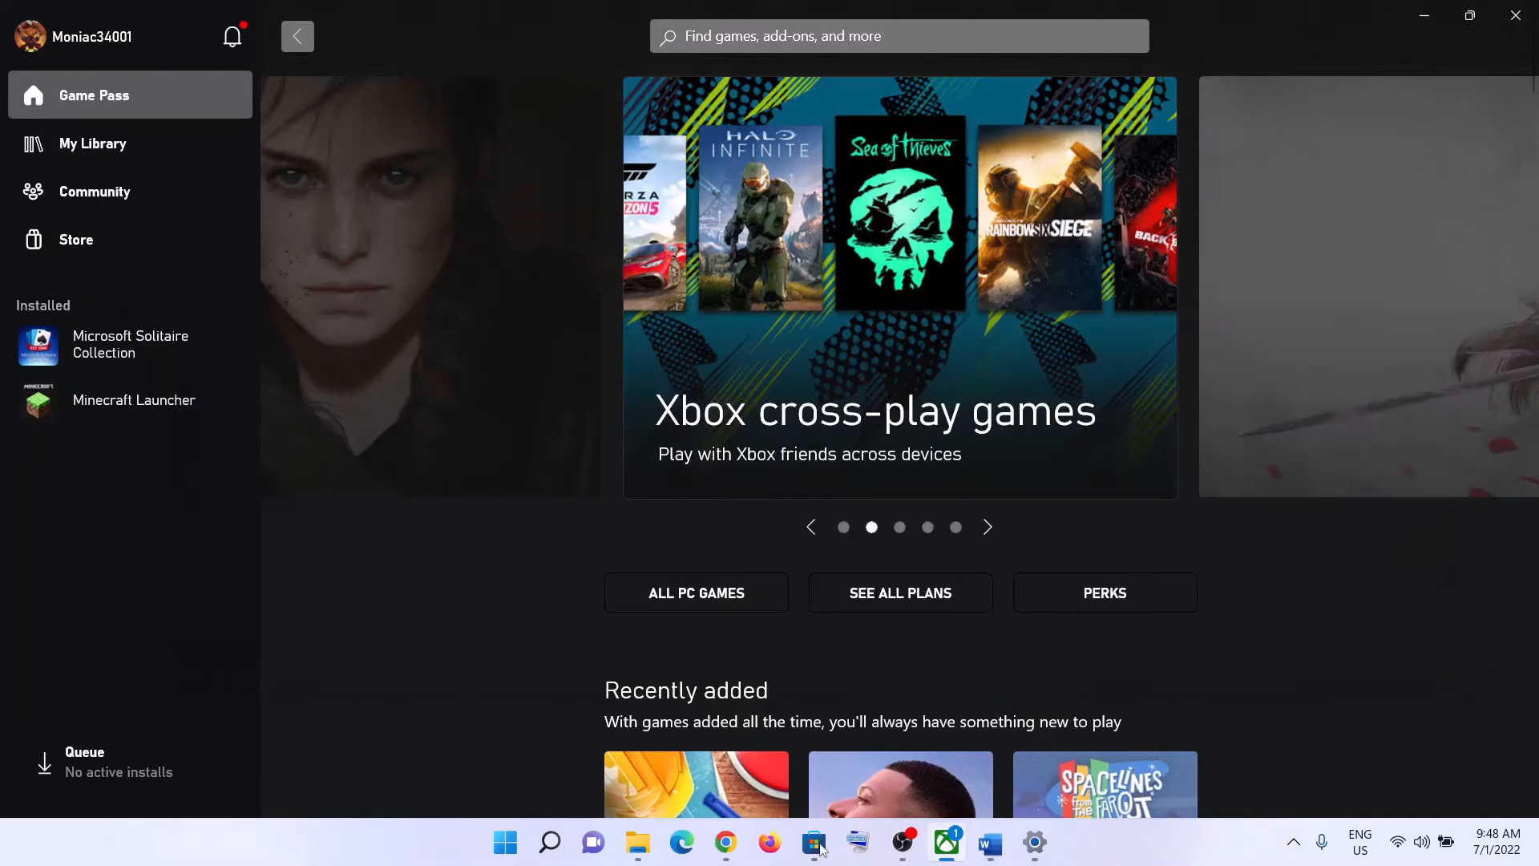
# - Switch to Microsoft Store, check for app updates in the Library, and minimize the Store
pyautogui.click(814, 842)
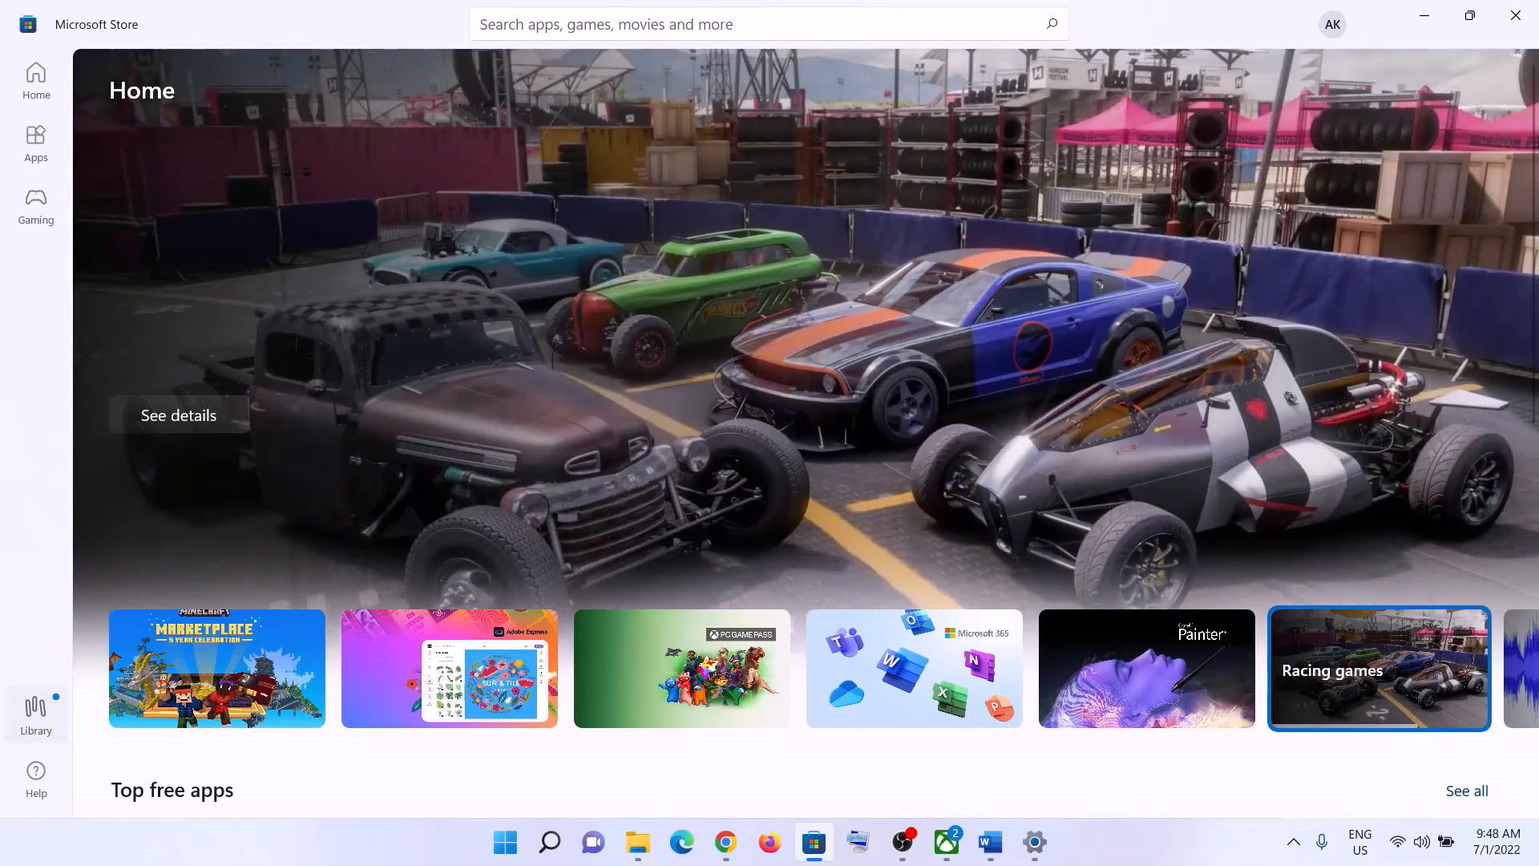
pyautogui.click(36, 712)
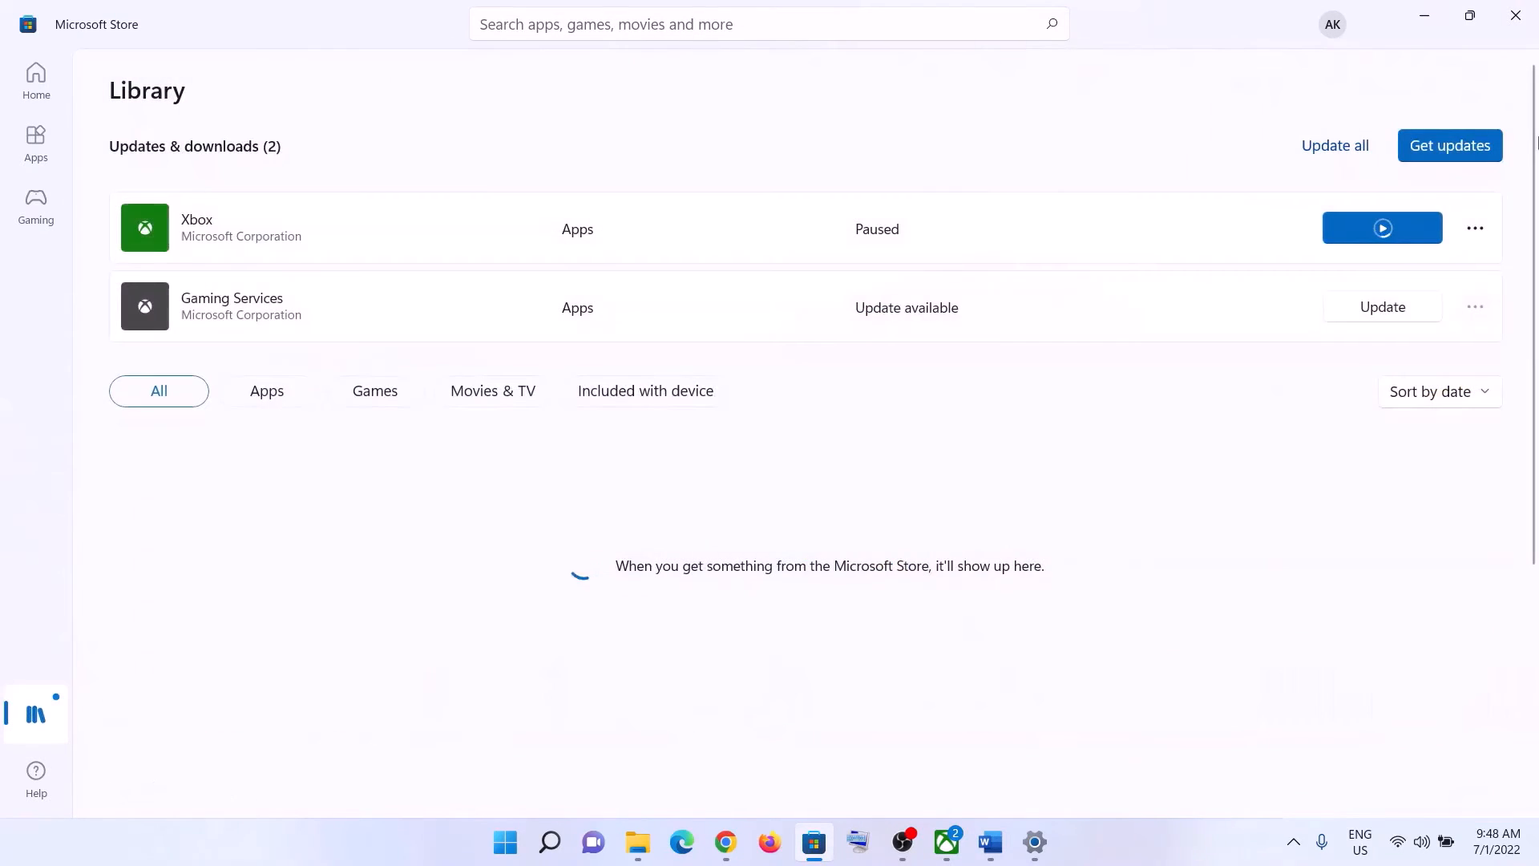
pyautogui.click(1453, 157)
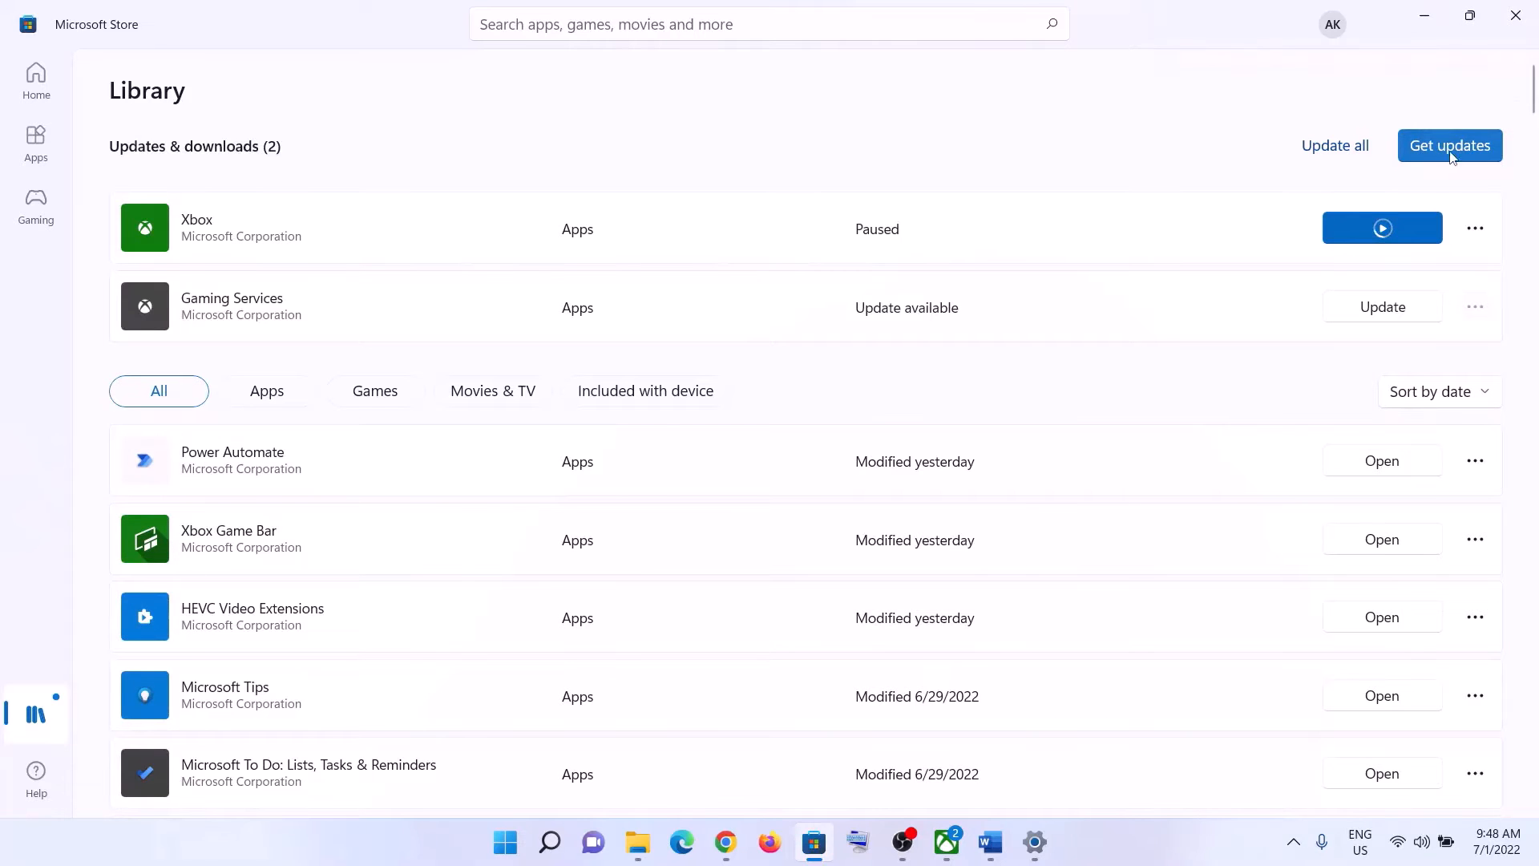
pyautogui.click(1430, 23)
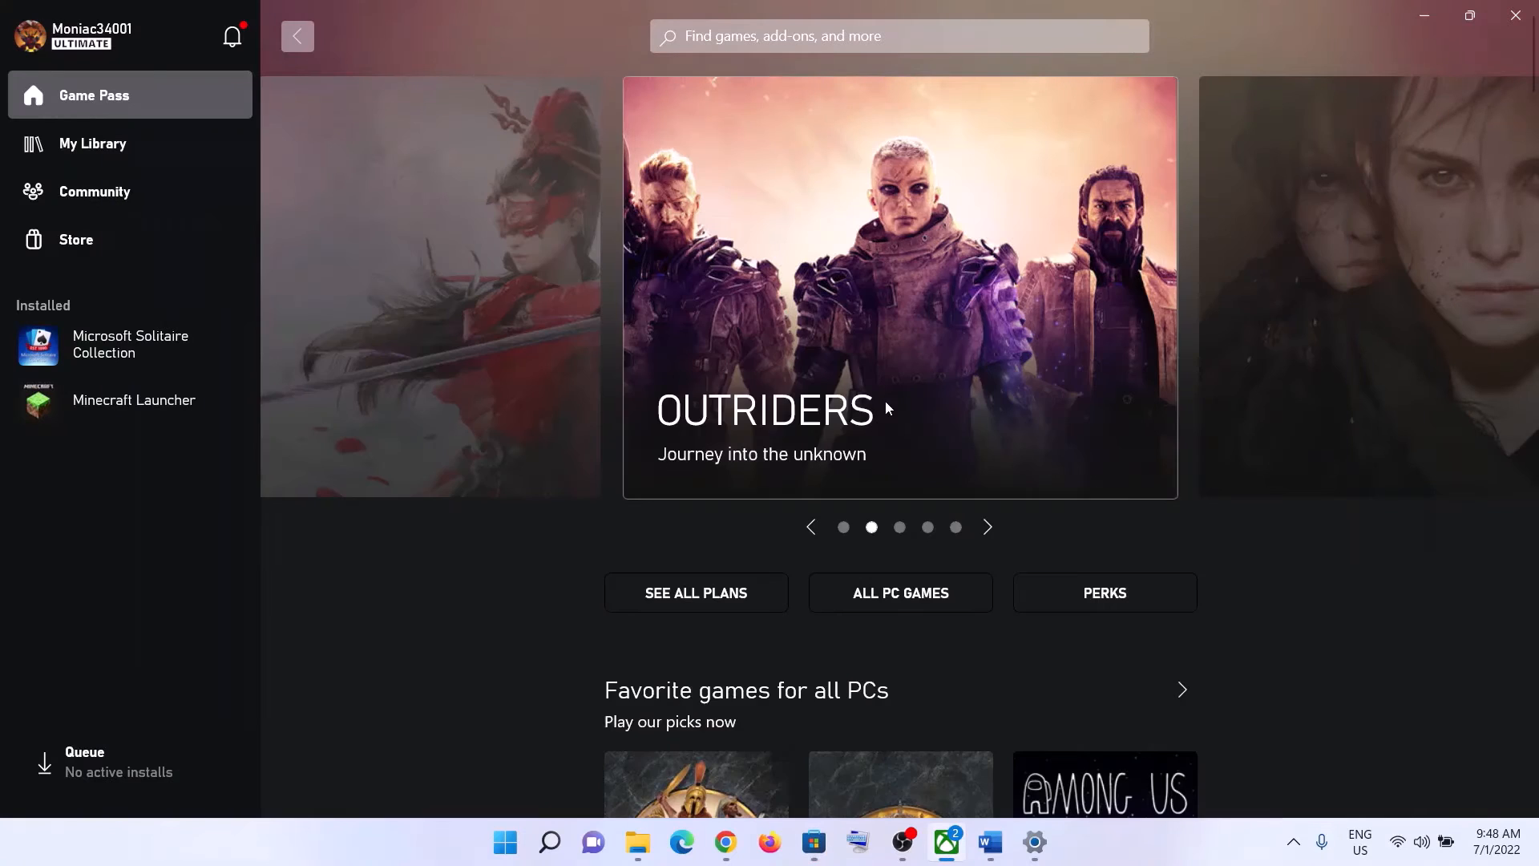
# - Return to the Word document and highlight "Update Windows" in Step 9
pyautogui.click(991, 842)
pyautogui.scroll(-3, 433, 469)
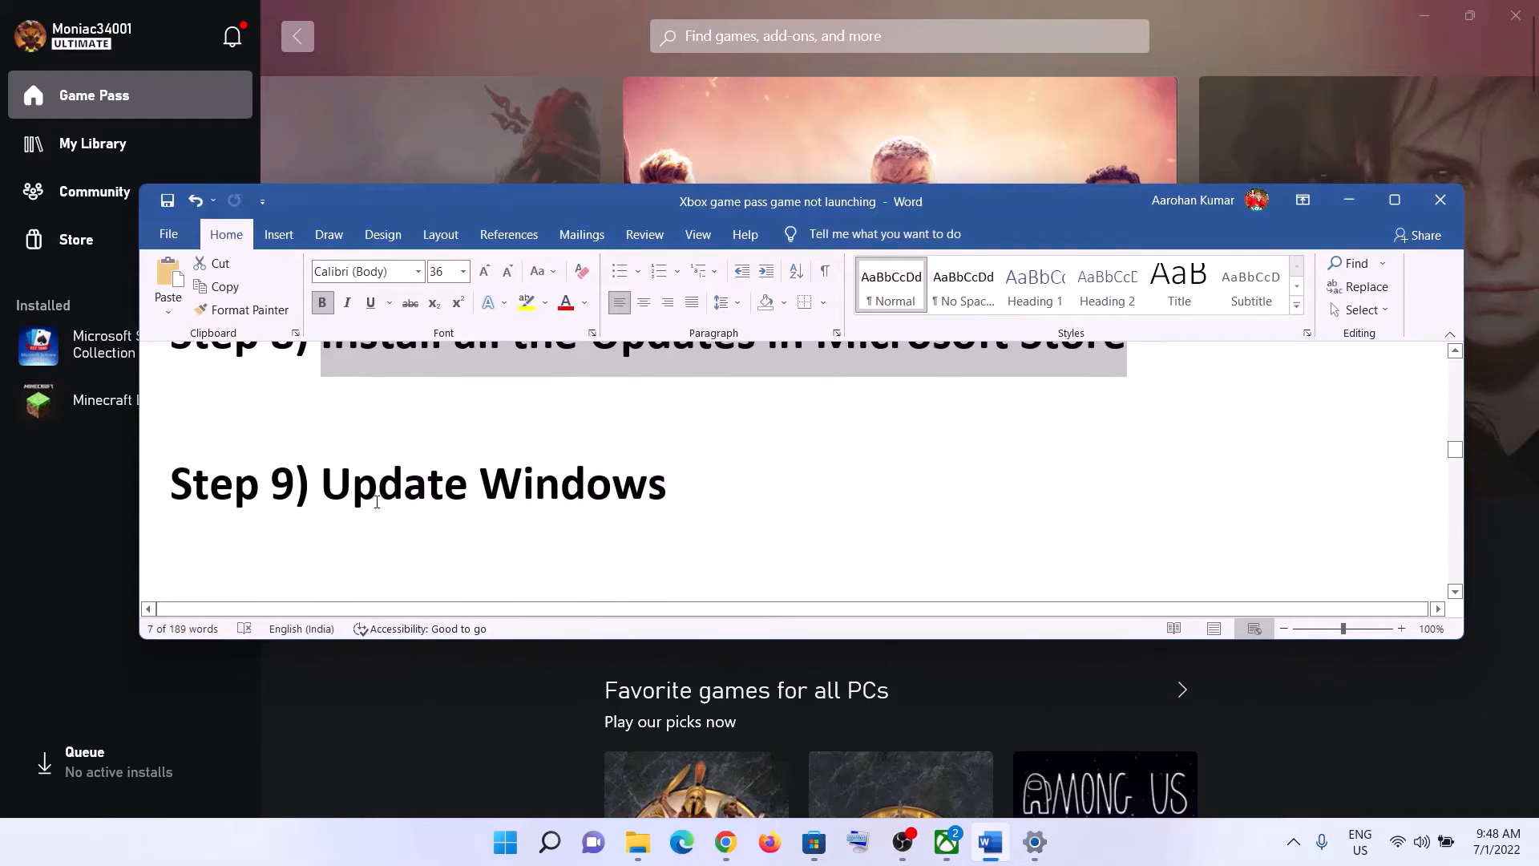
pyautogui.moveTo(420, 475); pyautogui.dragTo(695, 488)
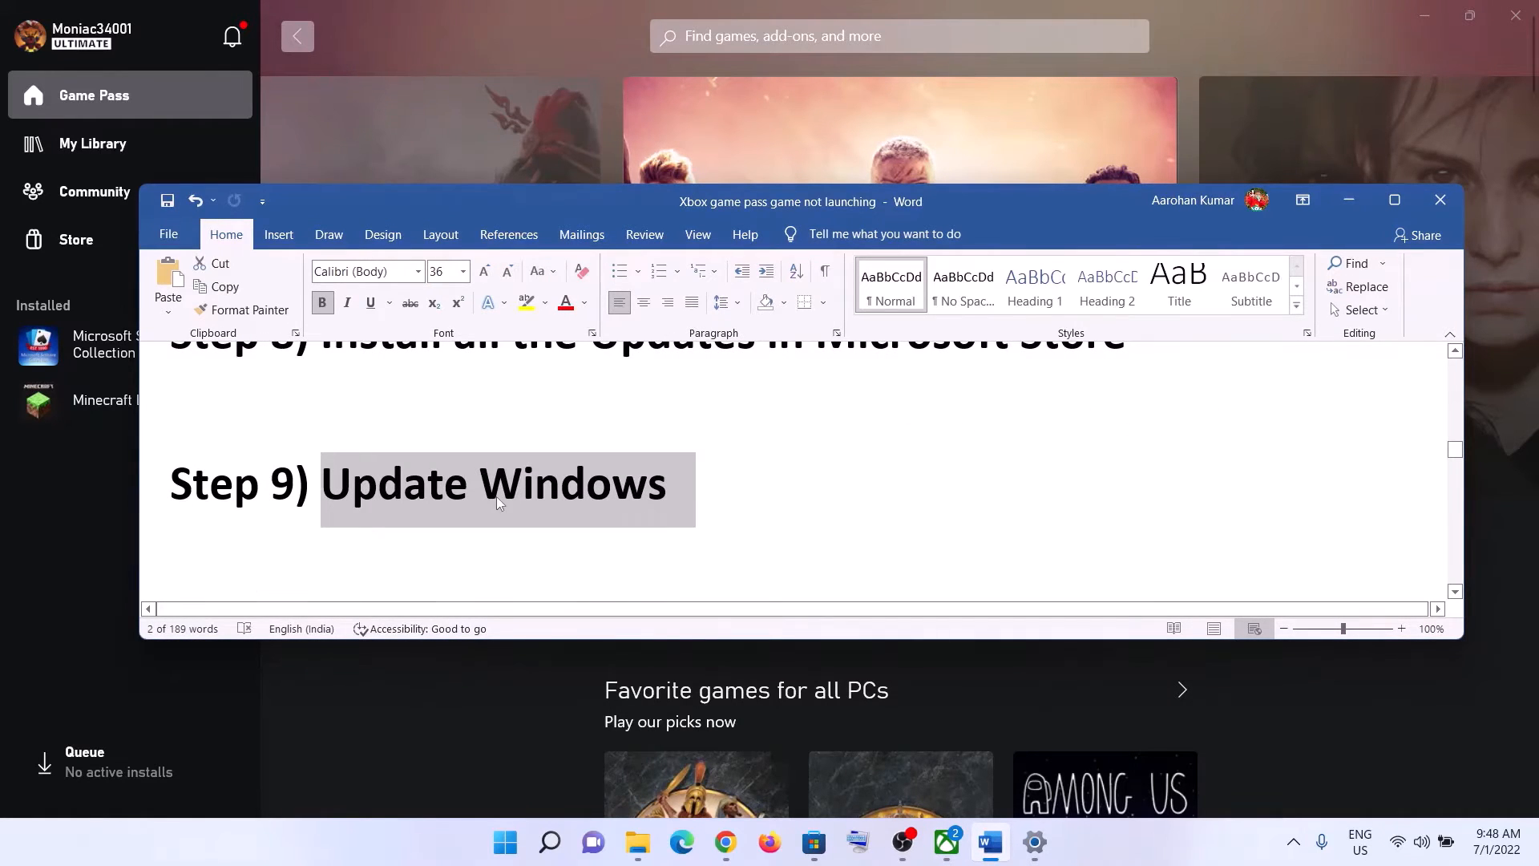
# - Switch to Windows Settings, open Windows Update, and check for updates
pyautogui.click(505, 842)
pyautogui.click(748, 377)
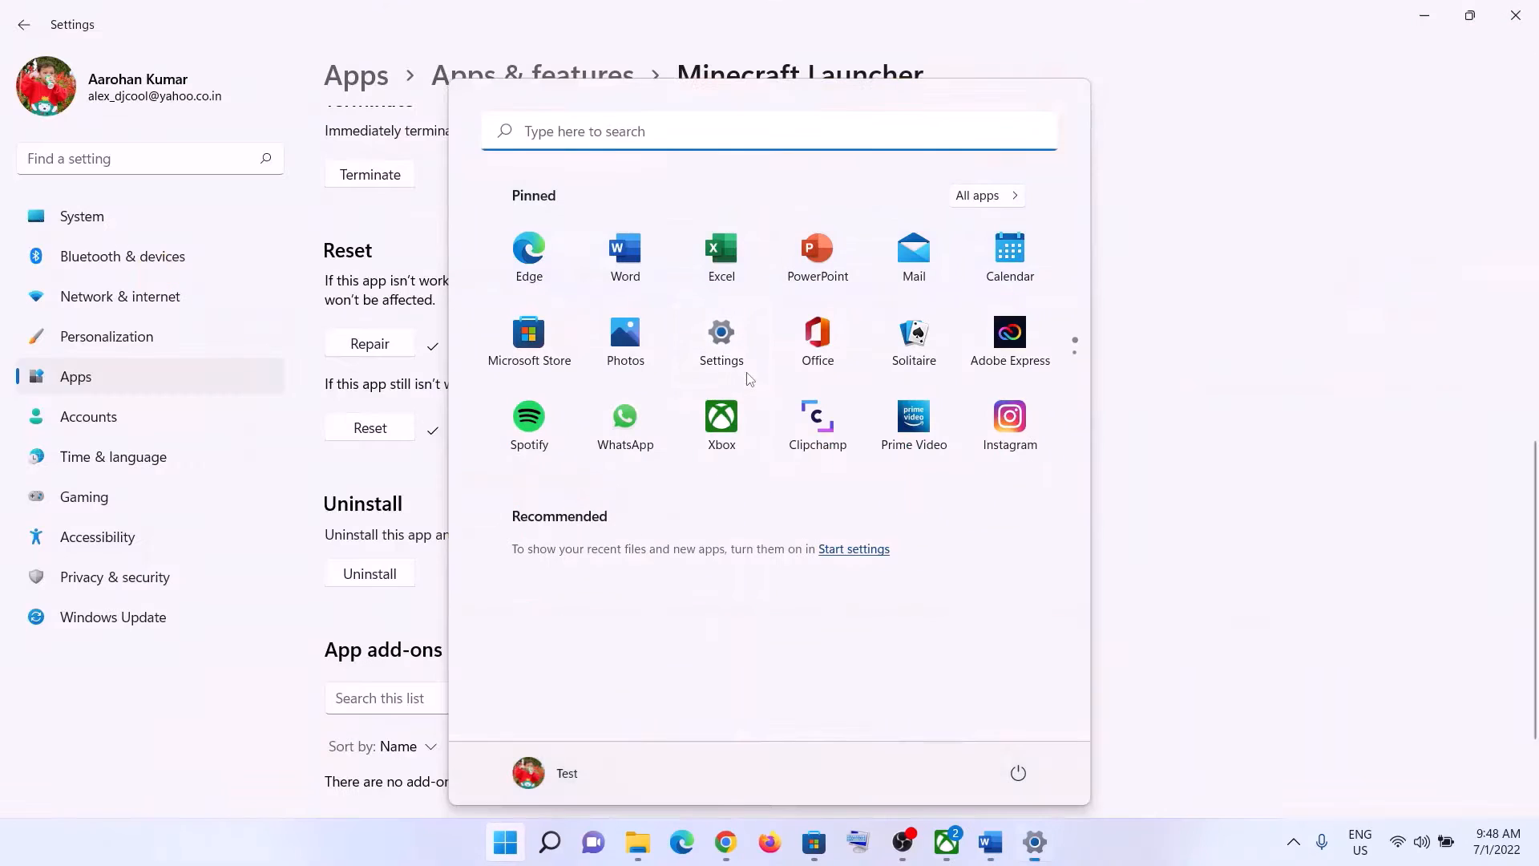
pyautogui.click(111, 624)
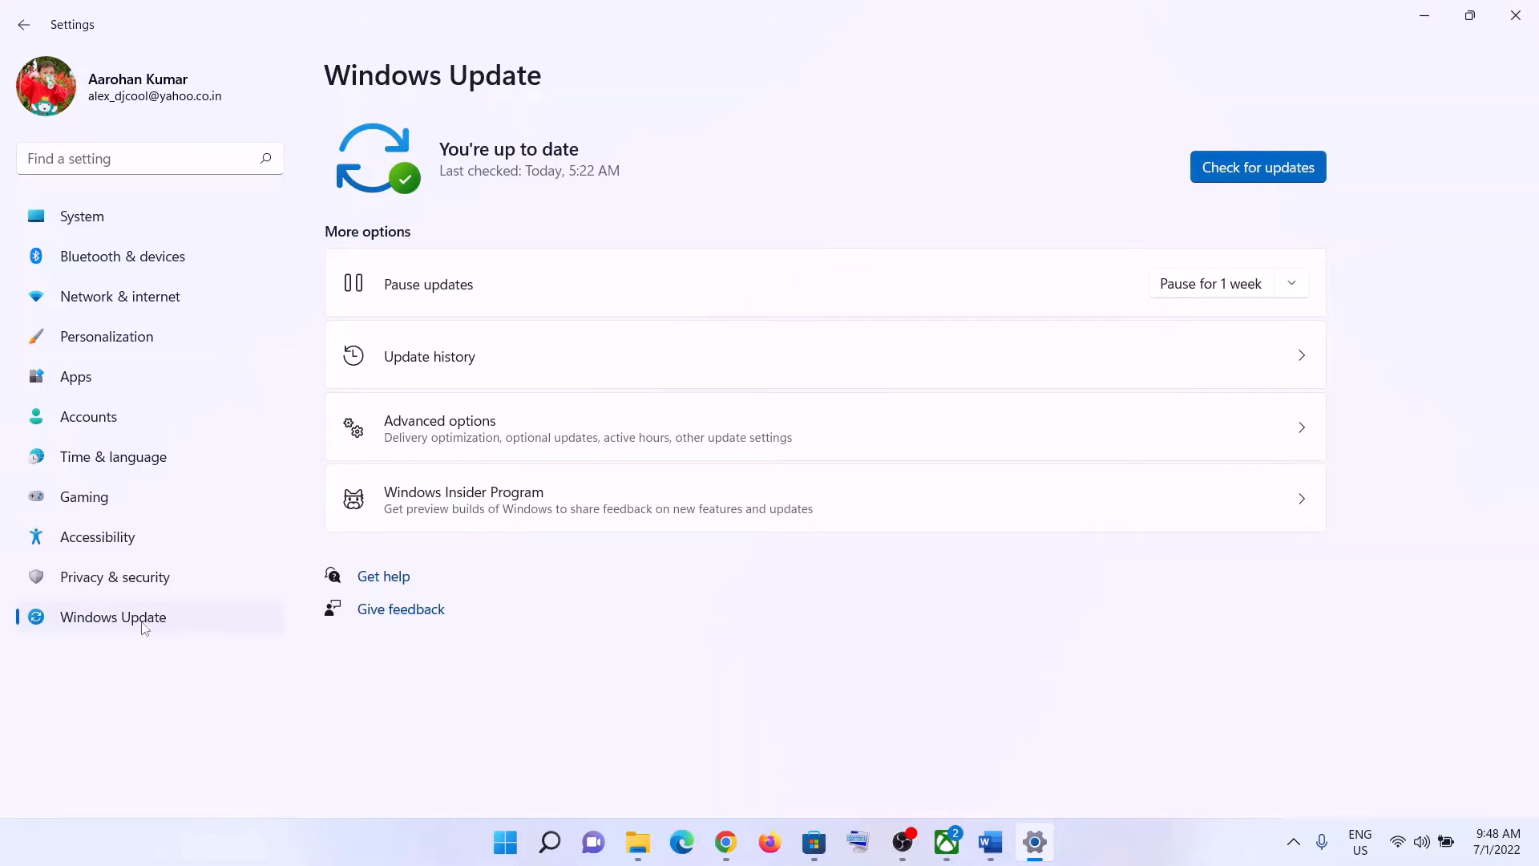
pyautogui.click(1229, 172)
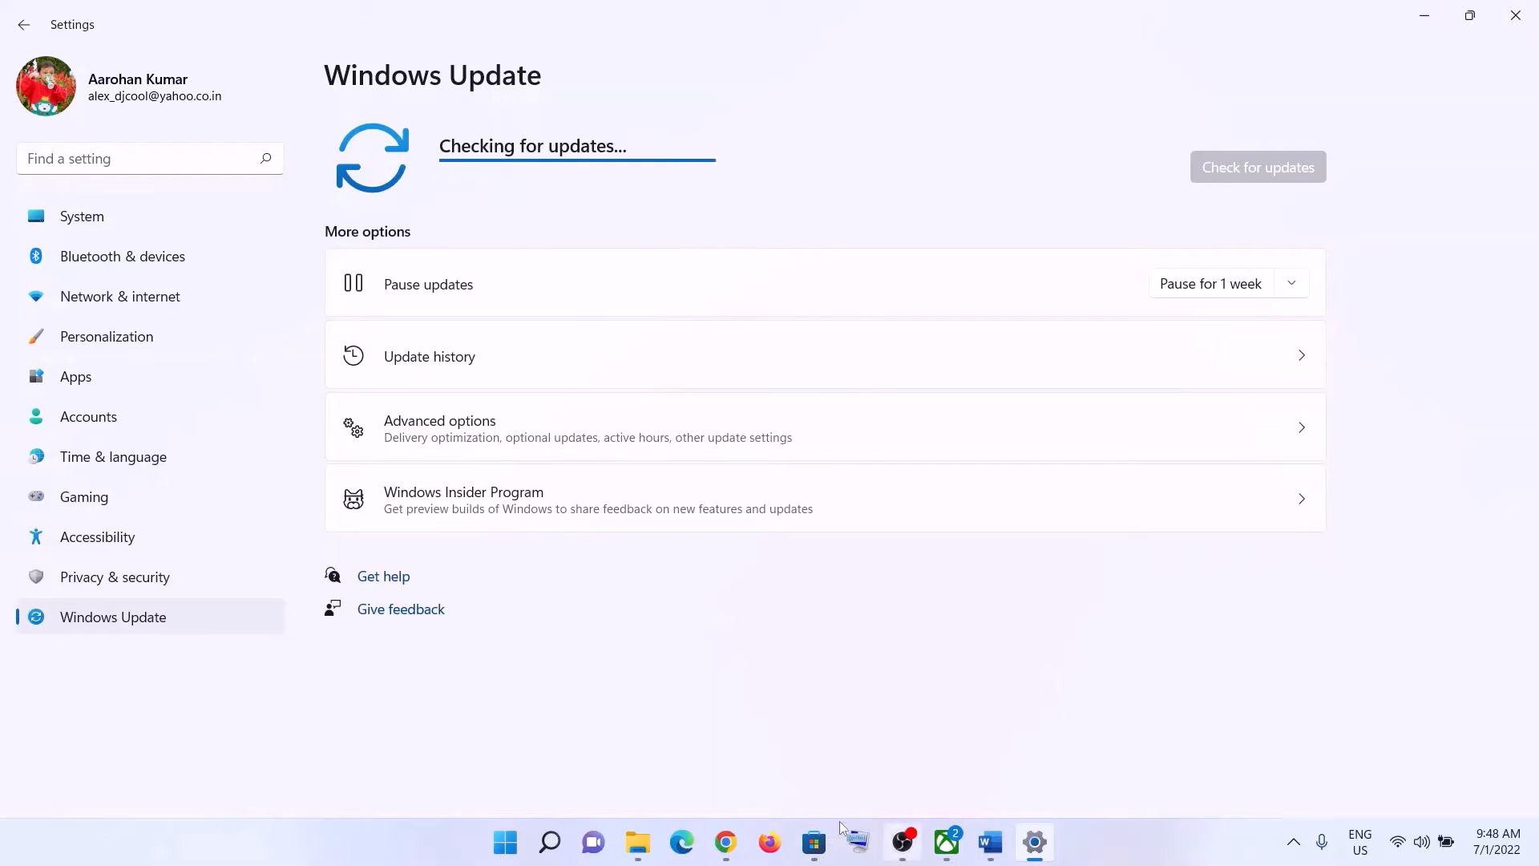
# - Switch back to the Word document and copy the wsreset command from Step 10
pyautogui.click(991, 842)
pyautogui.scroll(-3, 497, 484)
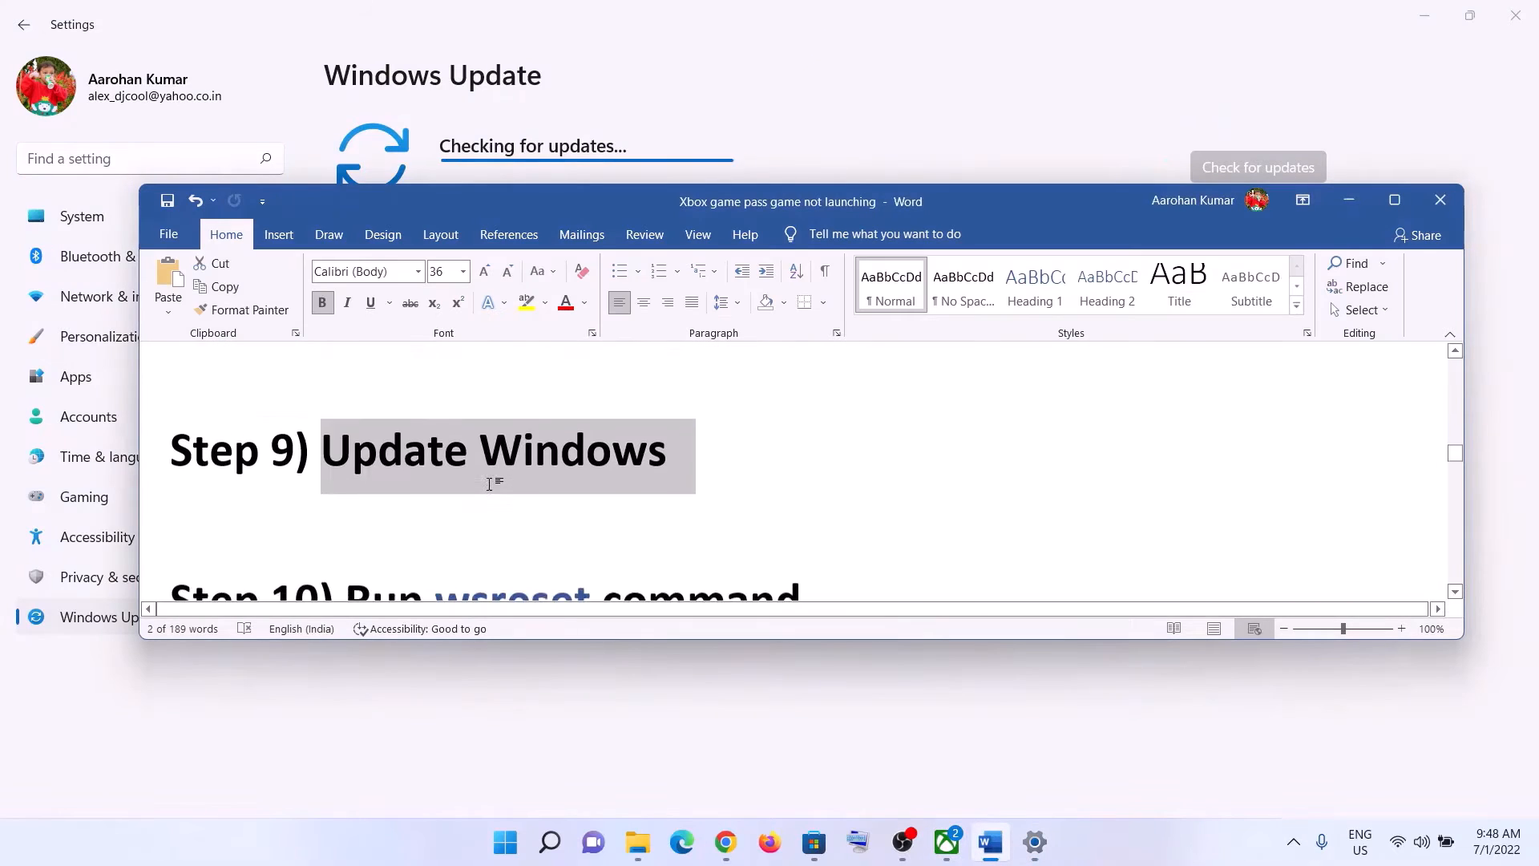
pyautogui.scroll(1, 493, 489)
pyautogui.doubleClick(492, 497)
pyautogui.rightClick(493, 499)
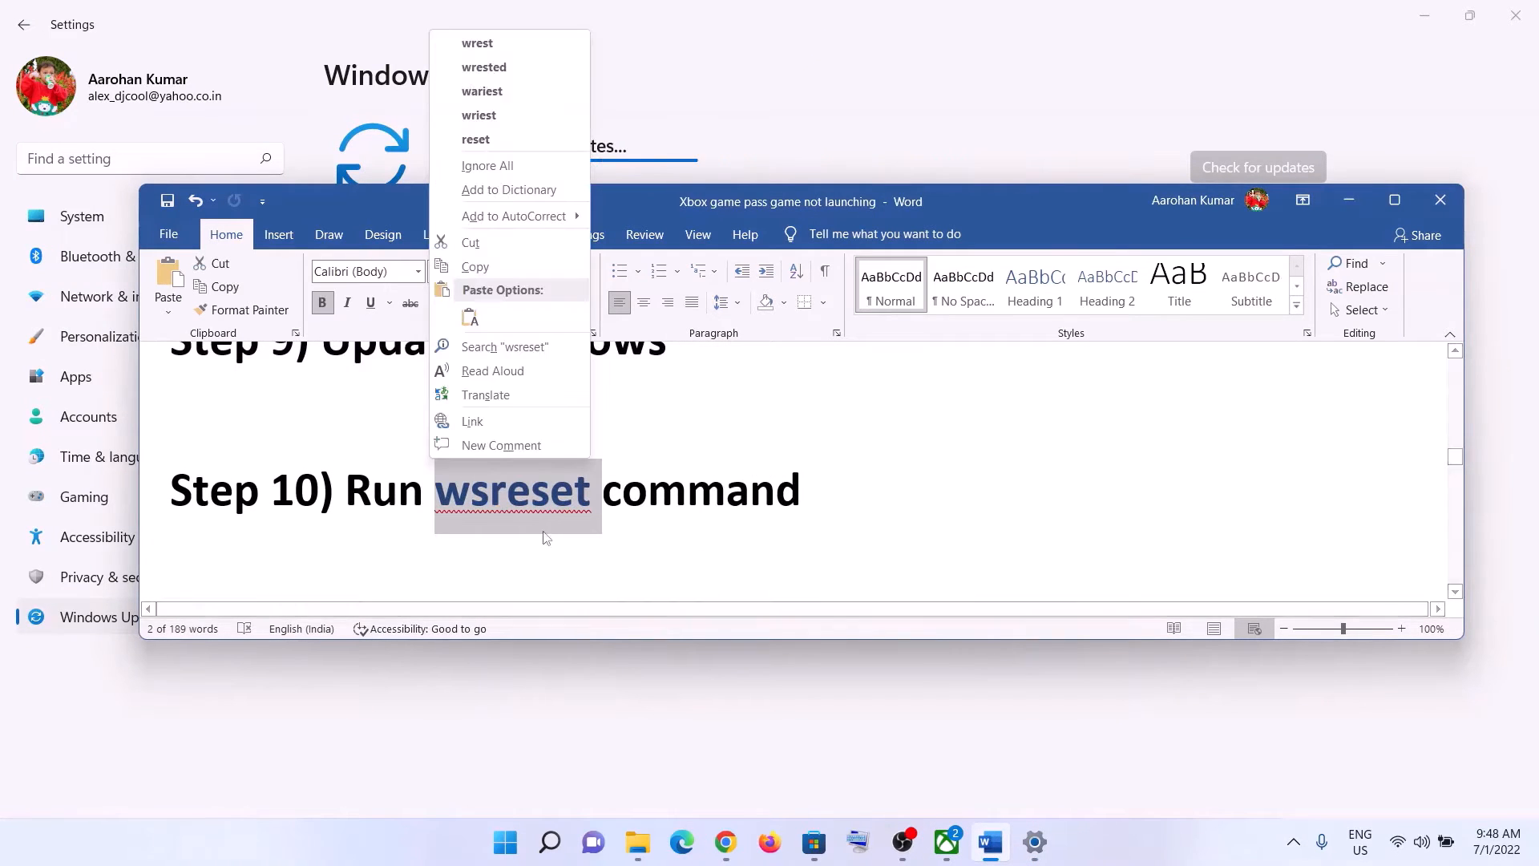
pyautogui.click(473, 267)
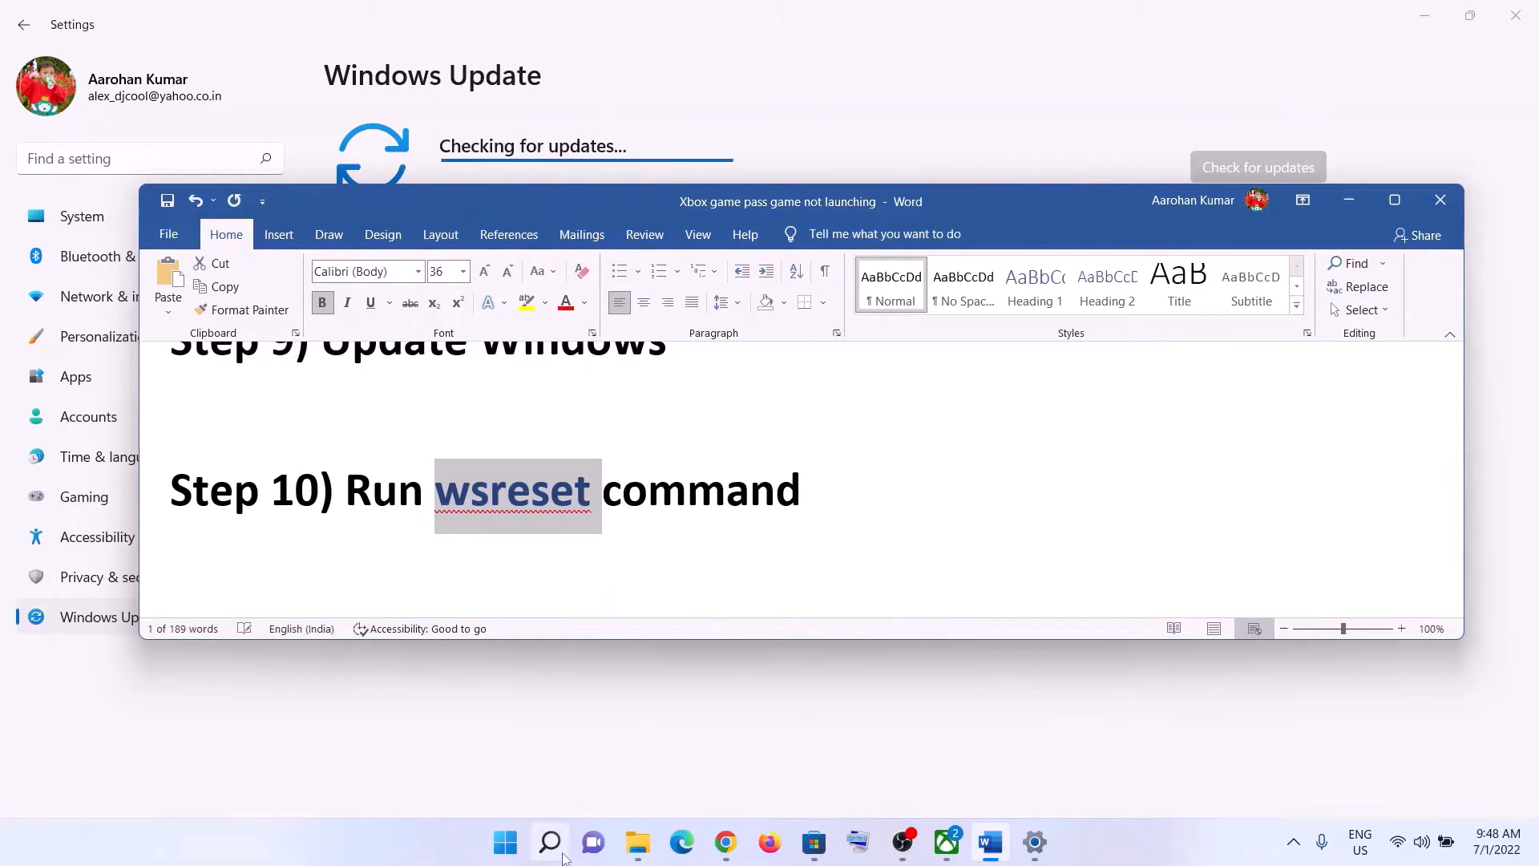
# - Search Windows for the copied wsreset command and run it to reset the Microsoft Store cache
pyautogui.click(502, 850)
pyautogui.hotkey('ctrl', 'v')
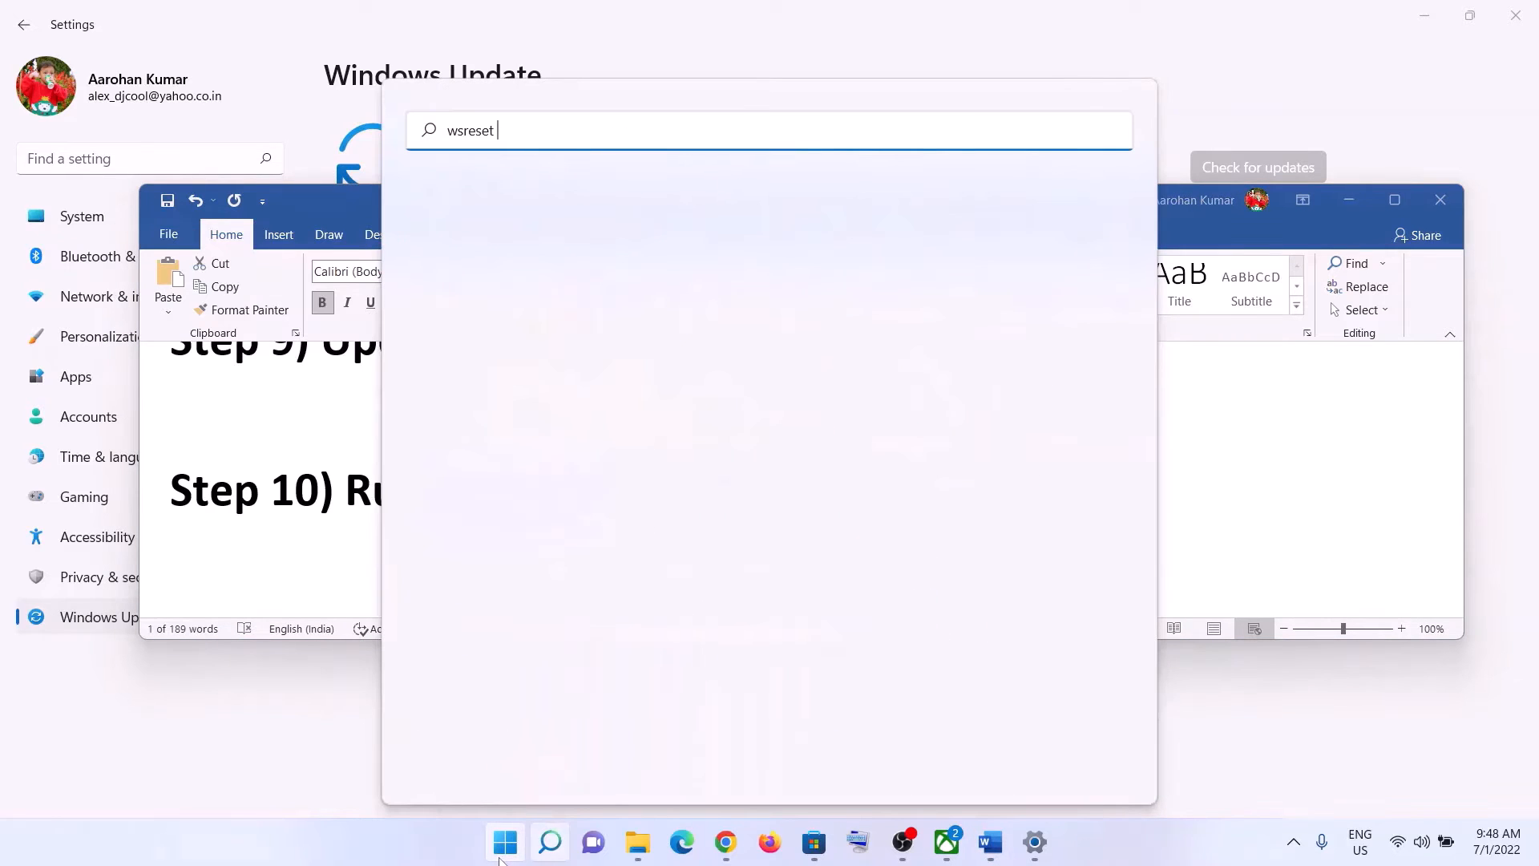
pyautogui.click(523, 299)
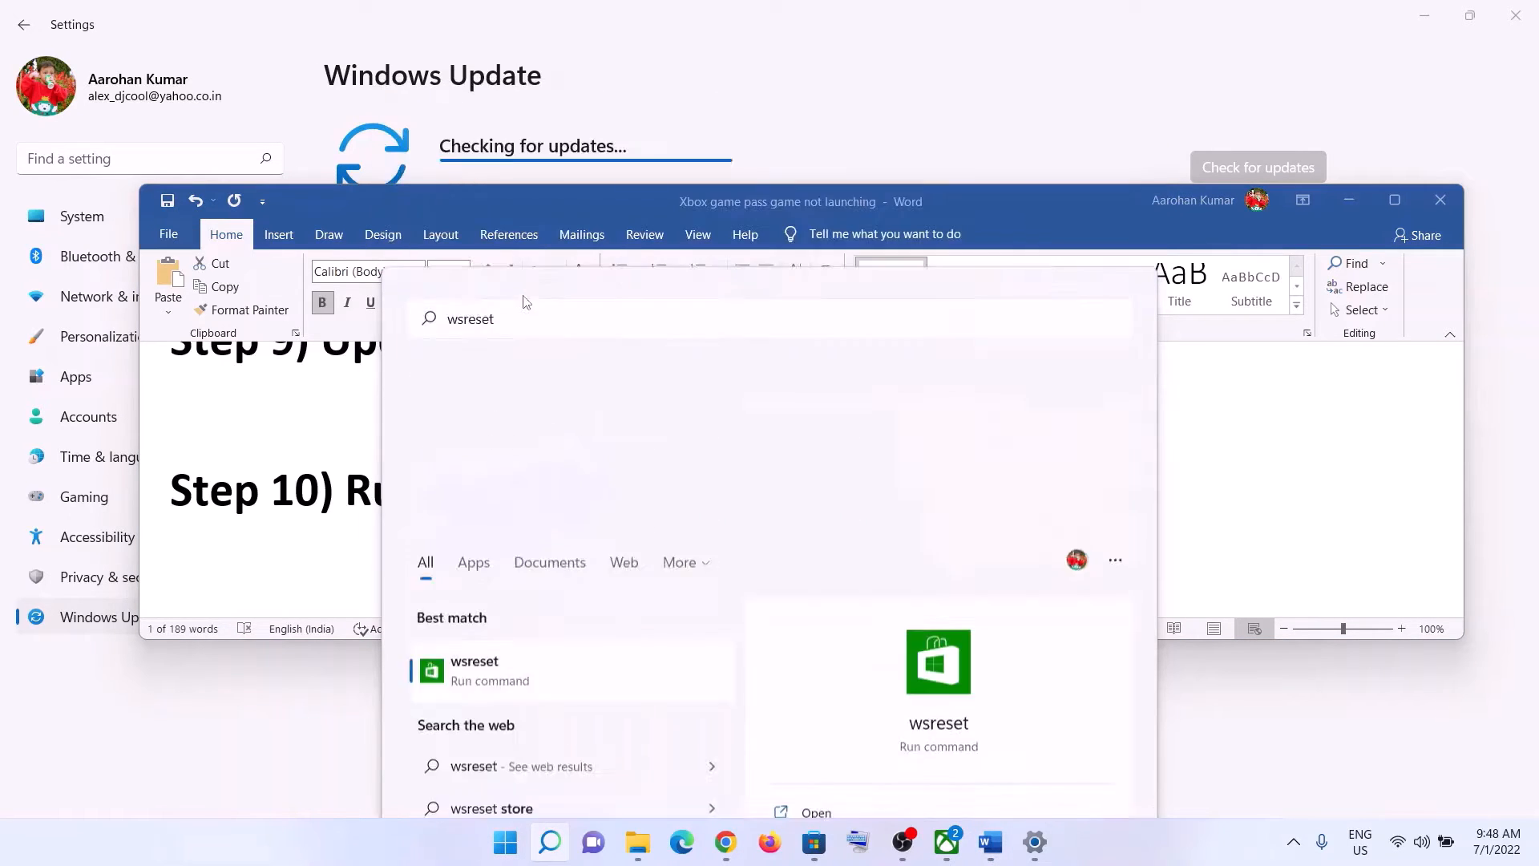
pyautogui.moveTo(605, 47); pyautogui.dragTo(911, 102)
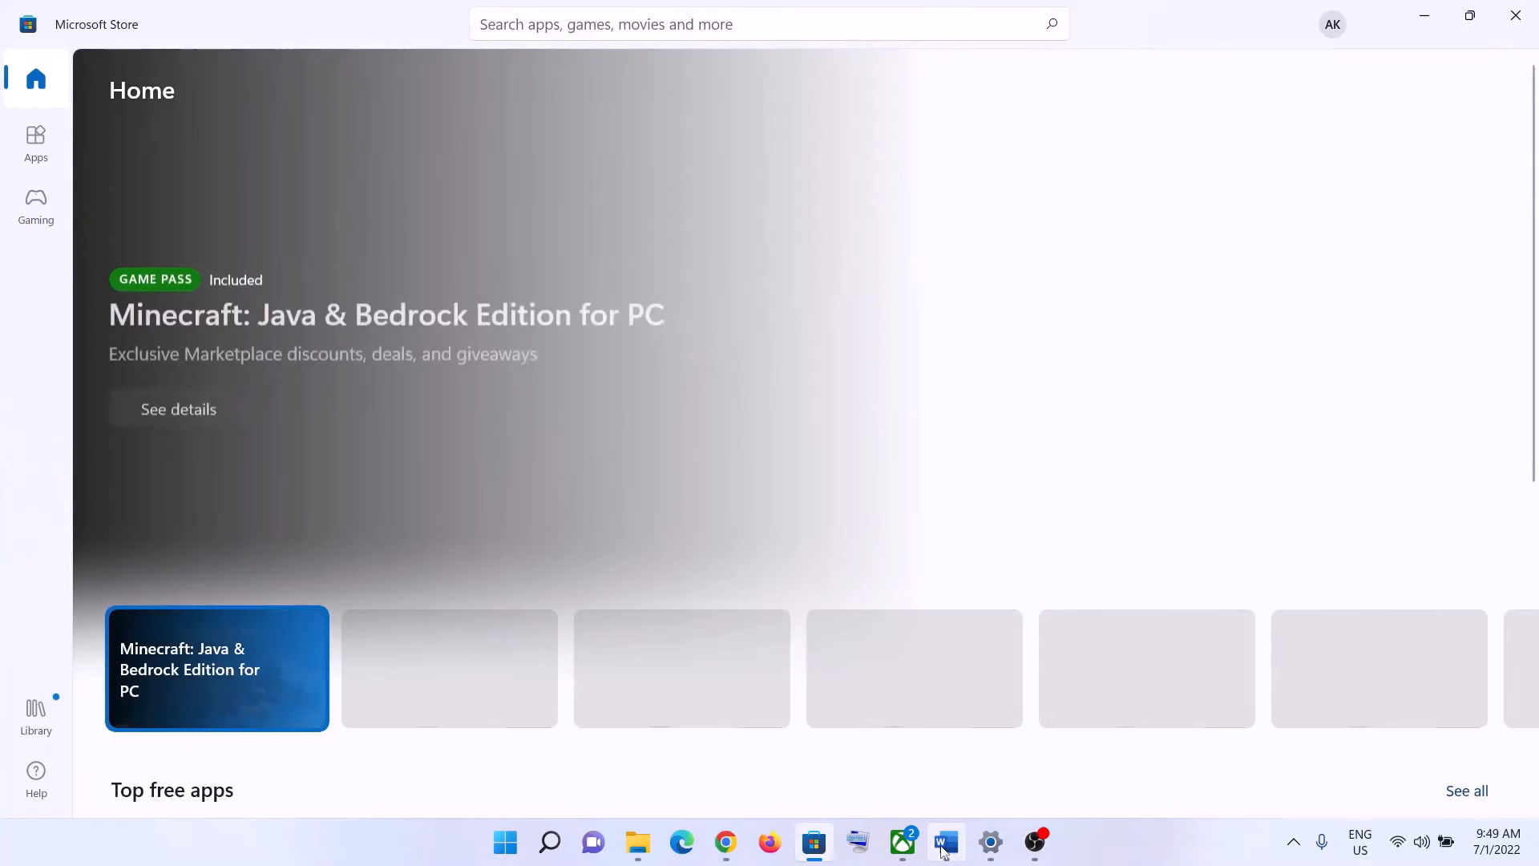
# - Switch back to the Word document and highlight "Repair/reset Xbox app/Store" in Step 11
pyautogui.click(940, 847)
pyautogui.scroll(-3, 650, 512)
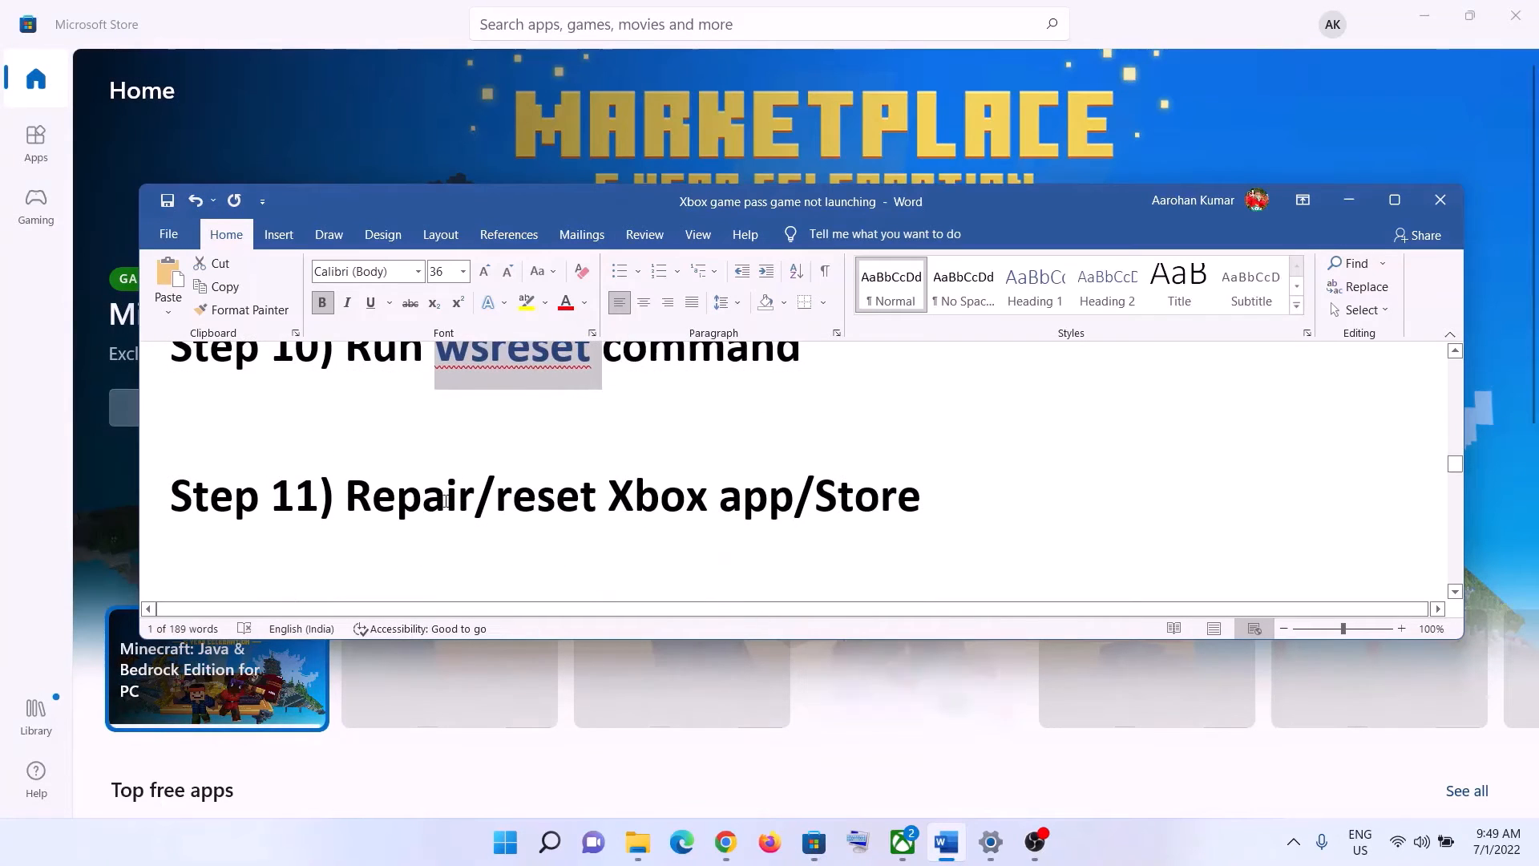
pyautogui.moveTo(346, 497); pyautogui.dragTo(923, 475)
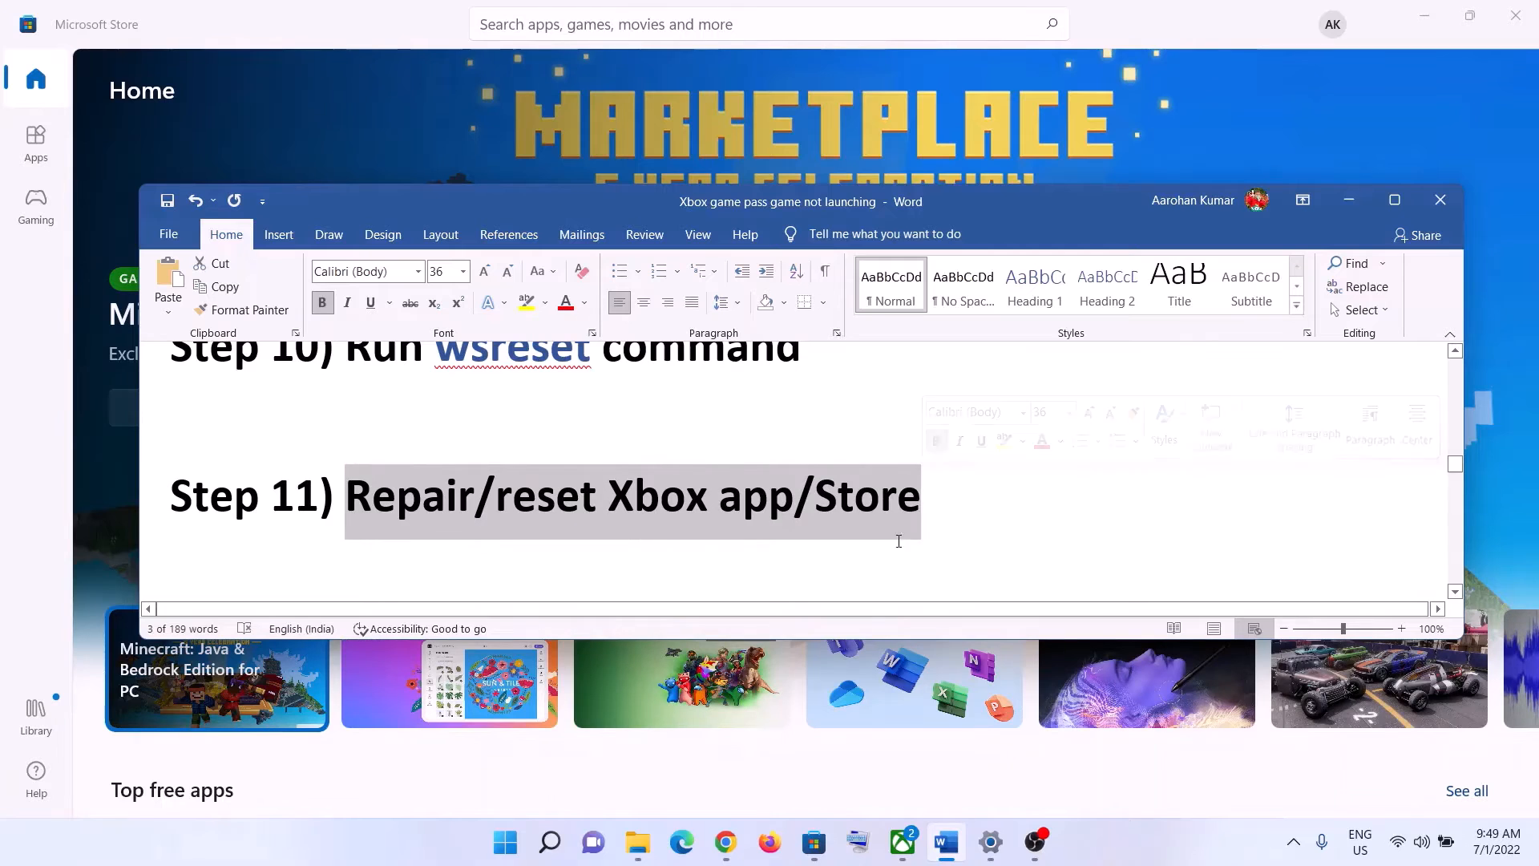
# - Search Windows for "store" and open the app settings of Microsoft Store
pyautogui.click(507, 843)
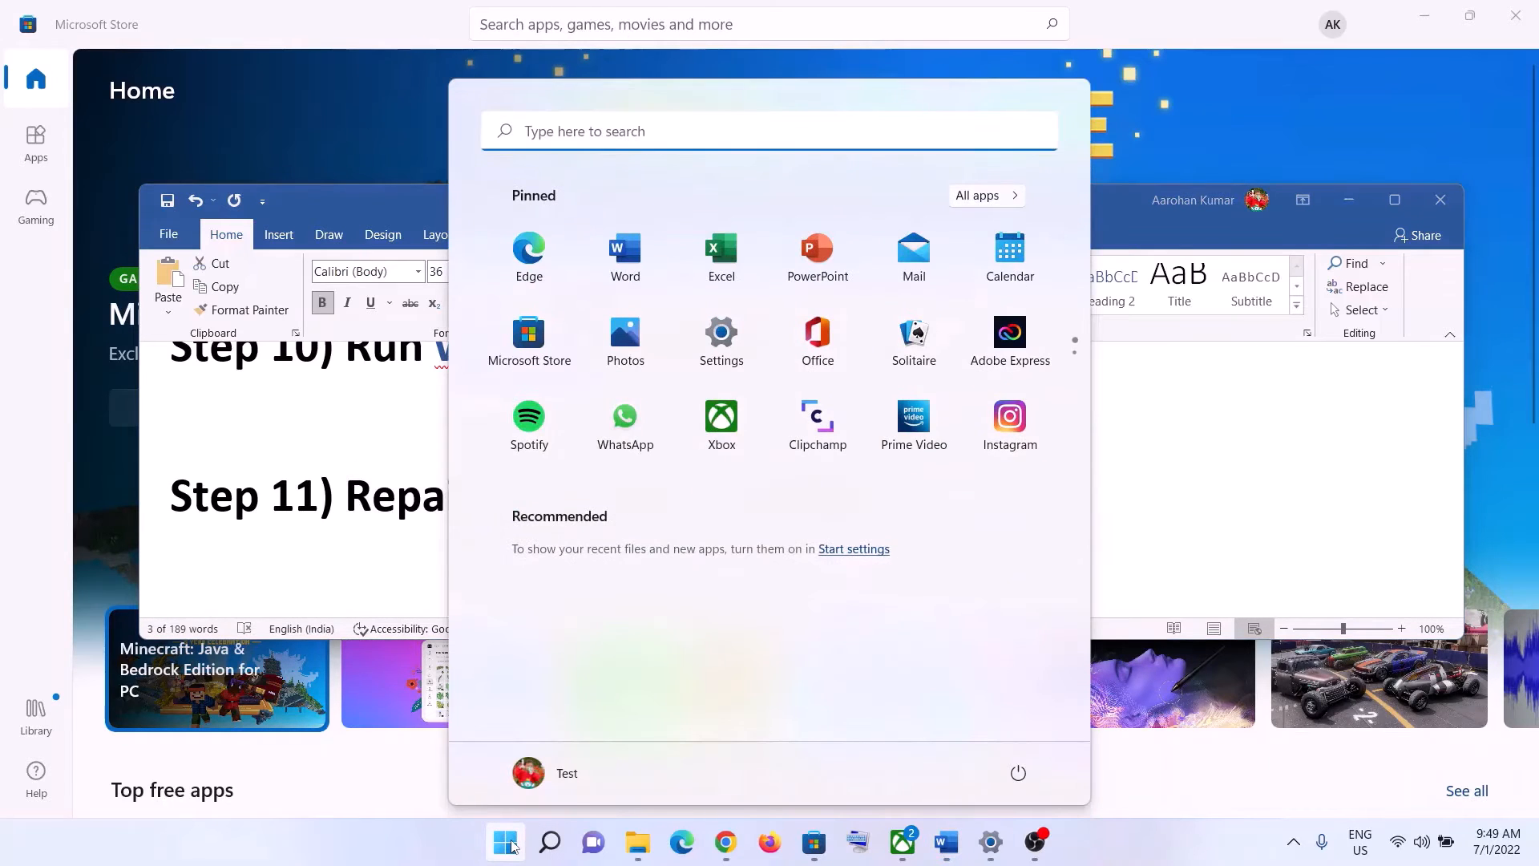
pyautogui.write('store')
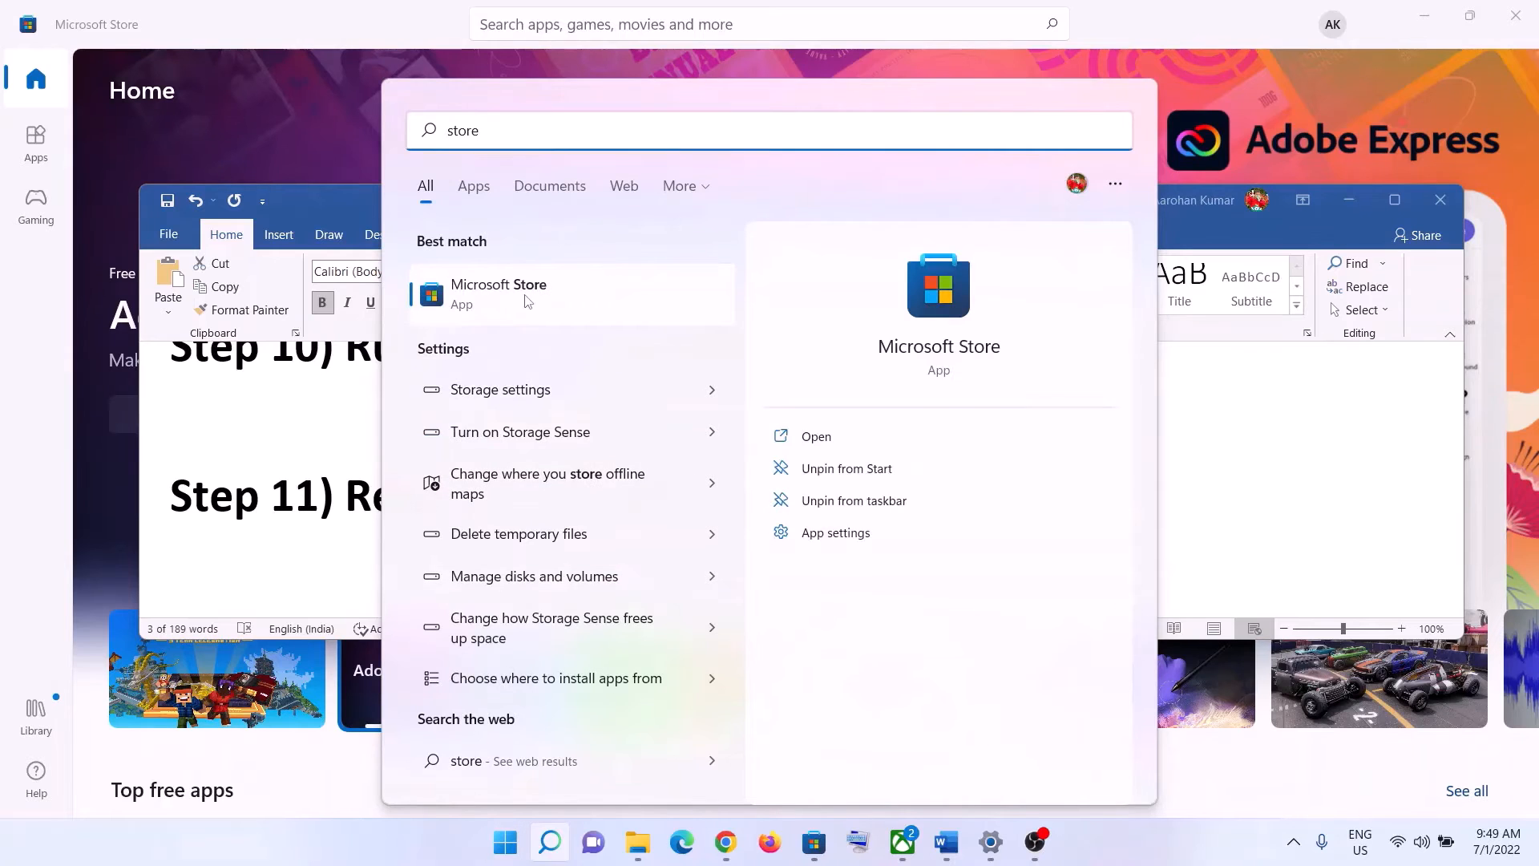
pyautogui.click(526, 300)
pyautogui.rightClick(526, 301)
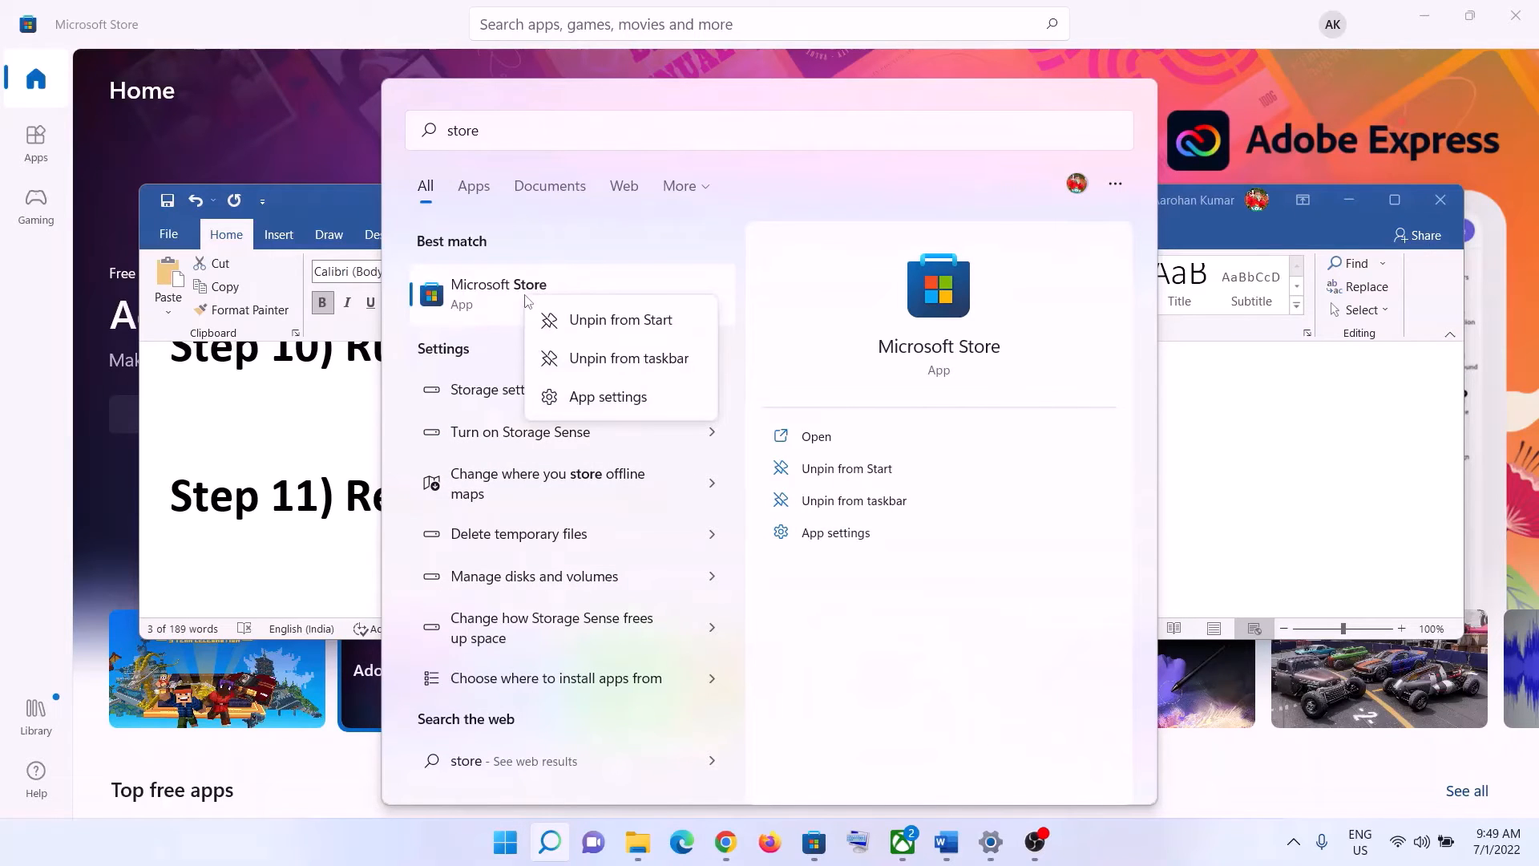
pyautogui.click(586, 397)
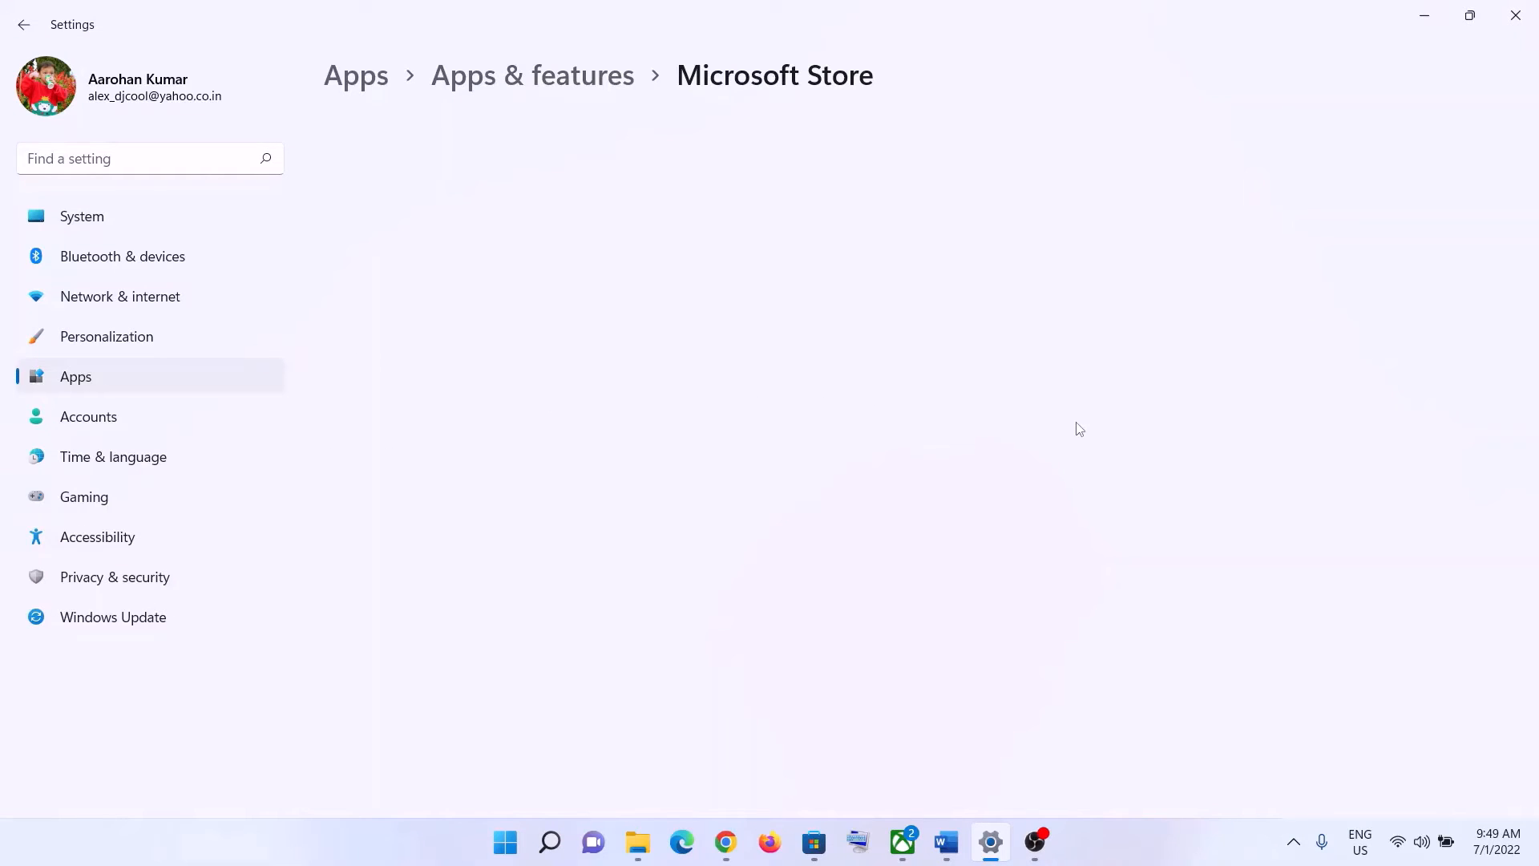
# - Repair the Microsoft Store app, then reset it and confirm the data deletion
pyautogui.scroll(-9, 520, 534)
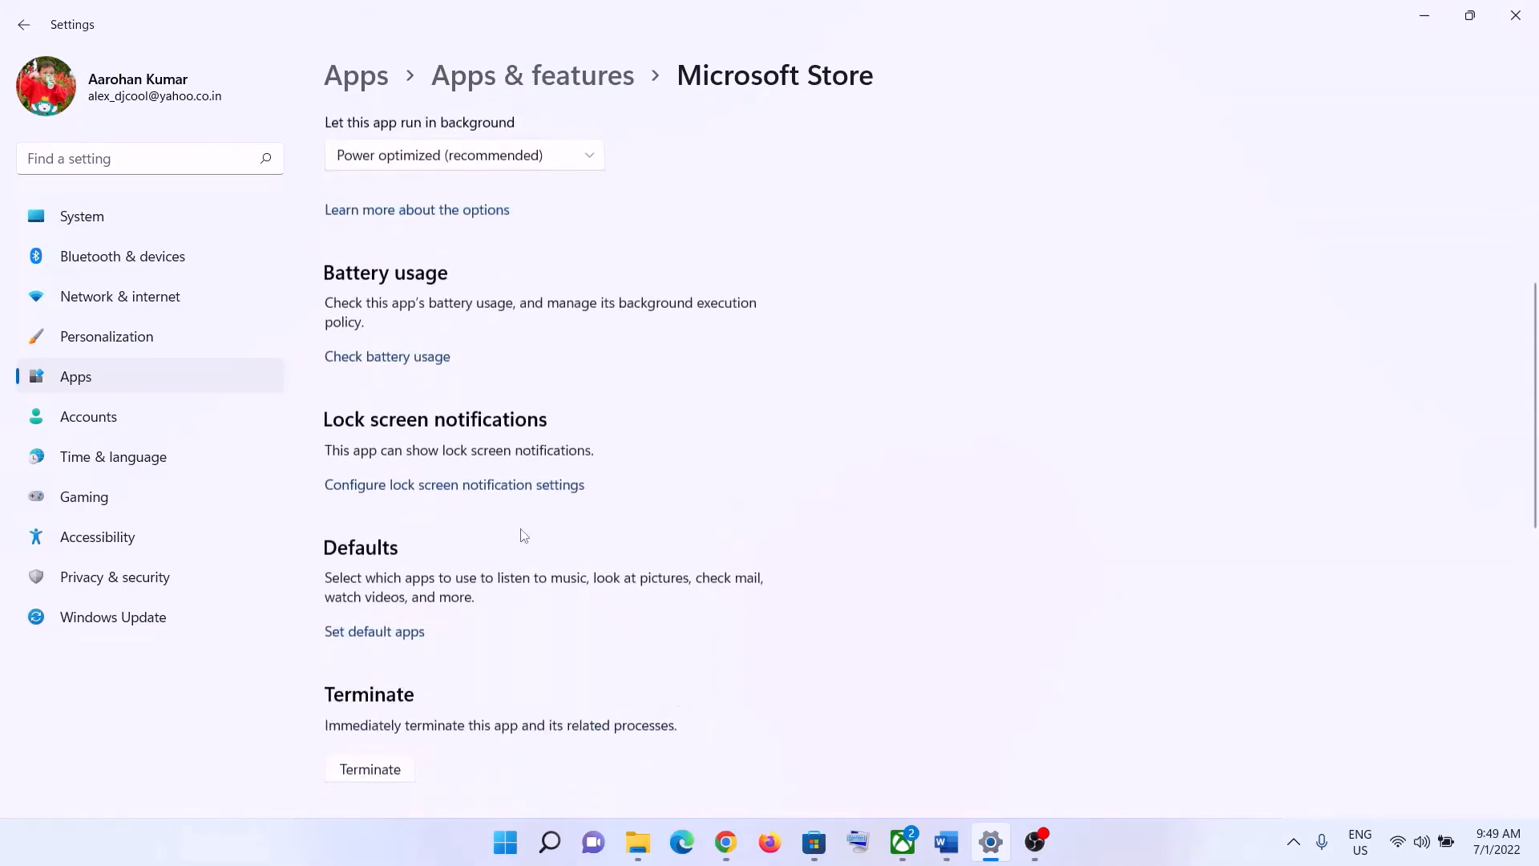
pyautogui.scroll(-2, 513, 542)
pyautogui.click(379, 585)
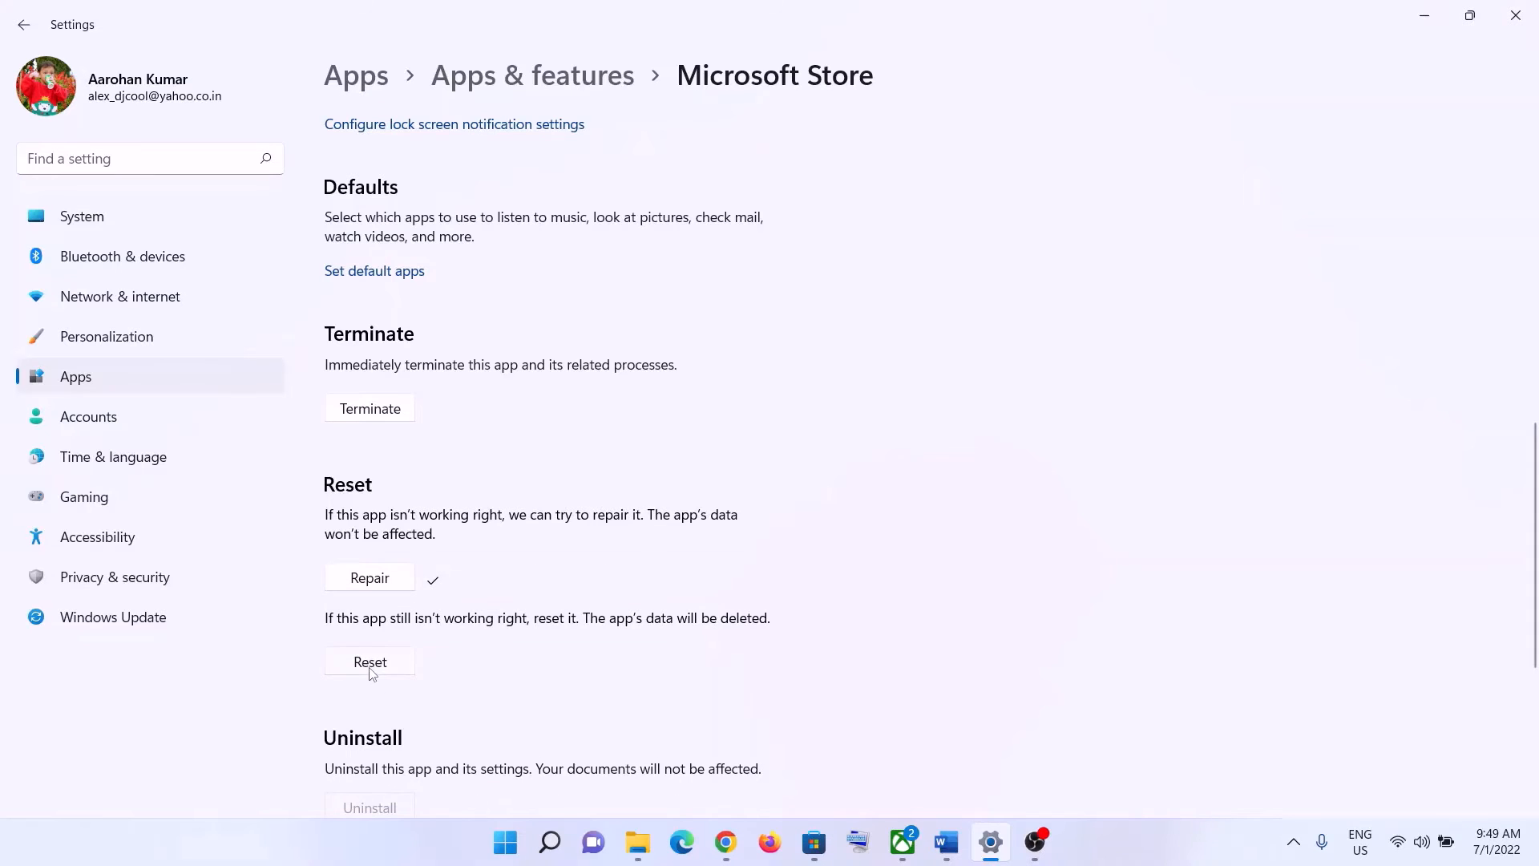
pyautogui.click(371, 671)
pyautogui.click(458, 622)
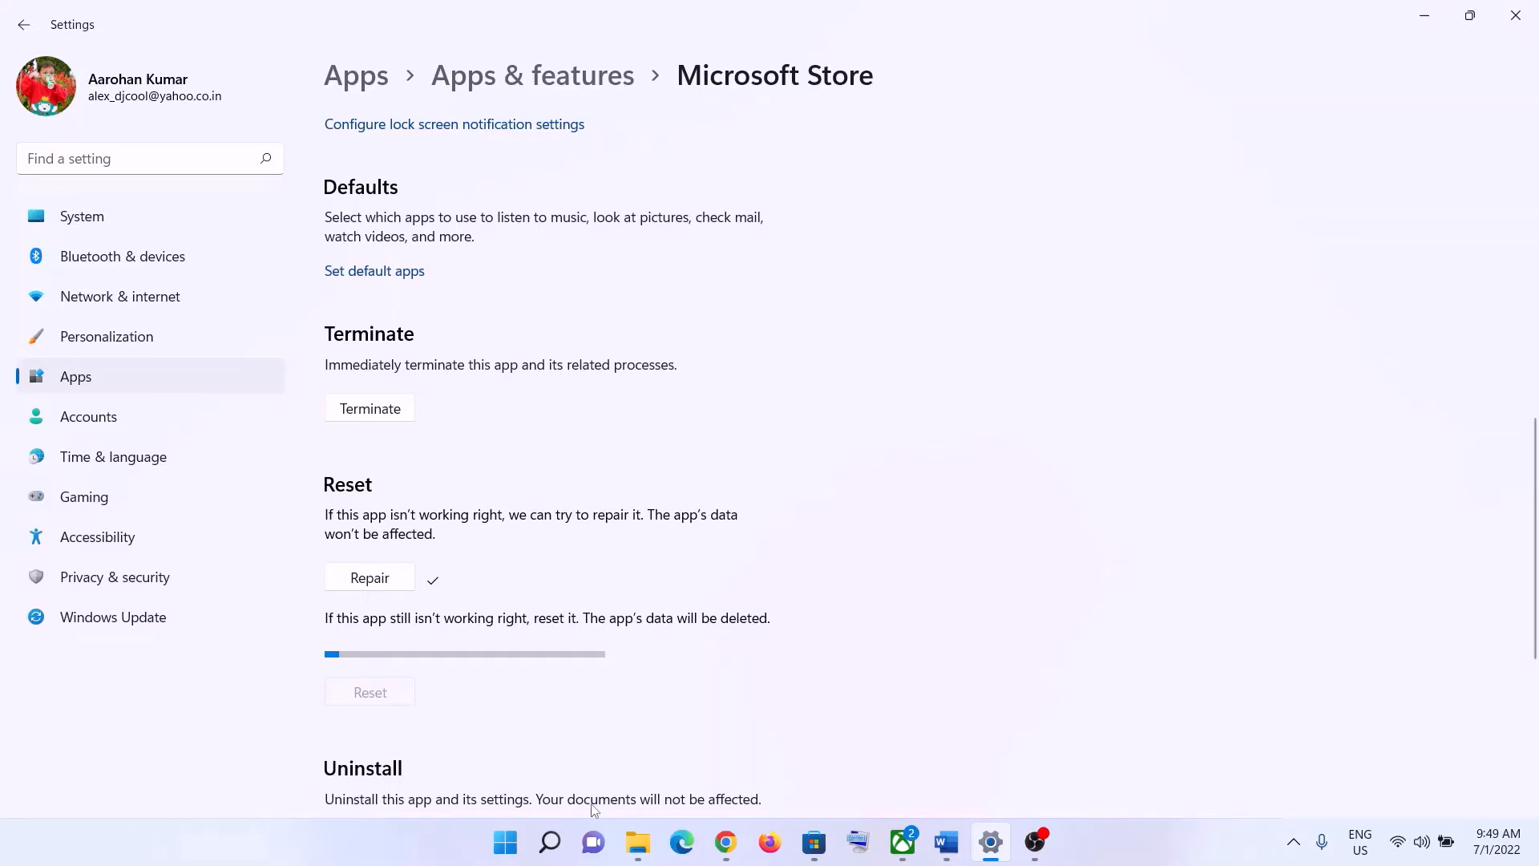
# - Search Windows for "xbox" and open the app settings of the Xbox app
pyautogui.click(505, 842)
pyautogui.write('x')
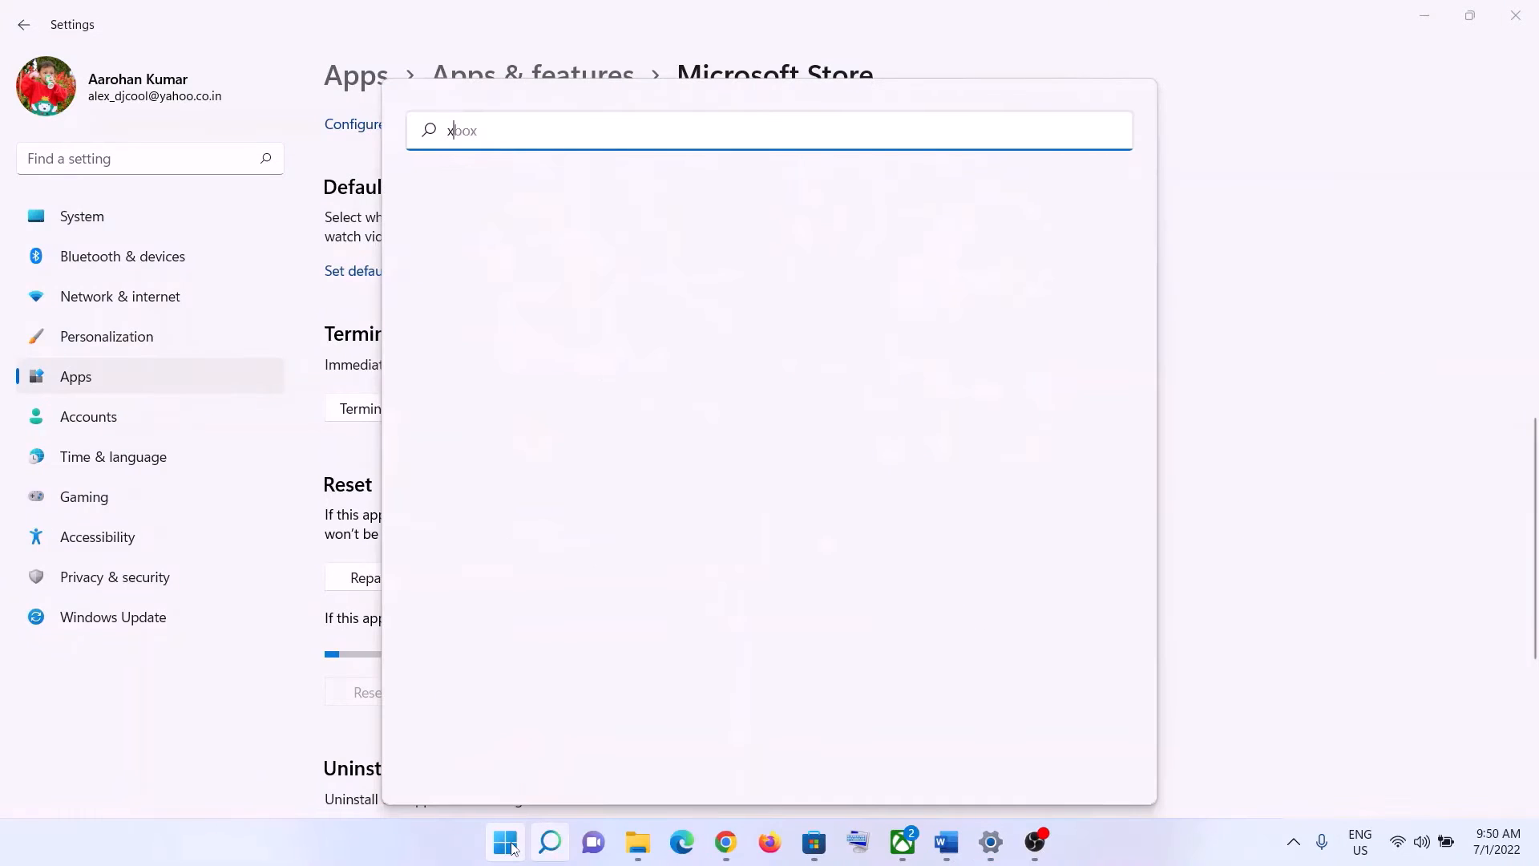
pyautogui.write('box')
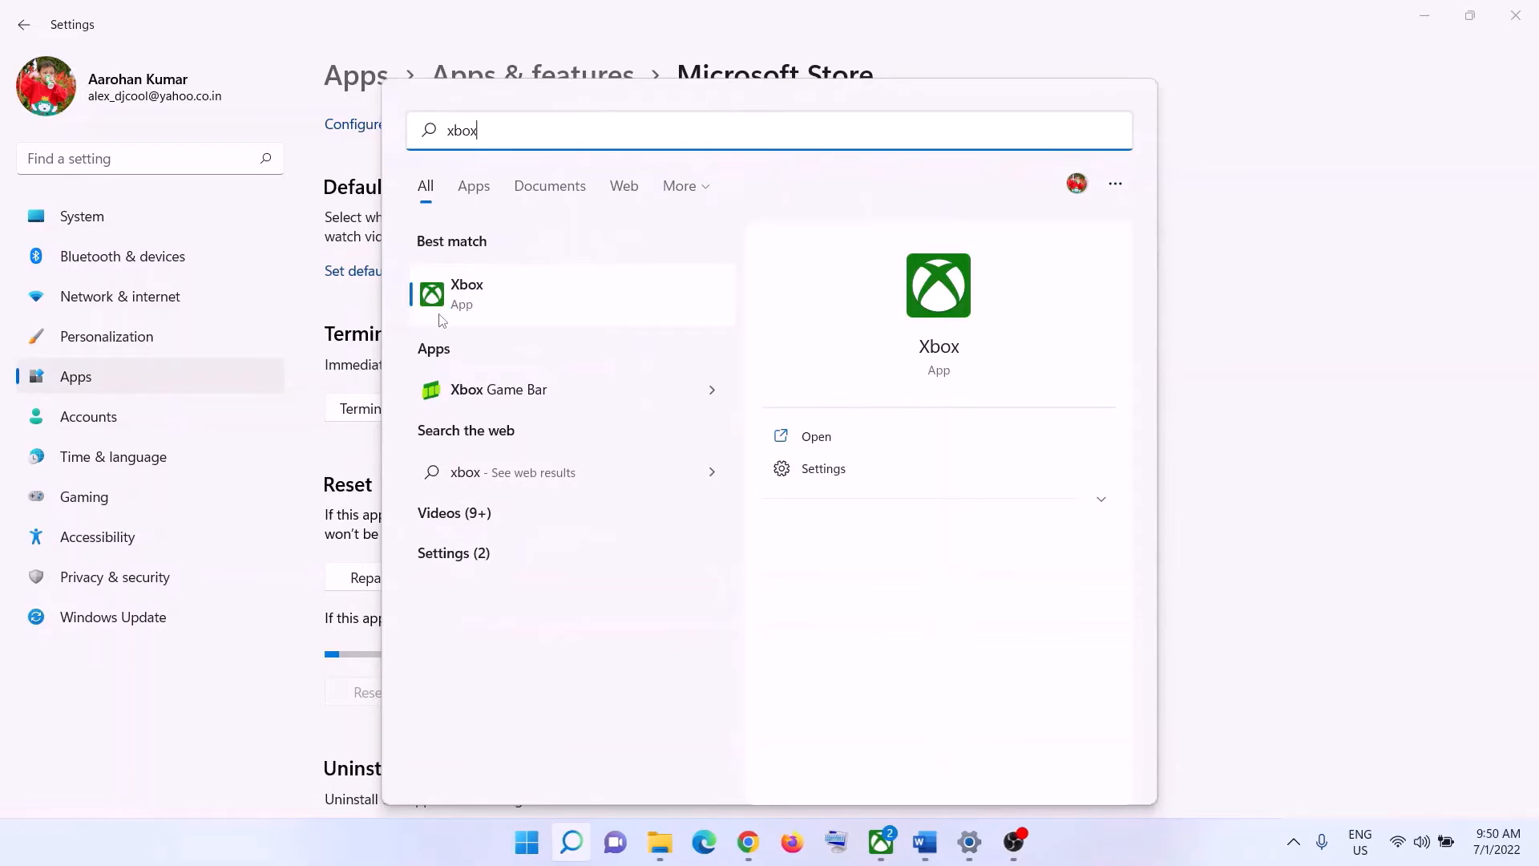
pyautogui.rightClick(479, 293)
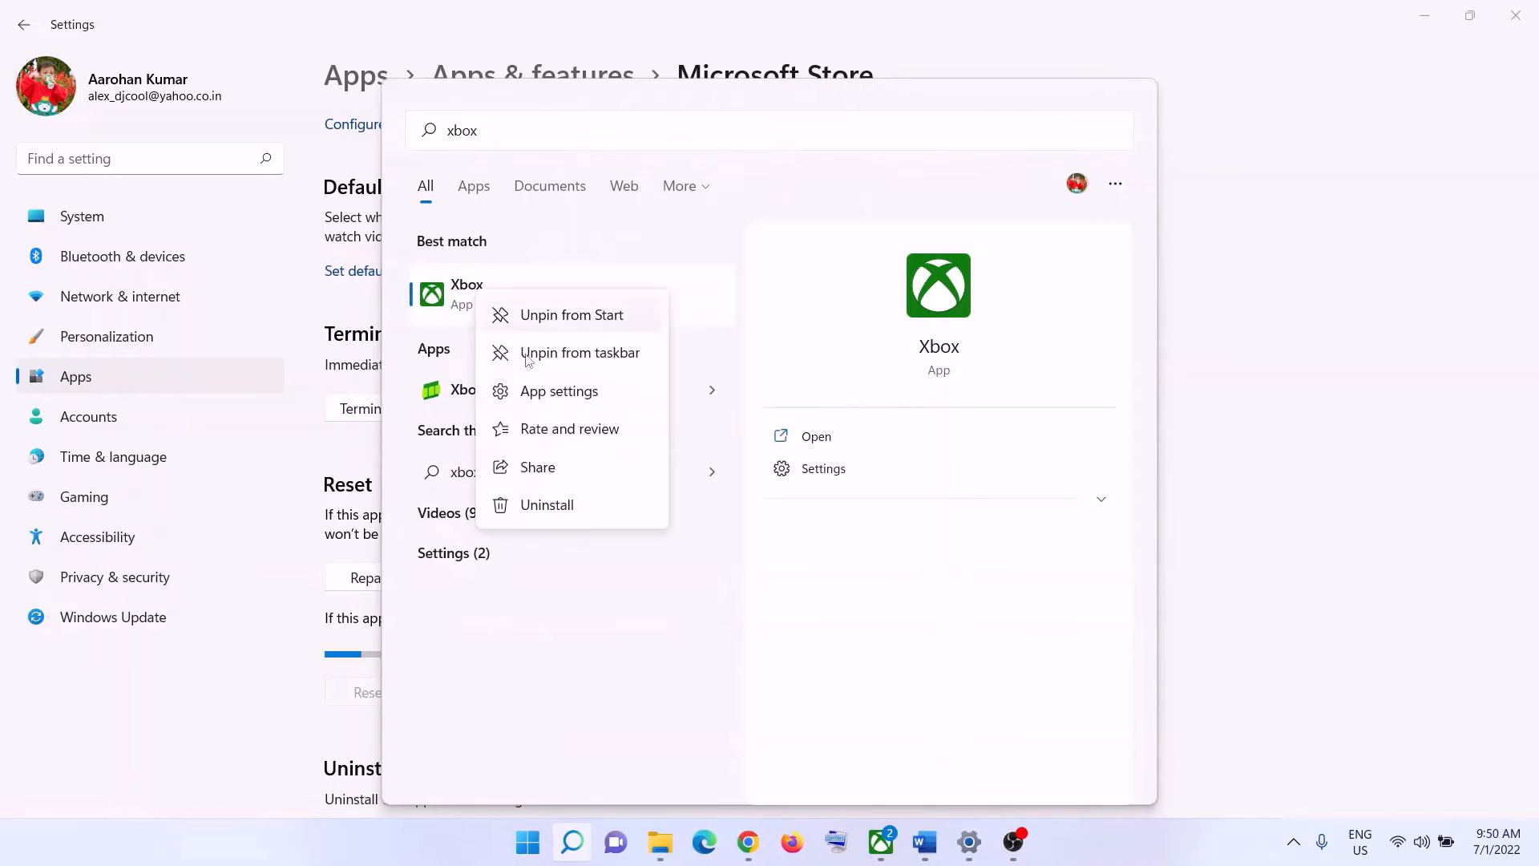
pyautogui.click(559, 396)
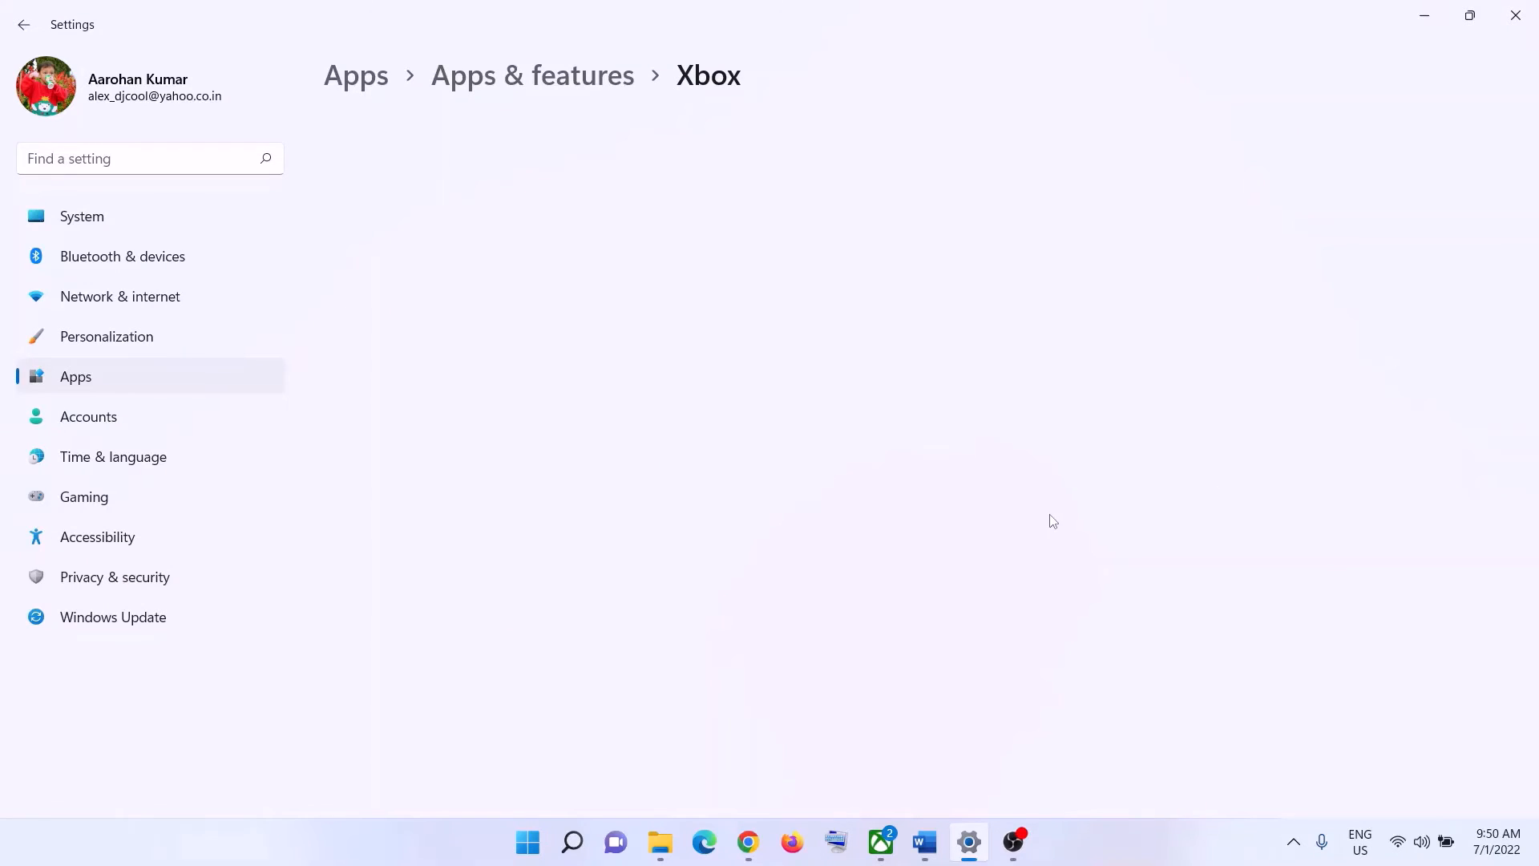
# - Repair the Xbox app, then reset it and confirm the data deletion
pyautogui.scroll(-10, 735, 601)
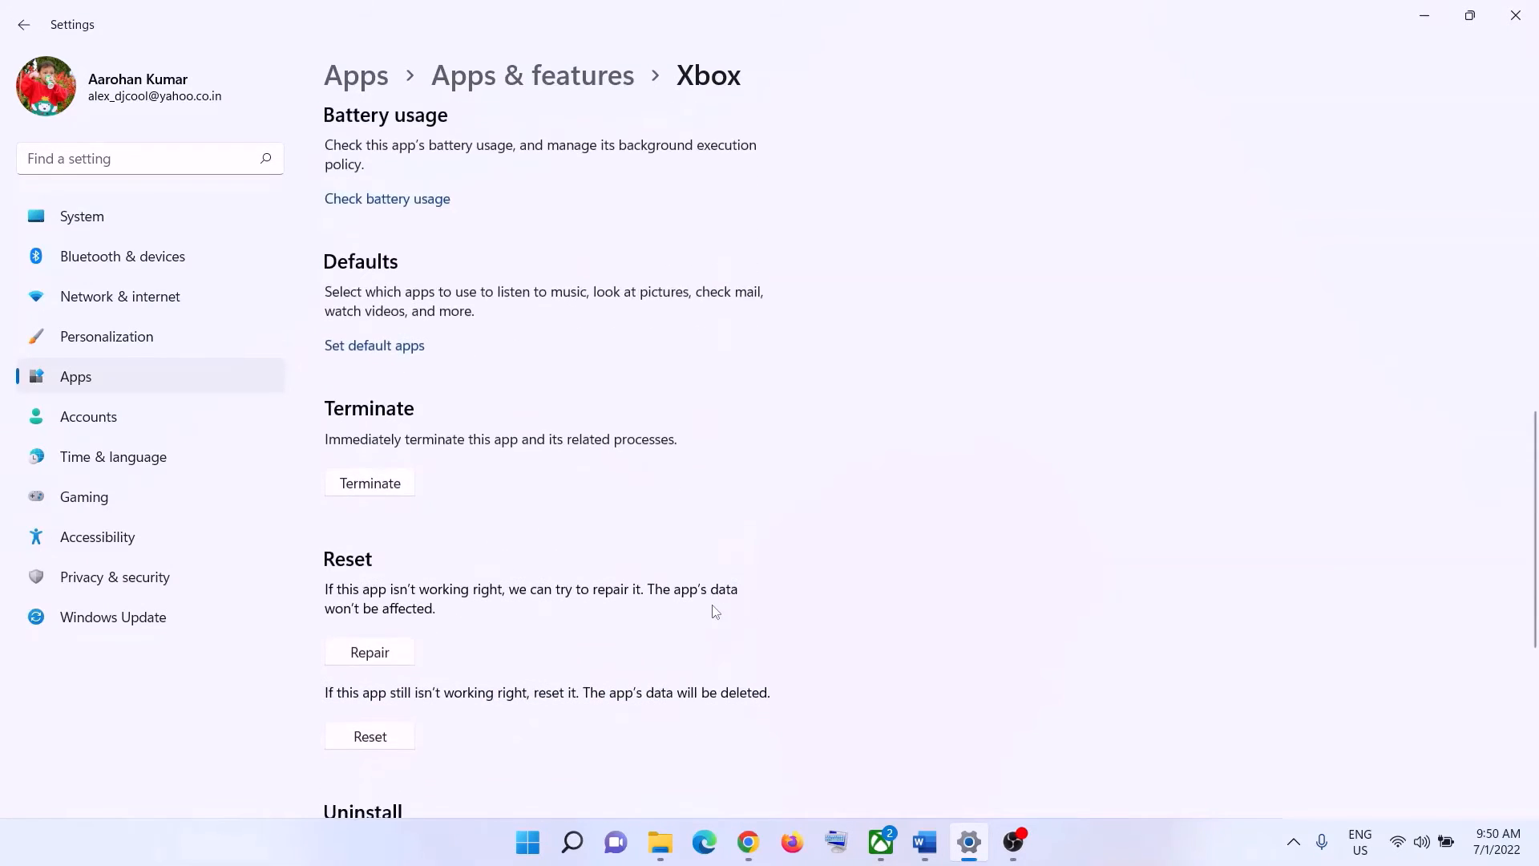
pyautogui.scroll(-3, 716, 612)
pyautogui.click(400, 439)
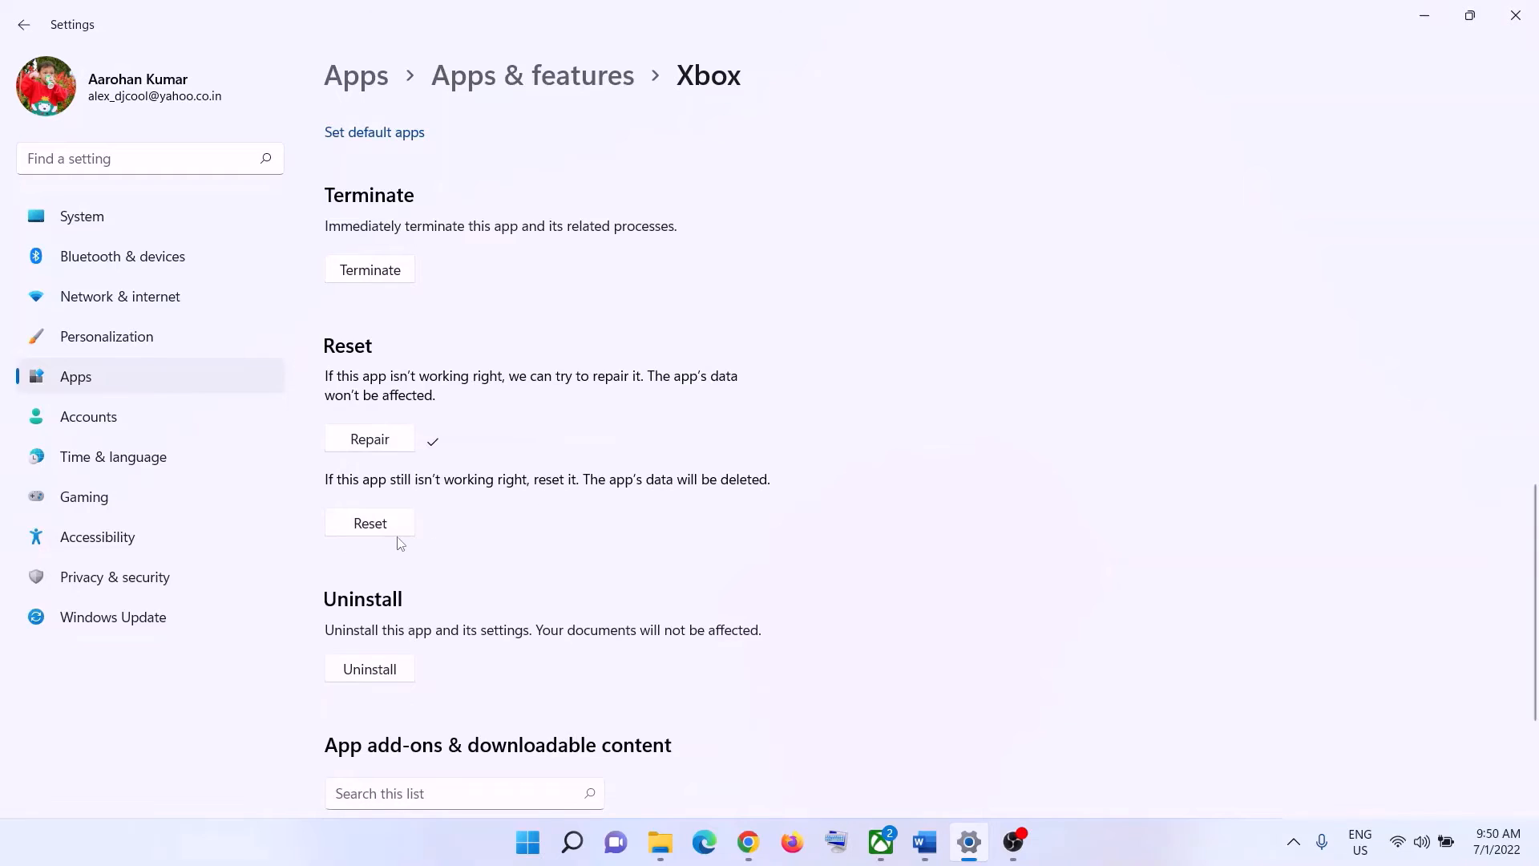
pyautogui.click(393, 529)
pyautogui.click(486, 484)
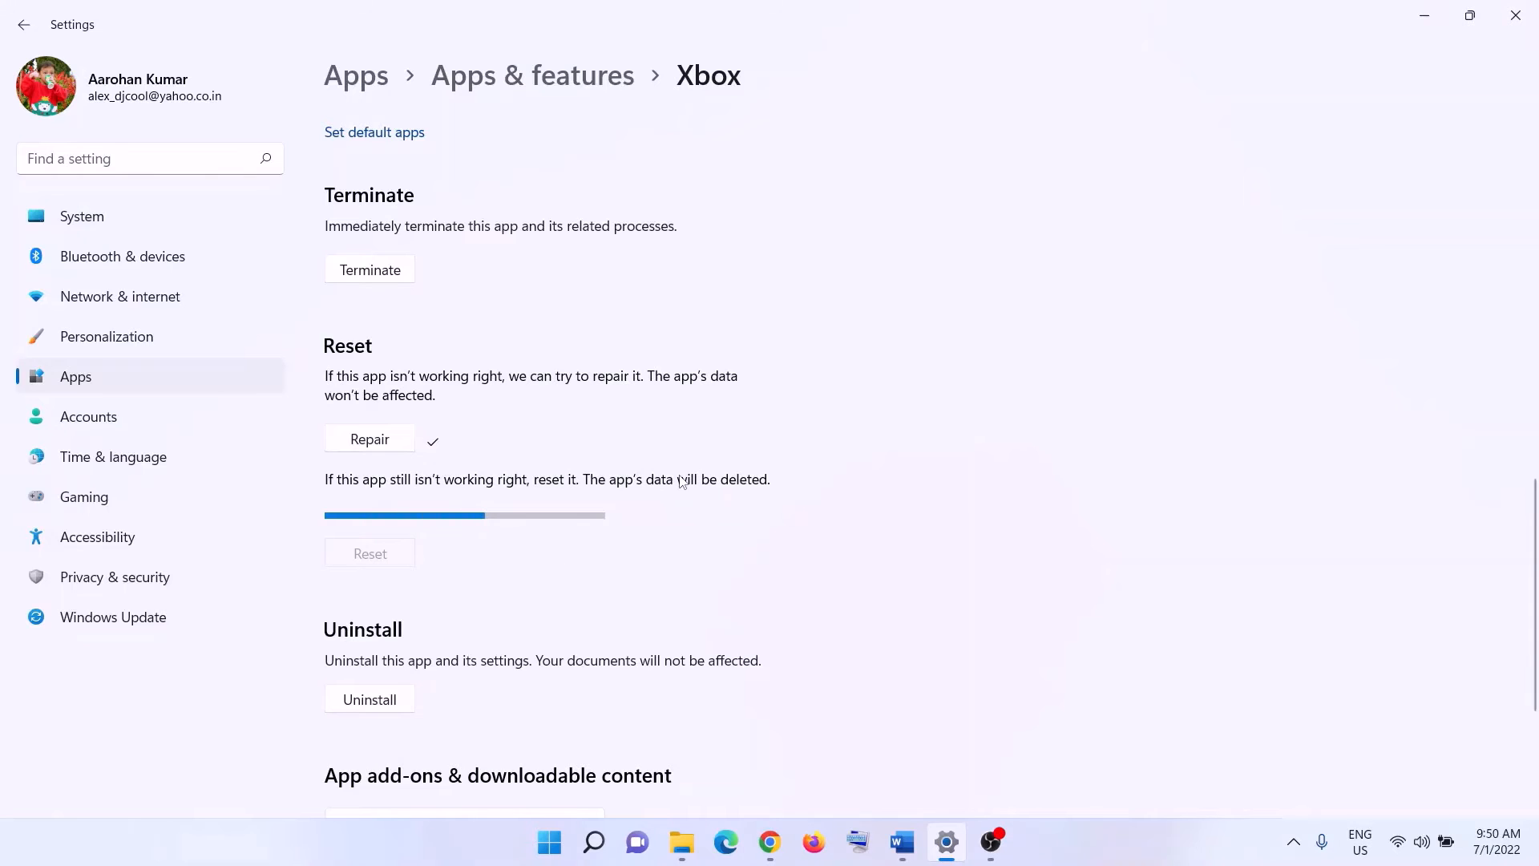
# - Switch back to the Word document and copy the full Get-AppxPackage command from Step 12
pyautogui.click(903, 842)
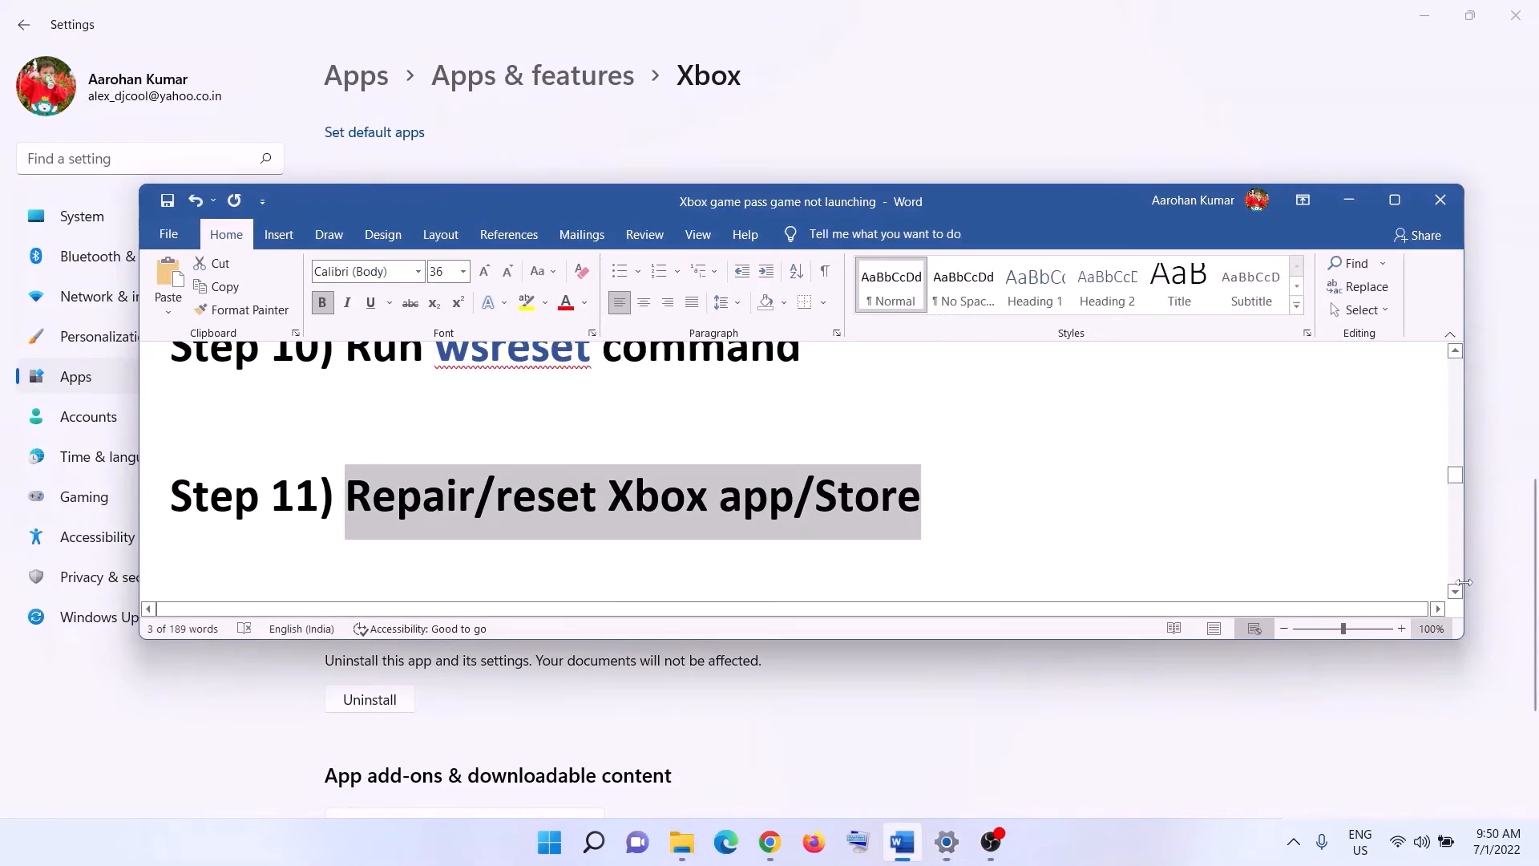
pyautogui.scroll(-1, 745, 490)
pyautogui.scroll(-5, 744, 490)
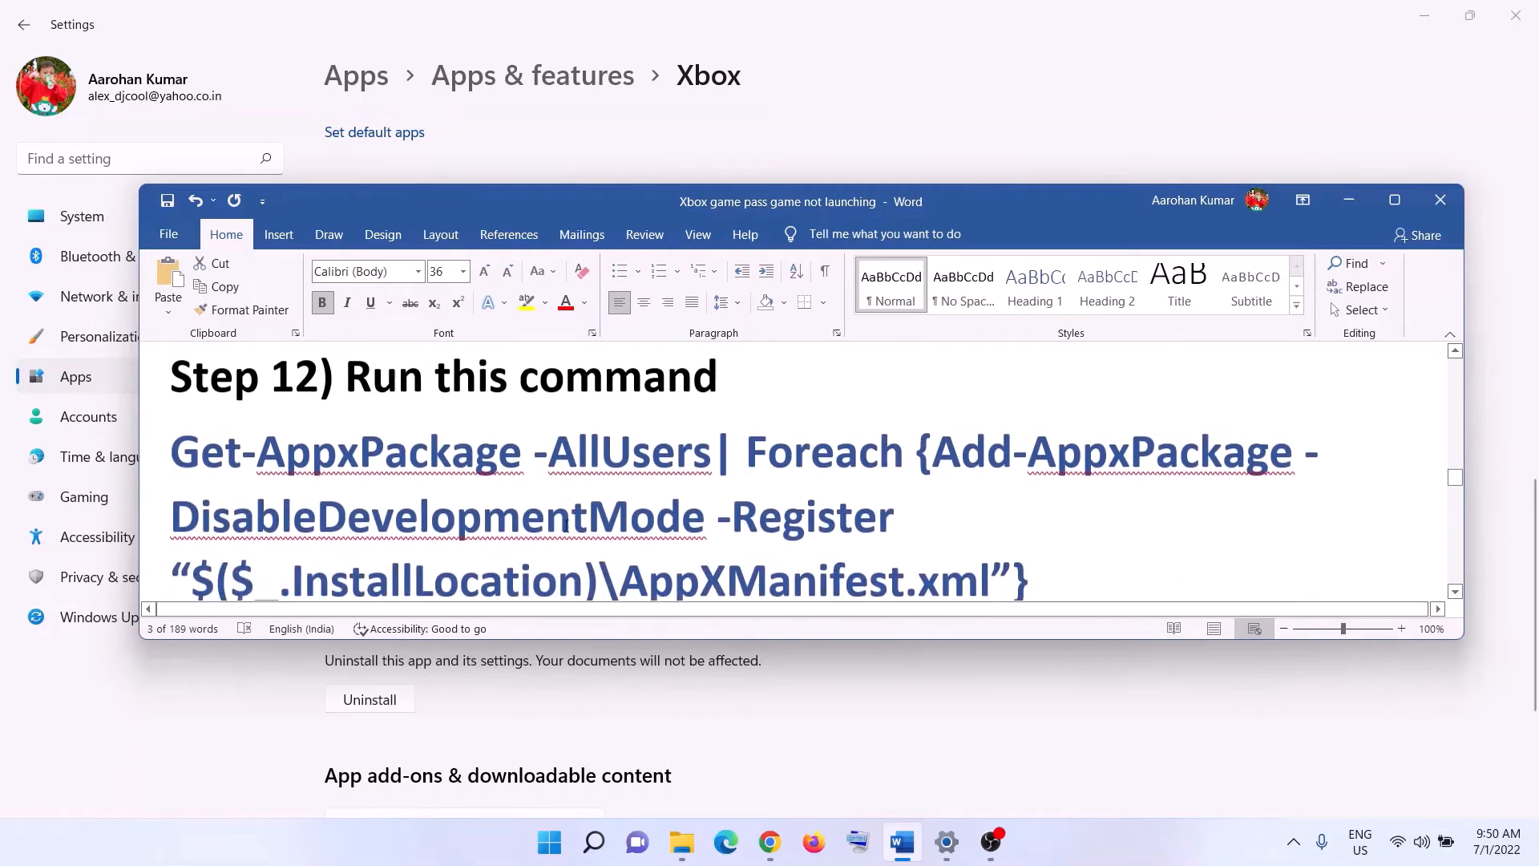
pyautogui.moveTo(1078, 535); pyautogui.dragTo(171, 385)
pyautogui.scroll(1, 365, 433)
pyautogui.rightClick(391, 475)
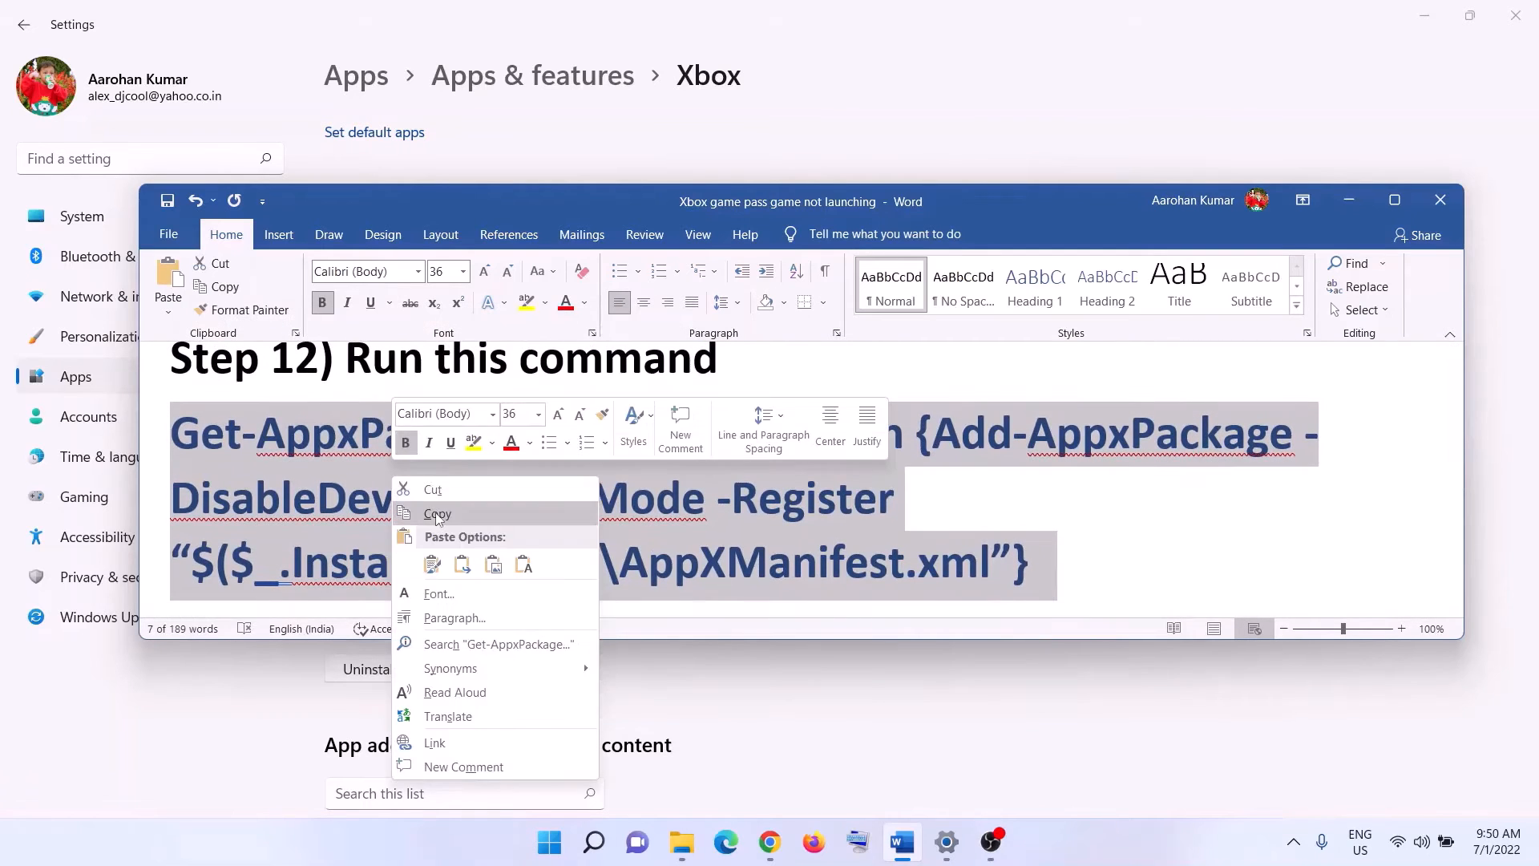
pyautogui.click(432, 515)
# - Run the copied Get-AppxPackage command in Windows PowerShell opened as administrator, and close the PowerShell window
pyautogui.click(549, 842)
pyautogui.write('po')
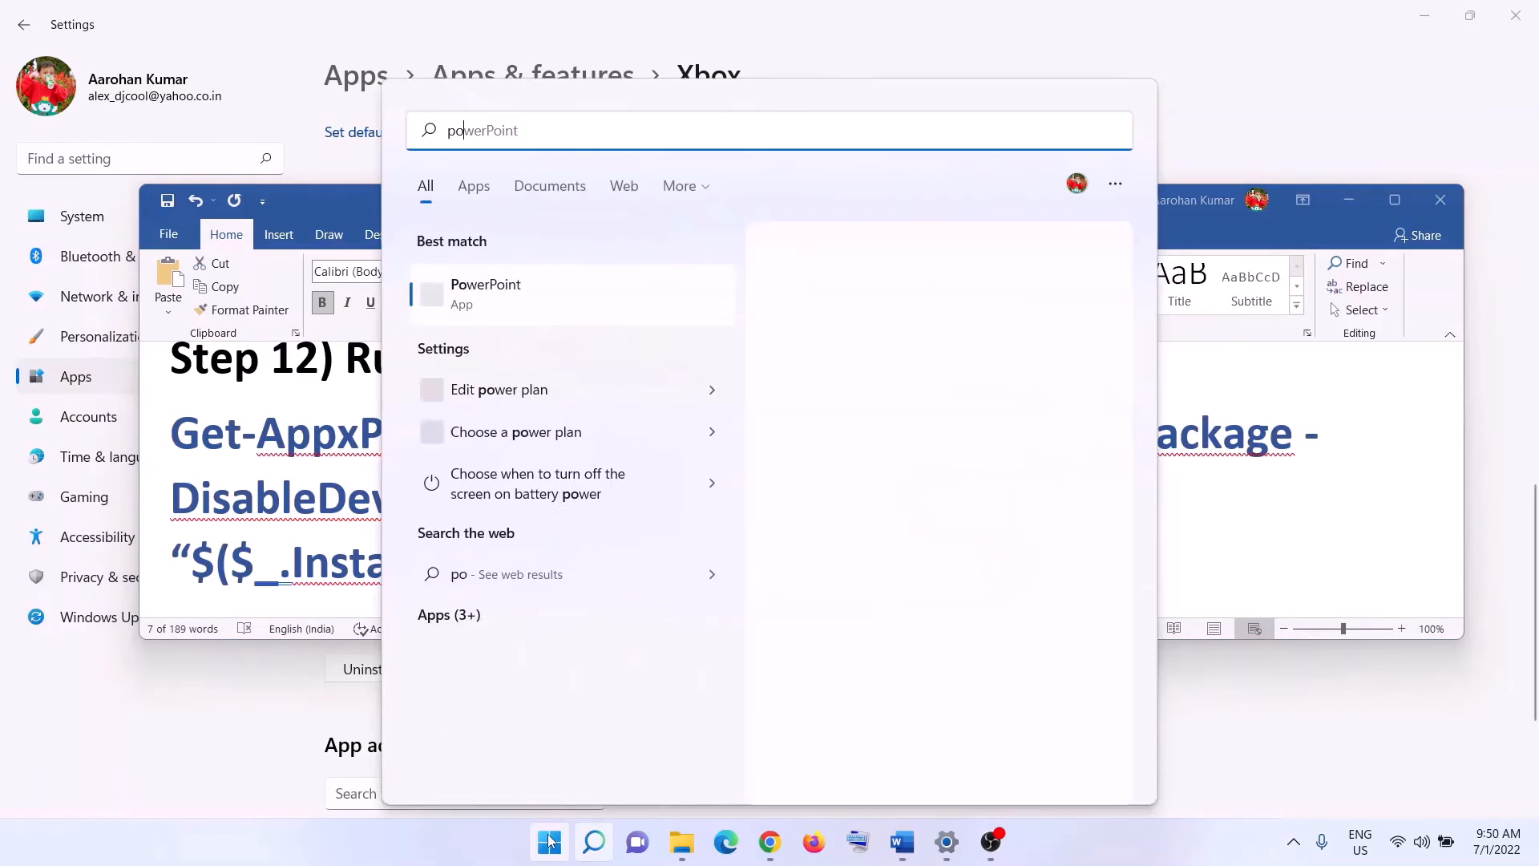
pyautogui.write('wershell')
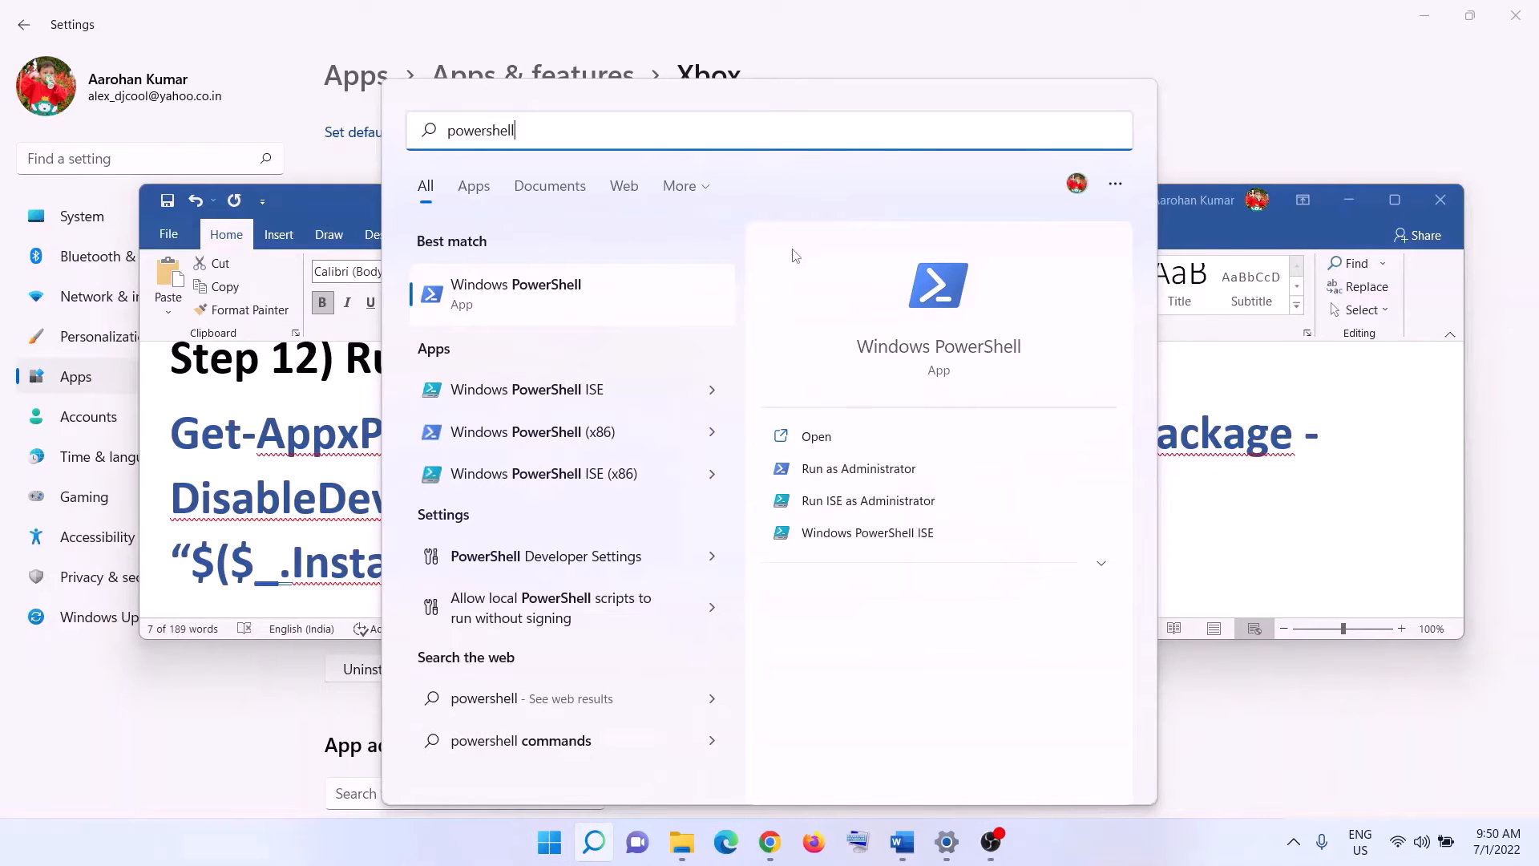
pyautogui.rightClick(578, 302)
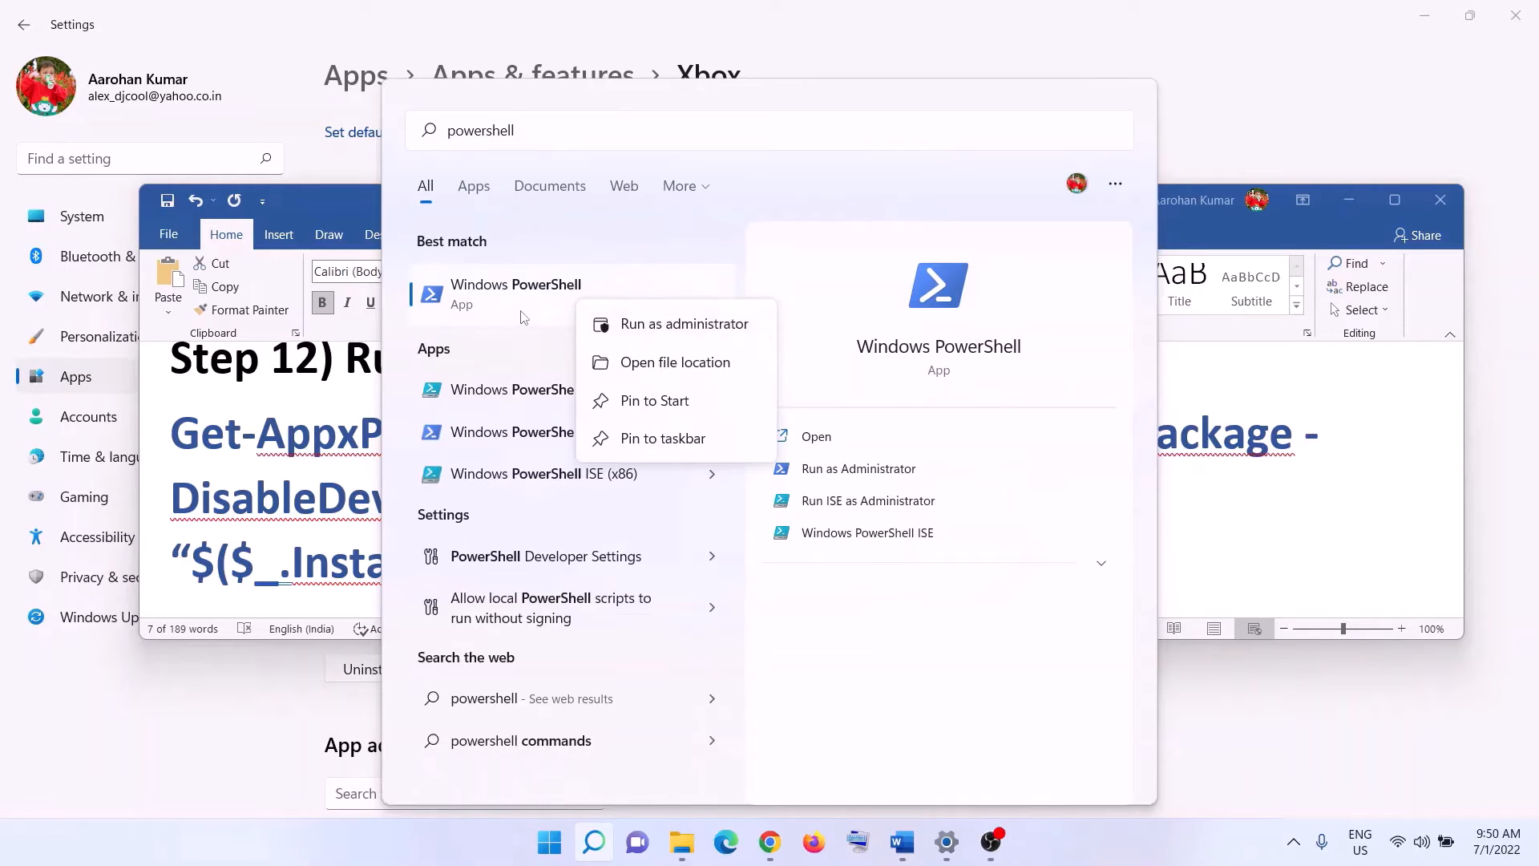
pyautogui.click(693, 329)
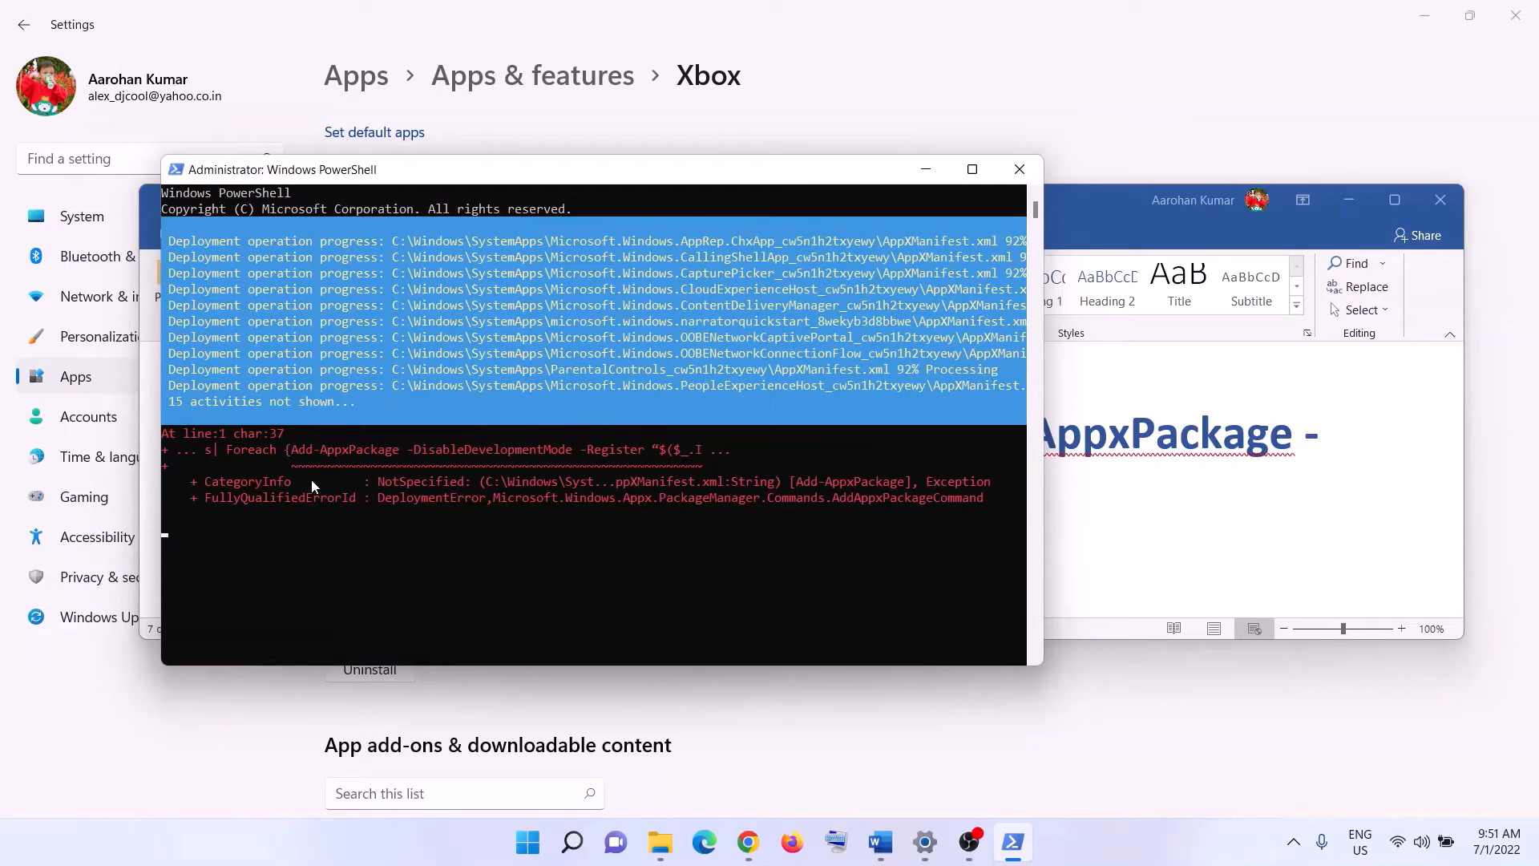
pyautogui.click(1091, 836)
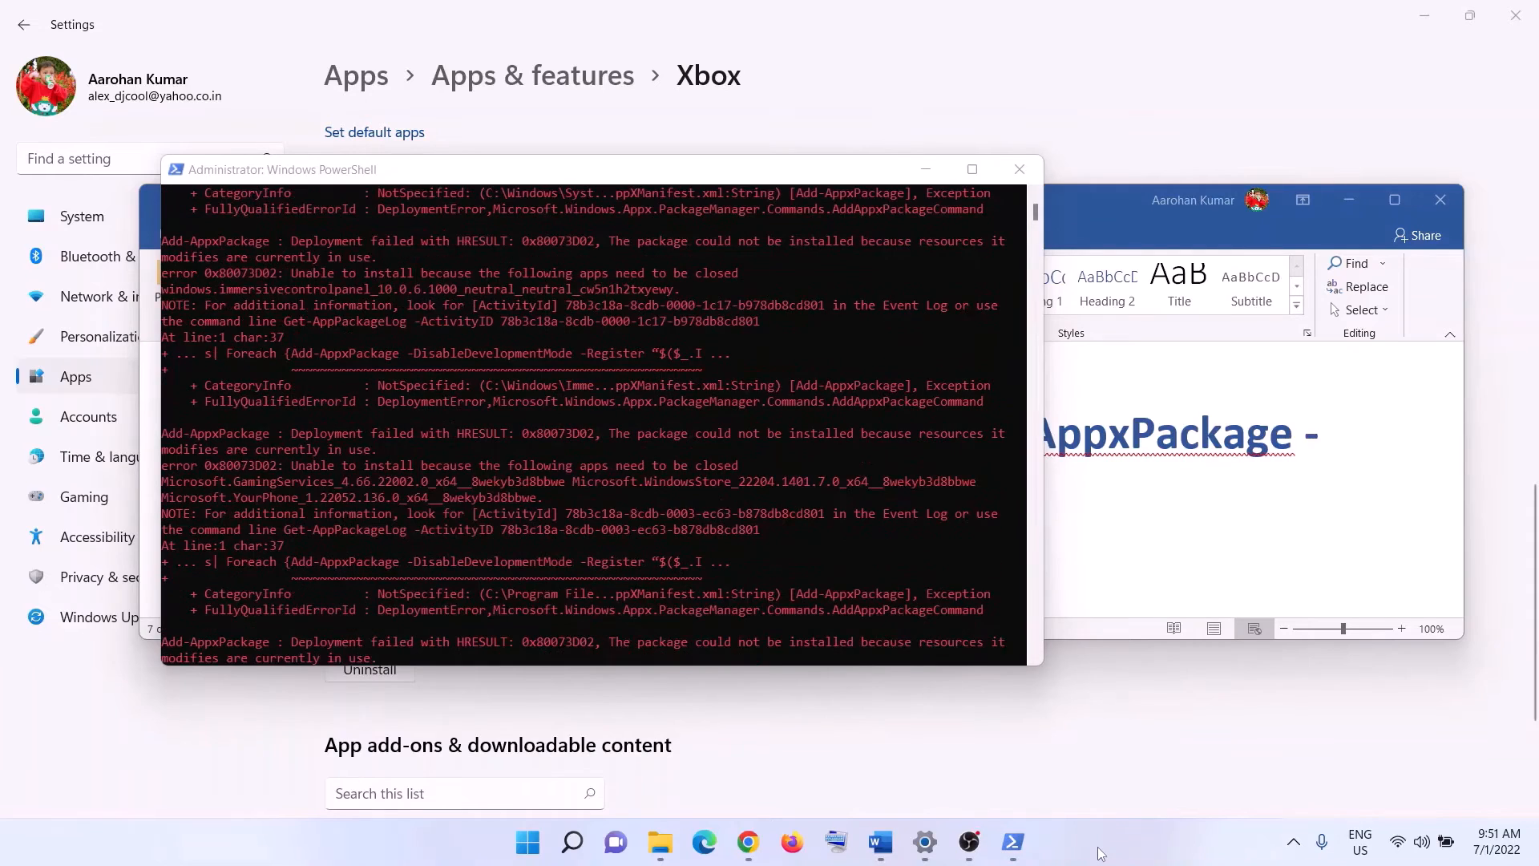
pyautogui.click(1020, 169)
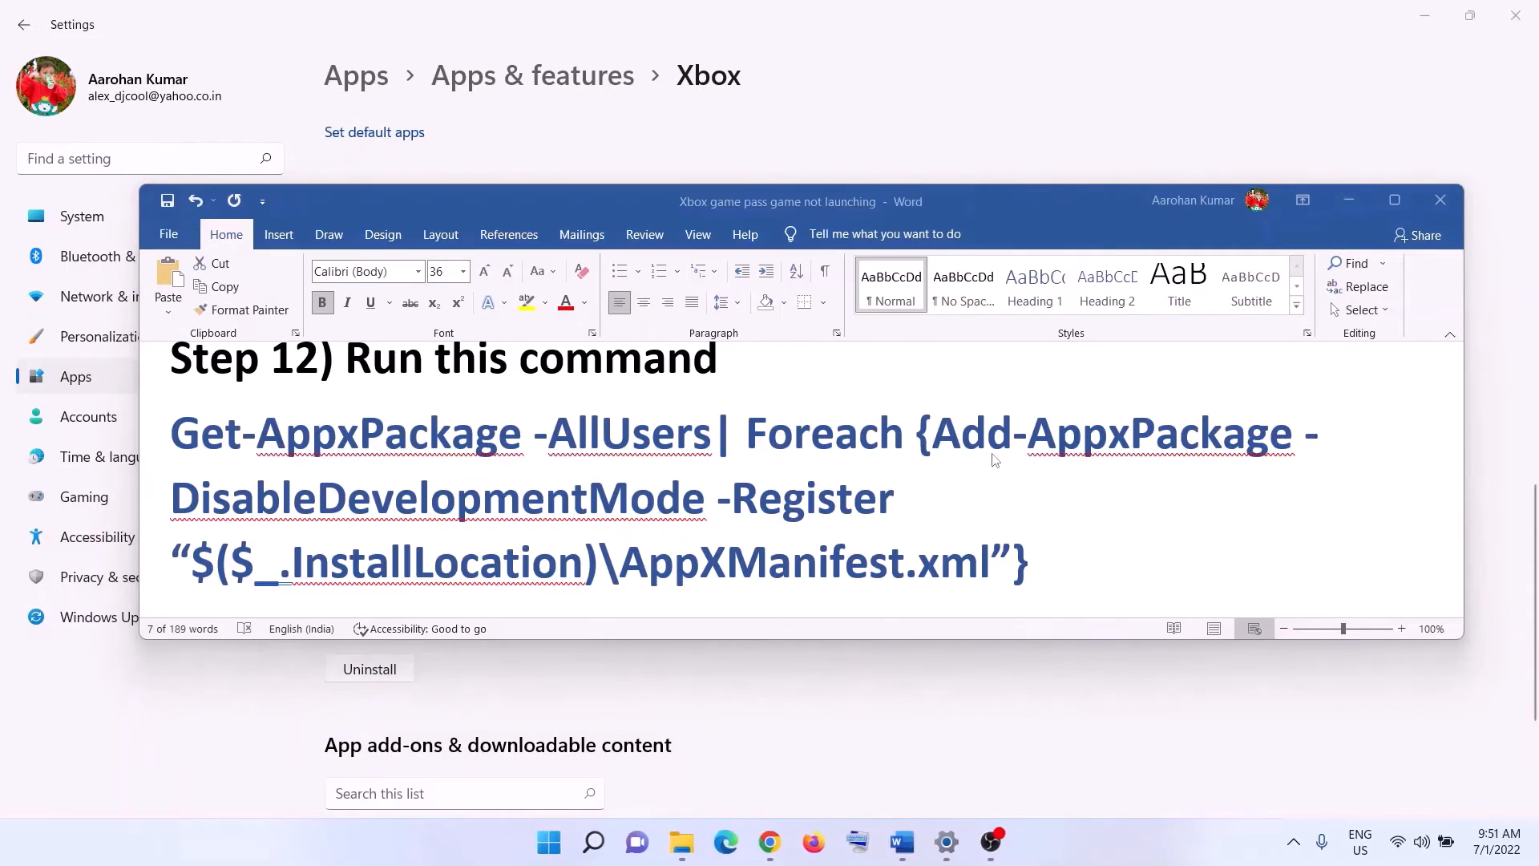
# - Highlight "Start all these services" in Step 13 of the Word document and maximize its window to show the service list
pyautogui.scroll(-3, 570, 476)
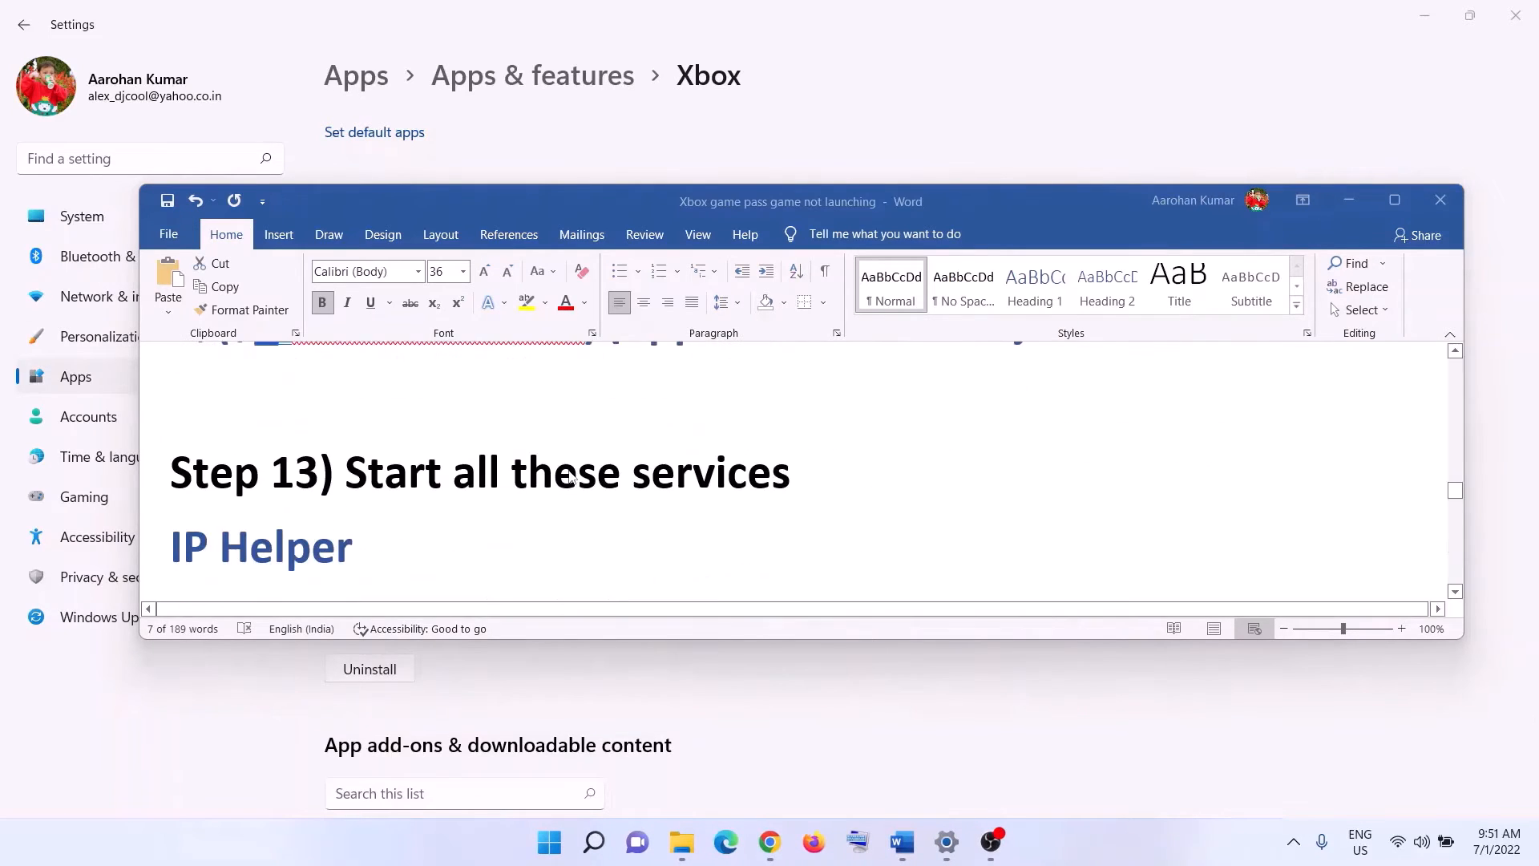
pyautogui.scroll(-1, 571, 476)
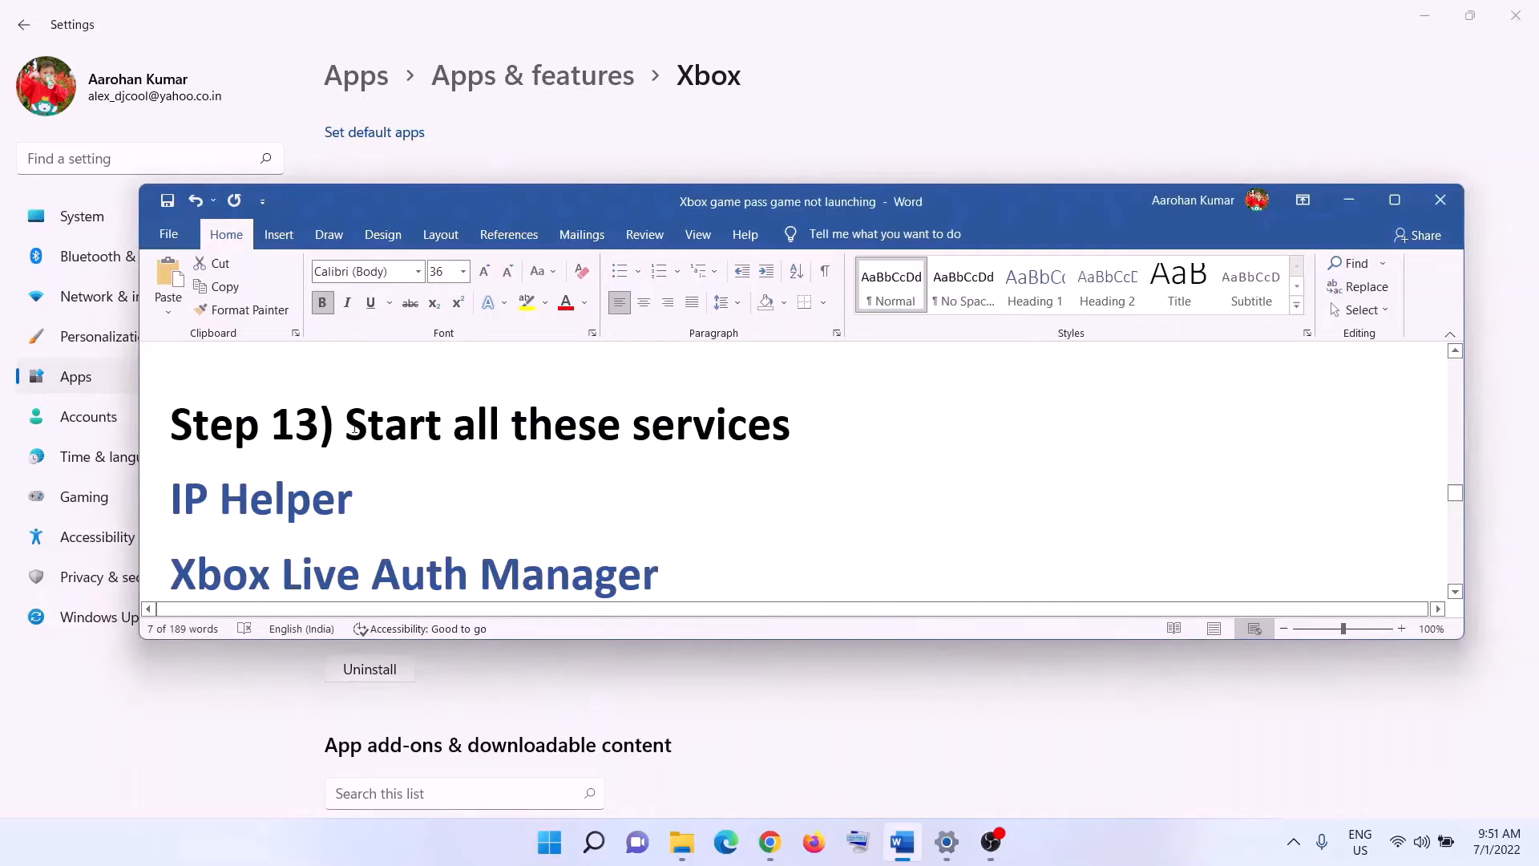
pyautogui.moveTo(347, 425); pyautogui.dragTo(790, 429)
pyautogui.click(1393, 200)
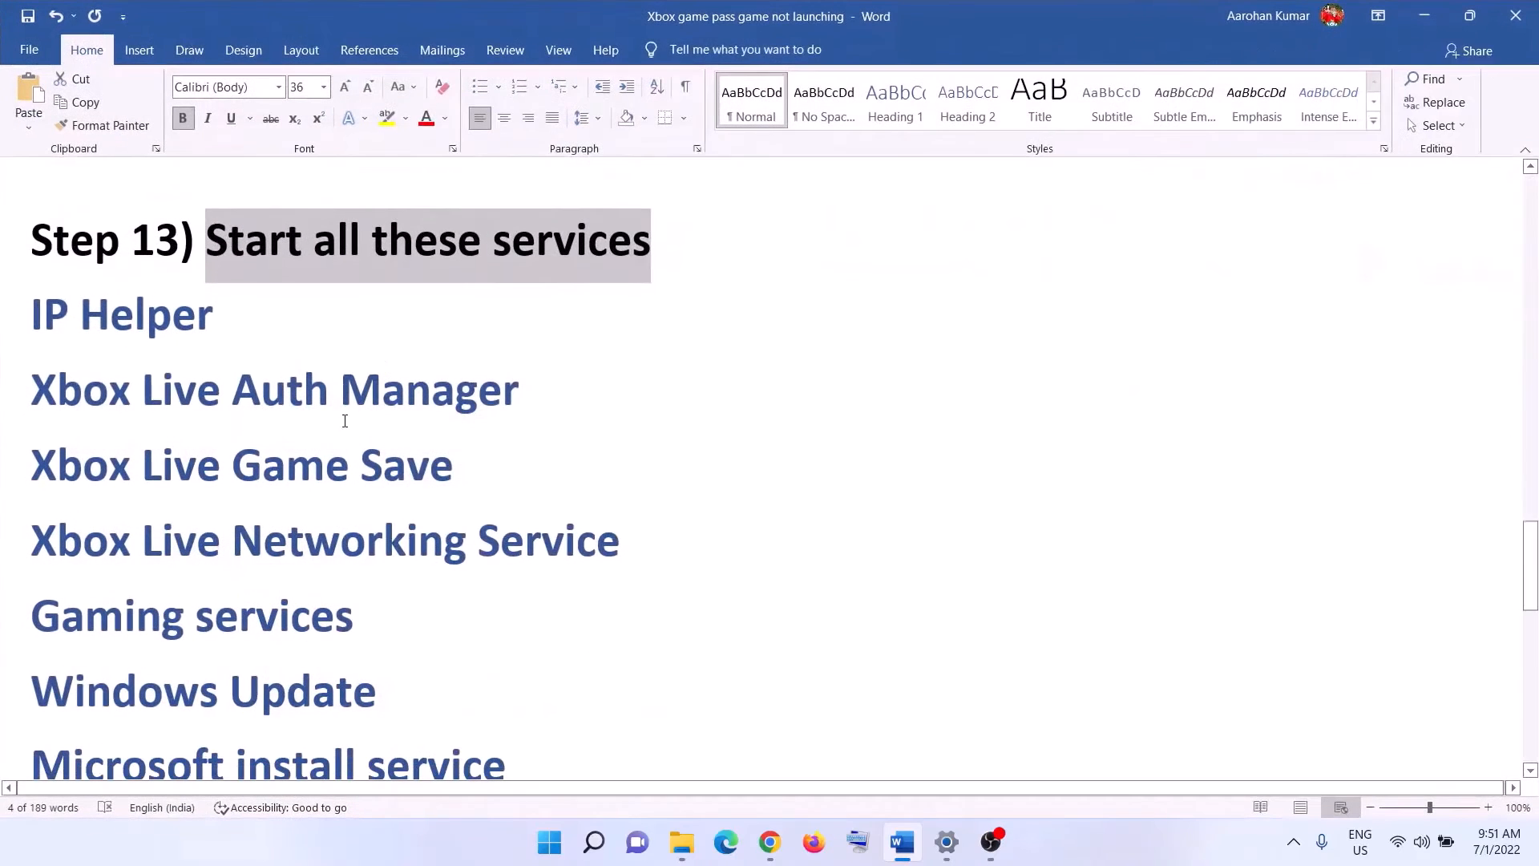
# - Search Windows for "services" and open the Services app
pyautogui.click(561, 842)
pyautogui.write('services')
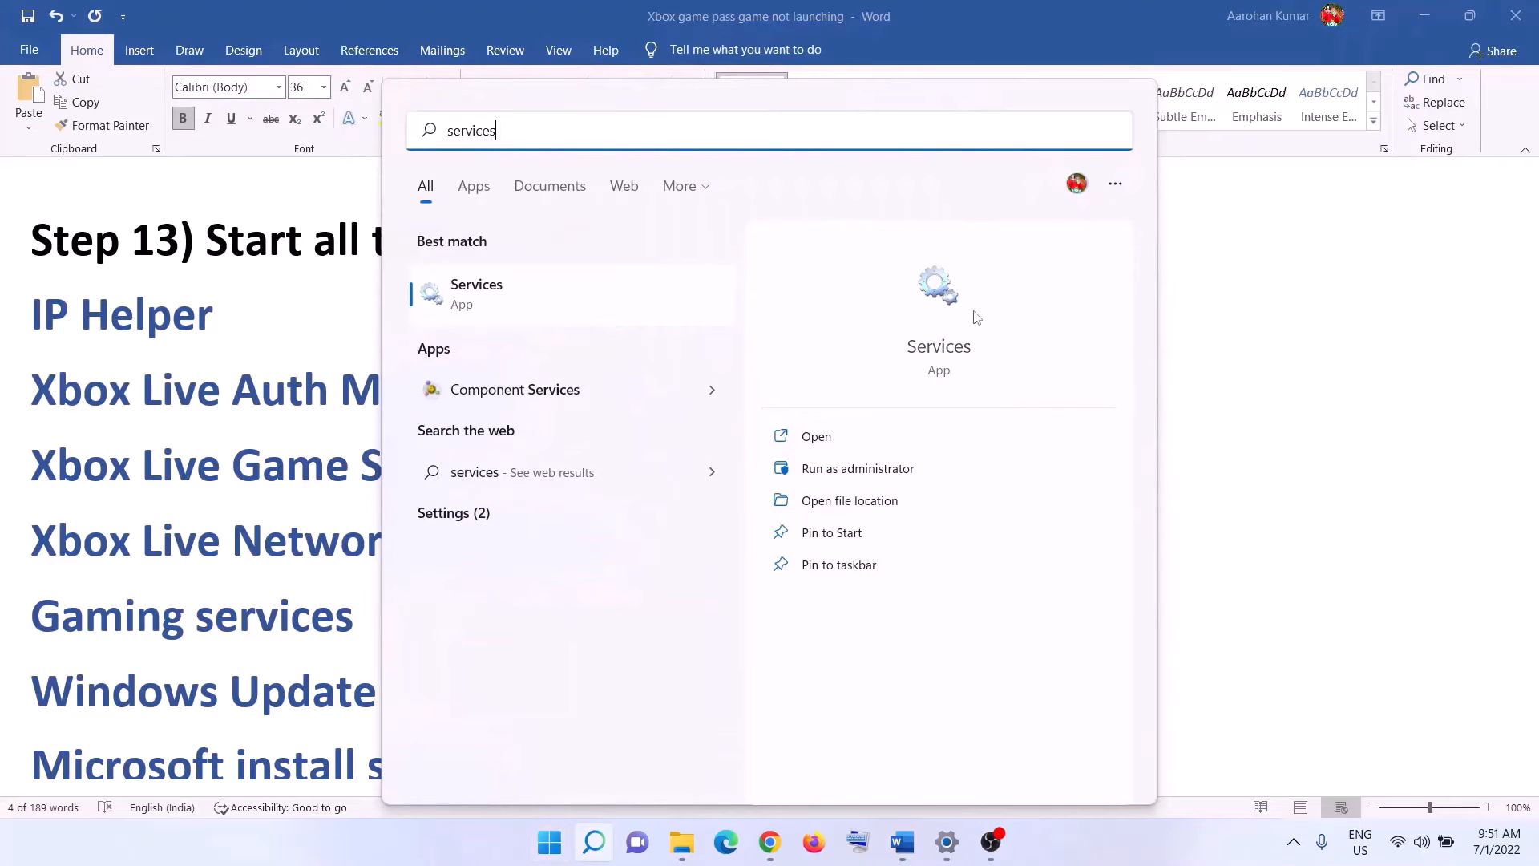
pyautogui.click(633, 309)
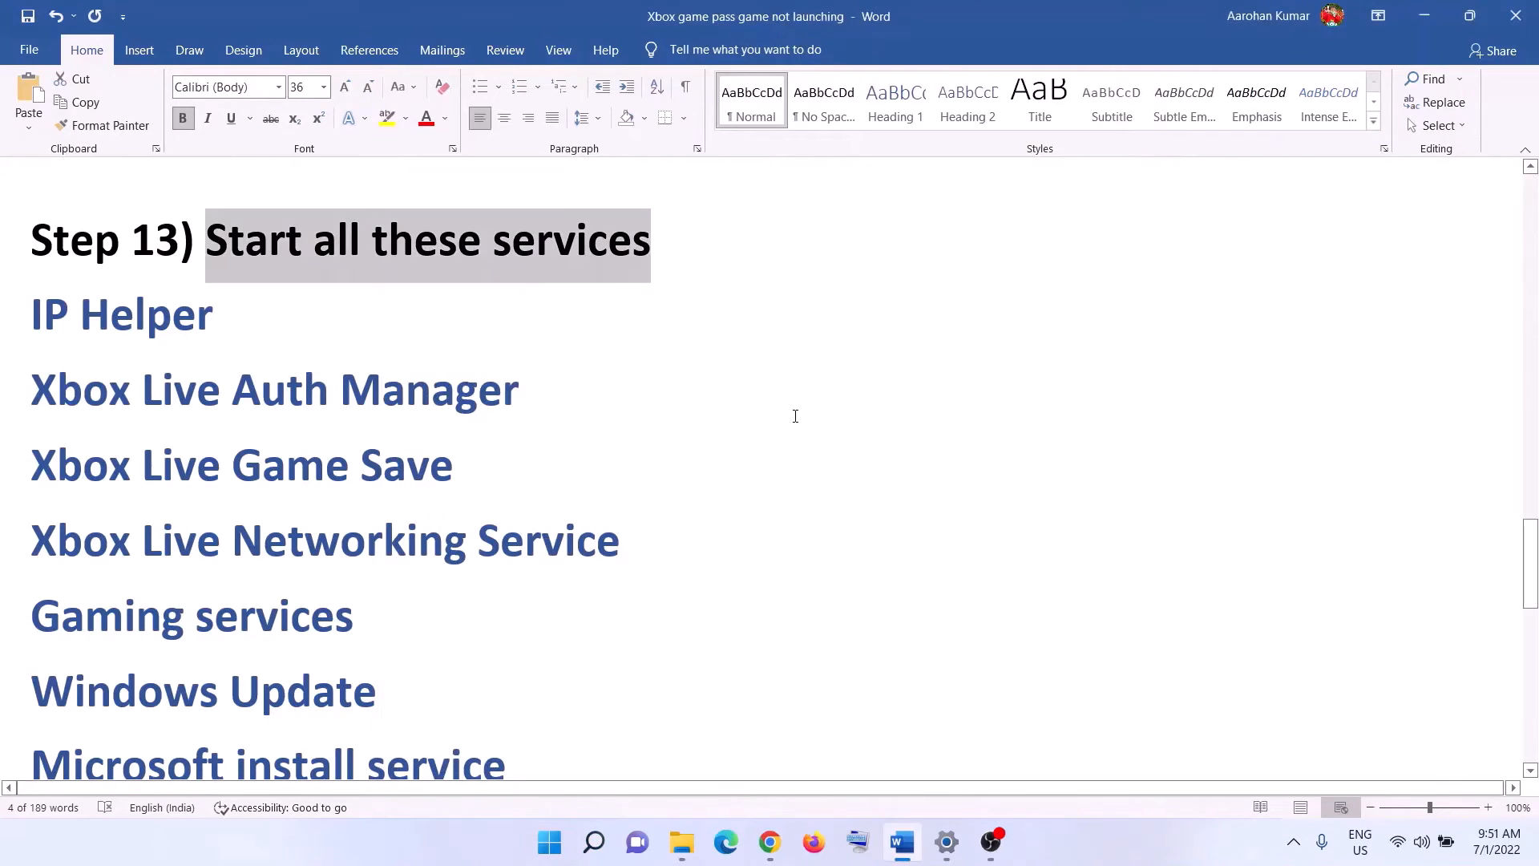
# - Open the properties of the IP Helper service, choose Automatic as its startup type, and confirm
pyautogui.click(423, 553)
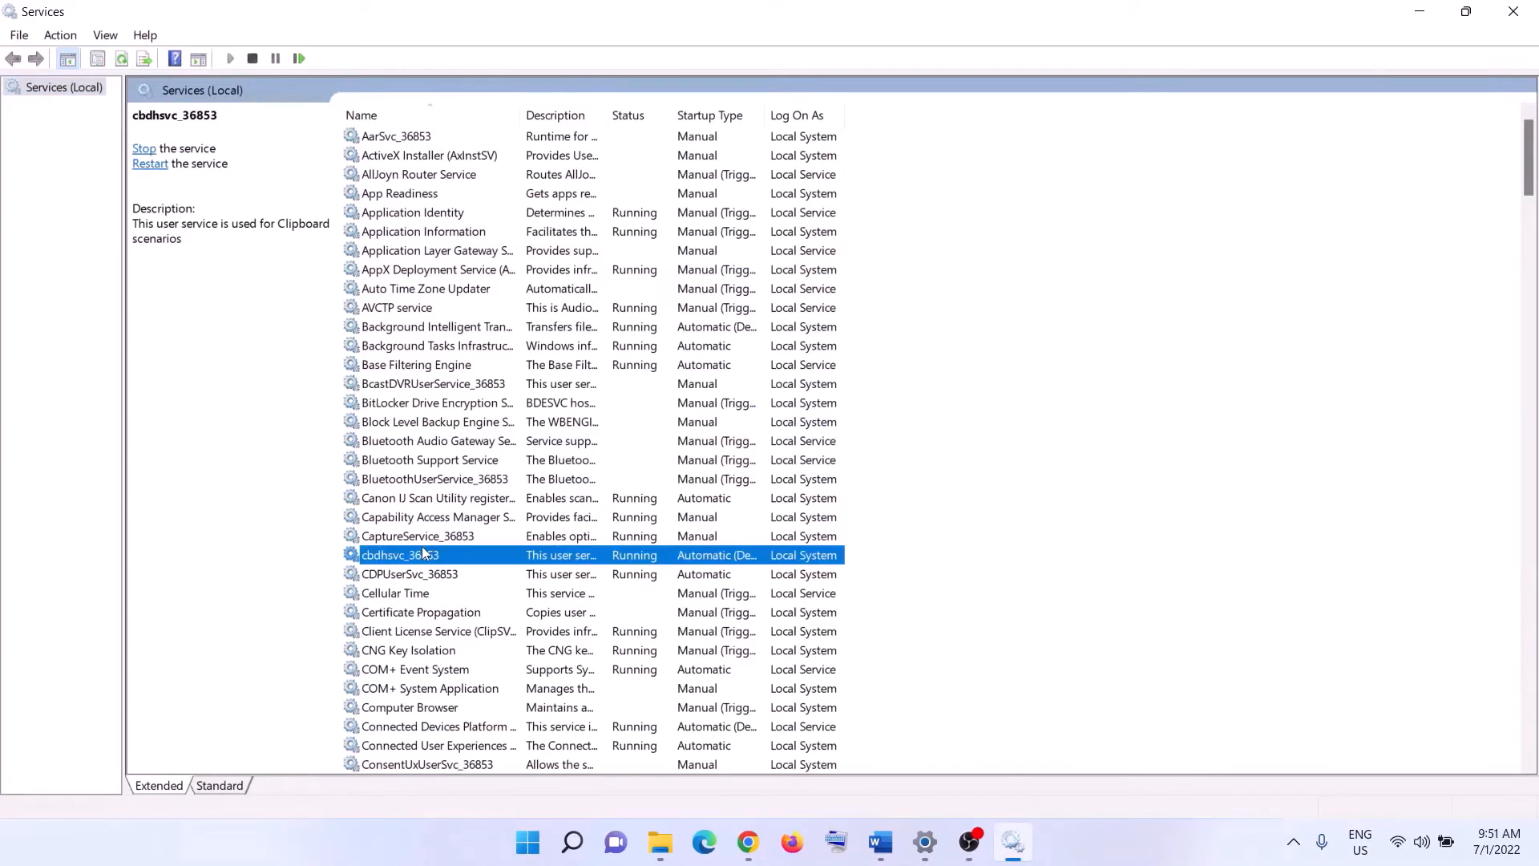
pyautogui.press('i')
pyautogui.click(404, 367)
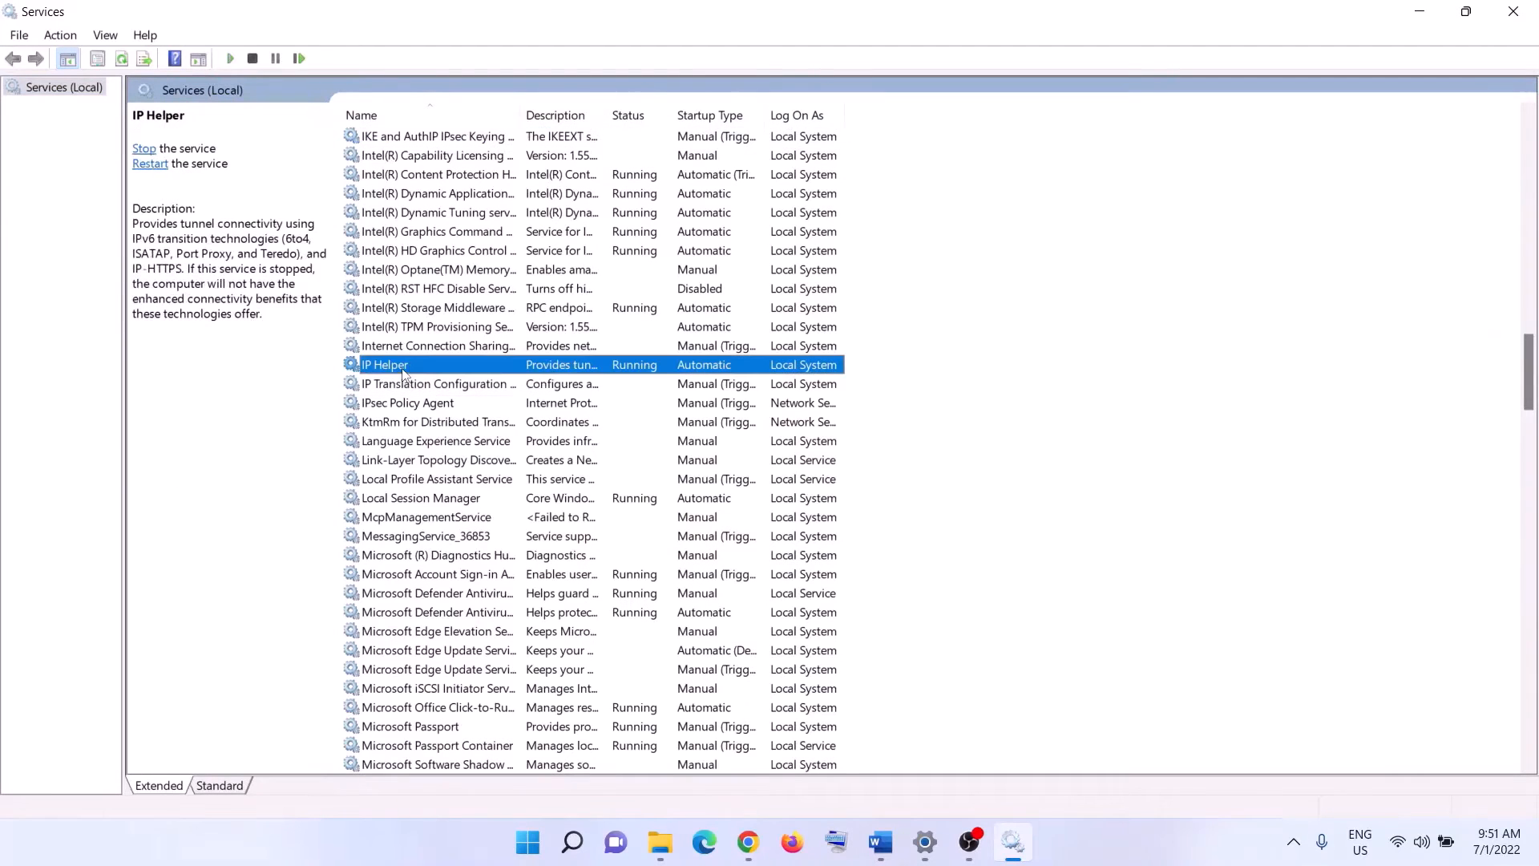
pyautogui.doubleClick(418, 369)
pyautogui.click(705, 396)
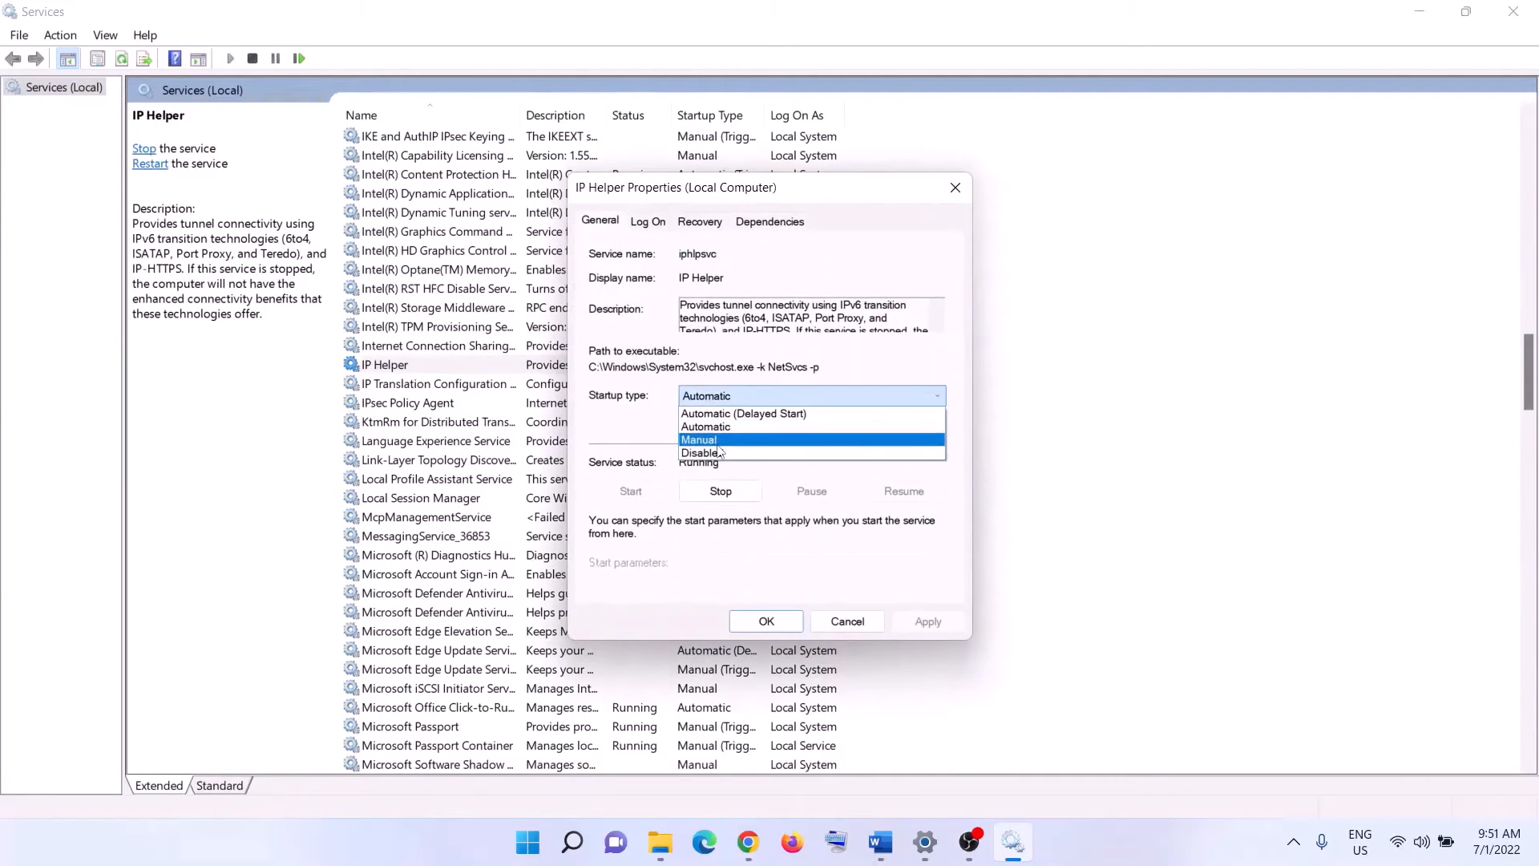
pyautogui.click(713, 431)
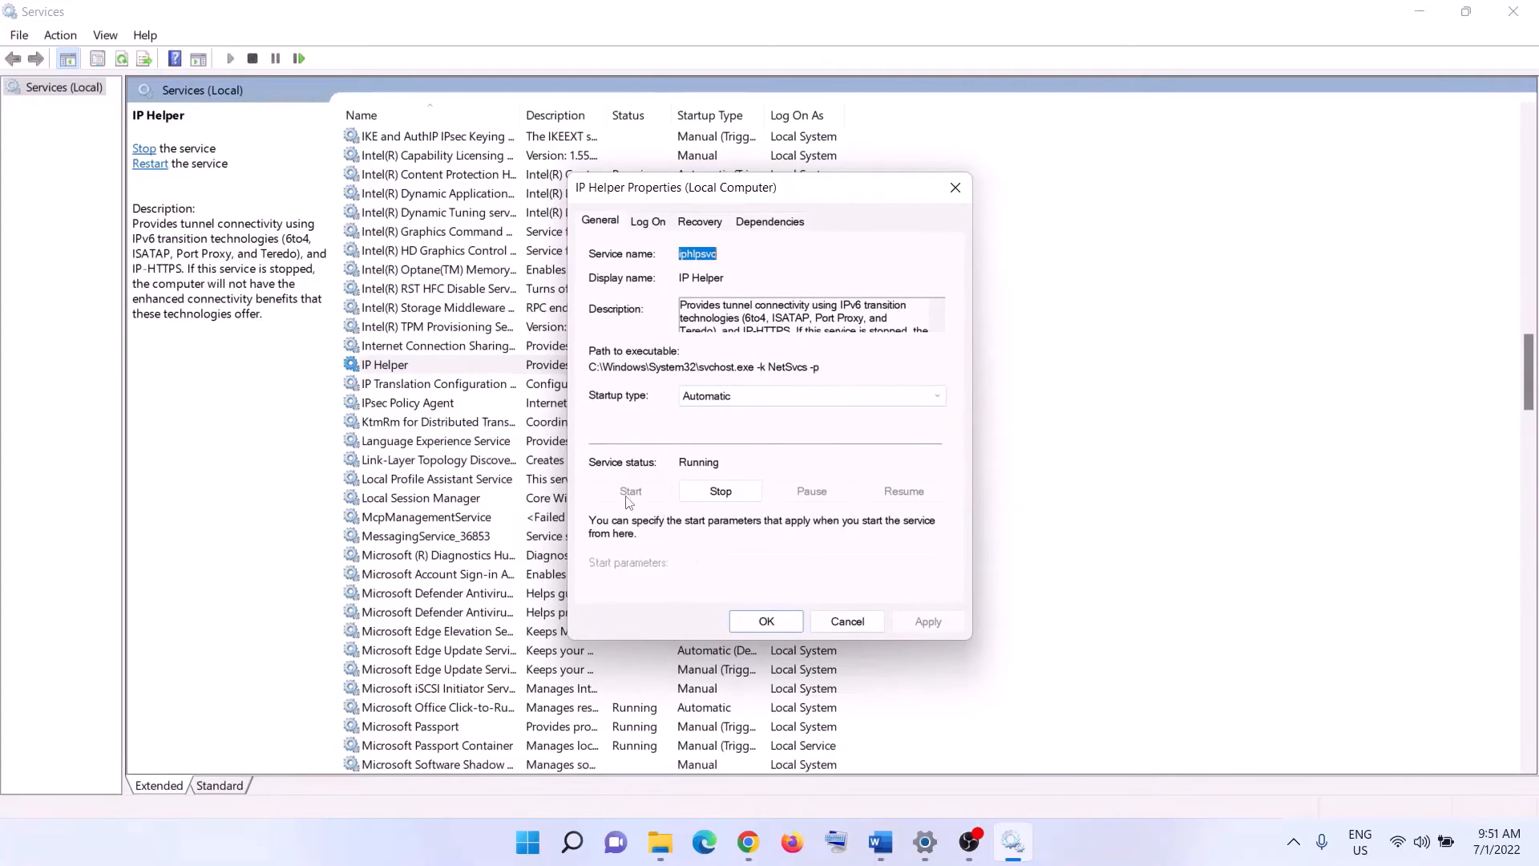
pyautogui.click(758, 626)
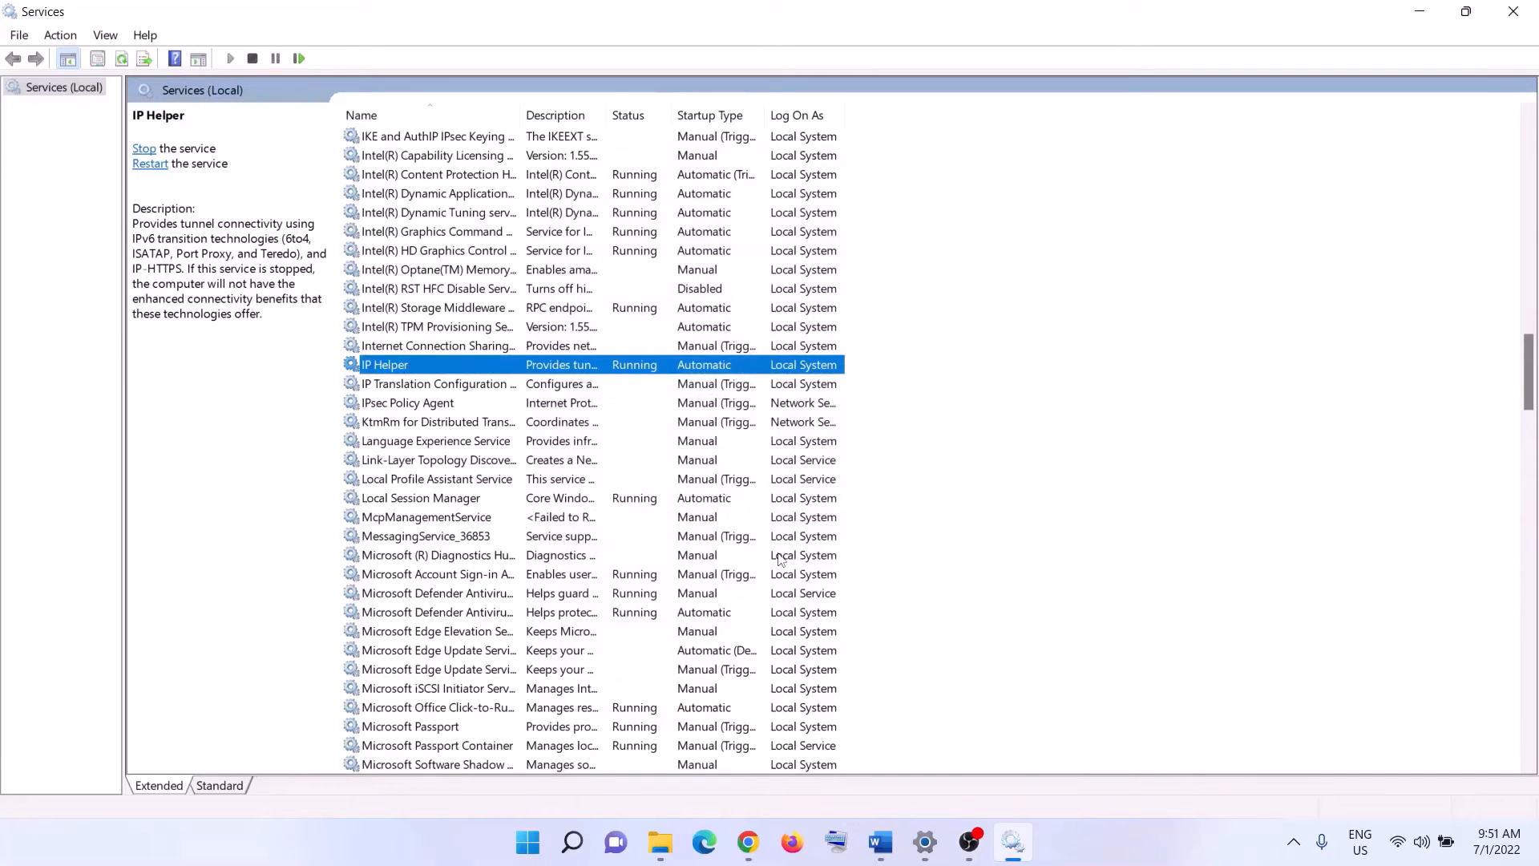
# - Set the Xbox Accessory Management Service to Automatic startup, start the service, and confirm its properties
pyautogui.click(535, 582)
pyautogui.press('x')
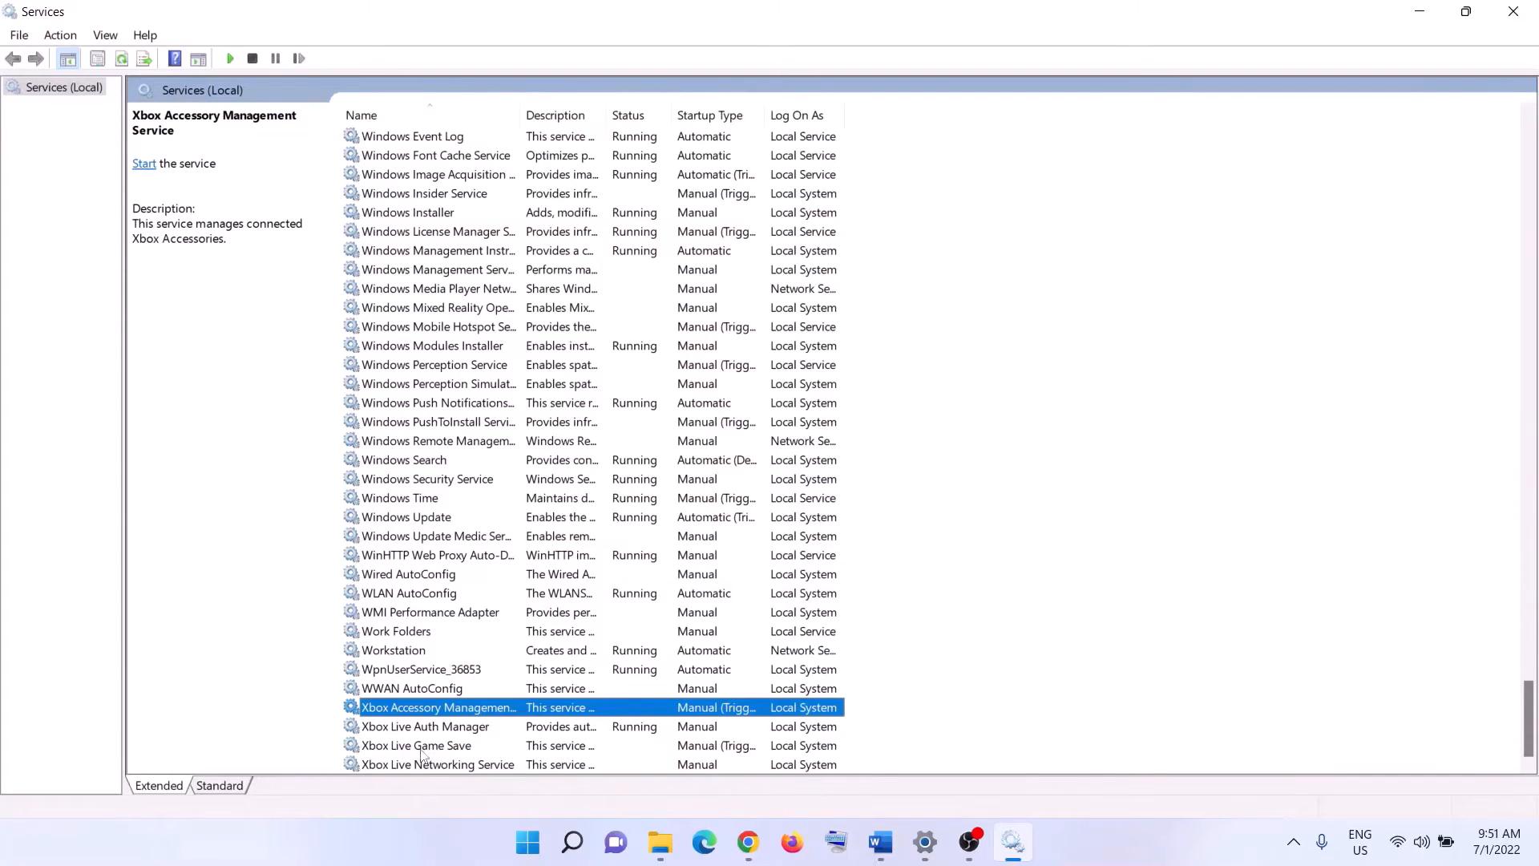
pyautogui.doubleClick(465, 710)
pyautogui.click(775, 395)
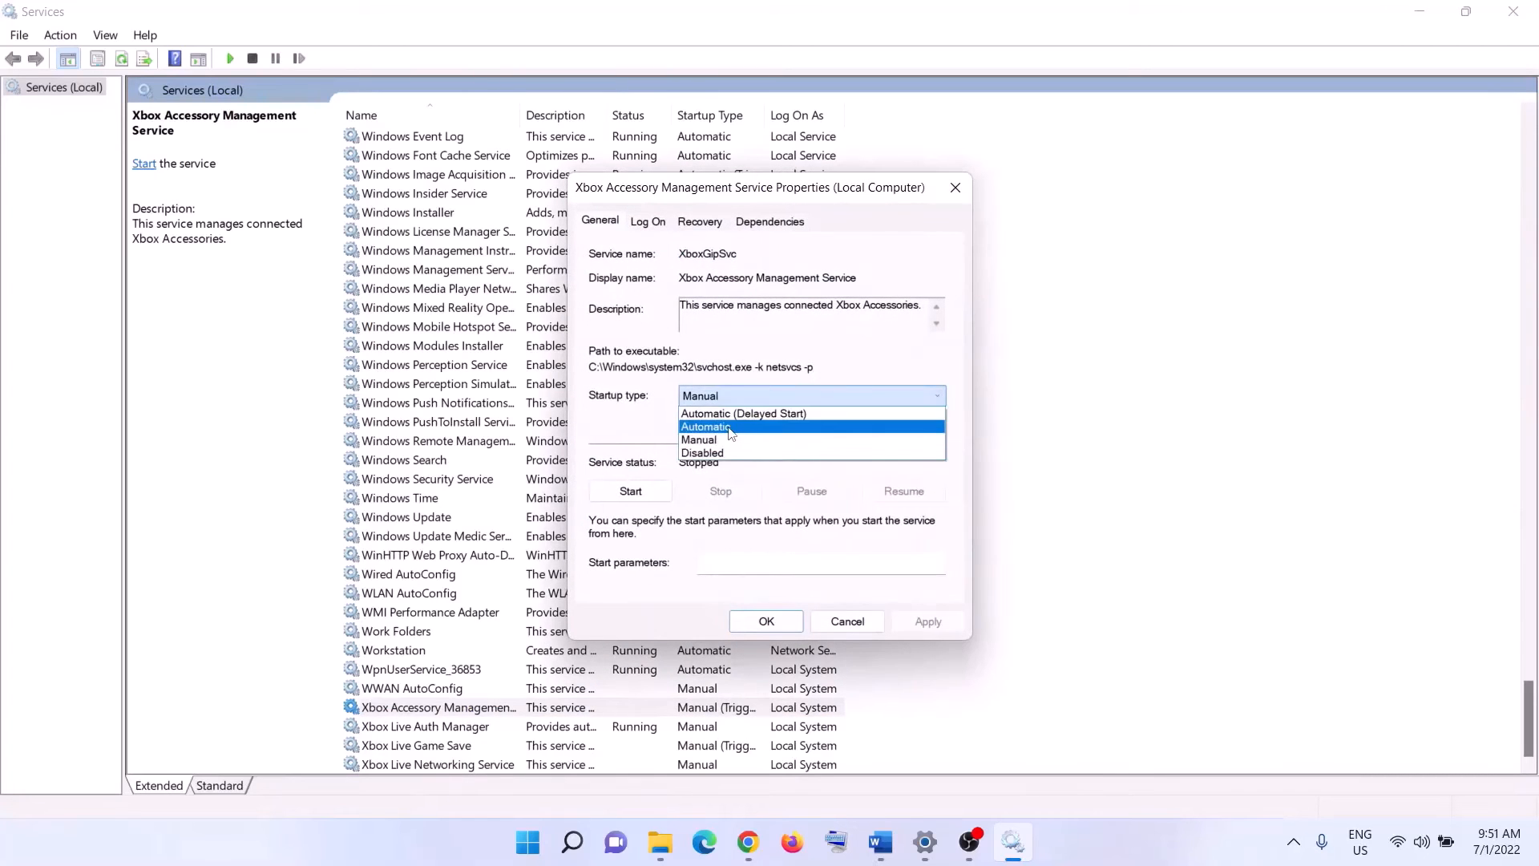
pyautogui.click(731, 423)
pyautogui.click(631, 491)
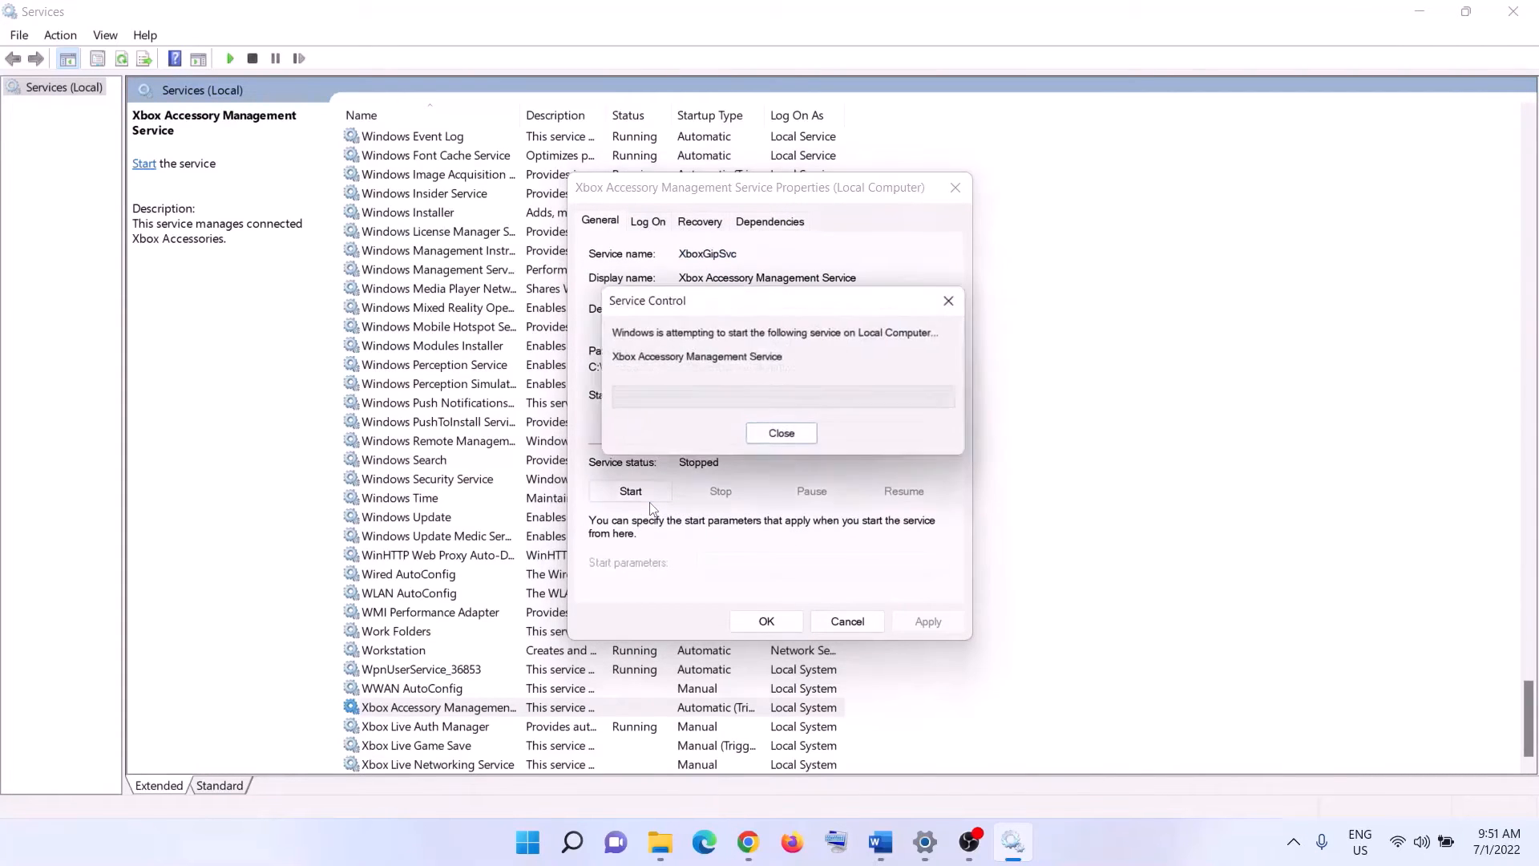
pyautogui.click(767, 622)
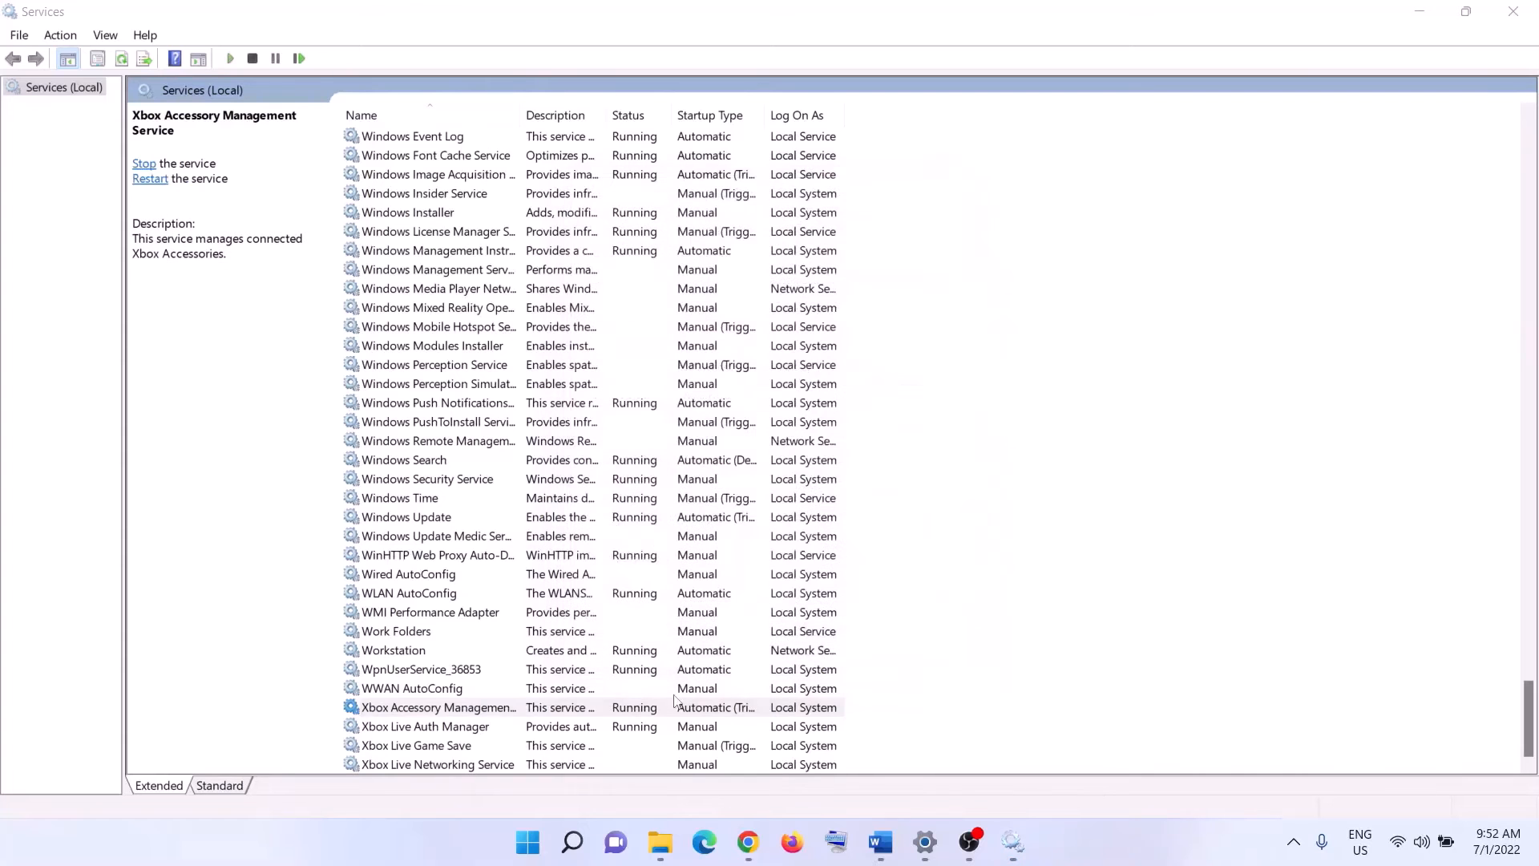
# - Open the properties of Xbox Live Auth Manager, set its startup type to Automatic, and apply the change
pyautogui.press('Down')
pyautogui.press('Return')
pyautogui.click(802, 396)
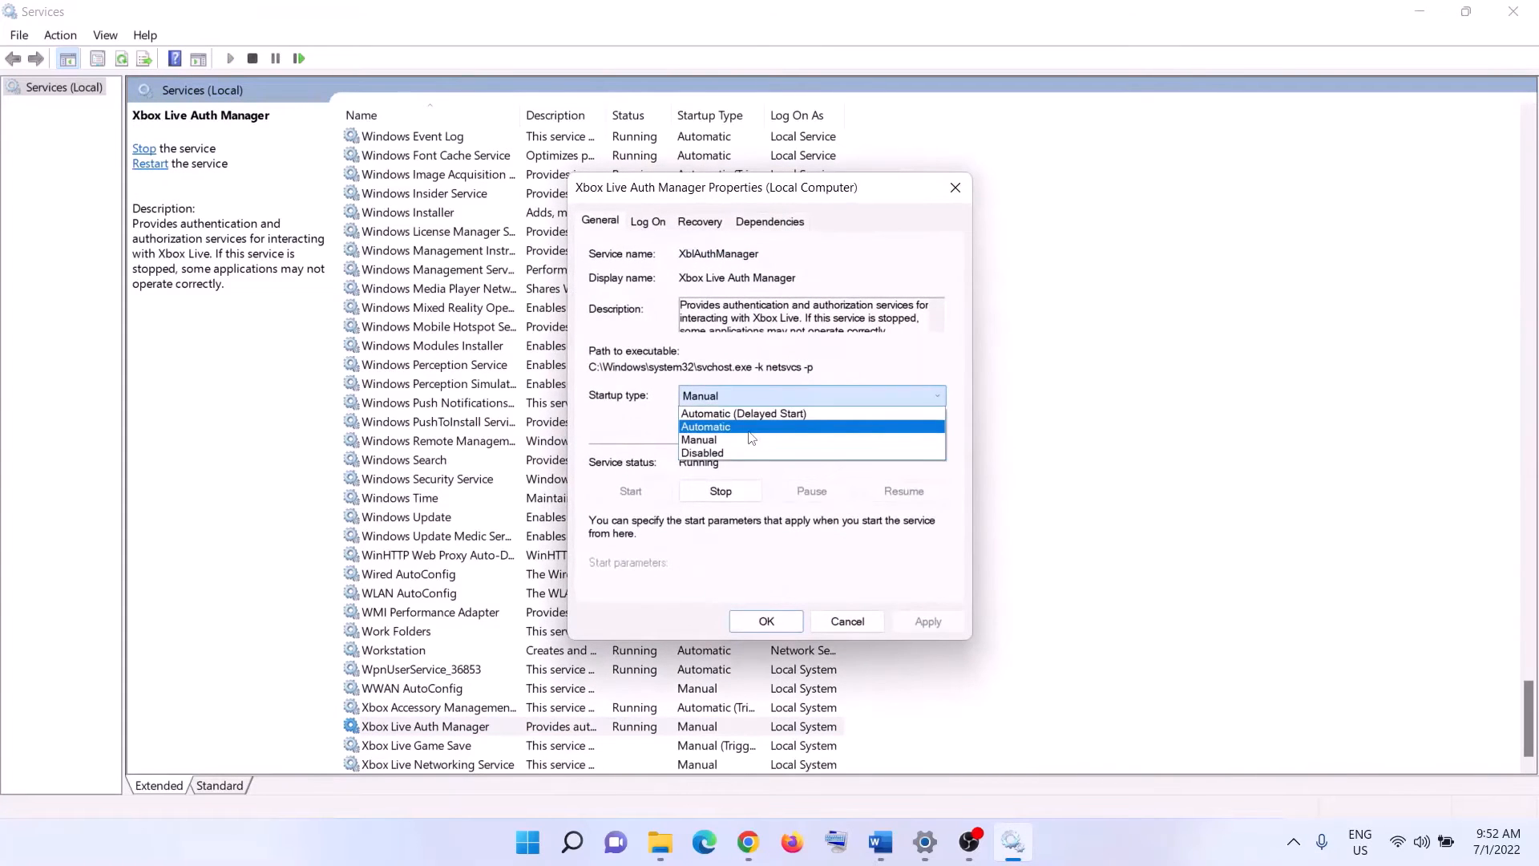
pyautogui.click(750, 423)
pyautogui.click(904, 616)
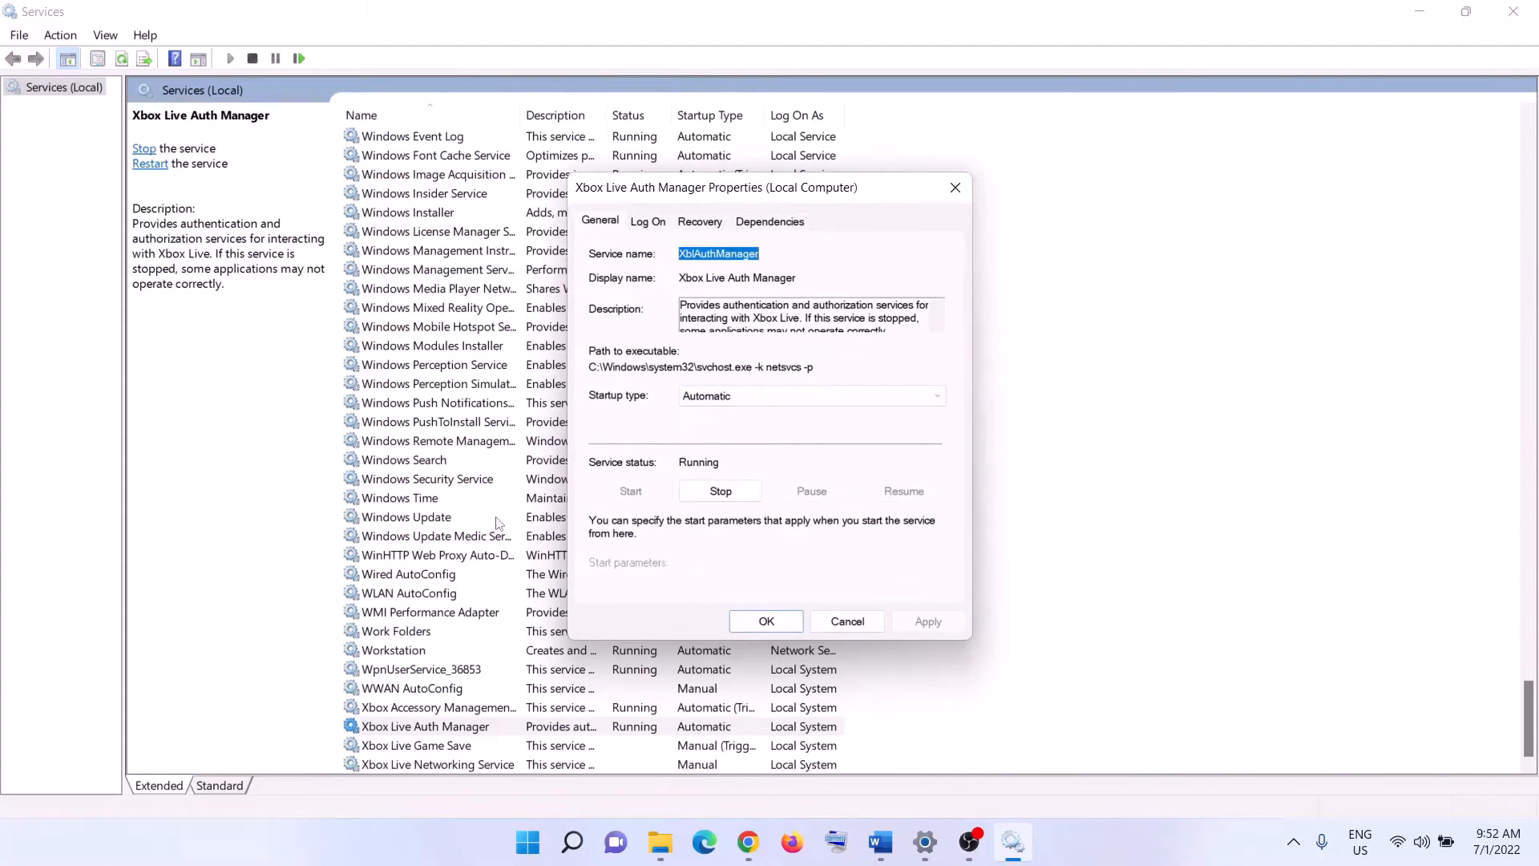
pyautogui.click(790, 629)
# - Set the Xbox Live Game Save service's startup type to Automatic, start the service, and confirm
pyautogui.press('Down')
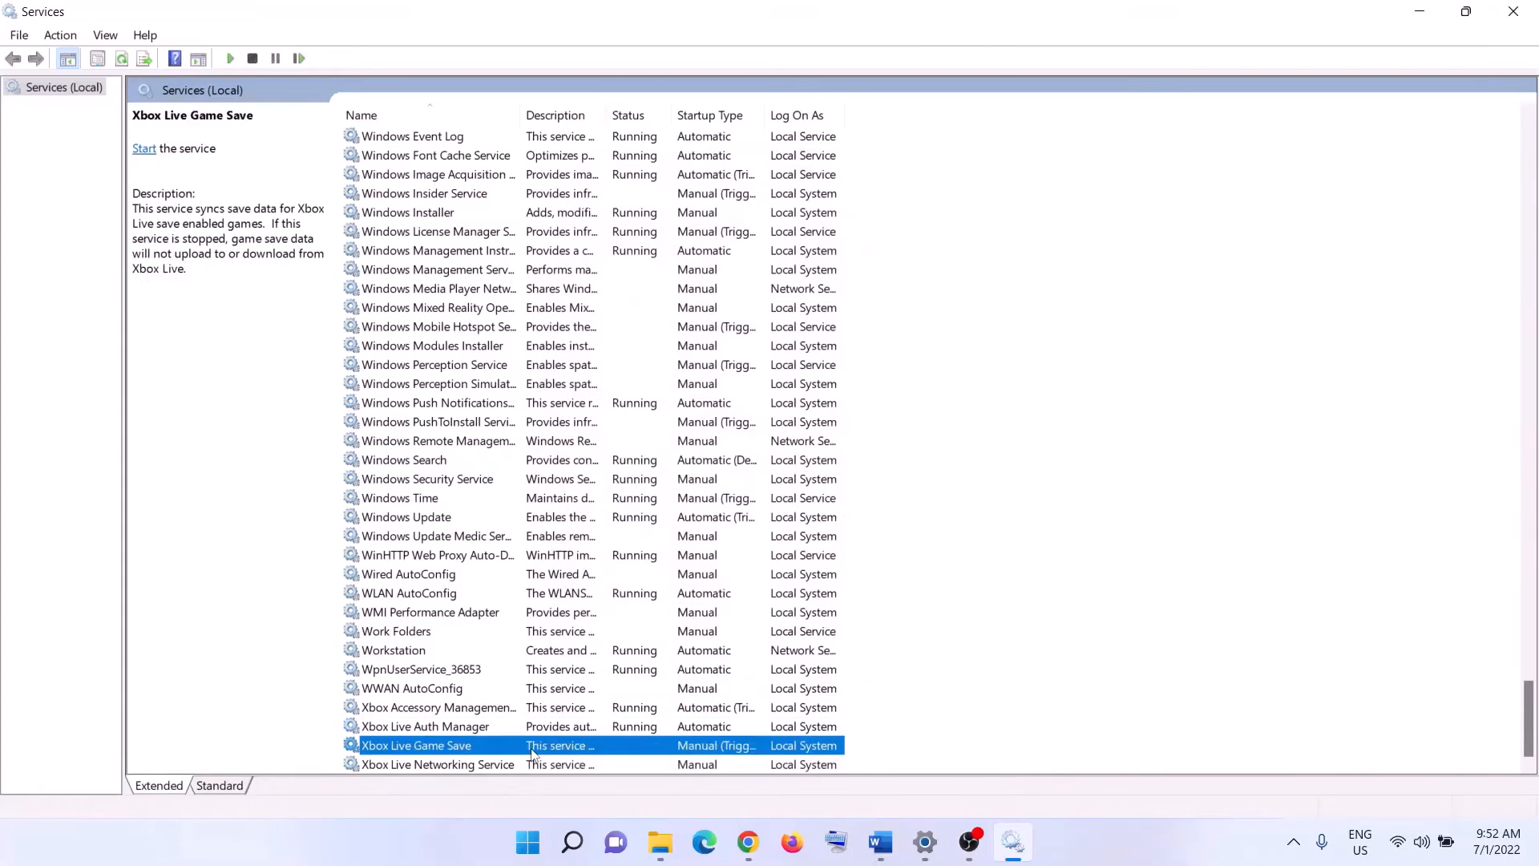
pyautogui.press('Return')
pyautogui.click(760, 397)
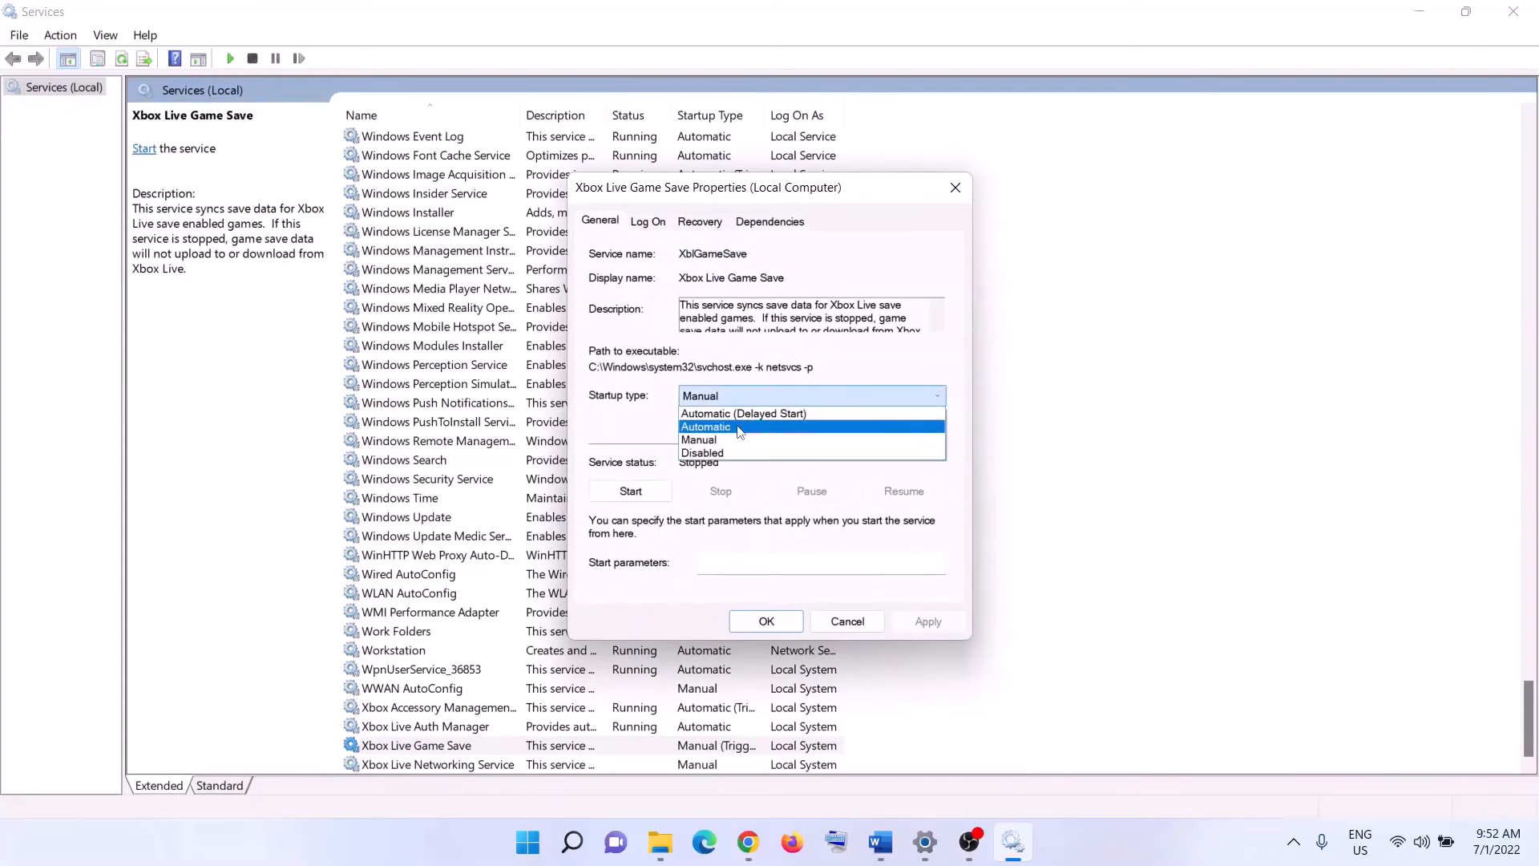
pyautogui.click(727, 428)
pyautogui.click(928, 621)
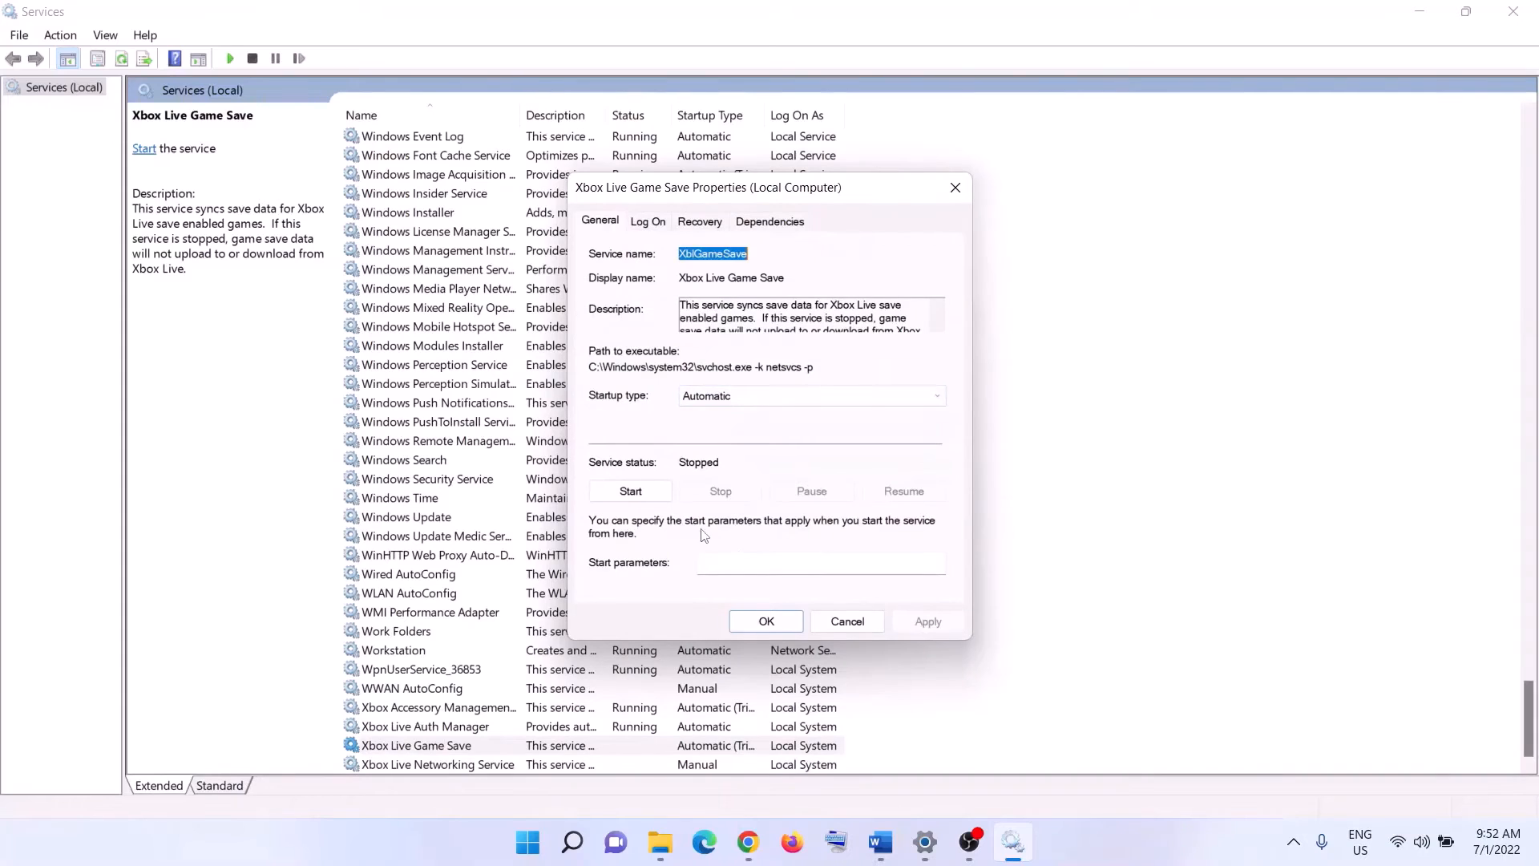
pyautogui.click(639, 497)
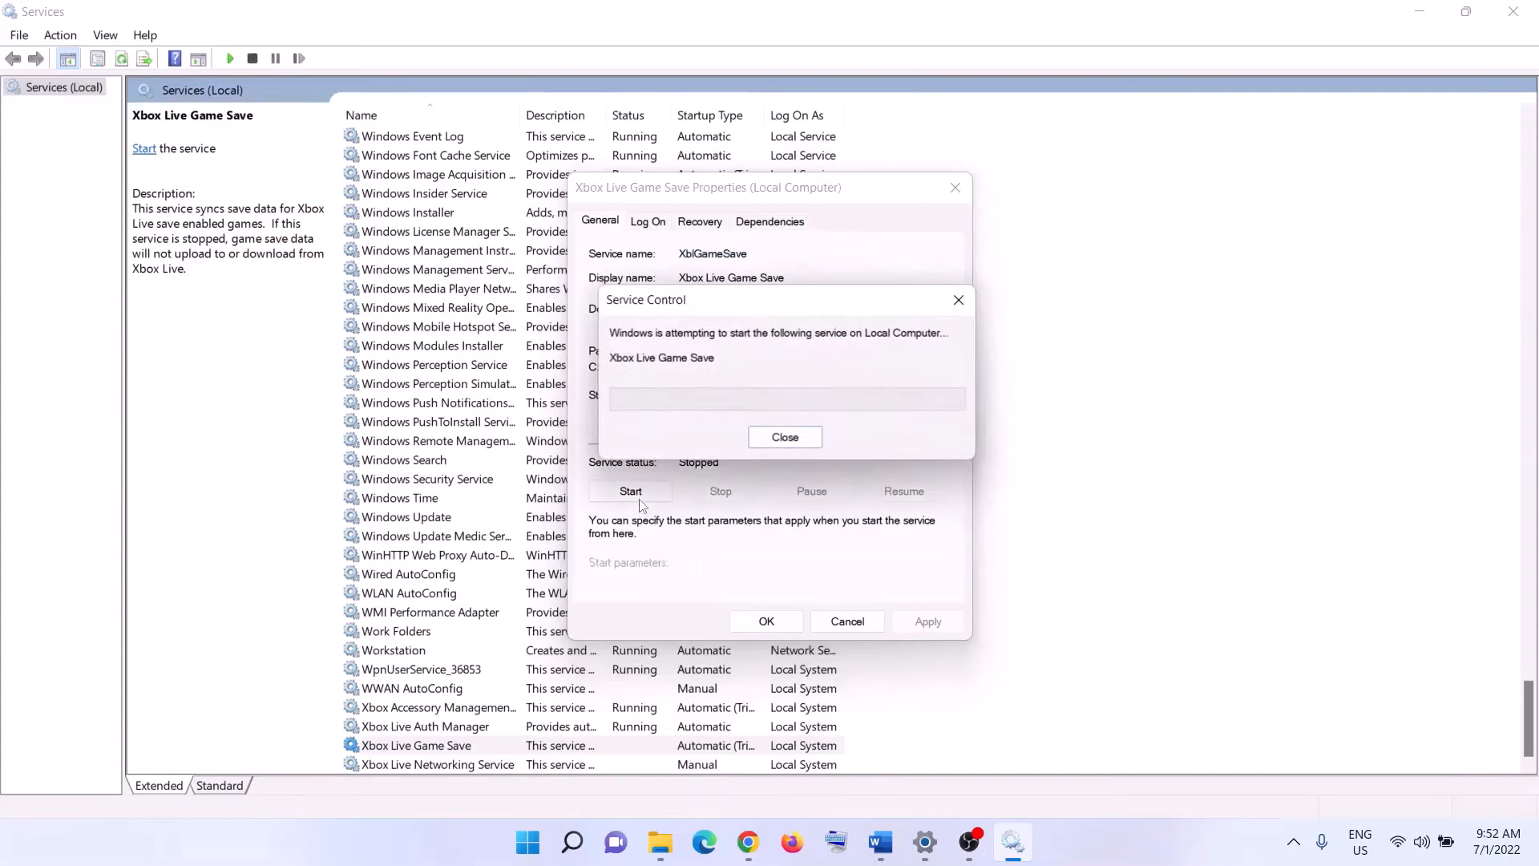
pyautogui.click(766, 621)
# - Set the Xbox Live Networking Service's startup type to Automatic, start the service, and confirm
pyautogui.doubleClick(437, 764)
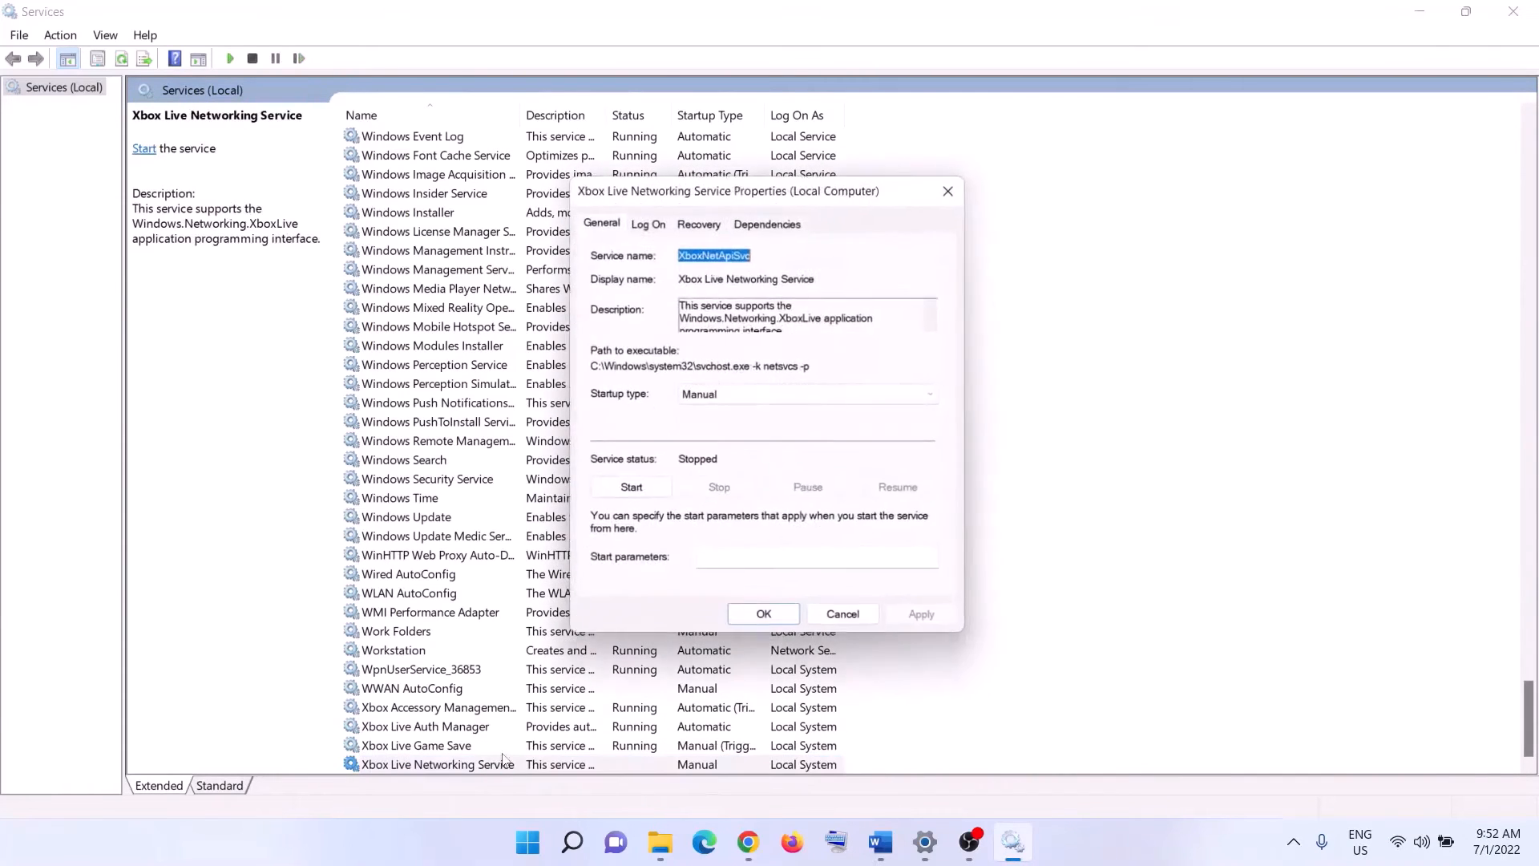
pyautogui.click(750, 396)
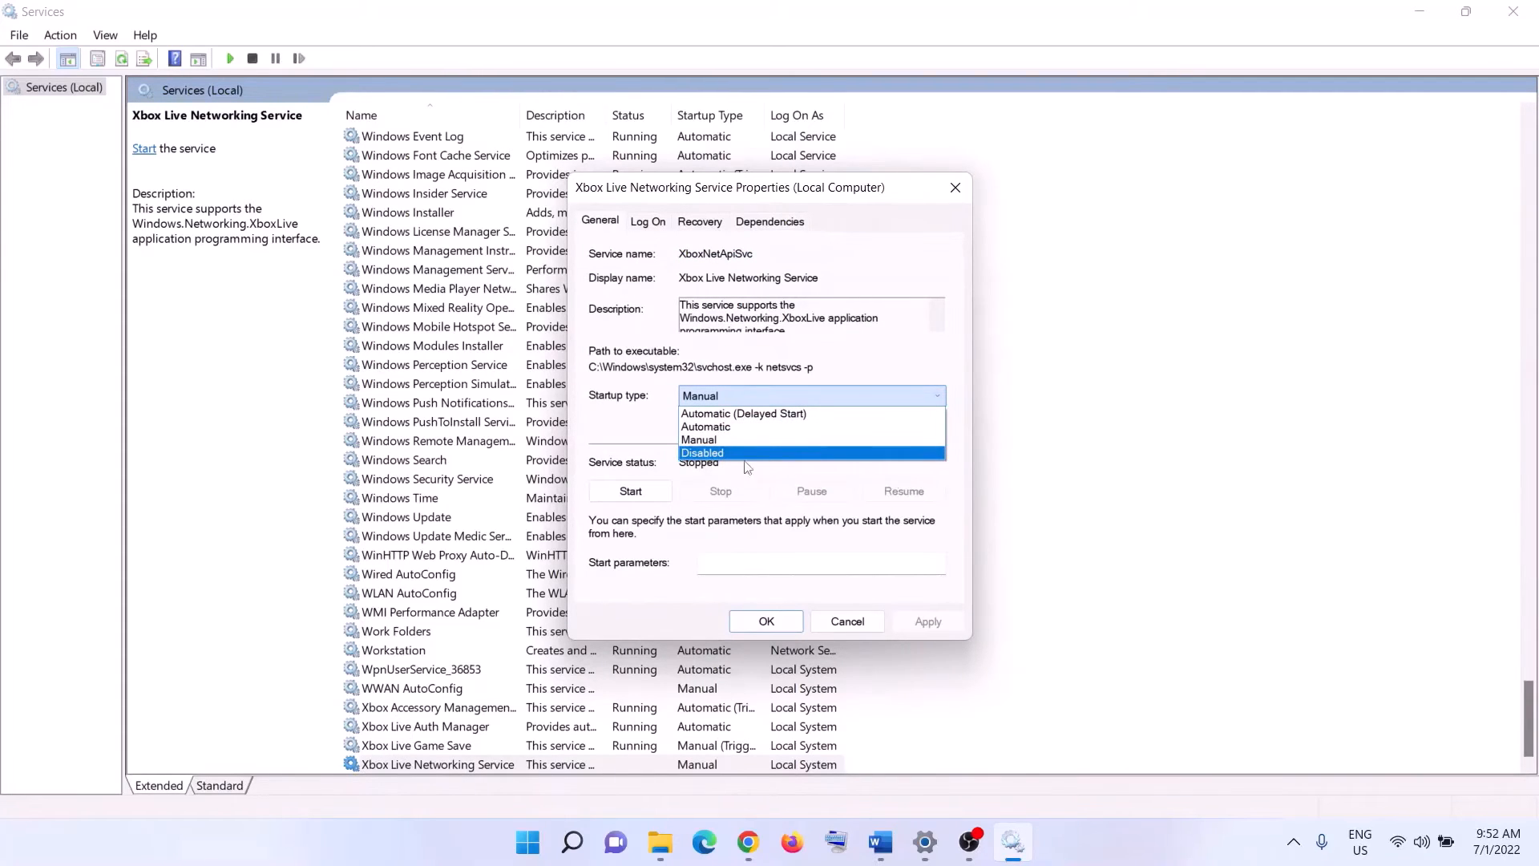
pyautogui.click(723, 428)
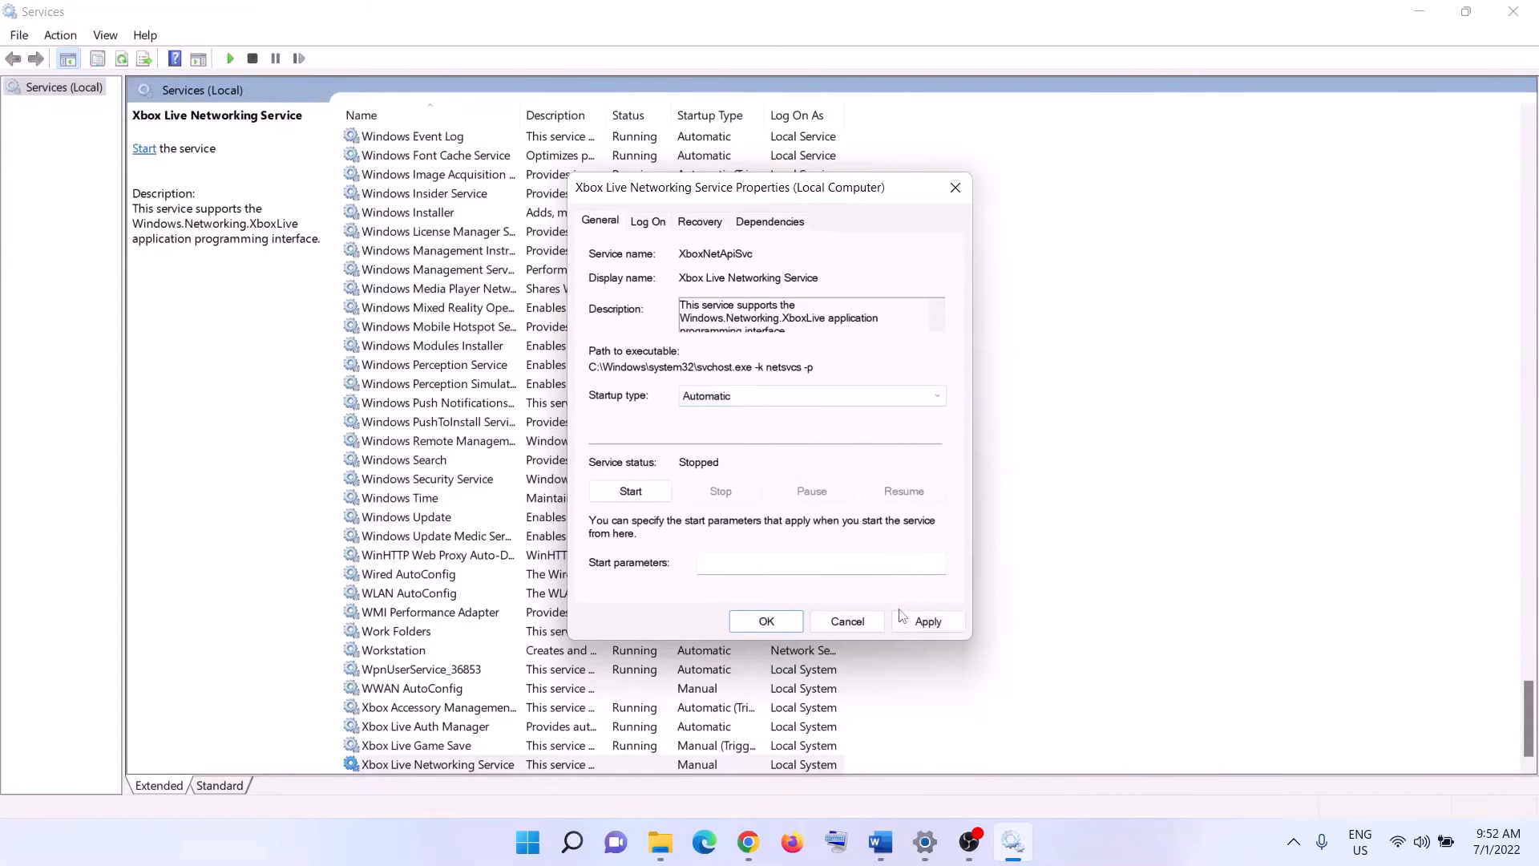
pyautogui.click(918, 621)
pyautogui.click(632, 495)
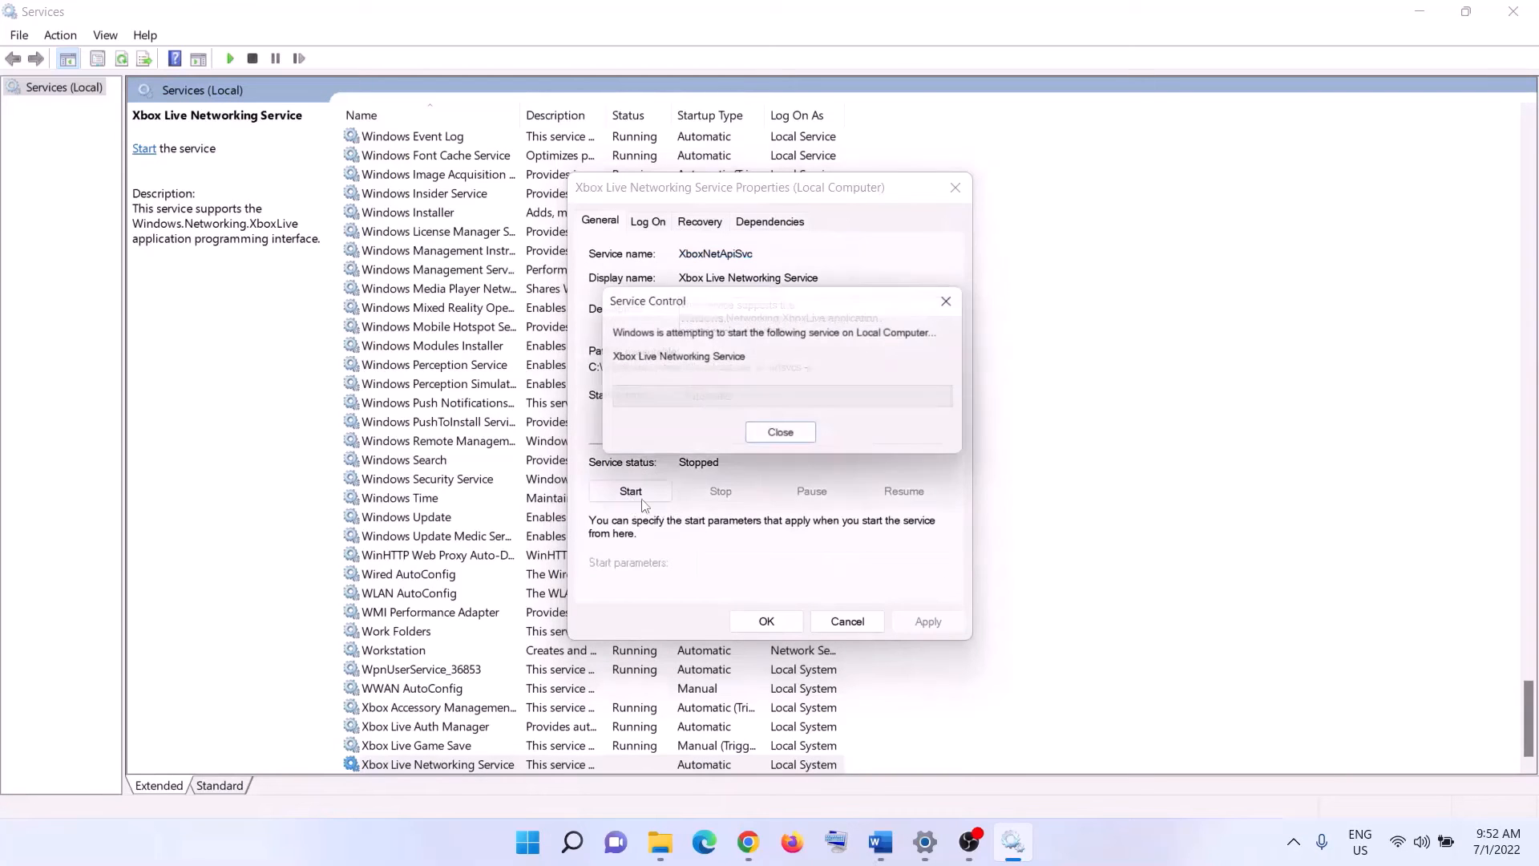
pyautogui.click(766, 622)
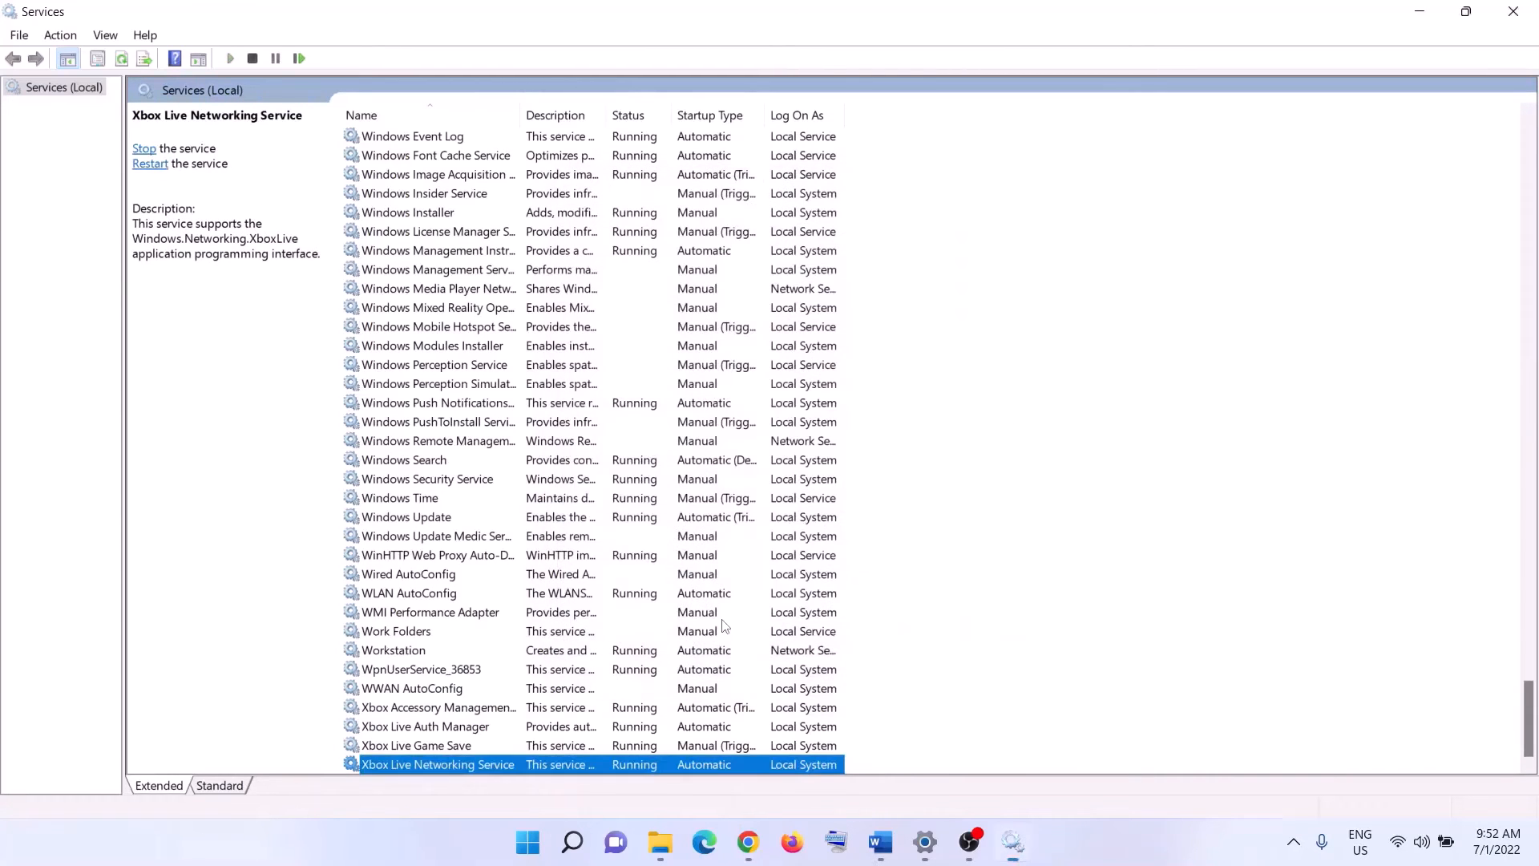
# - Open the properties of the Windows Update service, choose Automatic as its startup type, and apply the change
pyautogui.doubleClick(454, 520)
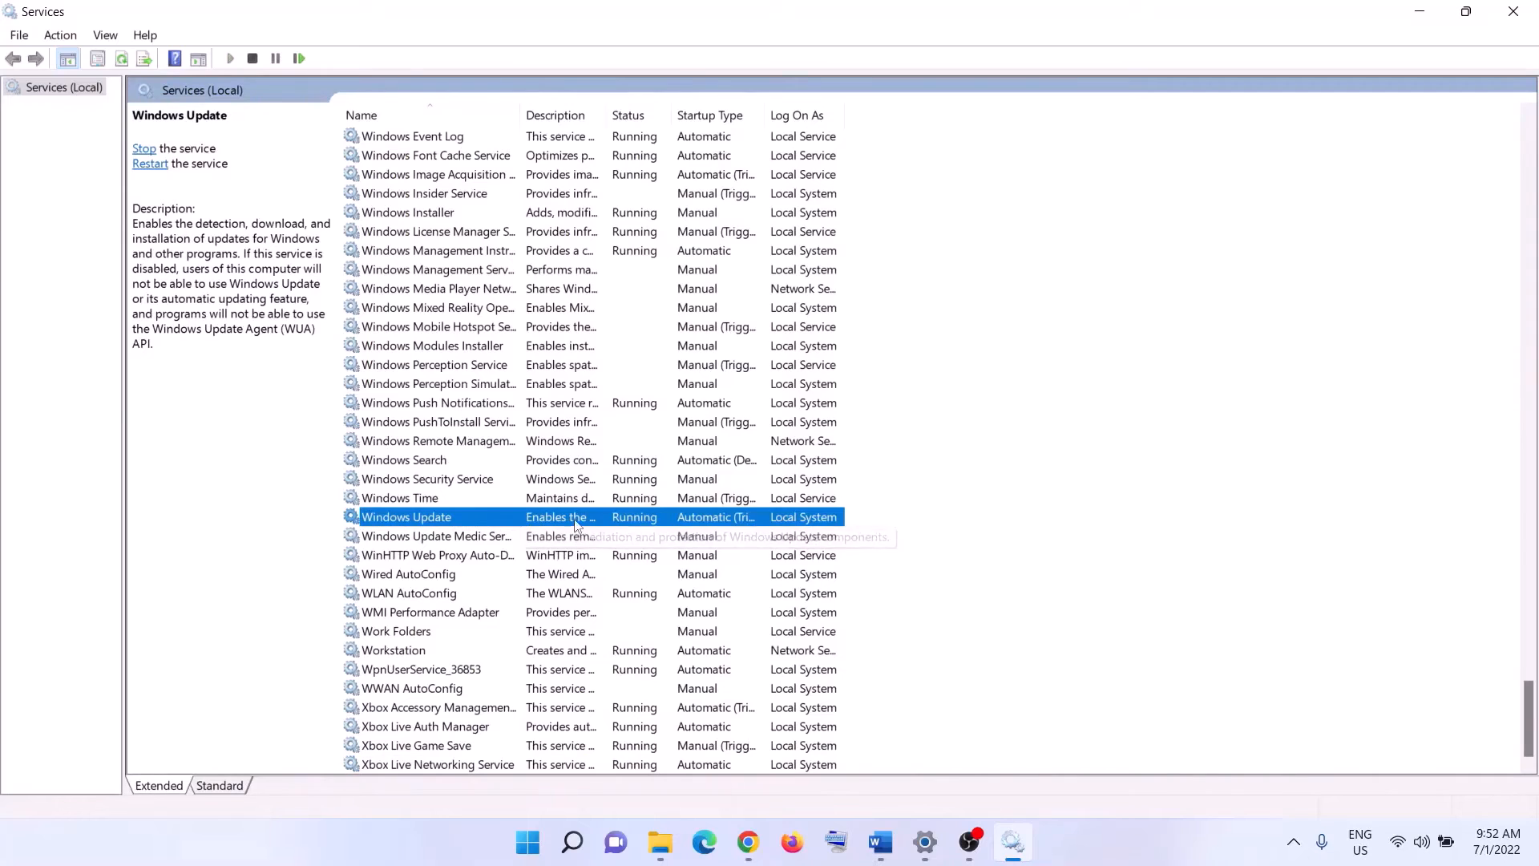
pyautogui.click(725, 397)
pyautogui.click(734, 426)
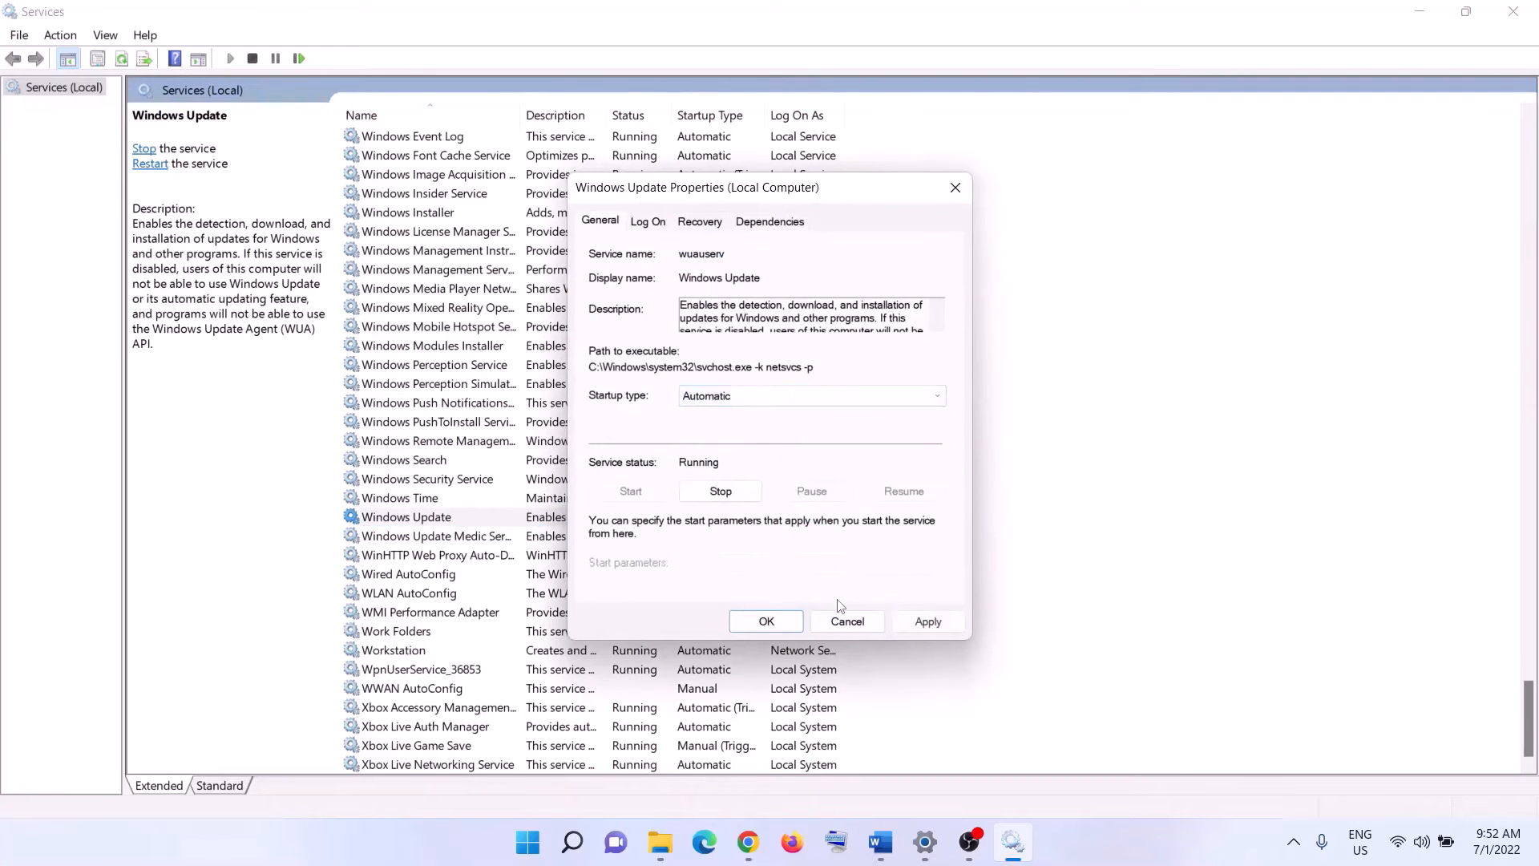
pyautogui.click(928, 621)
pyautogui.click(767, 622)
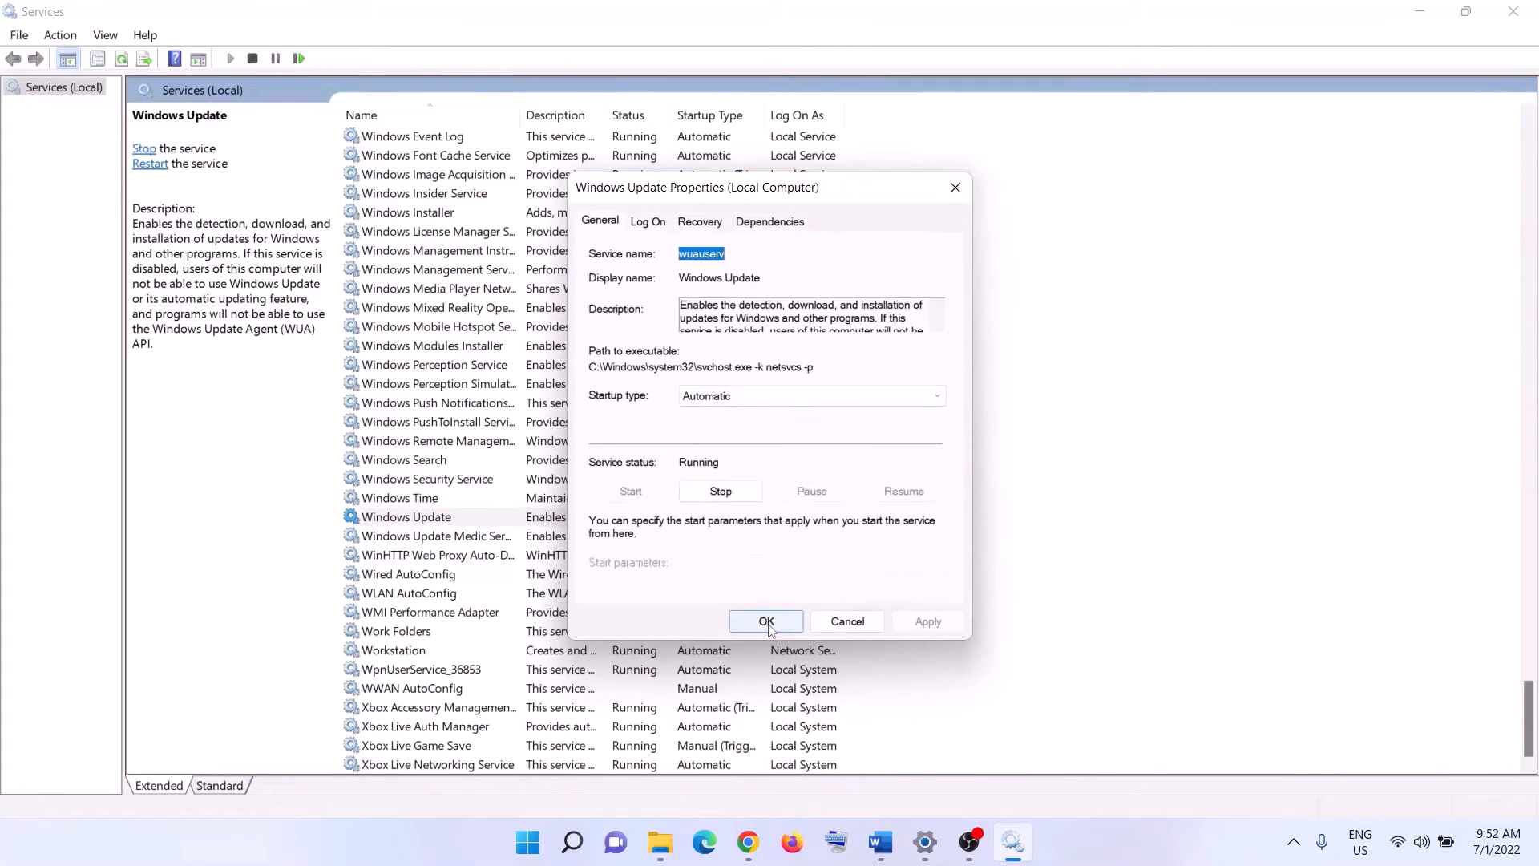
# - Find the two Gaming Services entries in the service list and stop the one that logs on as Local System
pyautogui.click(581, 441)
pyautogui.press('g')
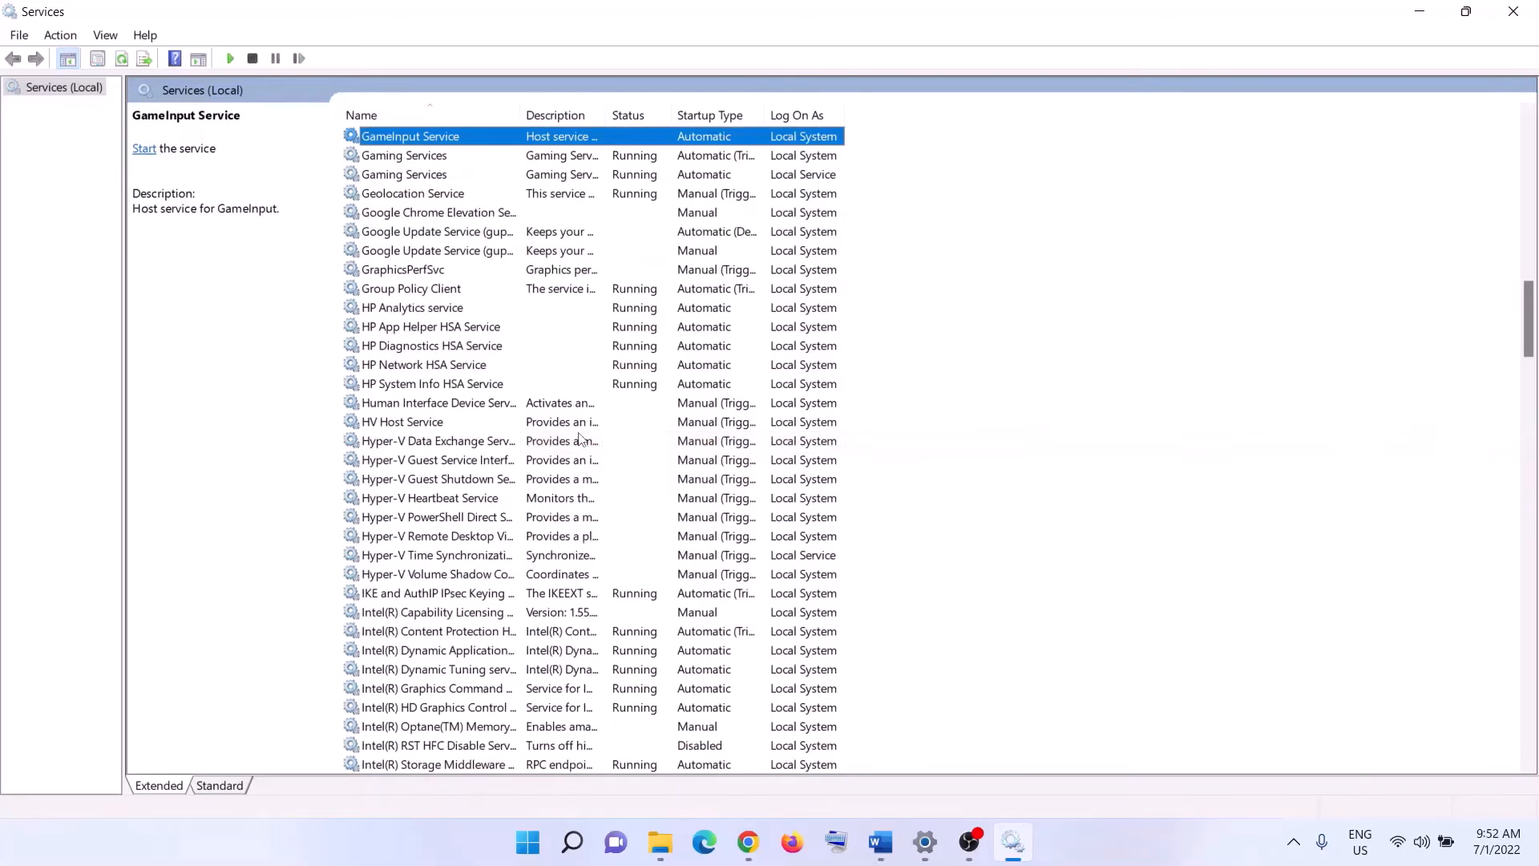
pyautogui.scroll(2, 564, 298)
pyautogui.press('Down')
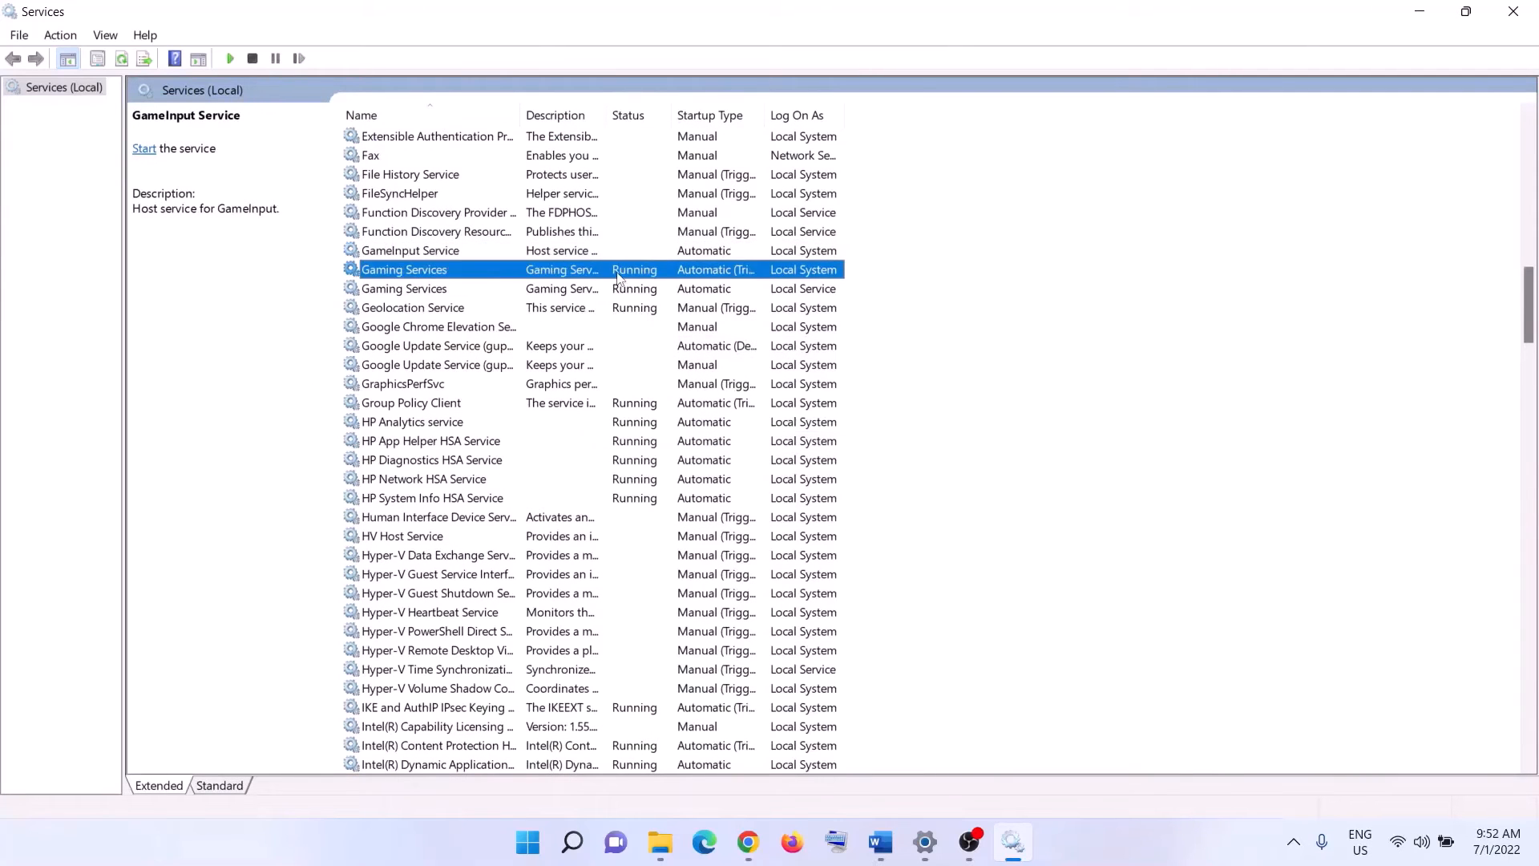
pyautogui.click(635, 289)
pyautogui.click(631, 276)
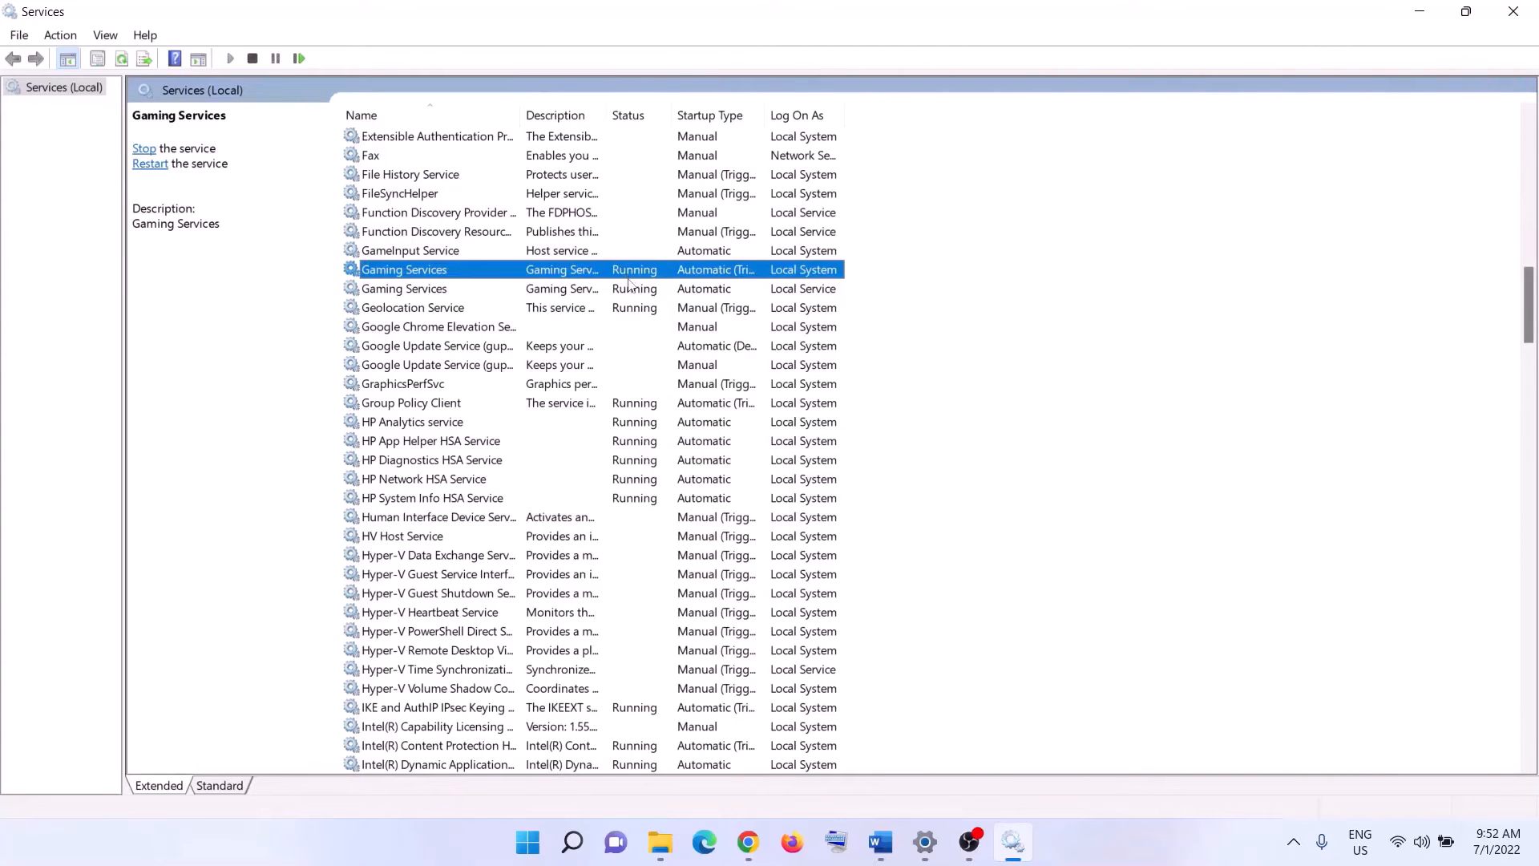
pyautogui.click(633, 287)
pyautogui.click(631, 277)
pyautogui.rightClick(634, 278)
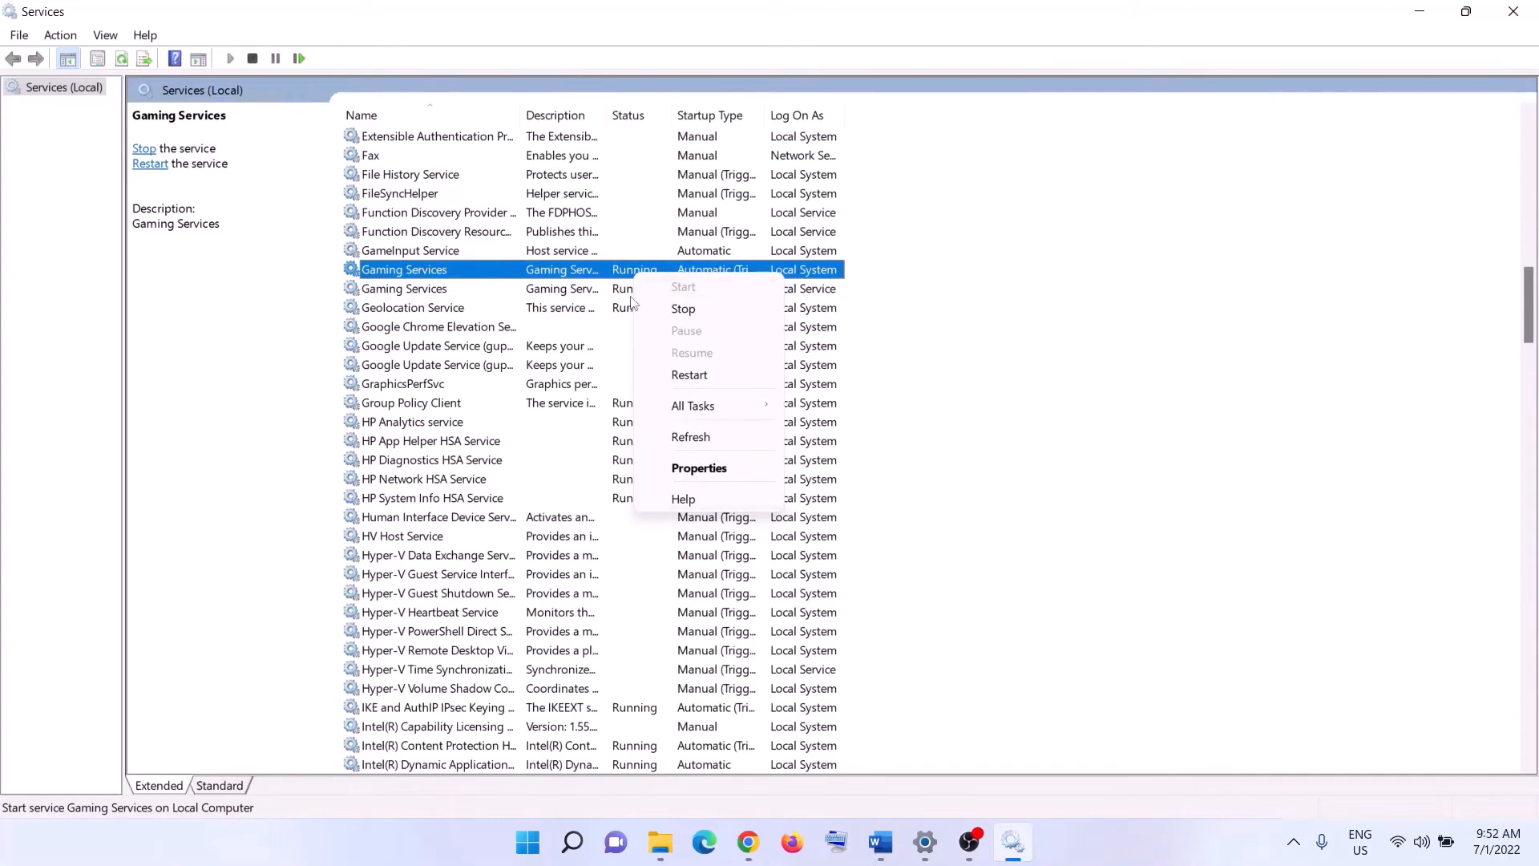
pyautogui.click(619, 281)
pyautogui.click(621, 275)
pyautogui.click(622, 282)
pyautogui.click(620, 273)
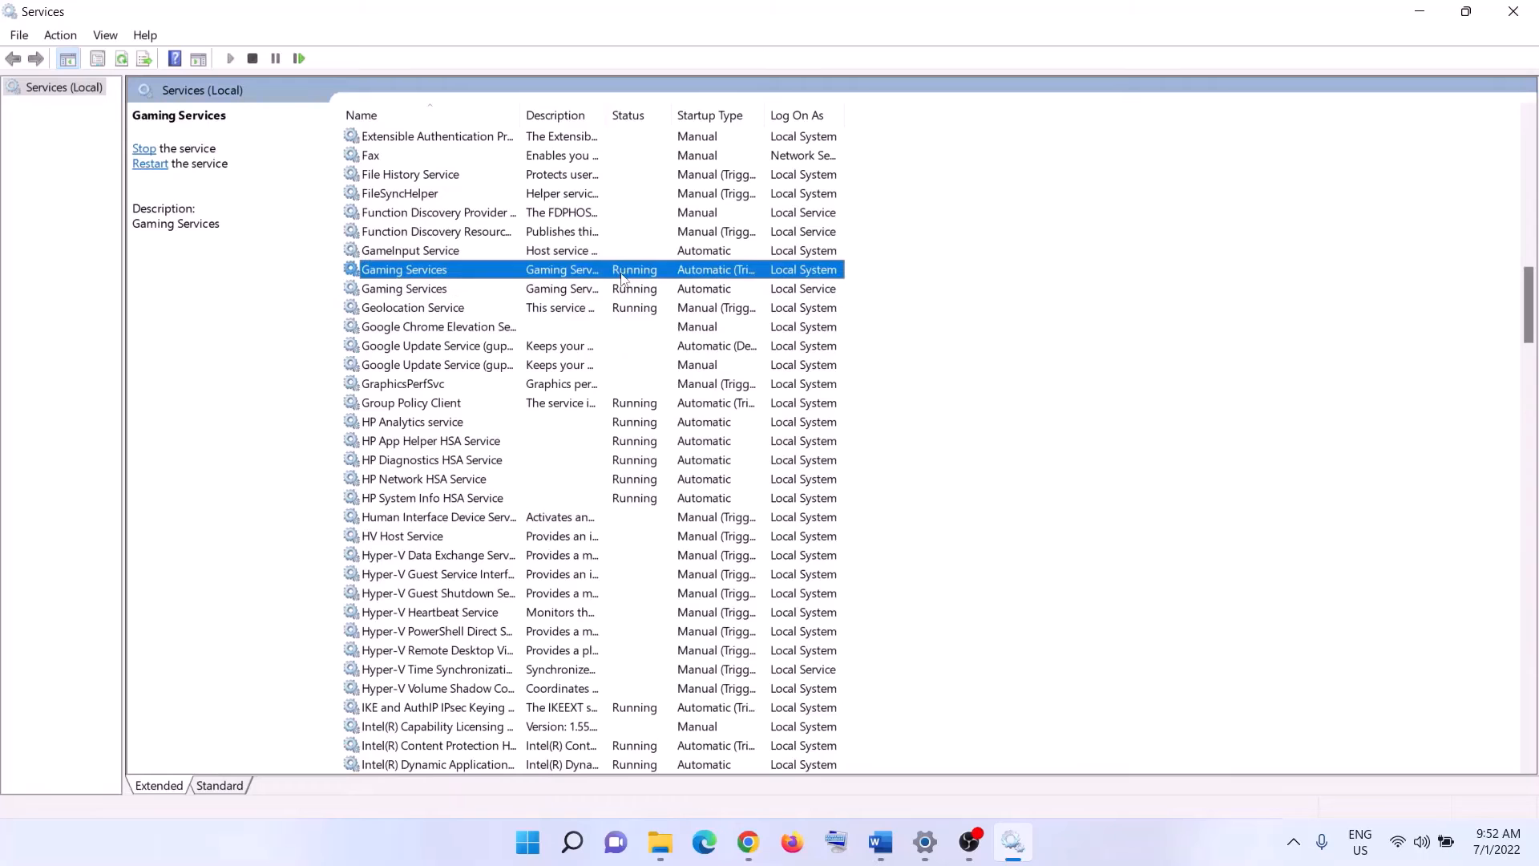
pyautogui.rightClick(622, 277)
pyautogui.click(694, 311)
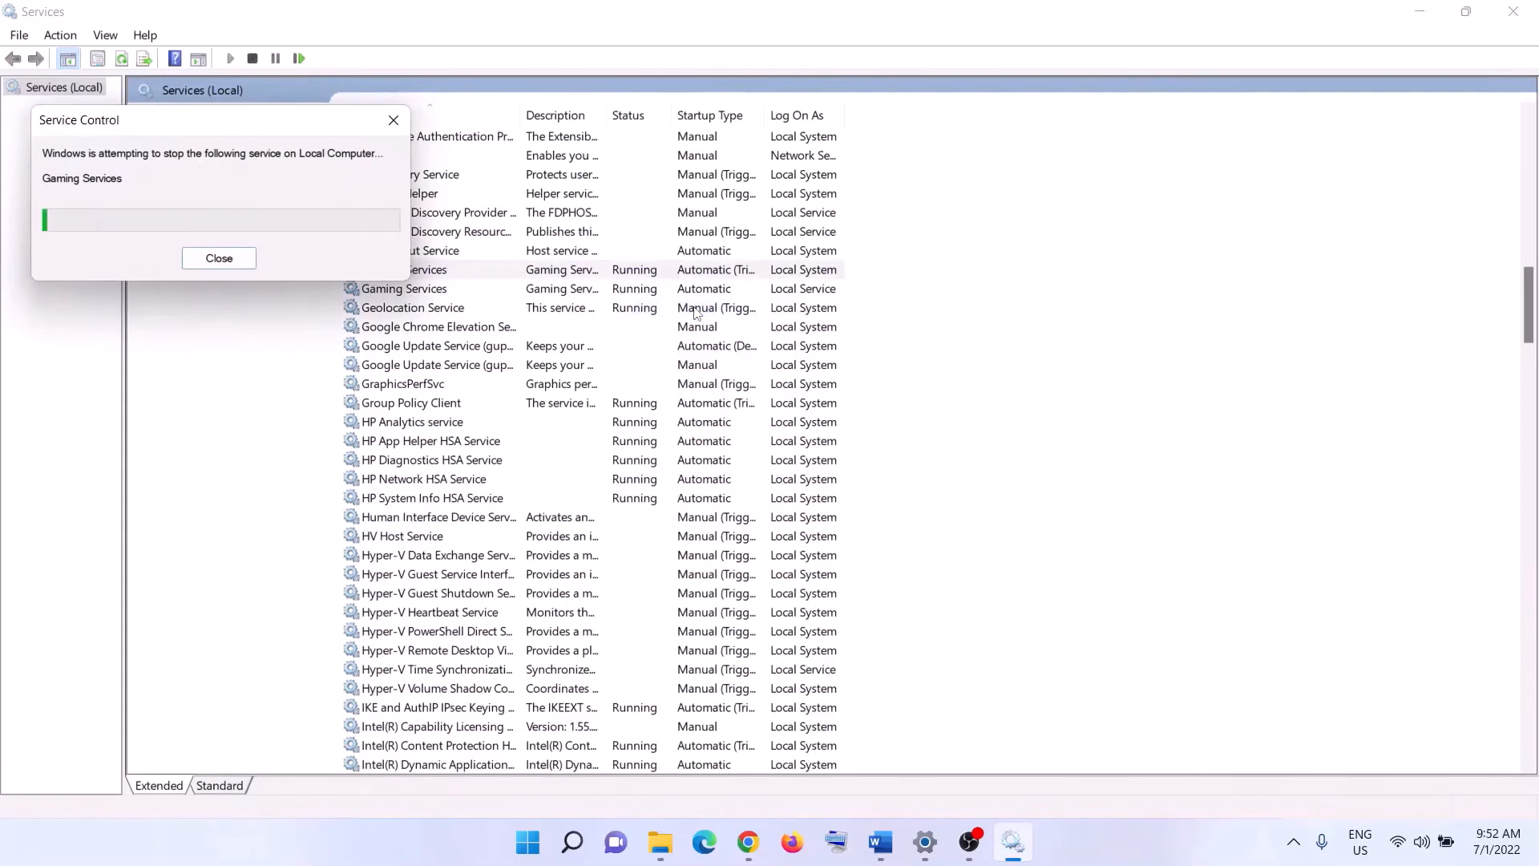
# - Stop the second Gaming Services entry, the one that logs on as Local Service
pyautogui.click(633, 294)
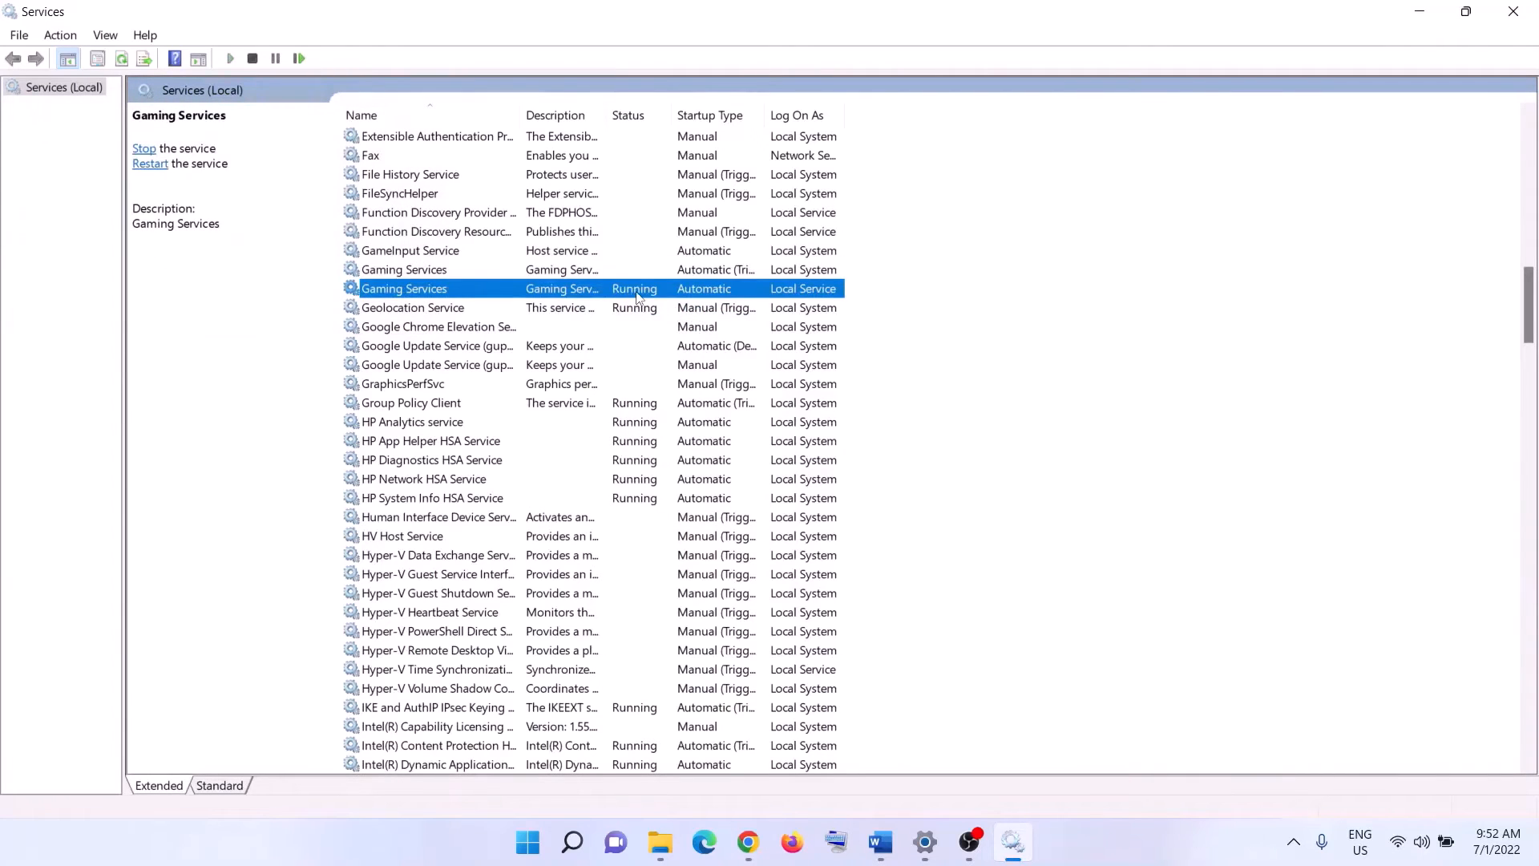
pyautogui.rightClick(639, 296)
pyautogui.click(686, 329)
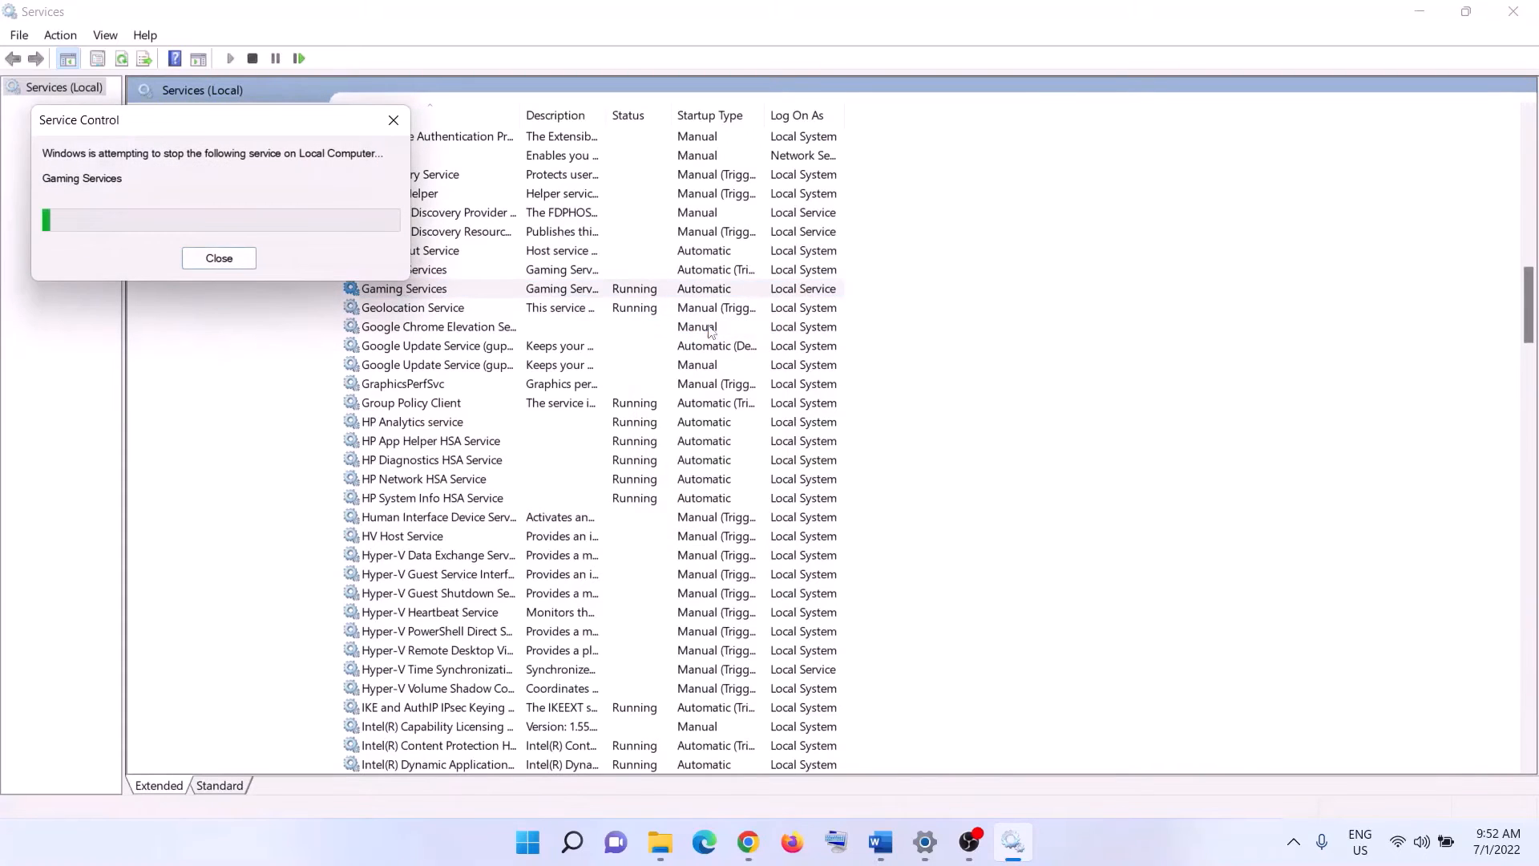
# - Start both Gaming Services entries again, first the Local System one and then the Local Service one
pyautogui.click(606, 274)
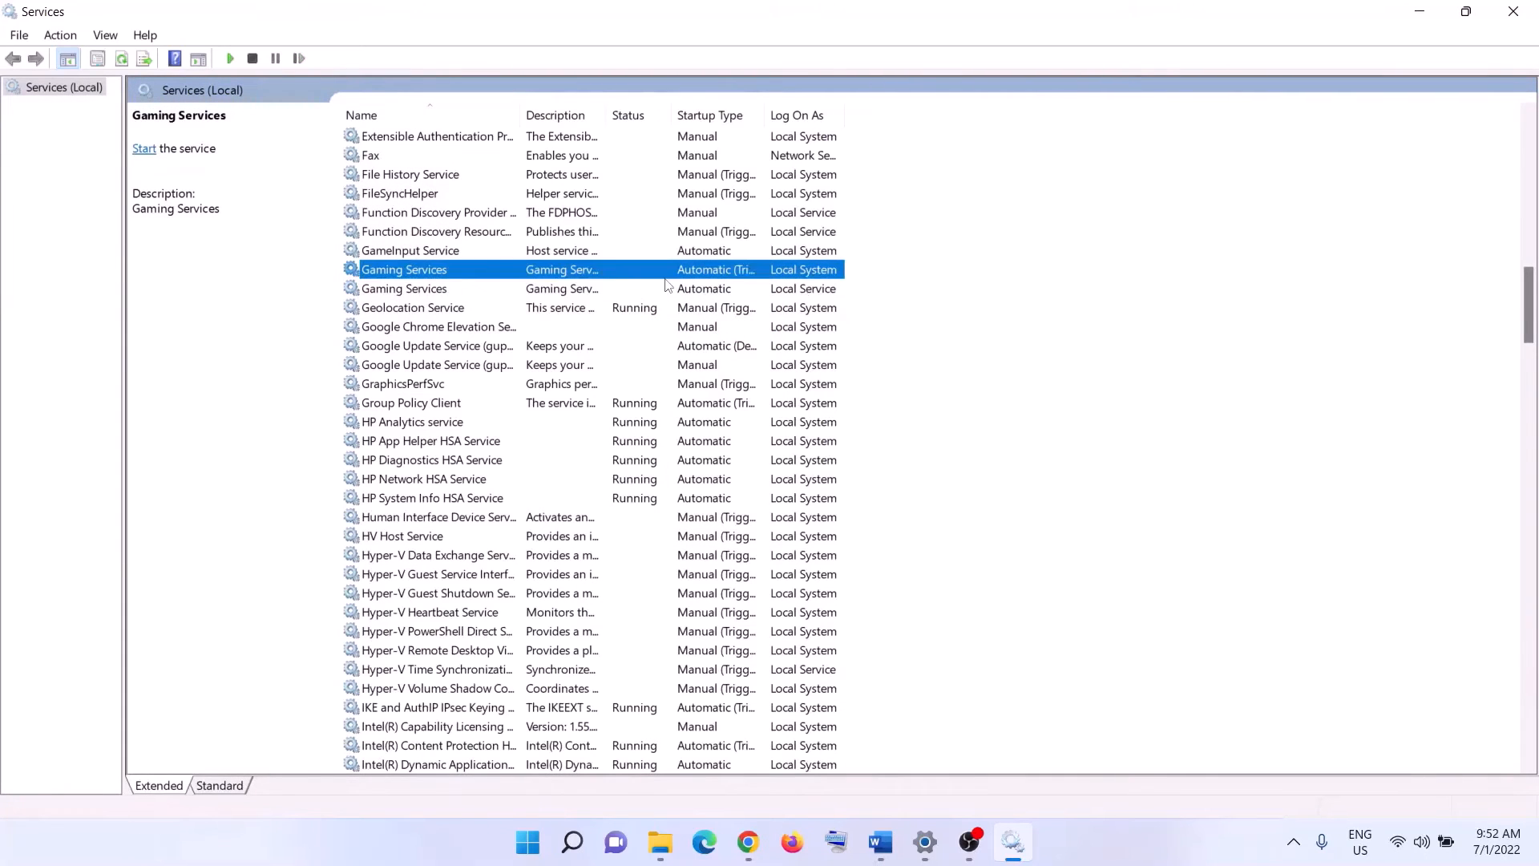
pyautogui.rightClick(650, 278)
pyautogui.click(703, 286)
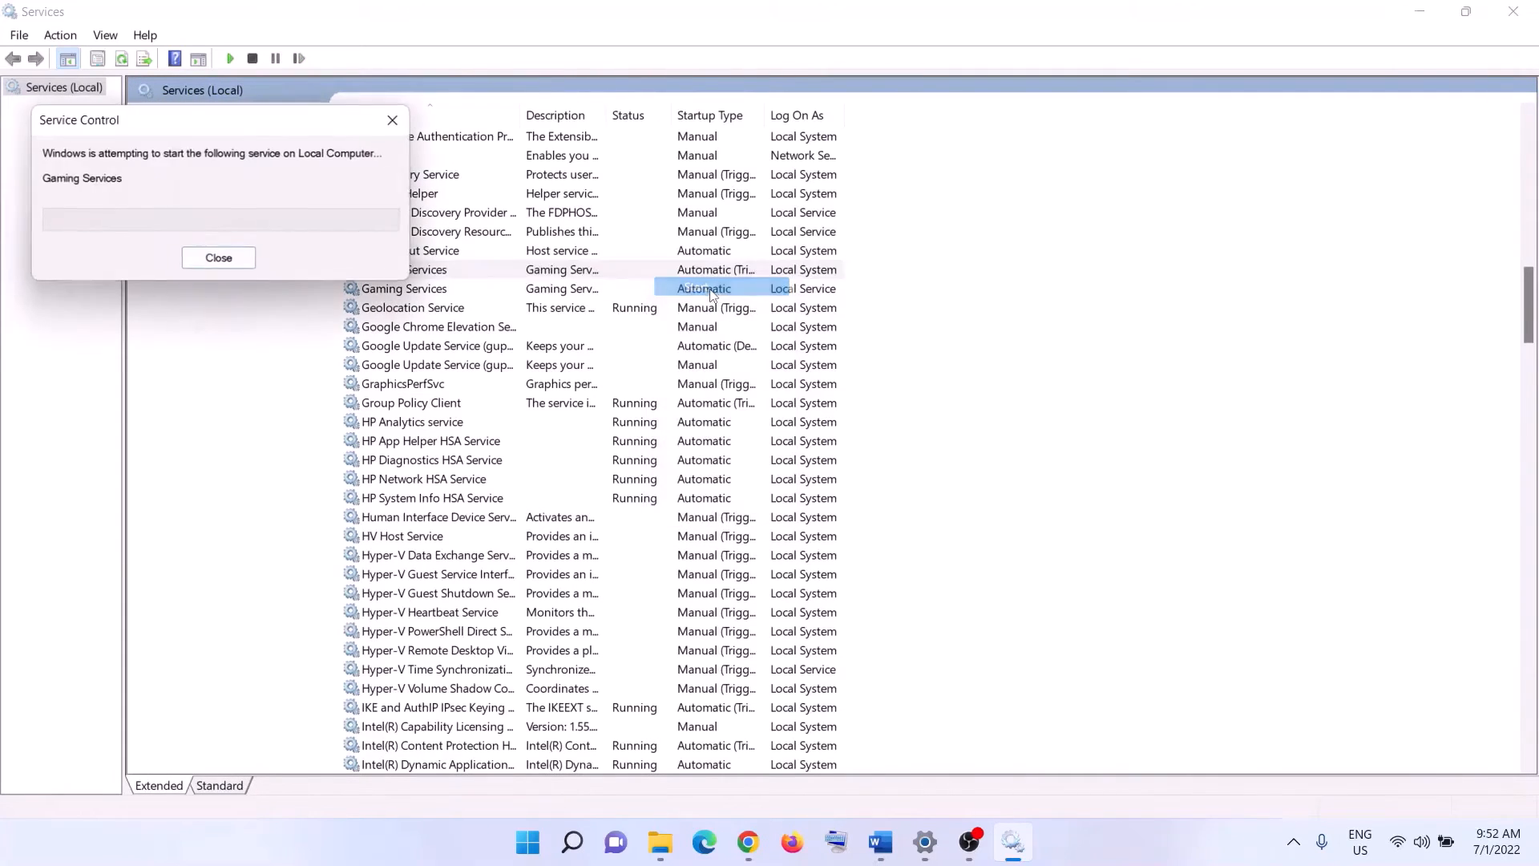
pyautogui.click(634, 290)
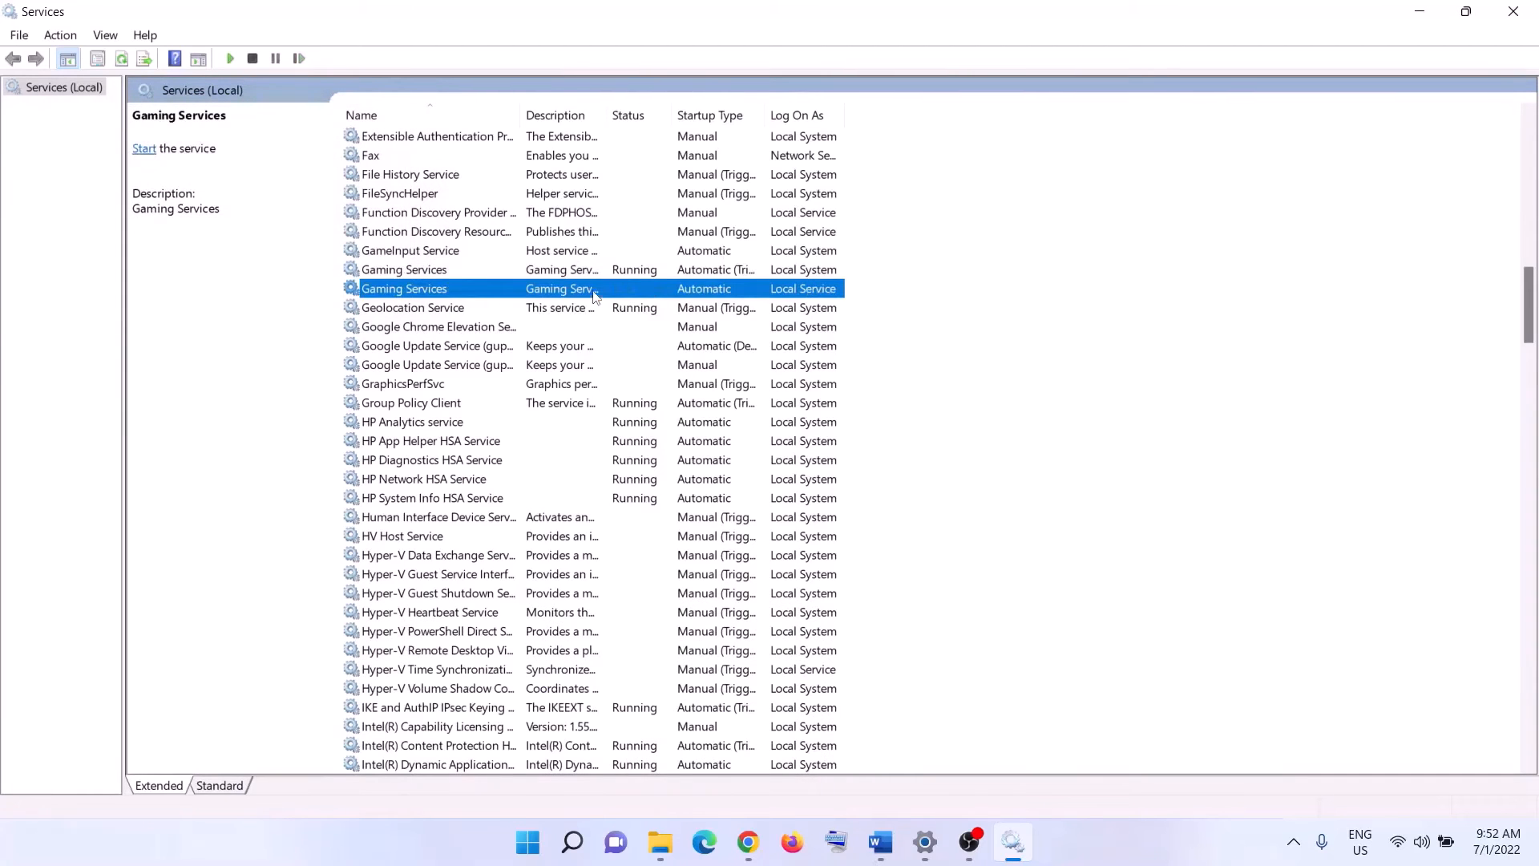
pyautogui.rightClick(627, 294)
pyautogui.click(645, 305)
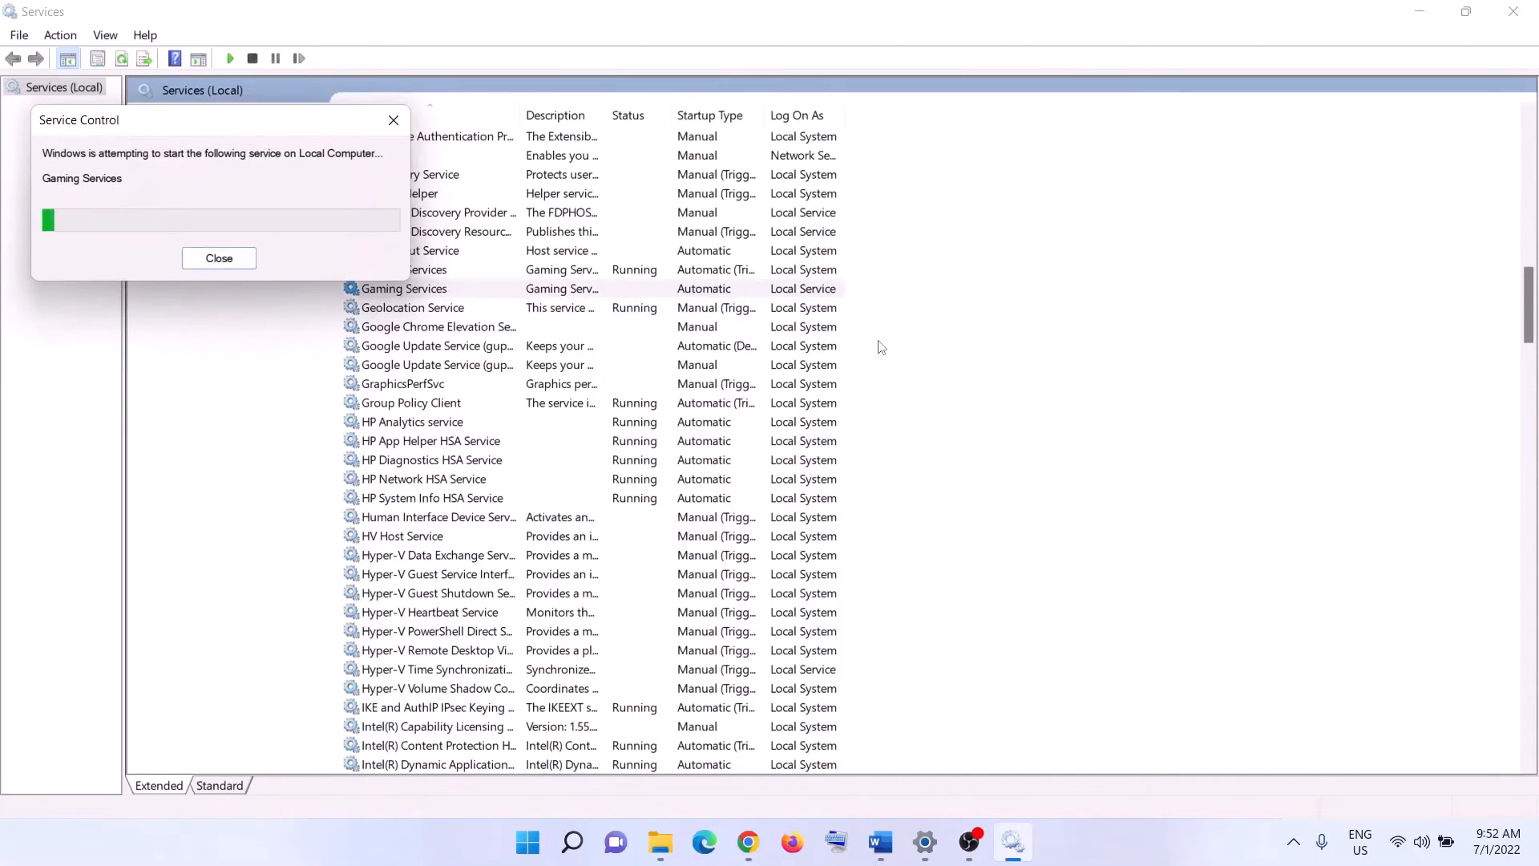
# - Set the Microsoft Store Install Service's startup type to Automatic, confirm, and close the Services window
pyautogui.click(656, 443)
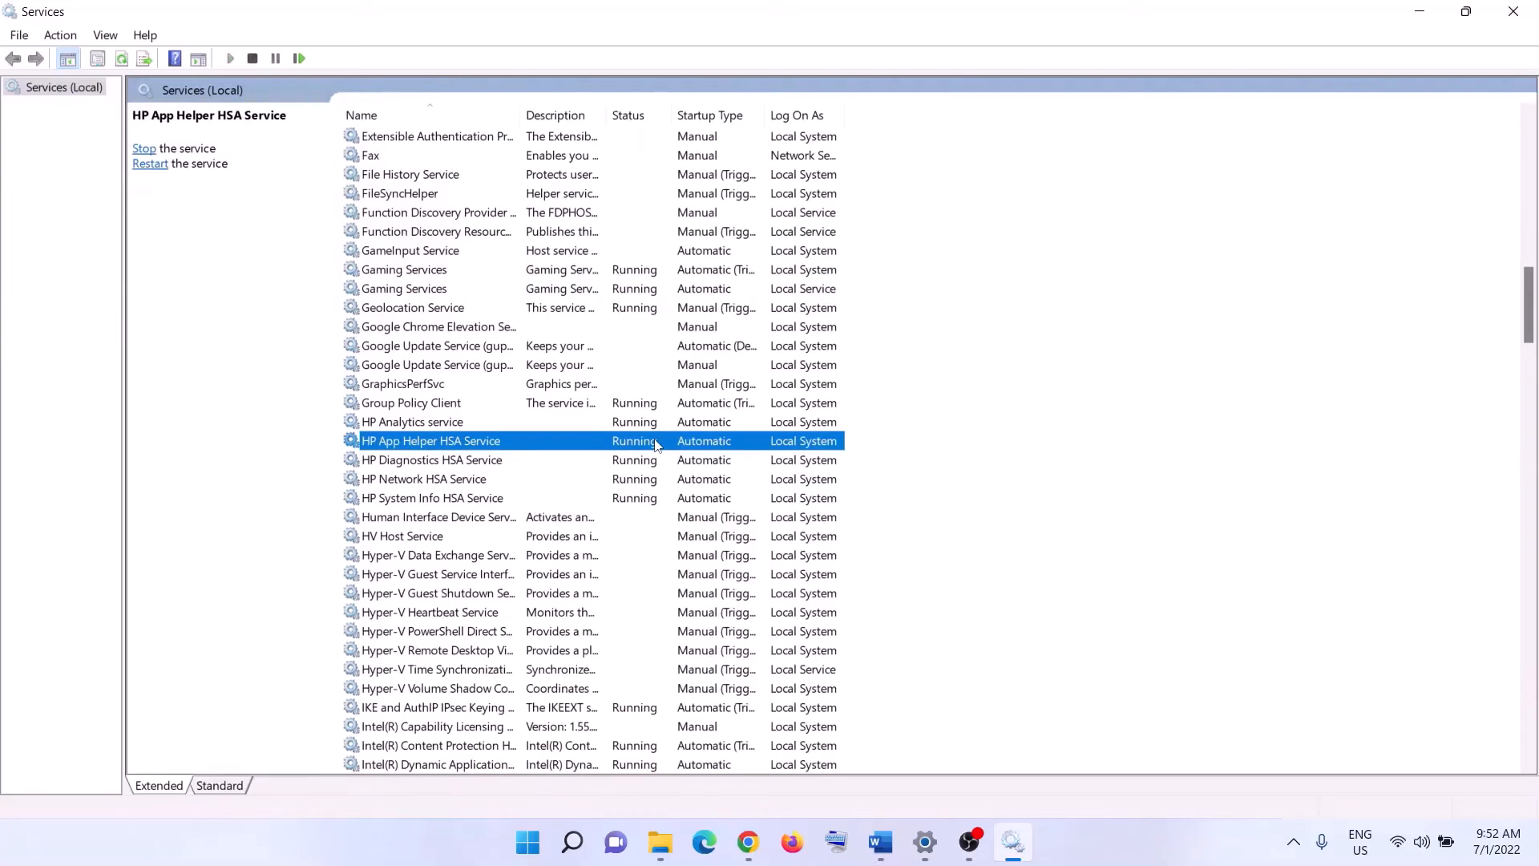
pyautogui.press('m')
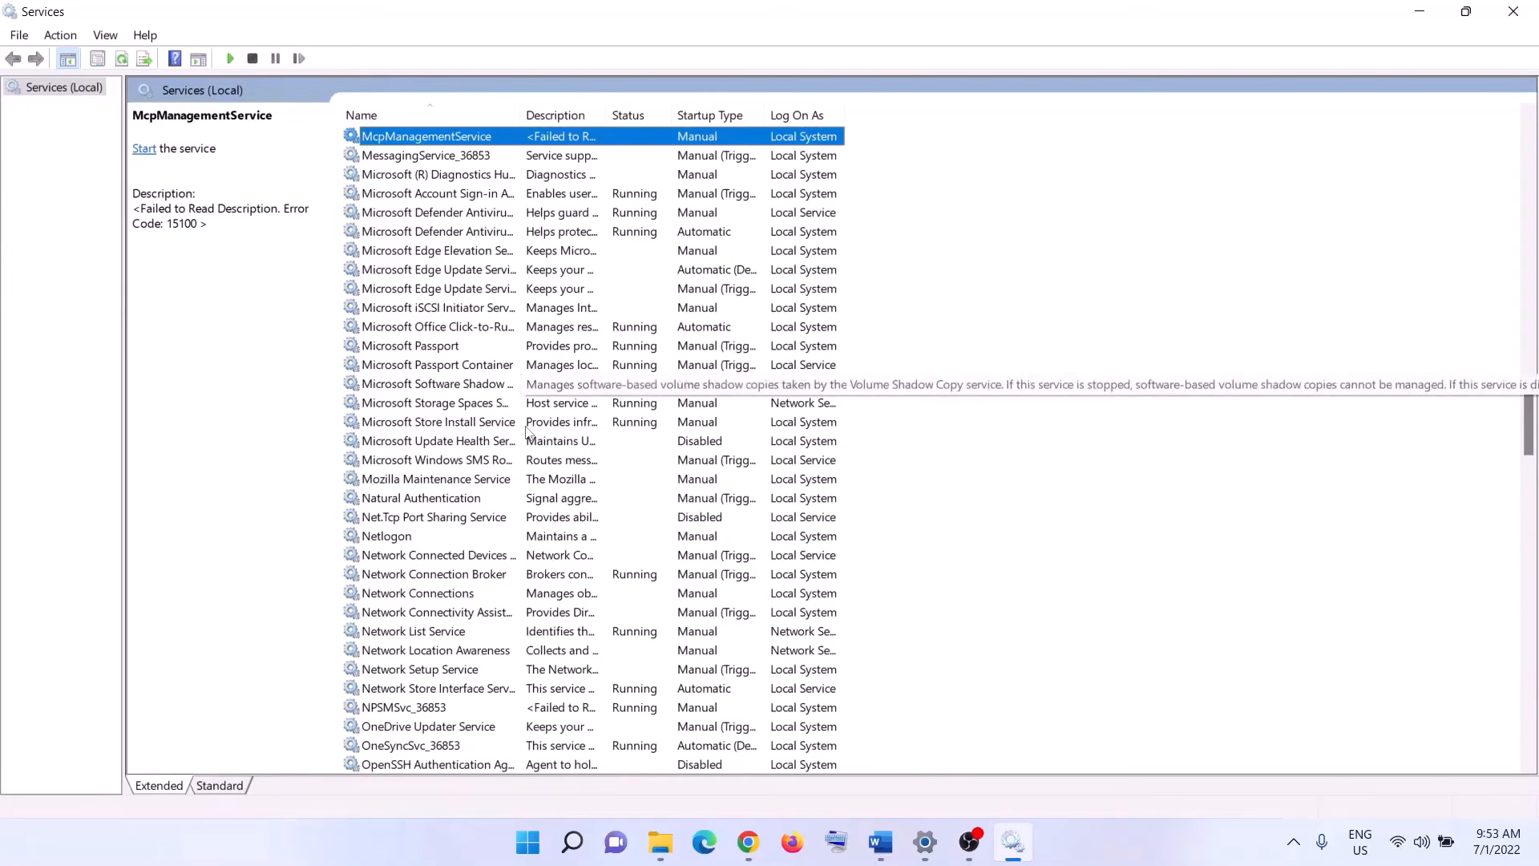
pyautogui.click(616, 425)
pyautogui.doubleClick(616, 430)
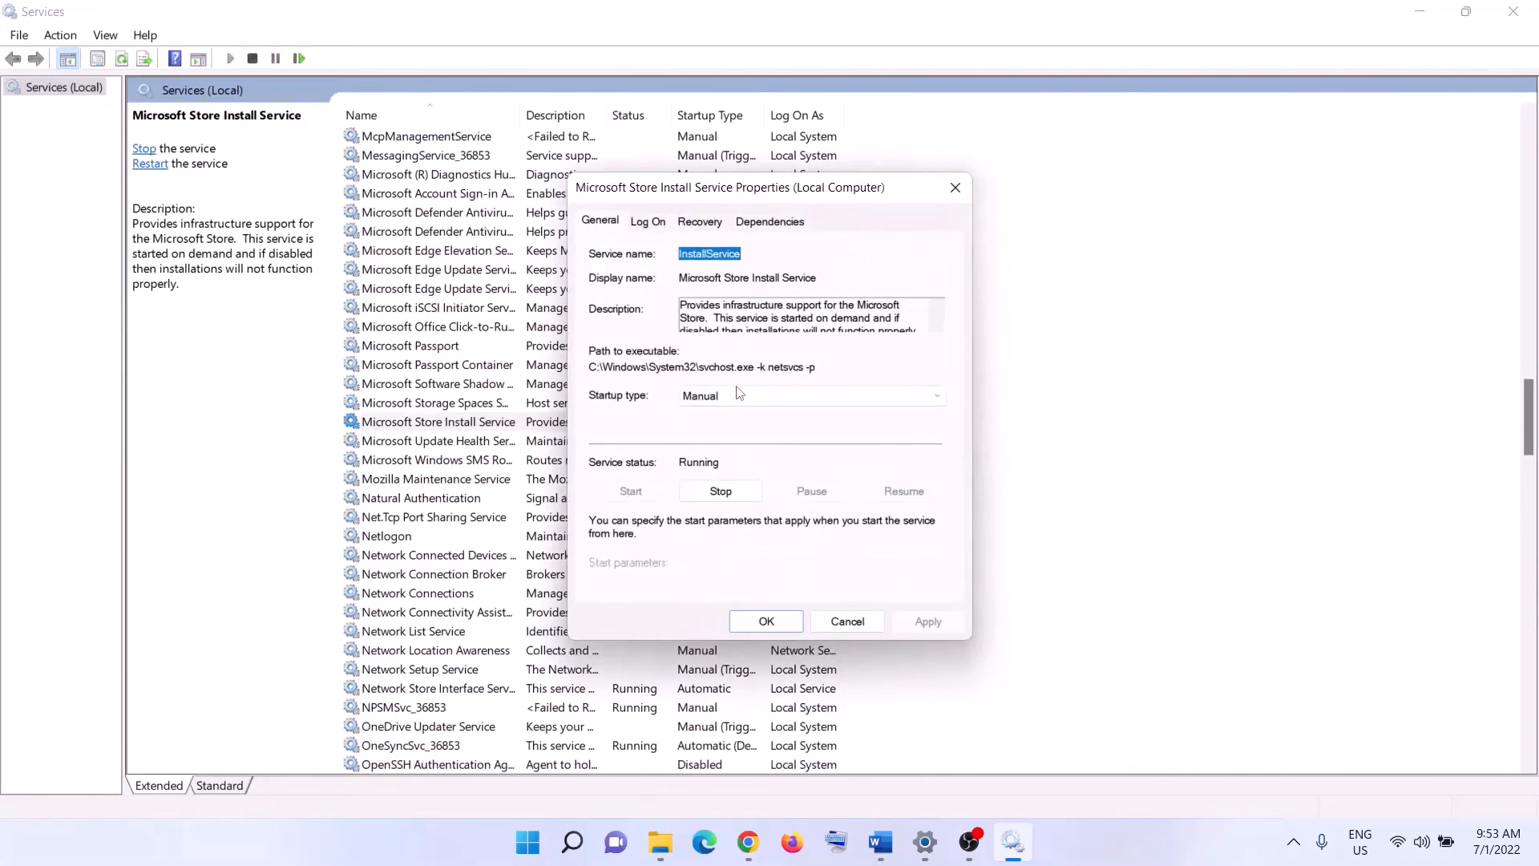
pyautogui.click(739, 395)
pyautogui.click(728, 432)
pyautogui.click(898, 615)
pyautogui.click(767, 619)
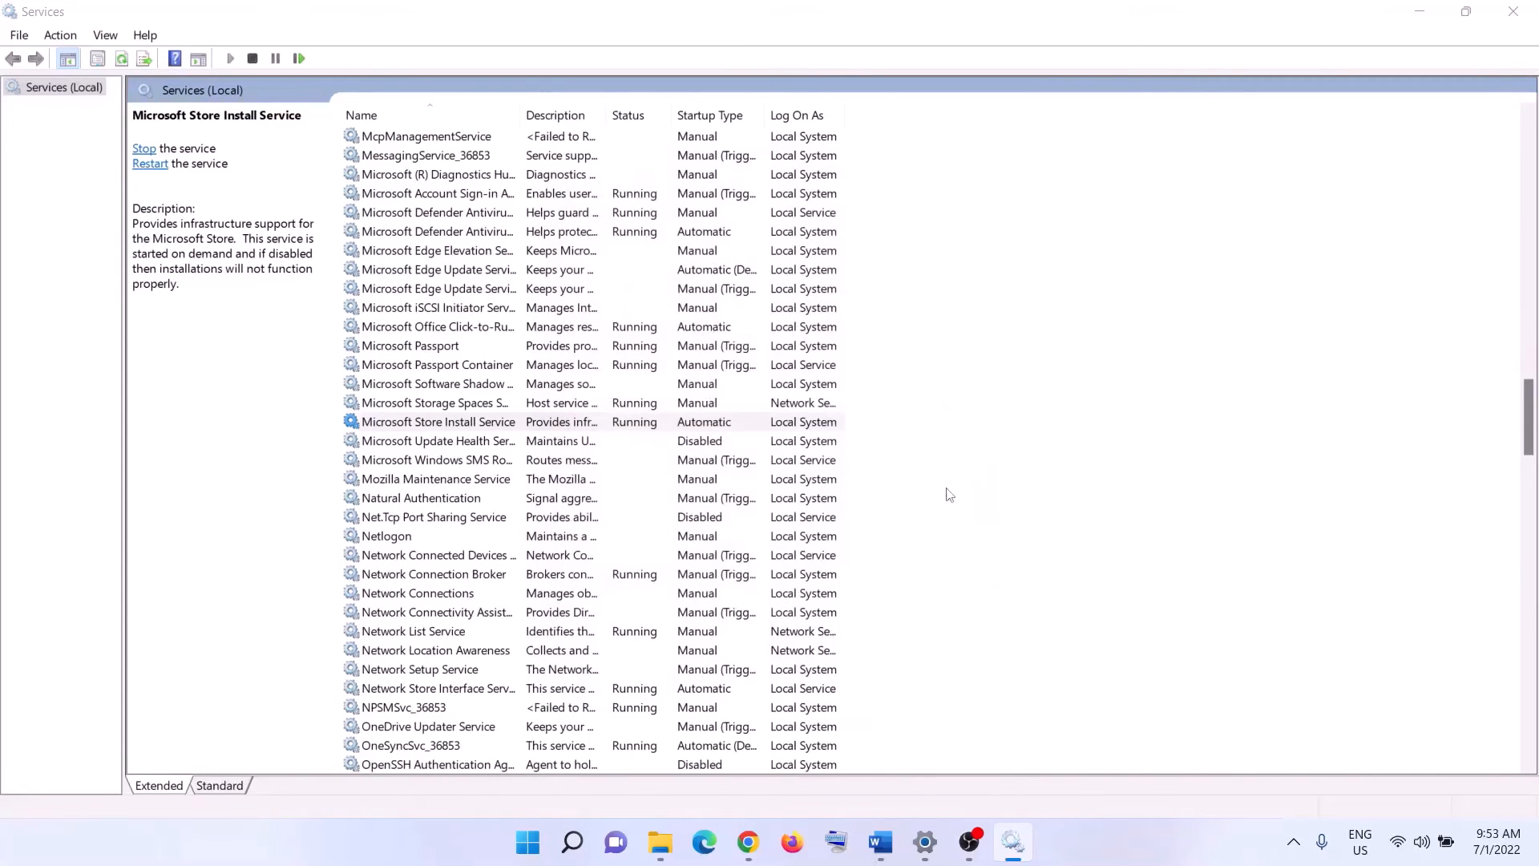
pyautogui.click(1516, 13)
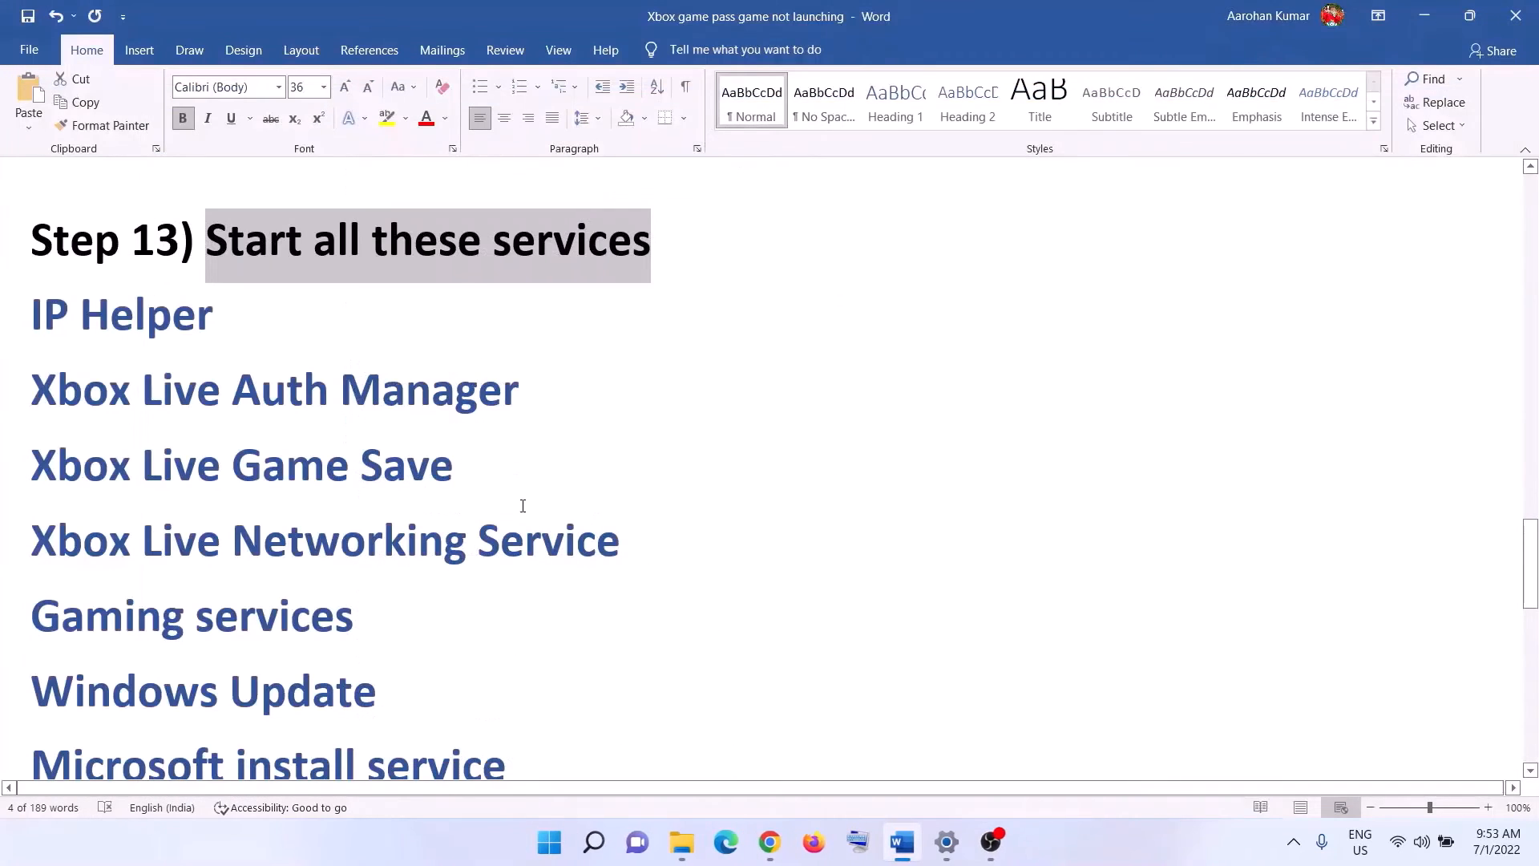
# - Copy the Get-AppxPackage *gamingservices* removal command listed under Step 14 of the notes
pyautogui.scroll(-5, 523, 506)
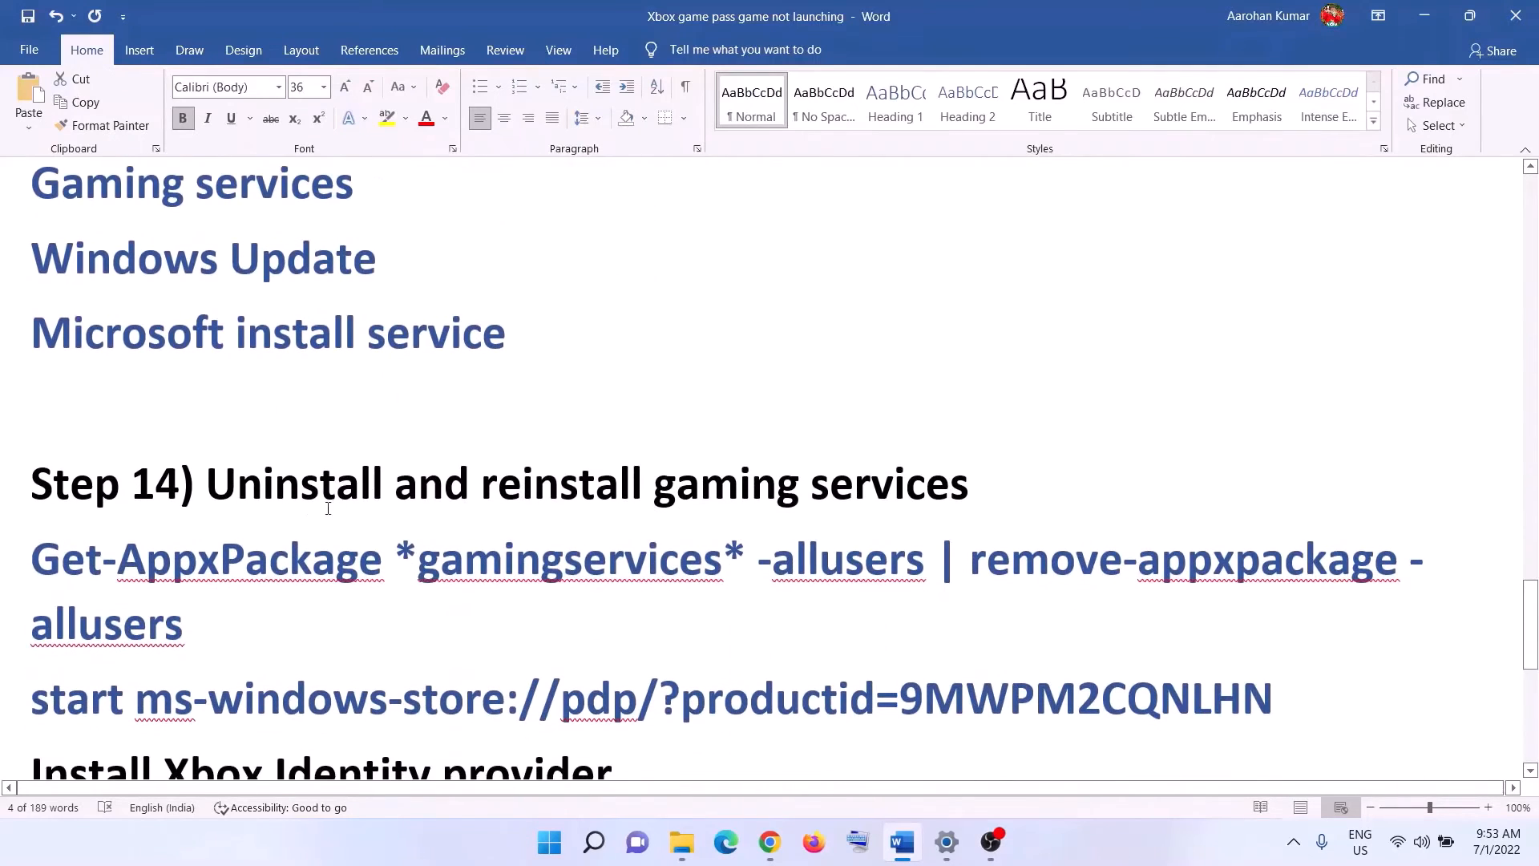
pyautogui.moveTo(448, 514); pyautogui.dragTo(369, 589)
pyautogui.scroll(-1, 369, 589)
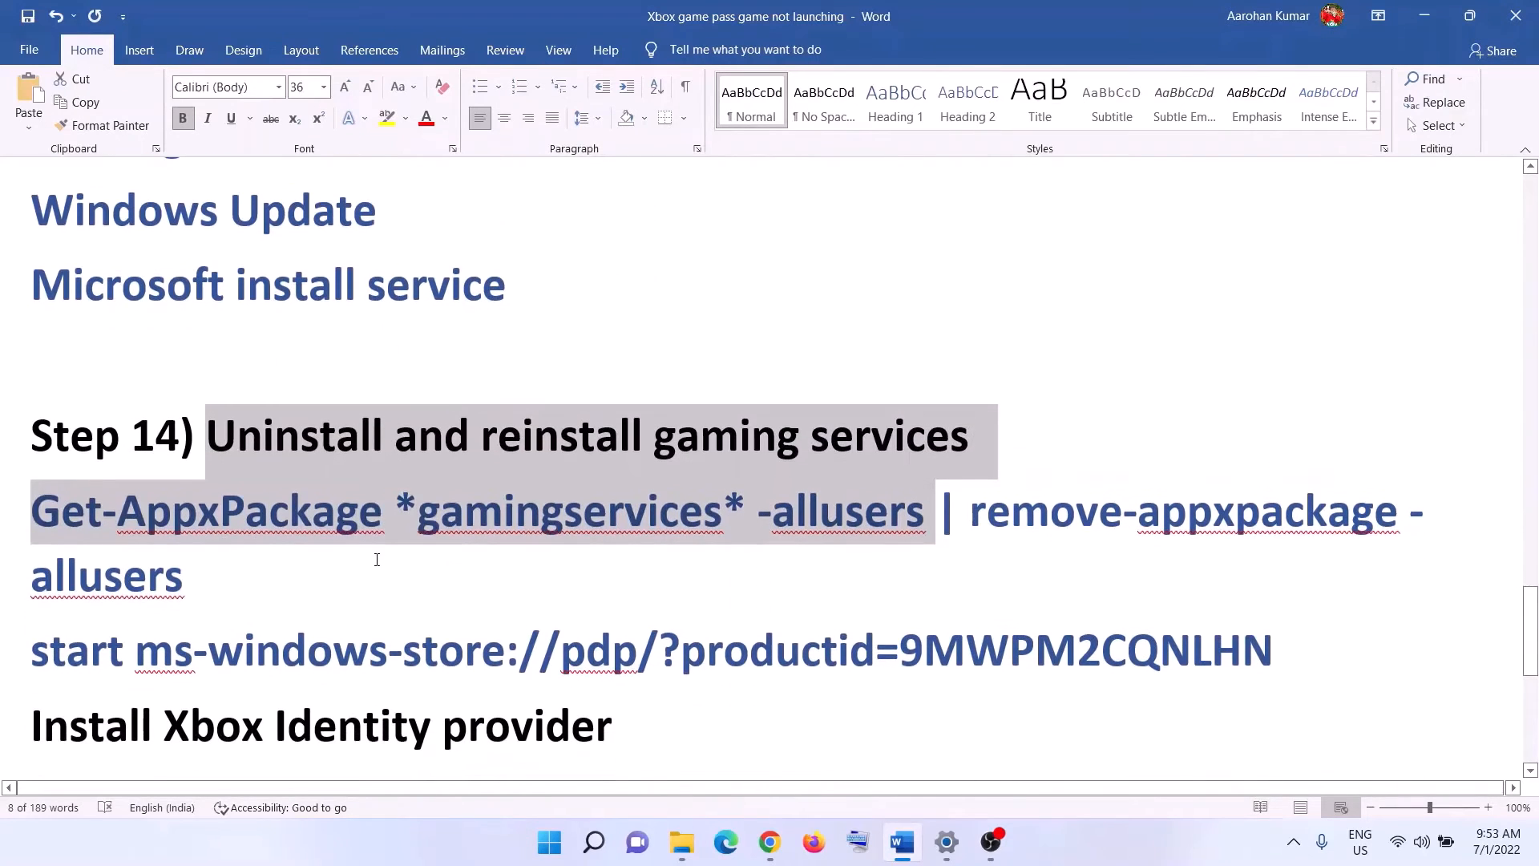
pyautogui.moveTo(322, 539); pyautogui.dragTo(108, 494)
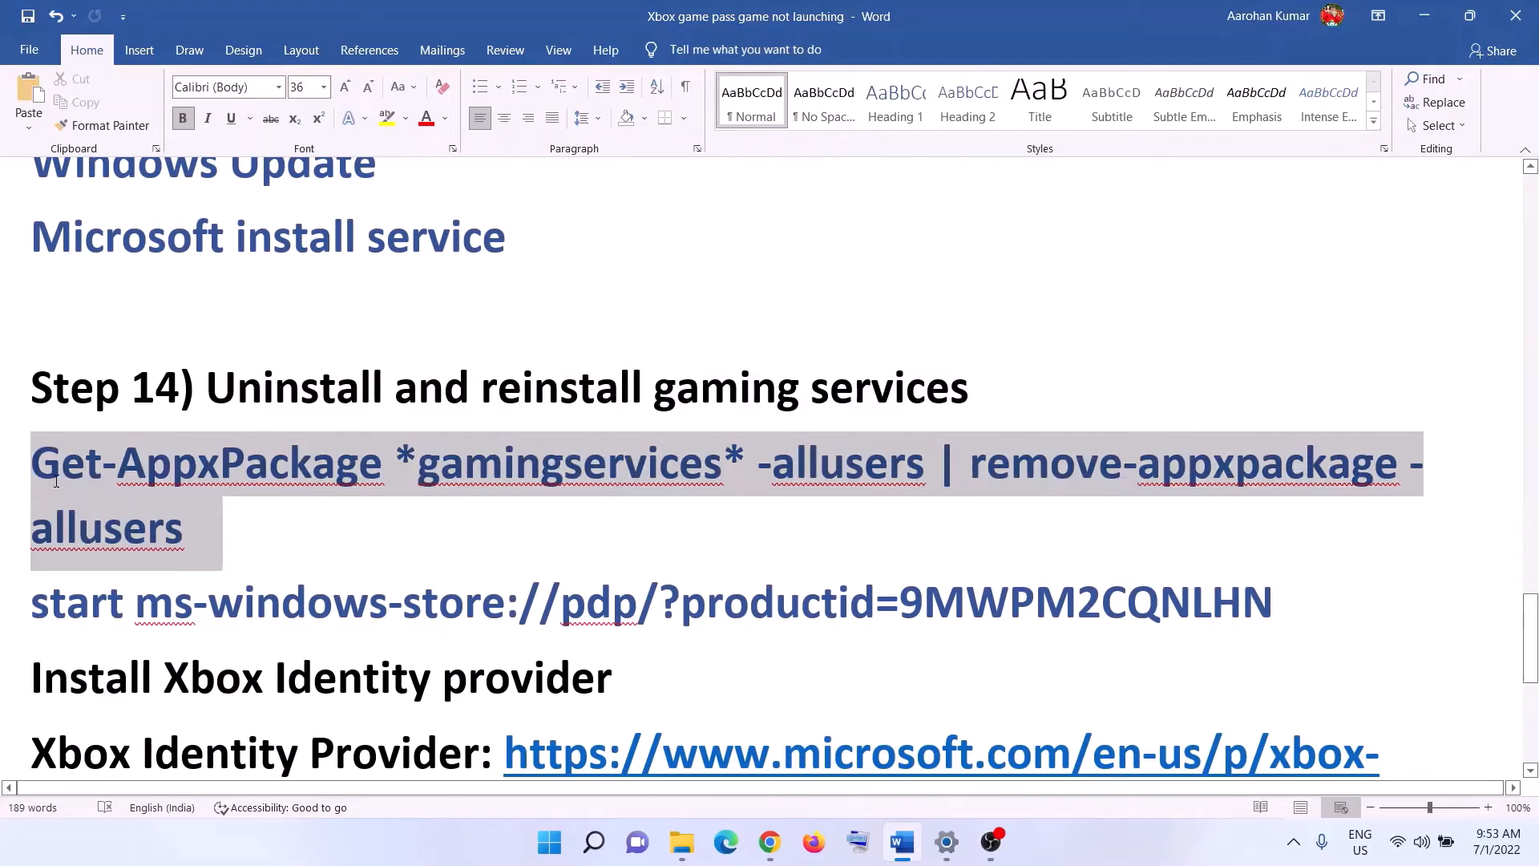
pyautogui.rightClick(108, 494)
pyautogui.click(180, 532)
# - Open Windows PowerShell as administrator and run Get-AppxPackage *gamingservices* -allusers | remove-appxpackage -allusers
pyautogui.click(543, 842)
pyautogui.write('pow')
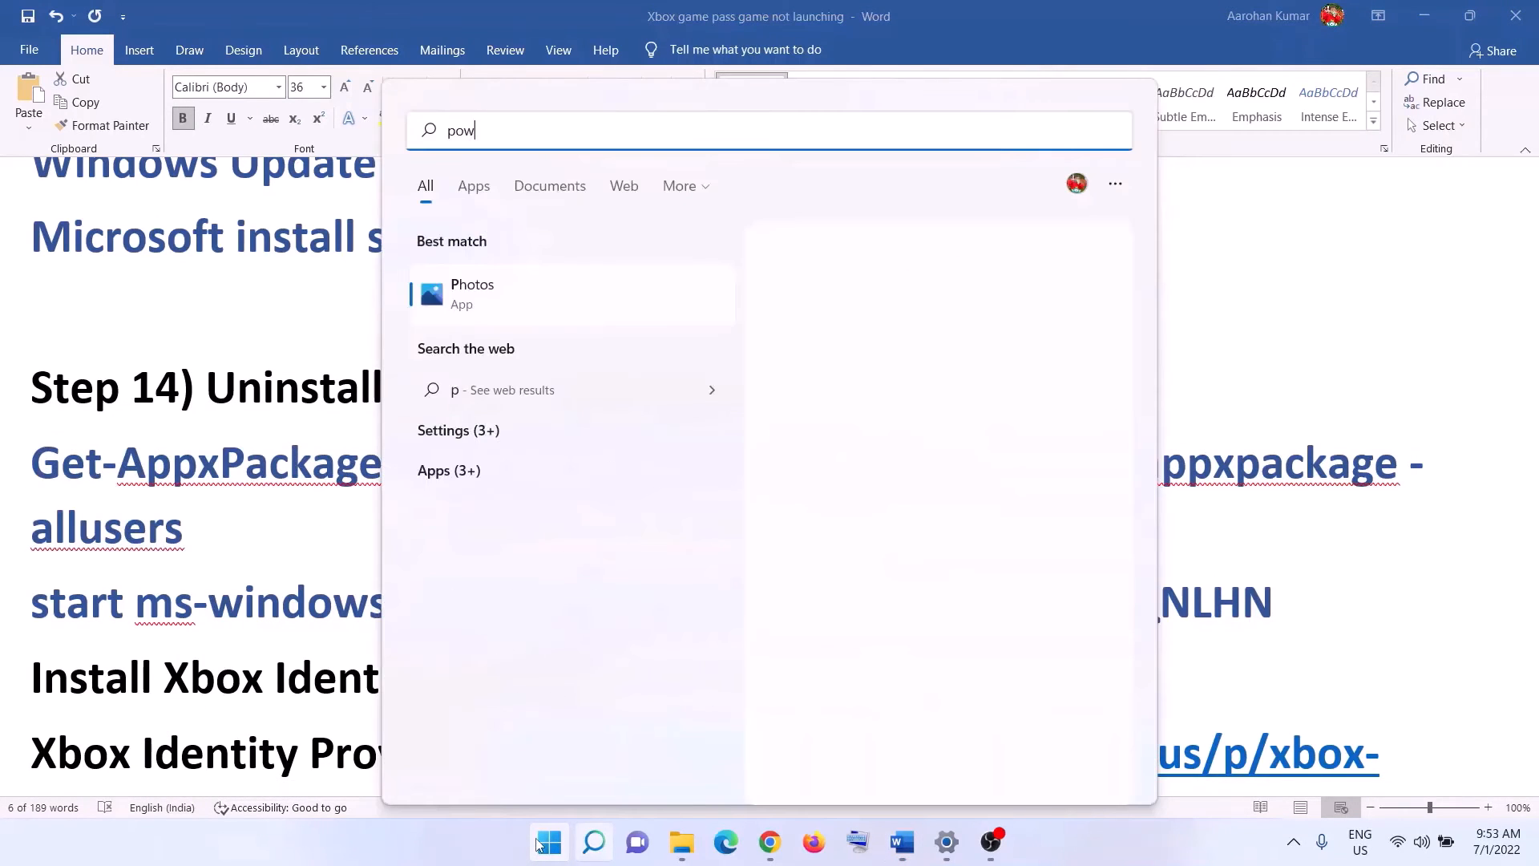
pyautogui.write('ershell')
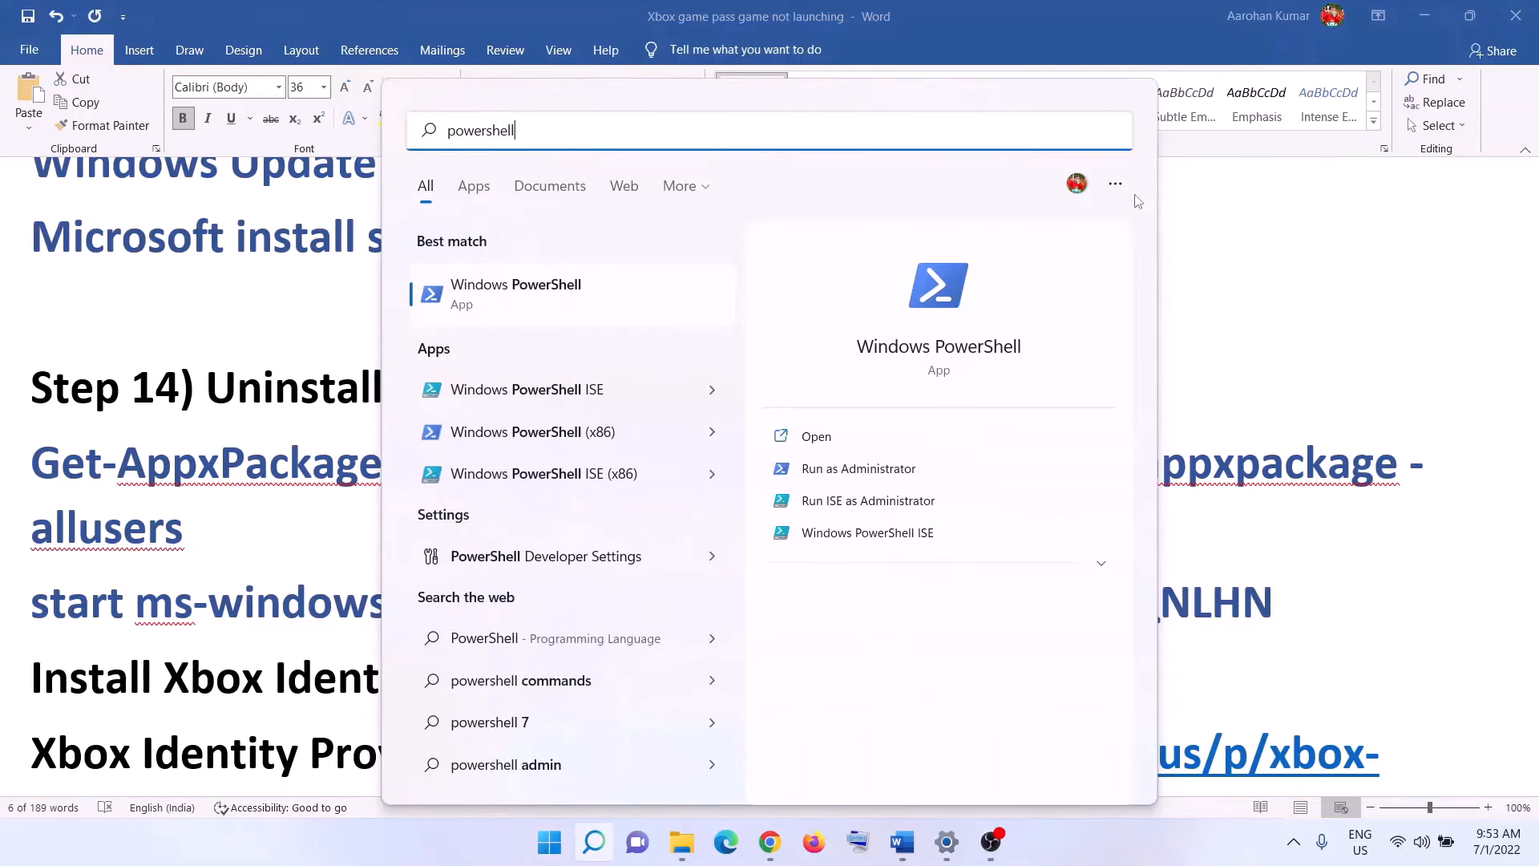
pyautogui.rightClick(686, 295)
pyautogui.click(775, 317)
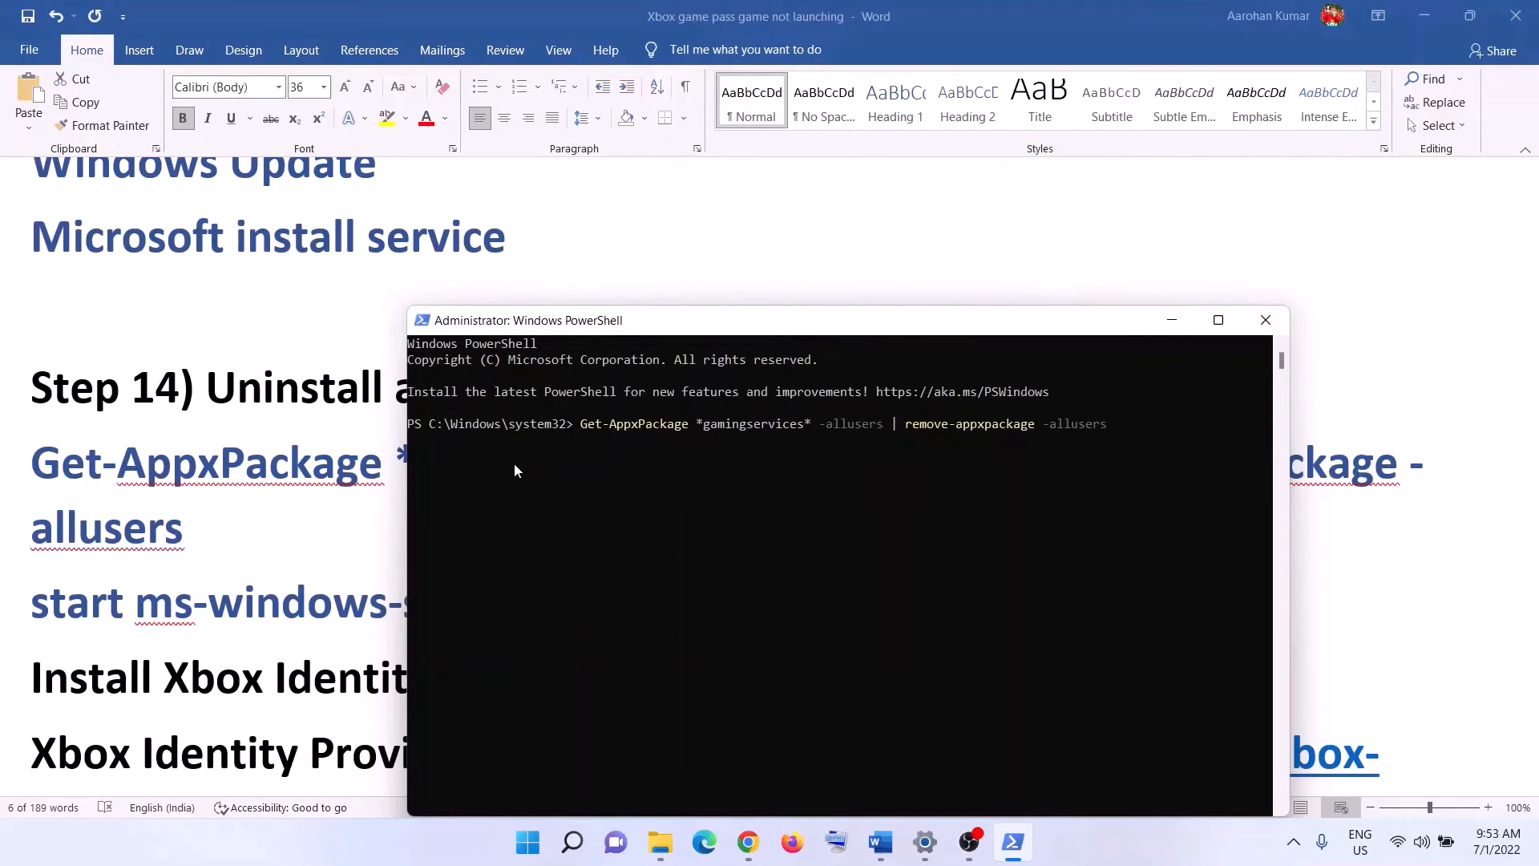
pyautogui.press('Return')
# - Copy the command start ms-windows-store://pdp/?productid=9MWPM2CQNLHN from Step 14 in Word and return to PowerShell
pyautogui.hotkey('alt', 'Tab')
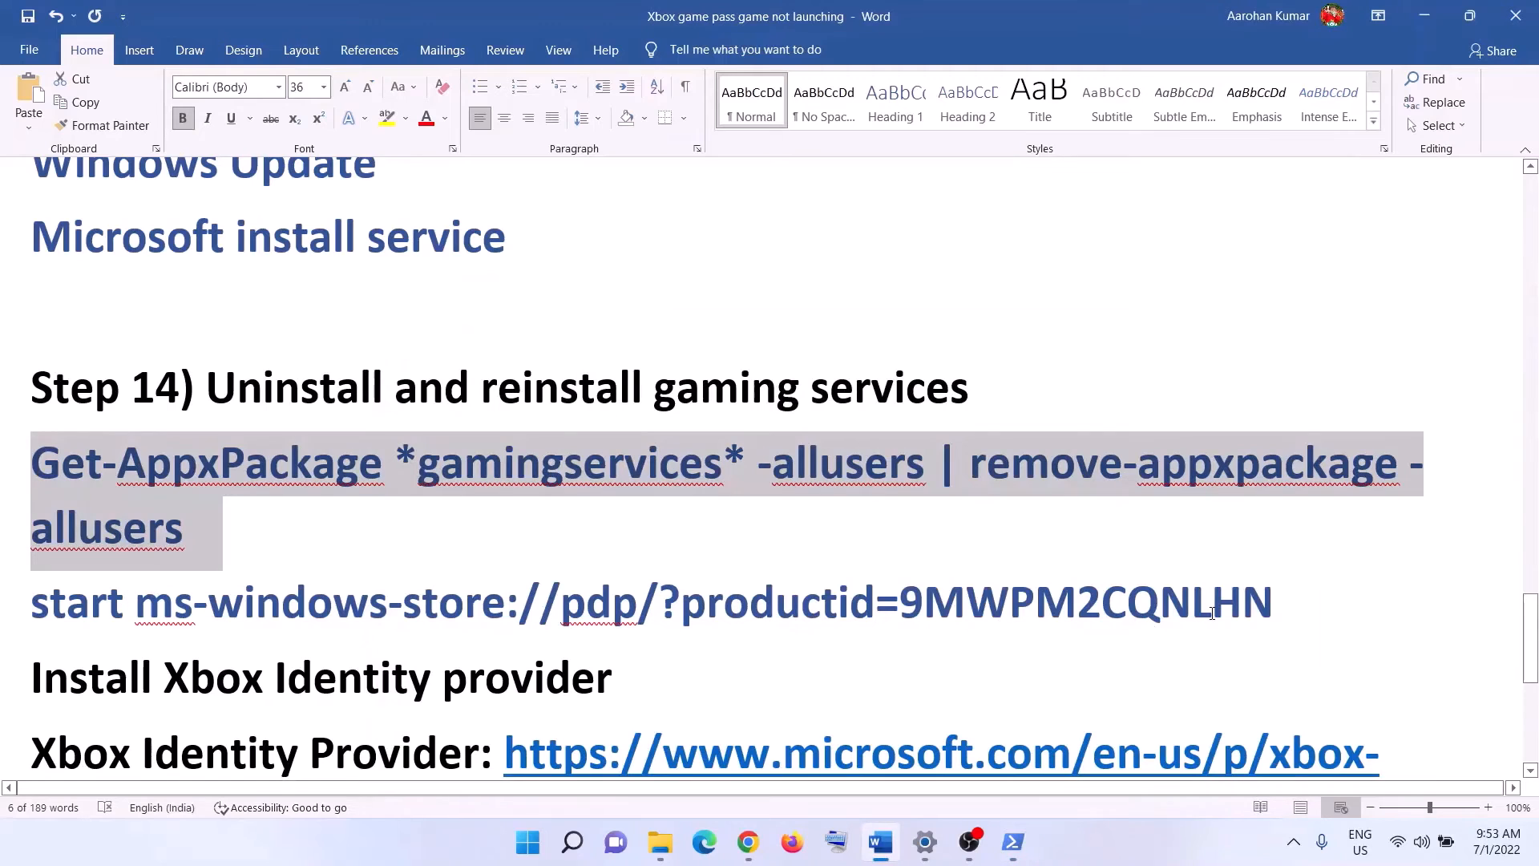
pyautogui.moveTo(1281, 595); pyautogui.dragTo(30, 603)
pyautogui.rightClick(99, 611)
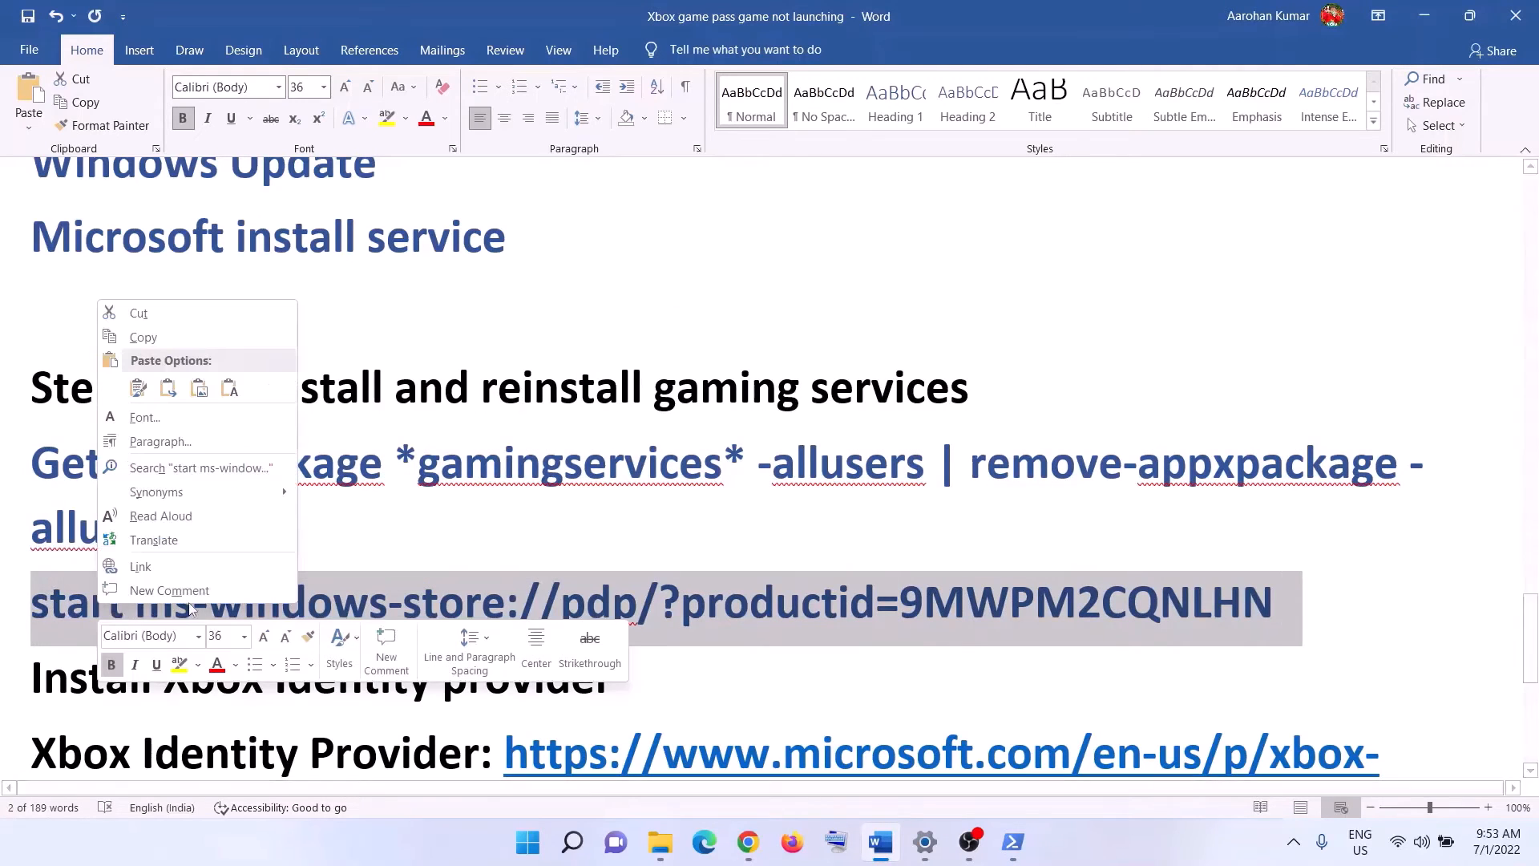
pyautogui.click(141, 340)
pyautogui.hotkey('alt', 'Tab')
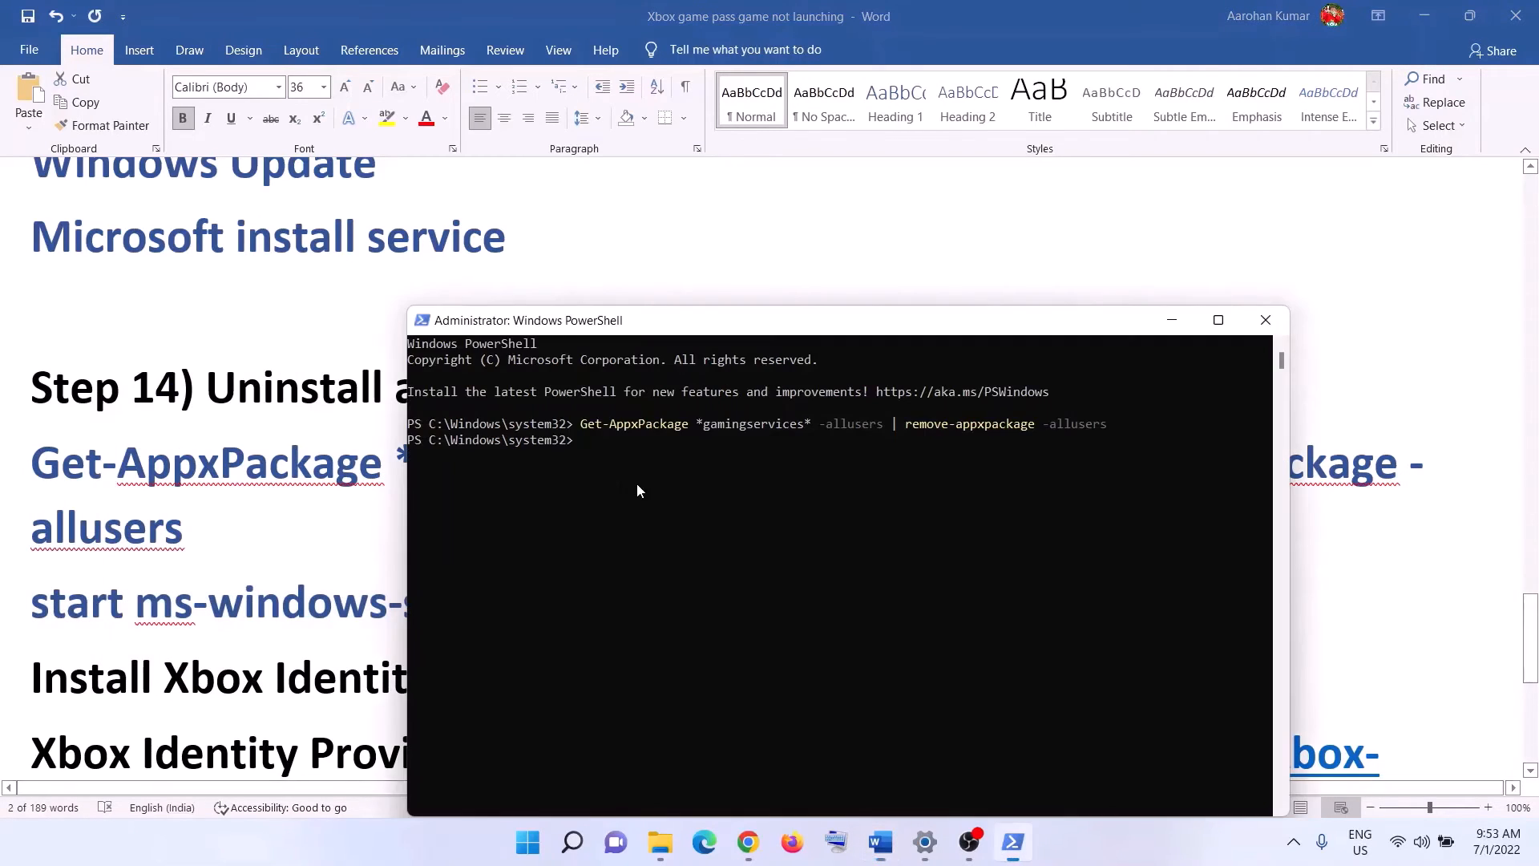
# - Run the copied ms-windows-store command in PowerShell and install Gaming Services from the Microsoft Store page
pyautogui.rightClick(692, 491)
pyautogui.press('Return')
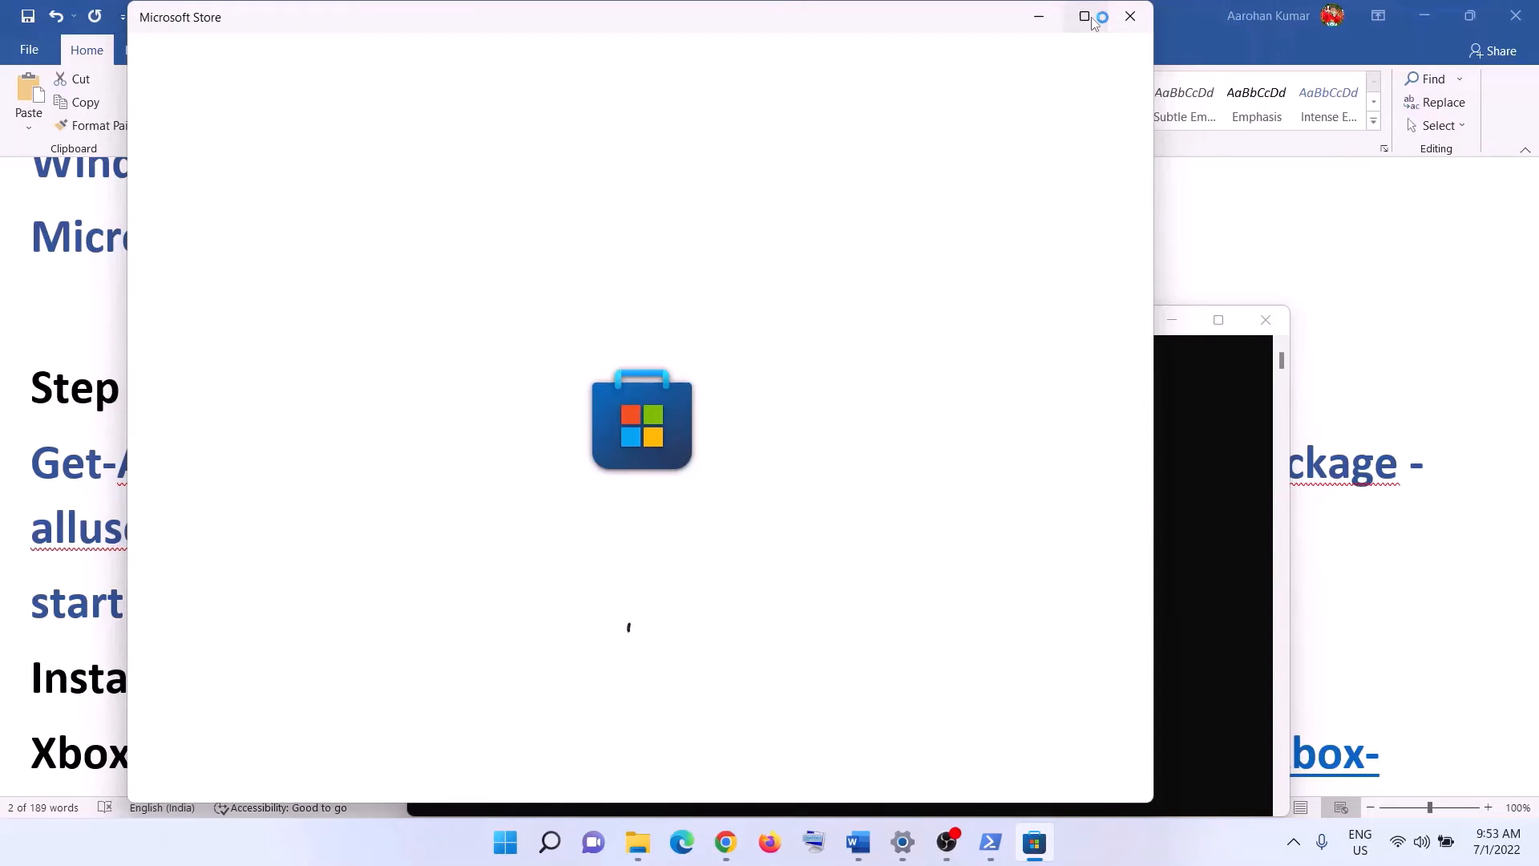
pyautogui.click(1094, 20)
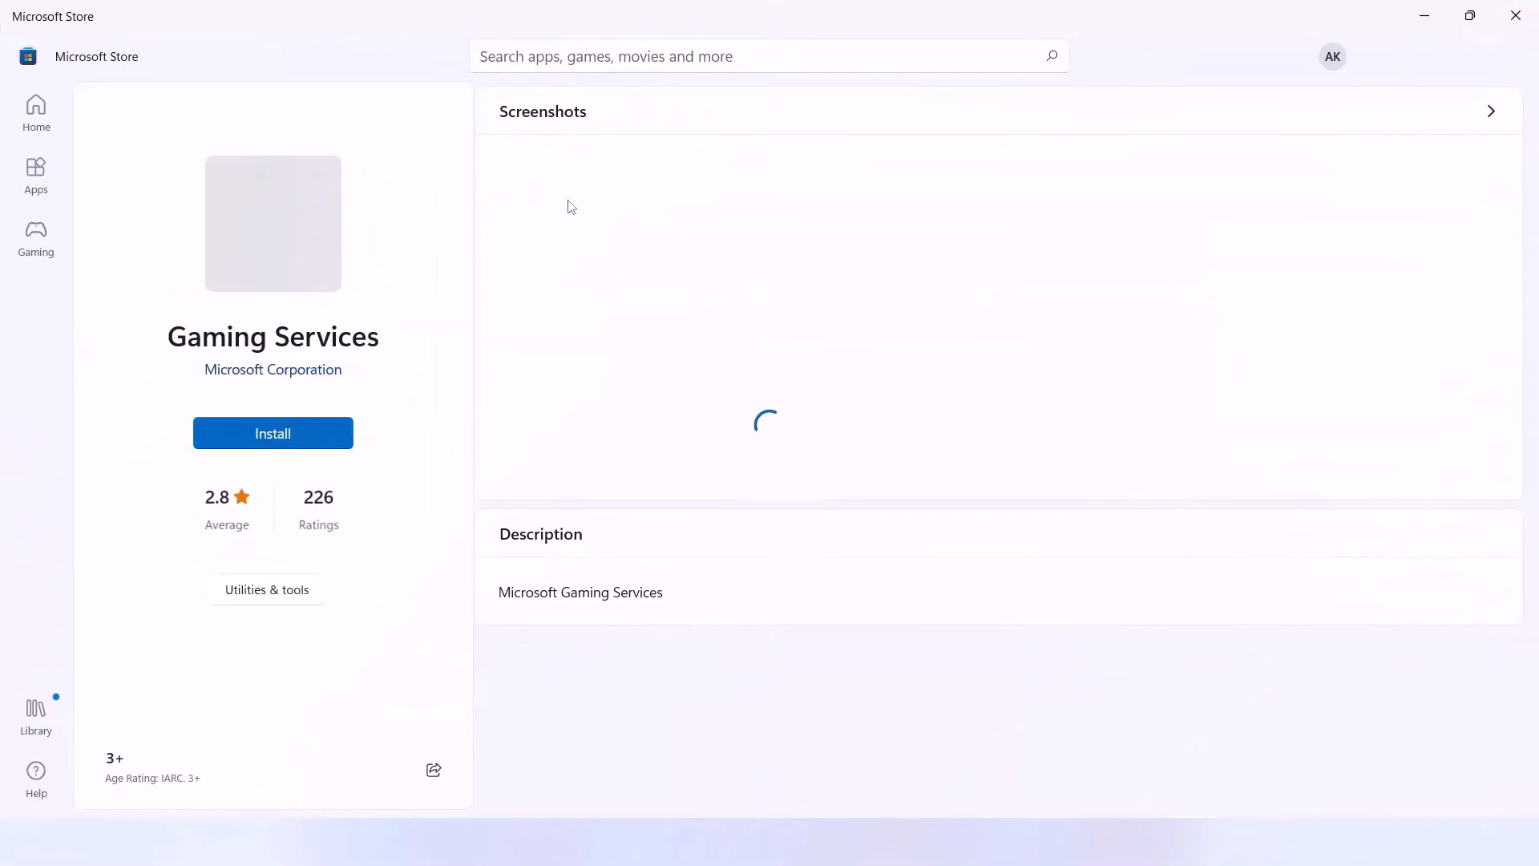
pyautogui.click(280, 442)
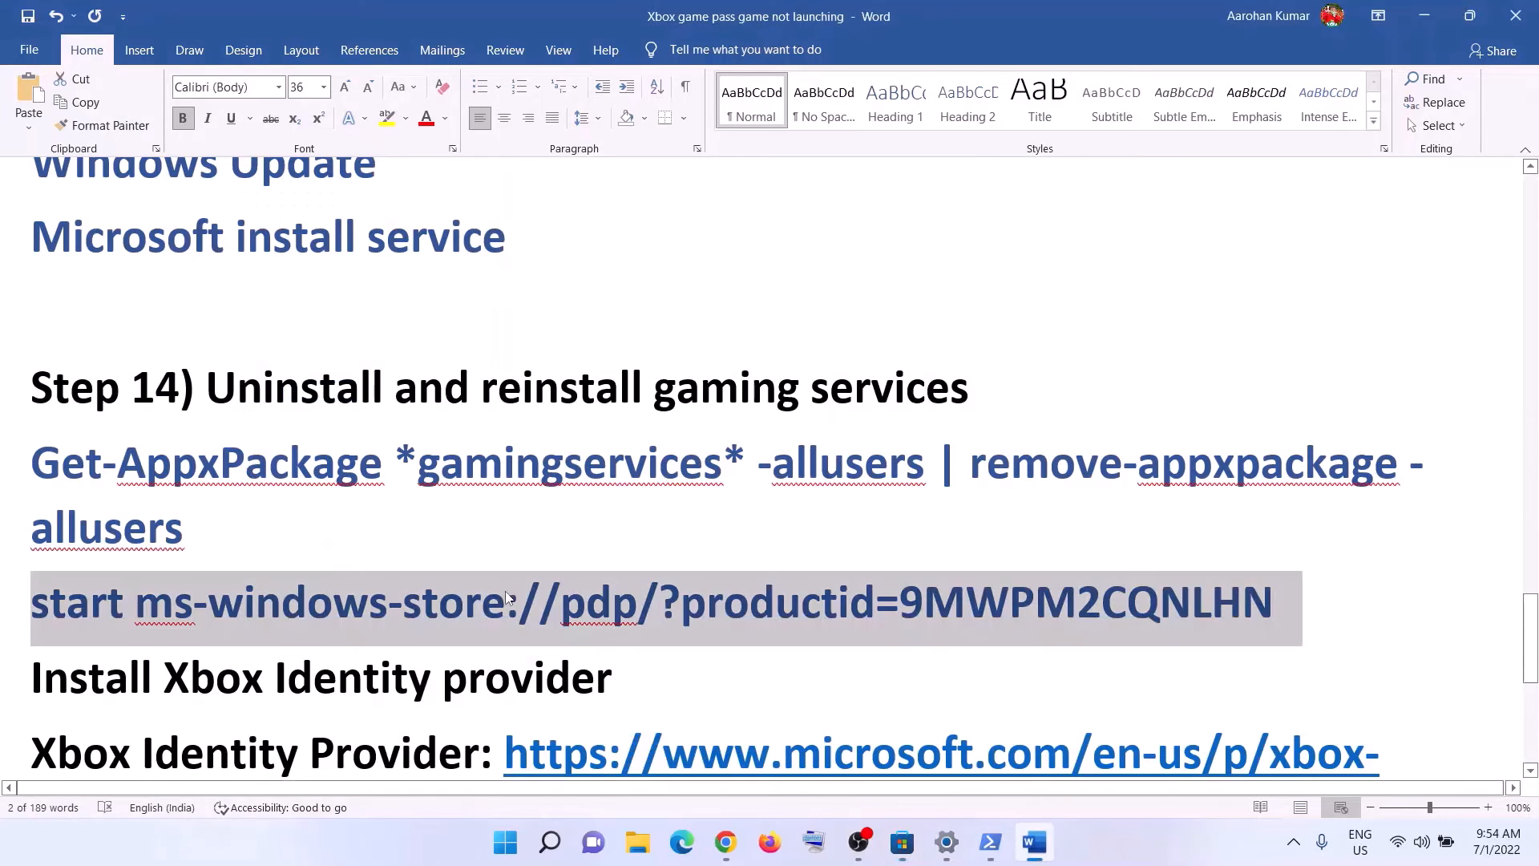
# - Copy the Xbox Identity Provider web link at the end of Step 14 in the Word notes
pyautogui.scroll(-1, 507, 591)
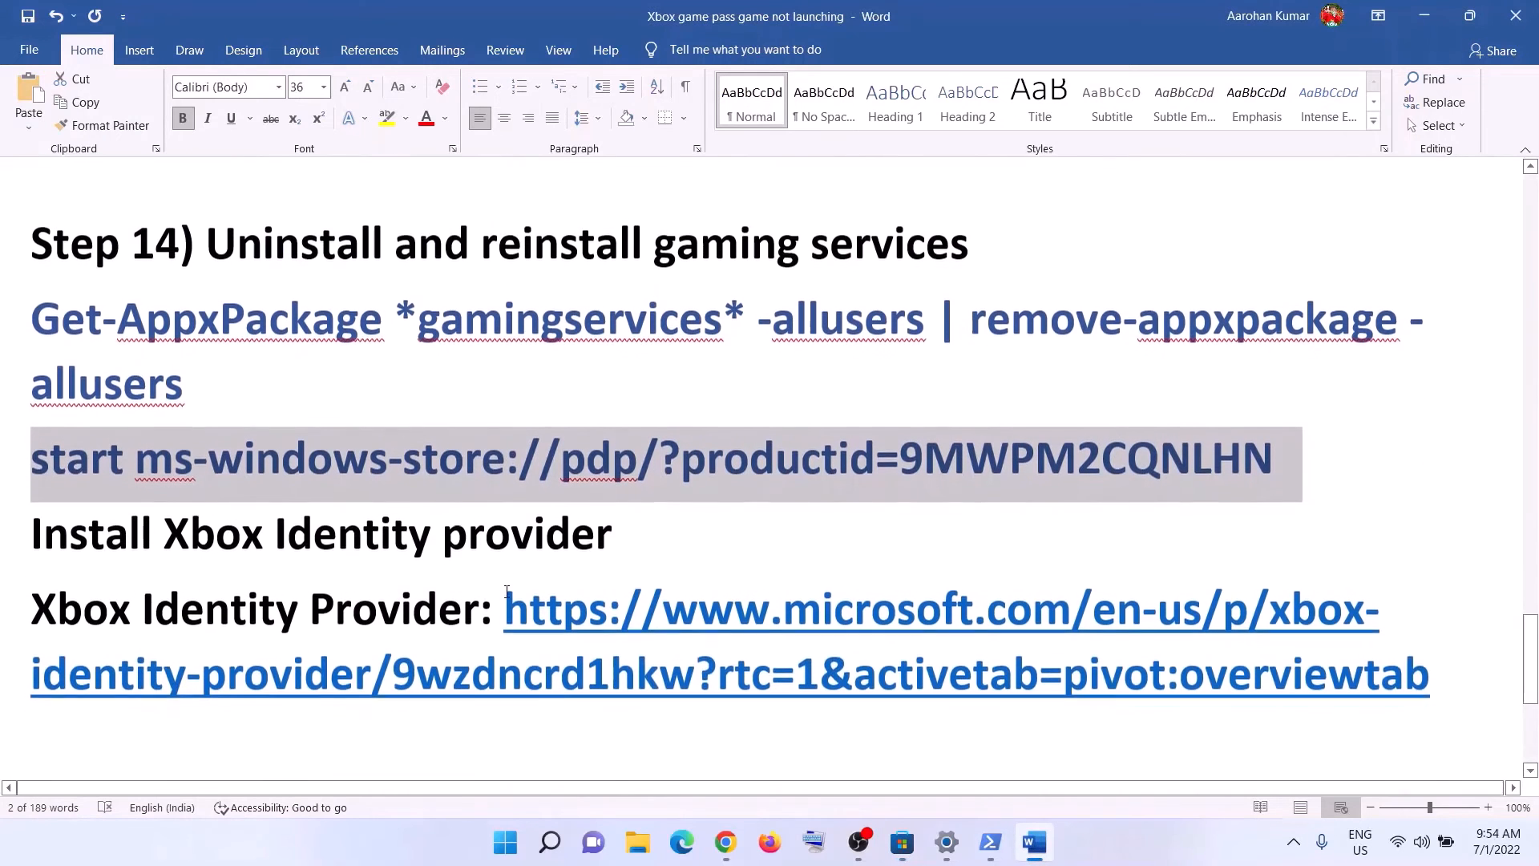
pyautogui.moveTo(52, 539); pyautogui.dragTo(510, 537)
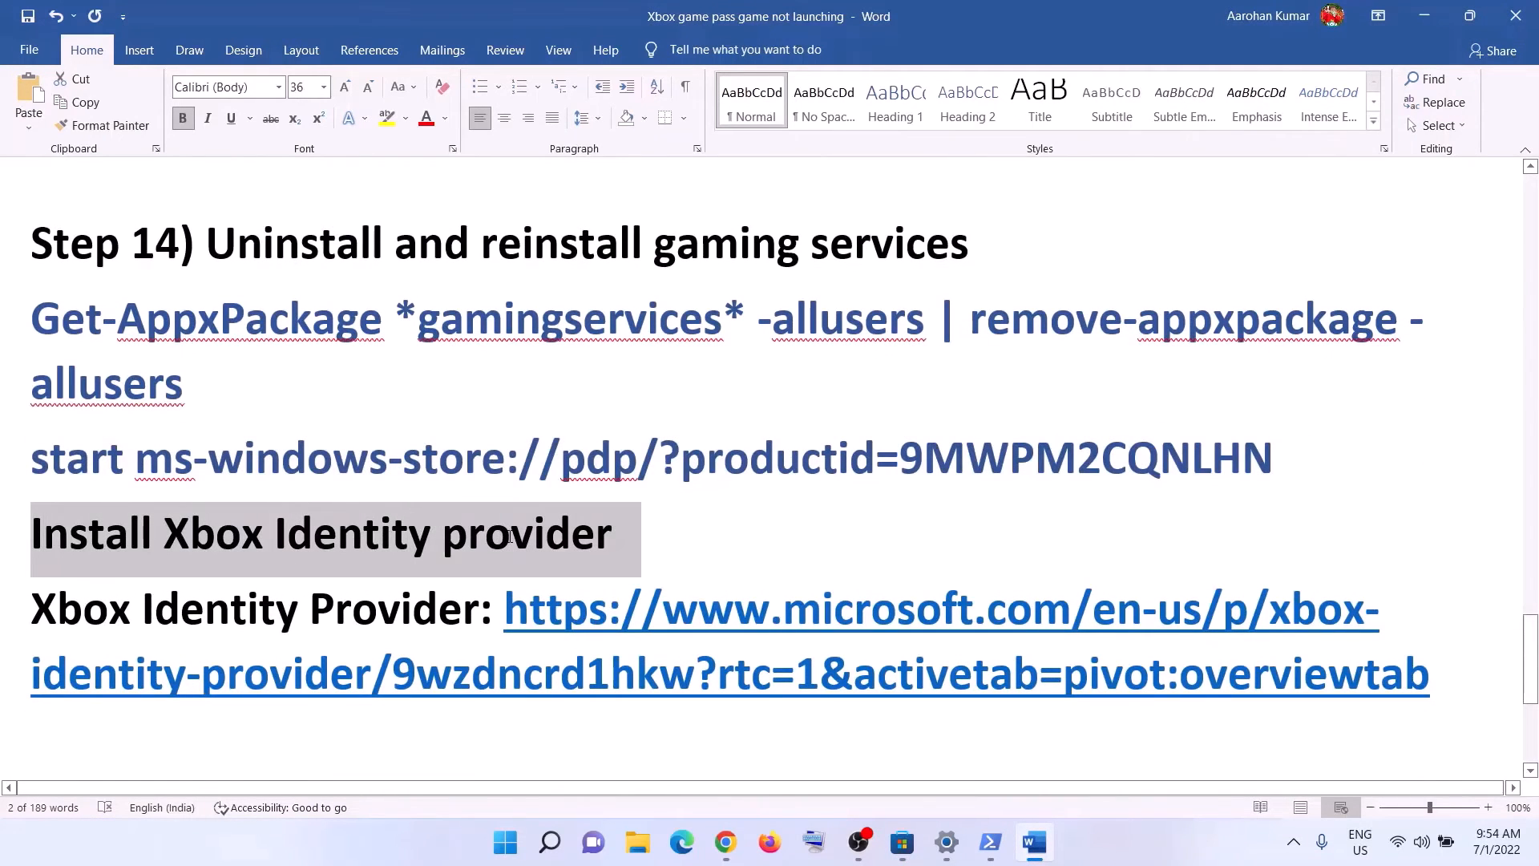
pyautogui.moveTo(1431, 683); pyautogui.dragTo(505, 611)
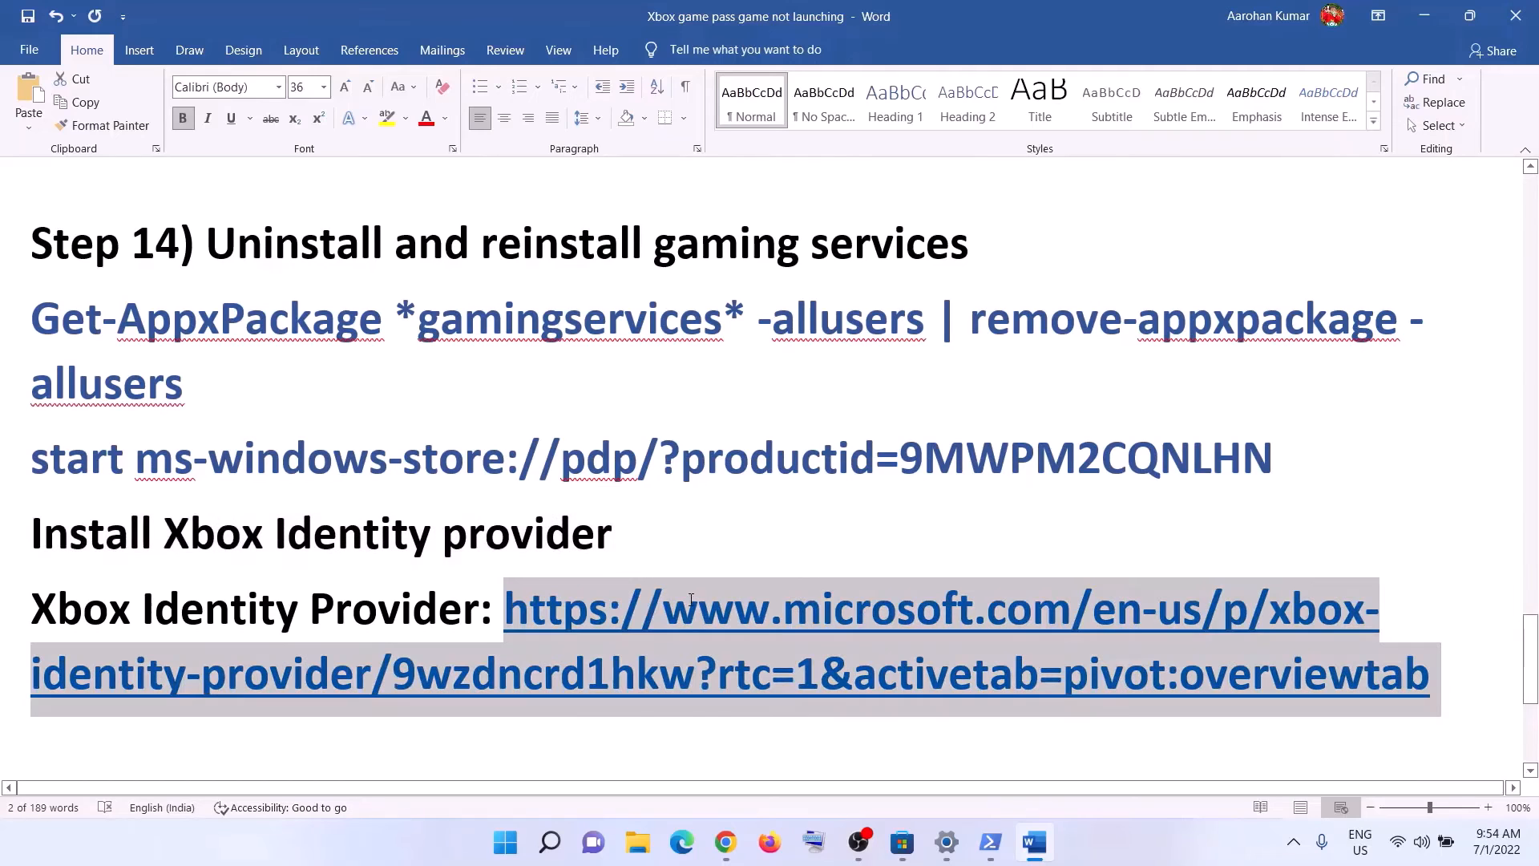
pyautogui.rightClick(664, 629)
pyautogui.click(719, 280)
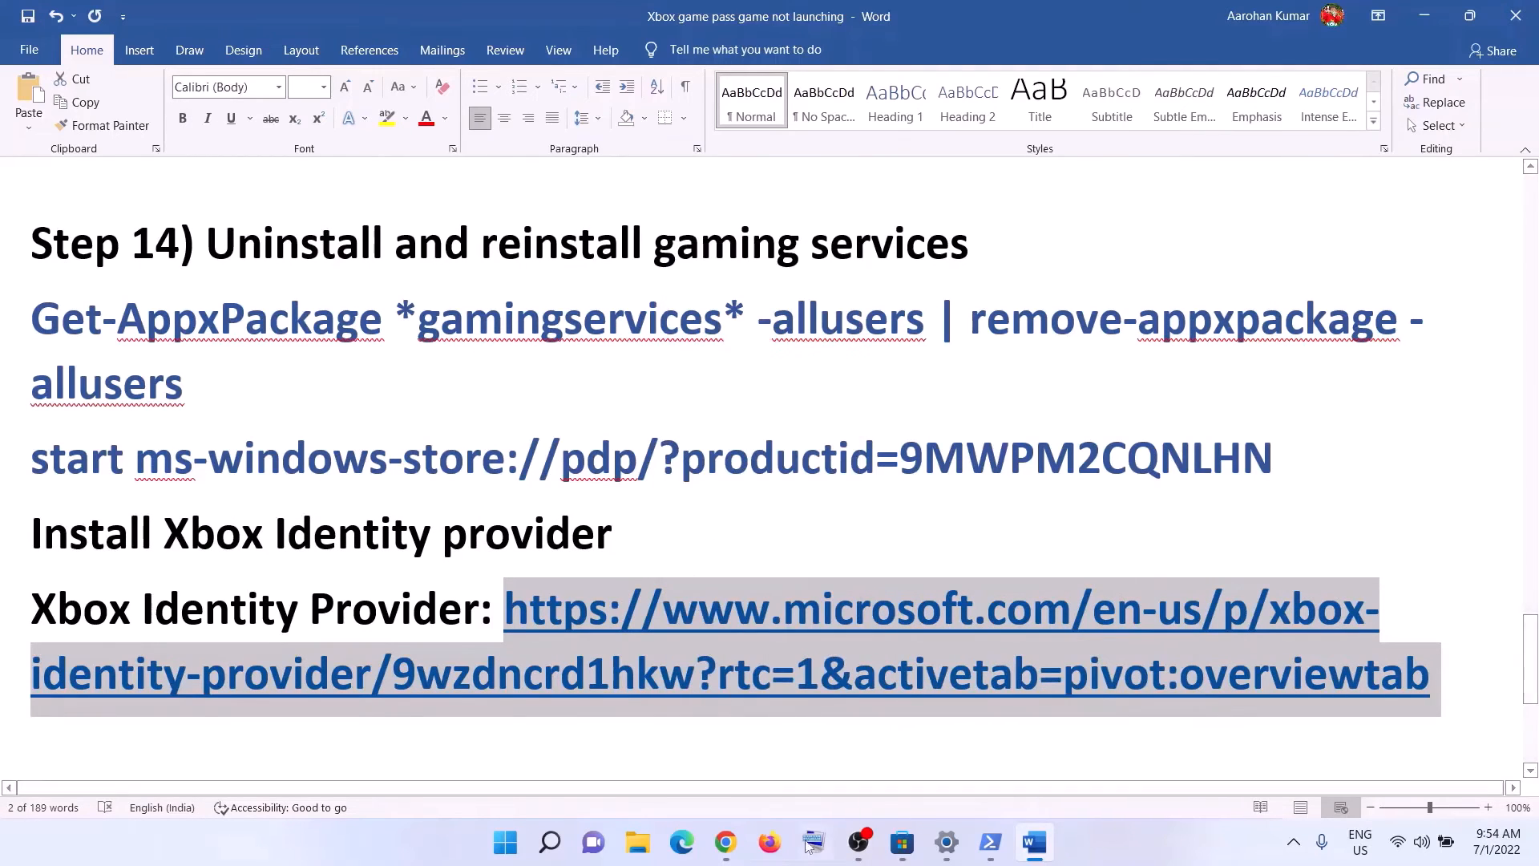
# - Switch to Chrome and load the copied Xbox Identity Provider link in a new tab
pyautogui.click(726, 842)
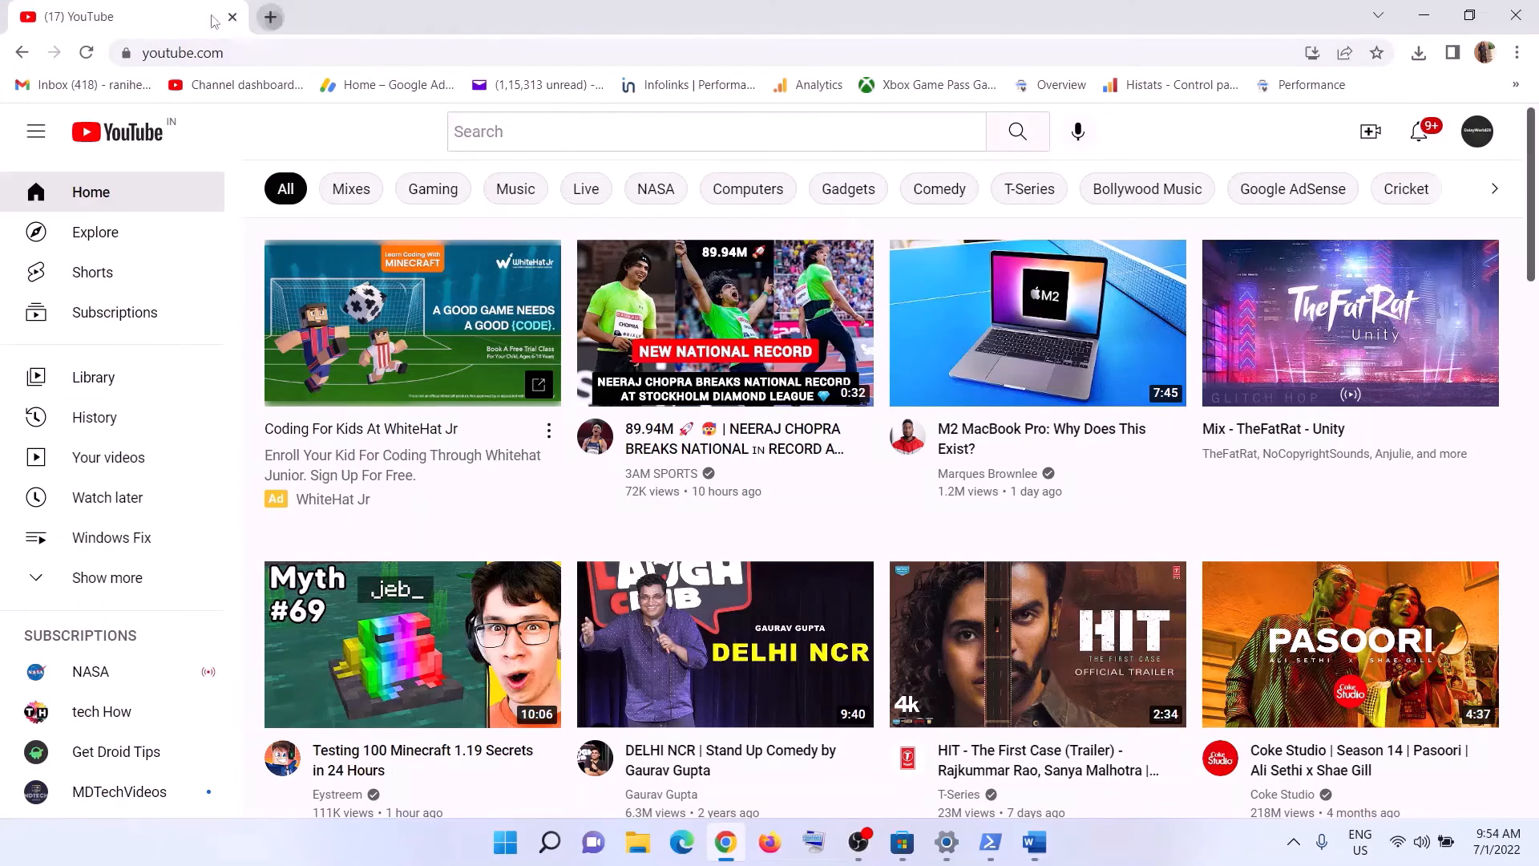
pyautogui.click(270, 17)
pyautogui.rightClick(223, 51)
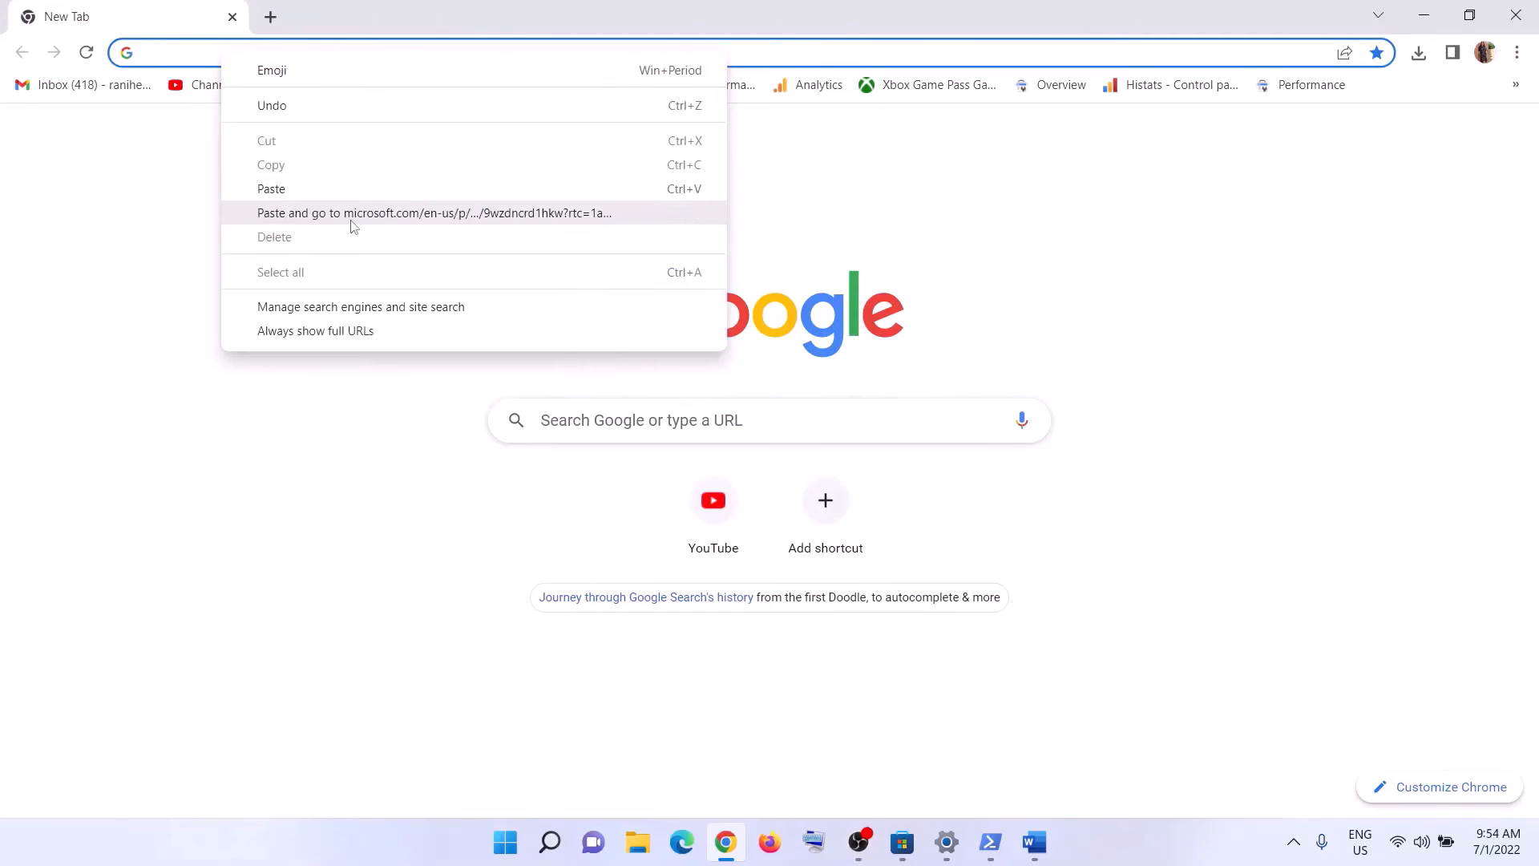
pyautogui.click(356, 225)
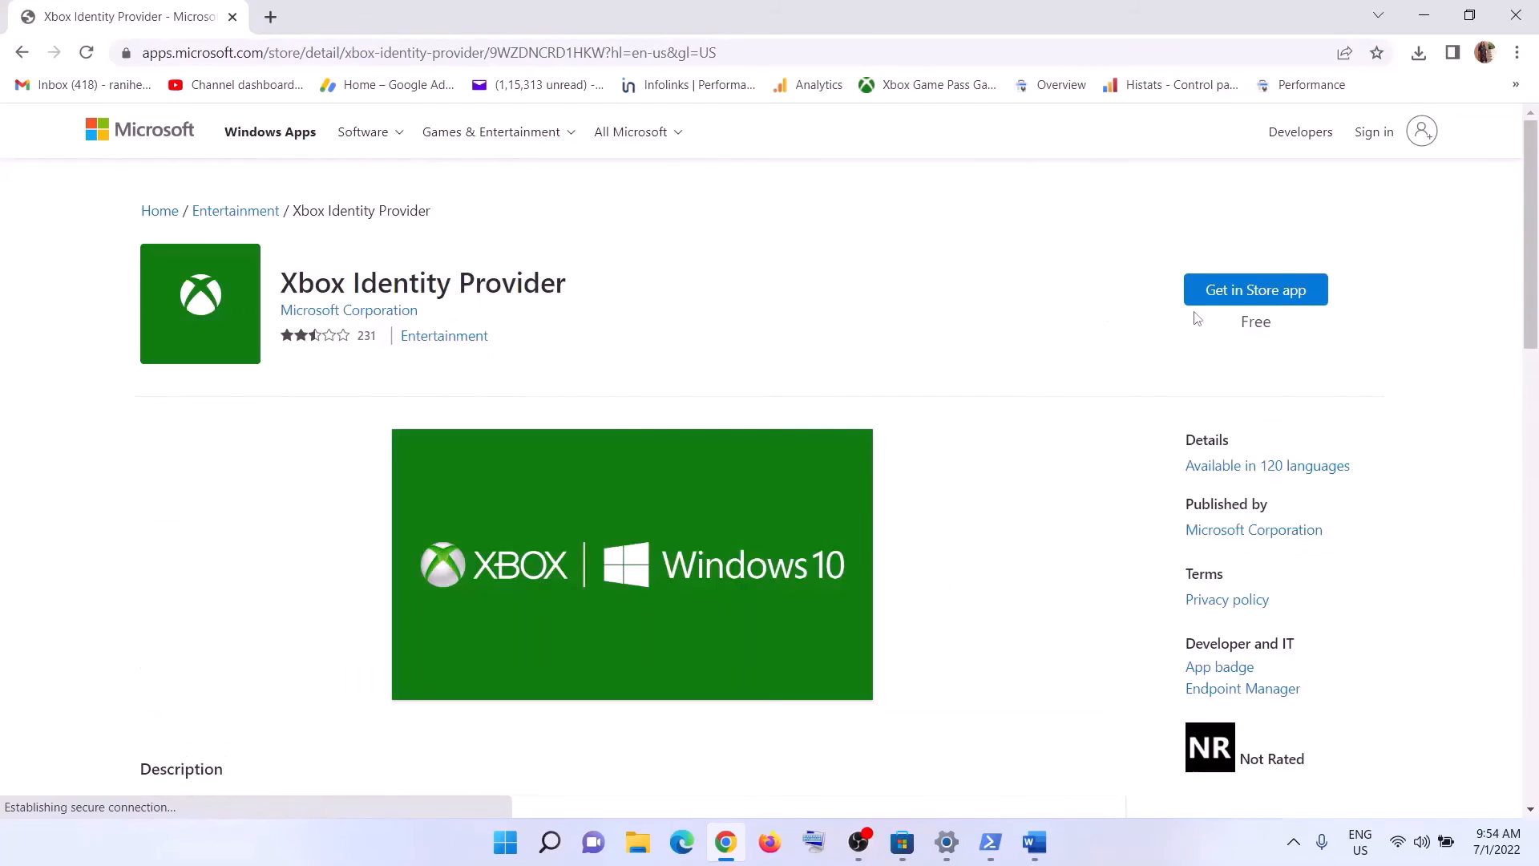
# - Open the Xbox Identity Provider listing in the Microsoft Store app from the web page, and close its Store window
pyautogui.click(1273, 293)
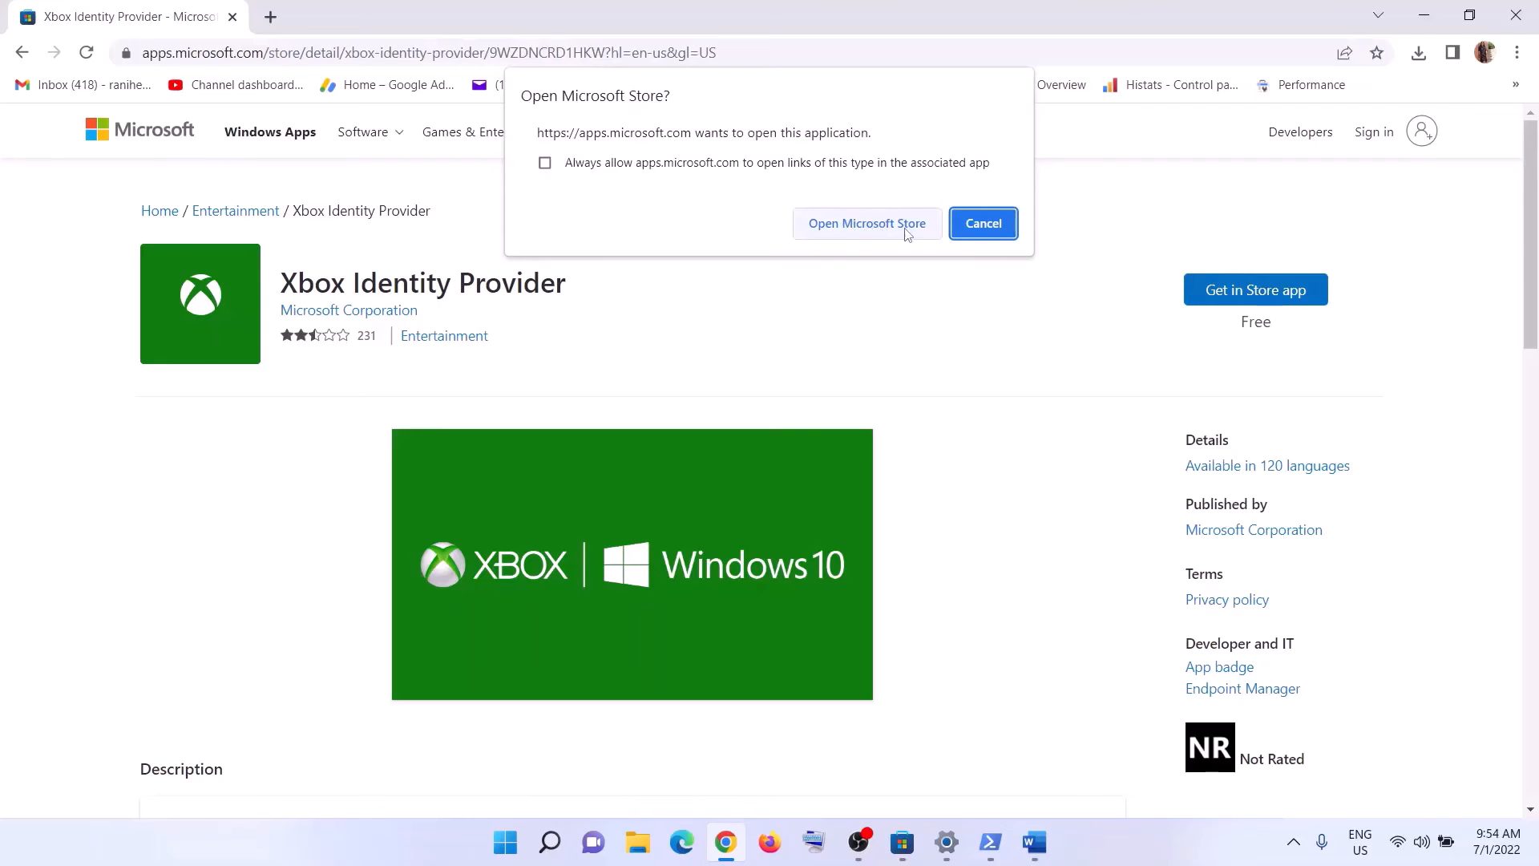
pyautogui.click(849, 233)
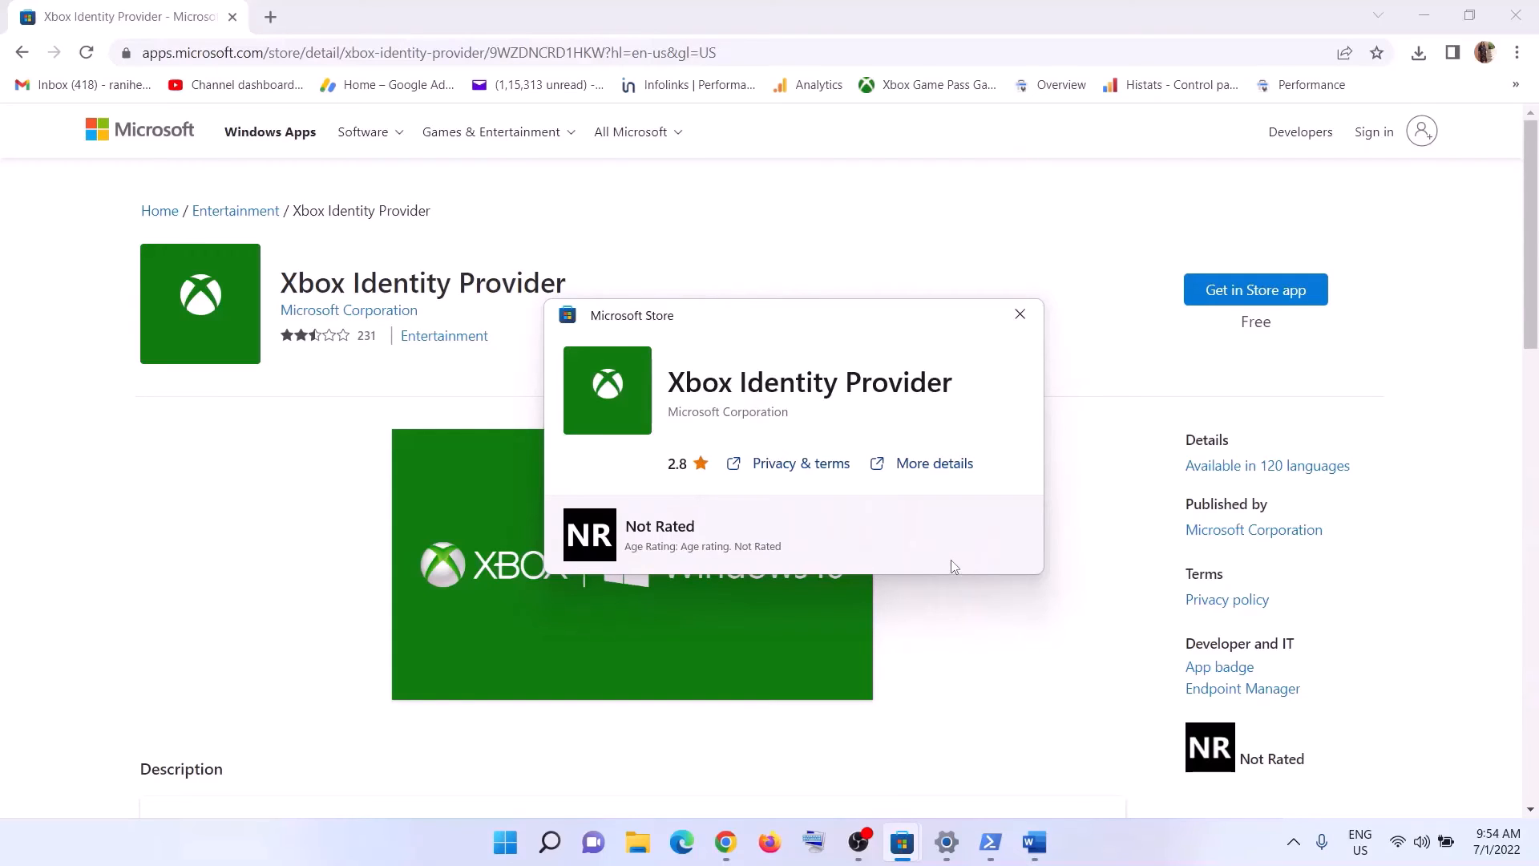
pyautogui.click(1019, 314)
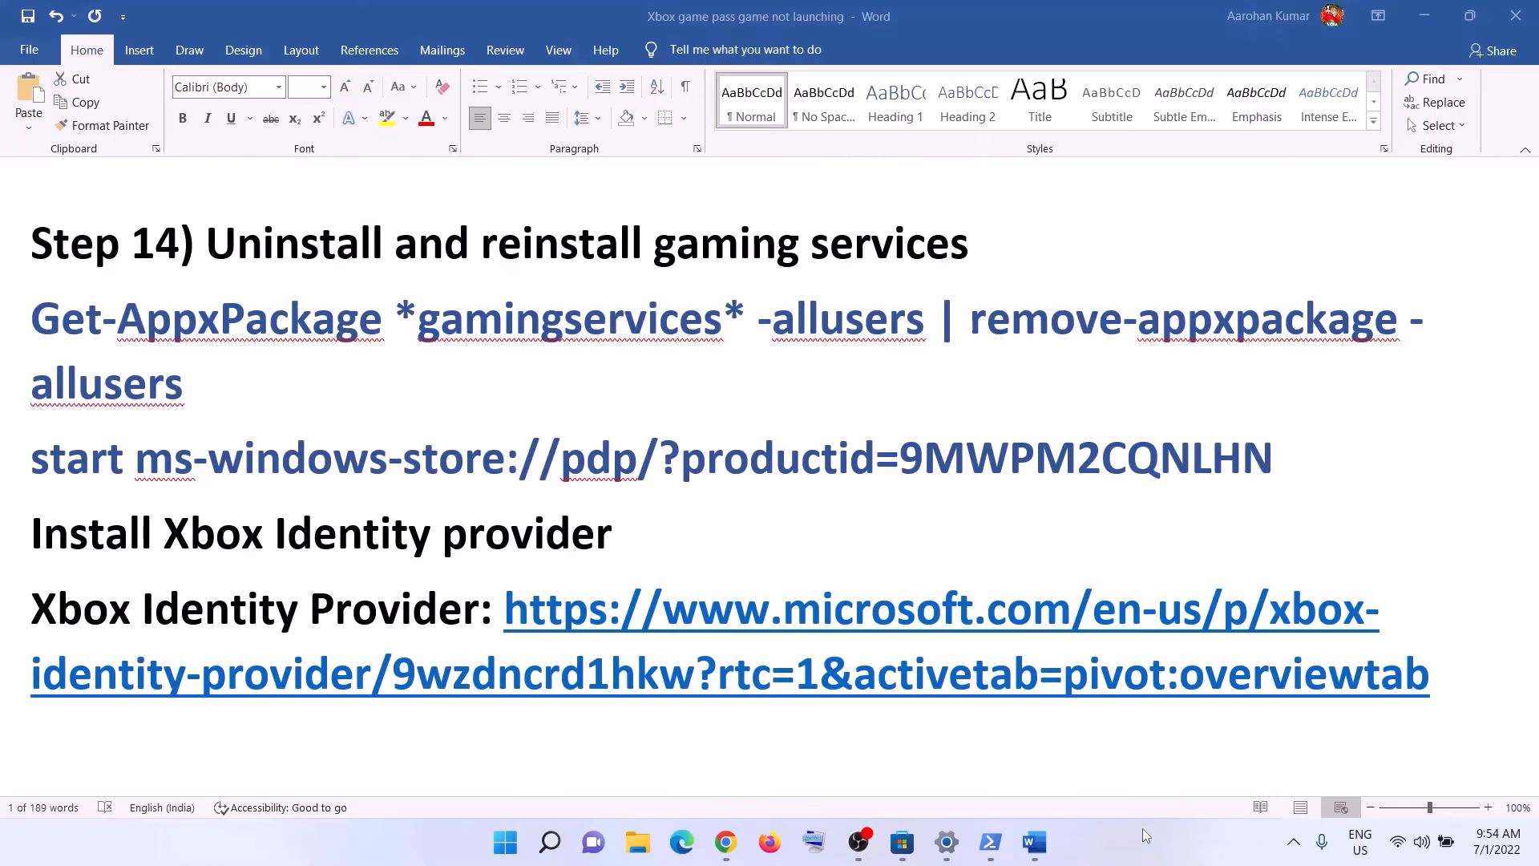
# - Highlight "Uninstall and Reinstall the game" in Step 15 of the notes and open Apps & features in Windows Settings
pyautogui.scroll(-3, 605, 513)
pyautogui.scroll(1, 306, 639)
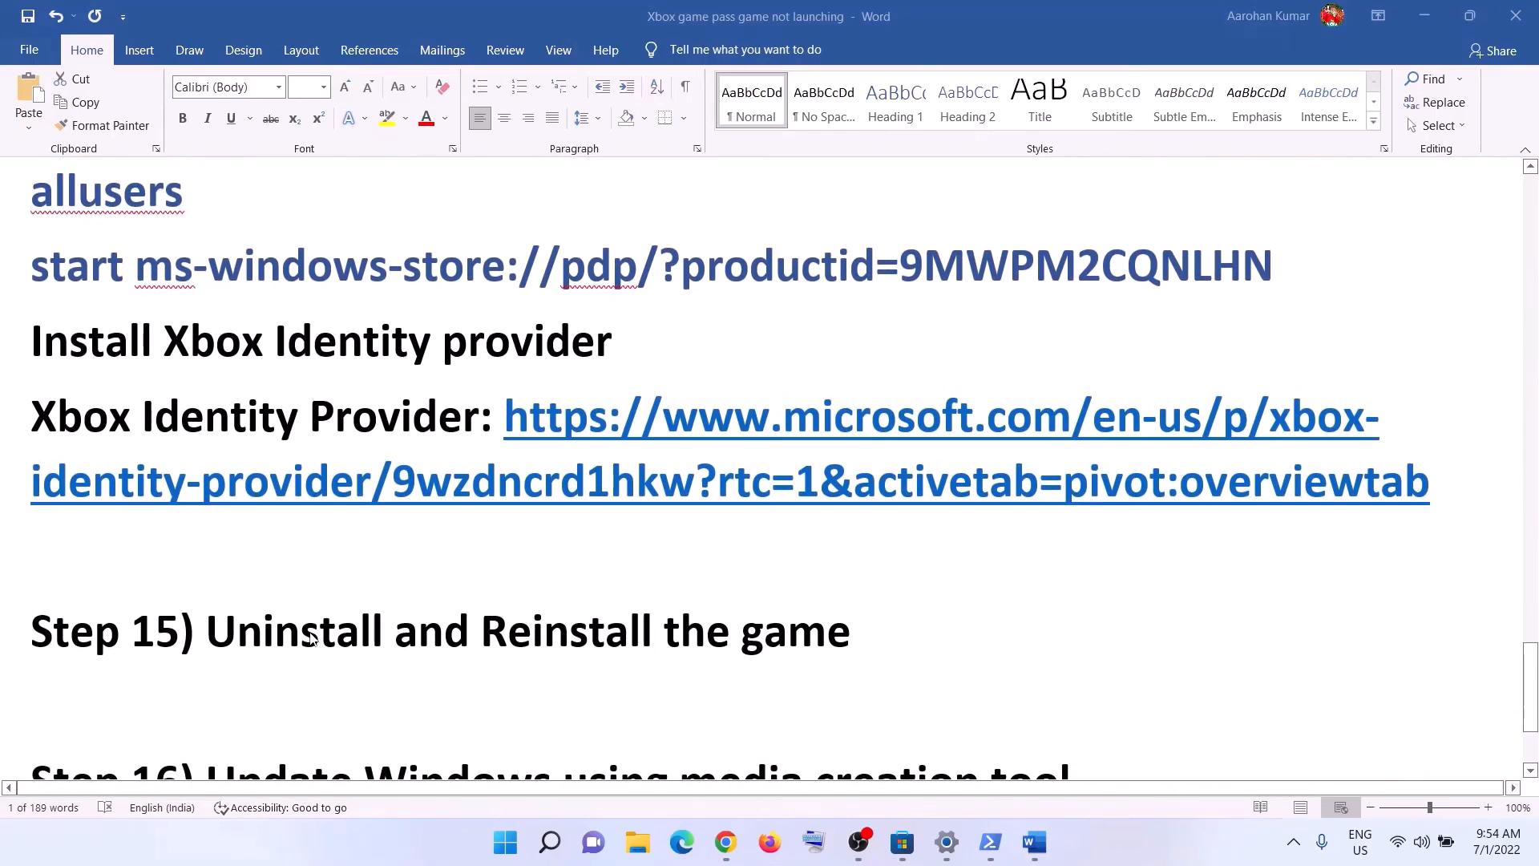
pyautogui.moveTo(275, 646); pyautogui.dragTo(827, 641)
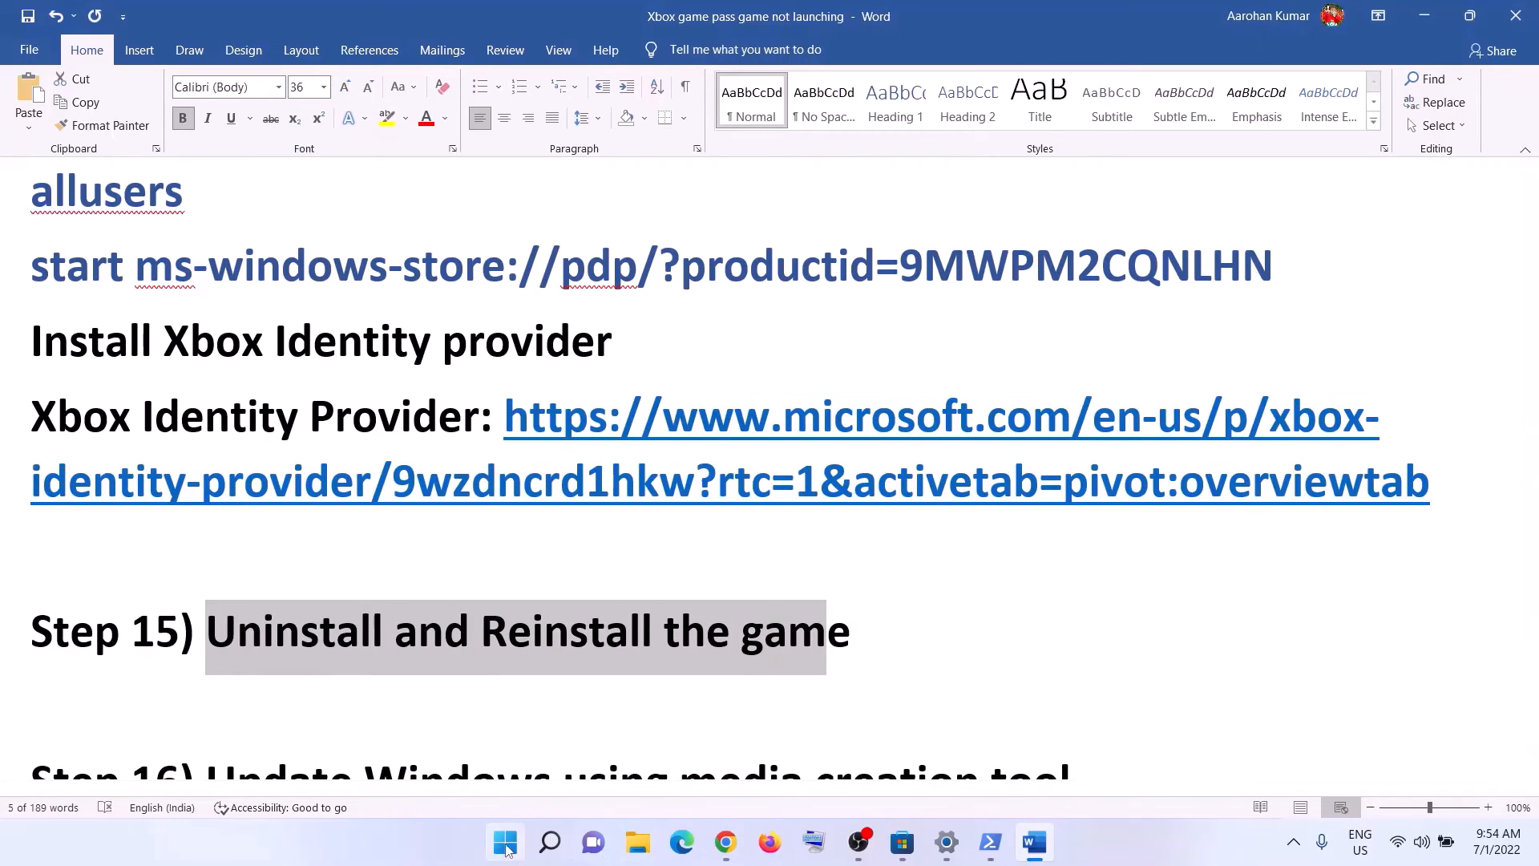
pyautogui.click(501, 855)
pyautogui.click(722, 336)
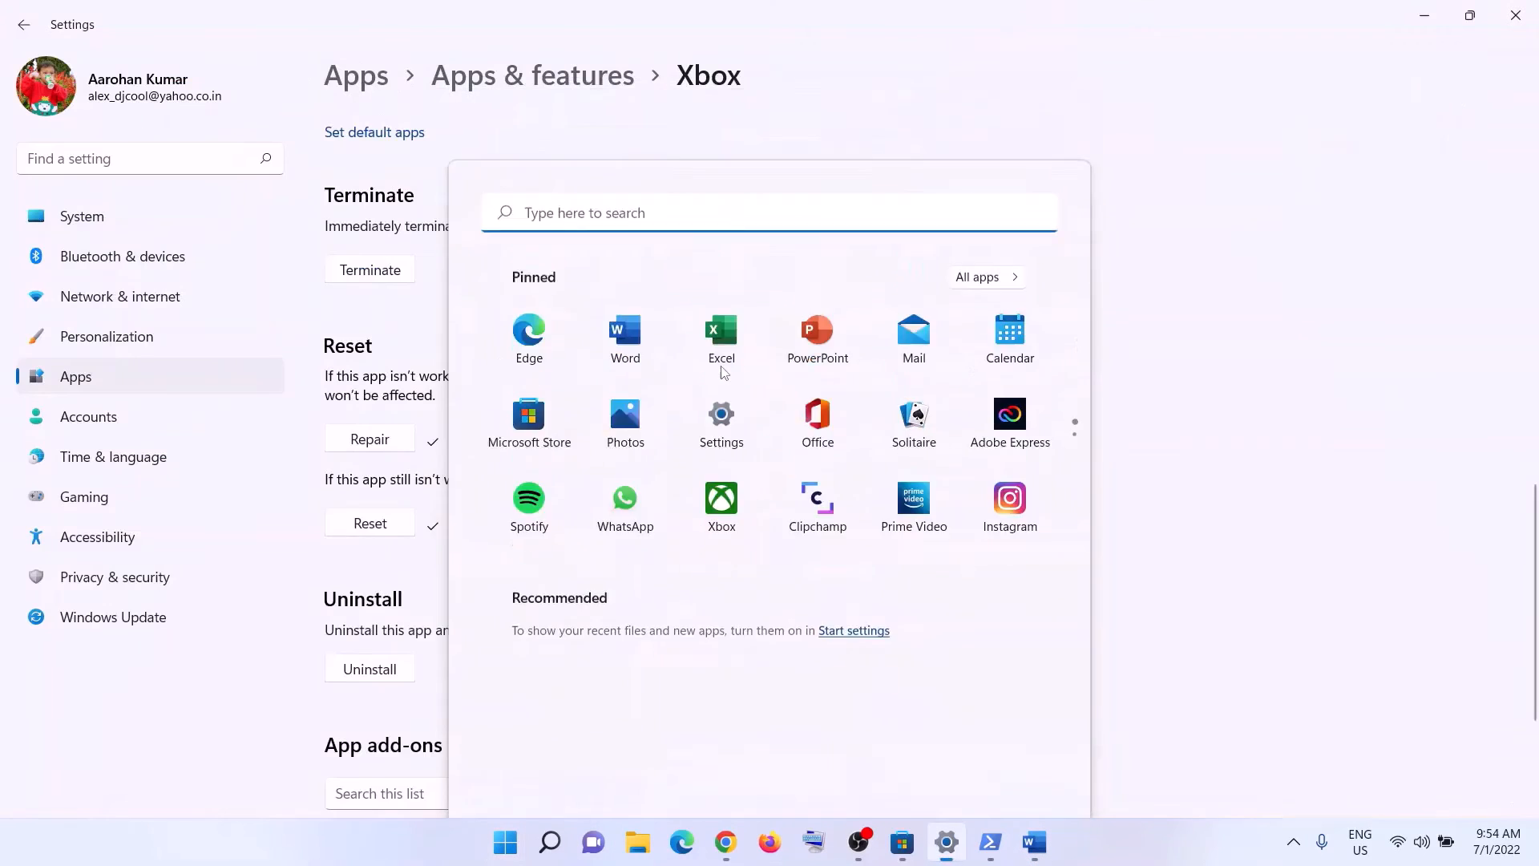
pyautogui.click(143, 388)
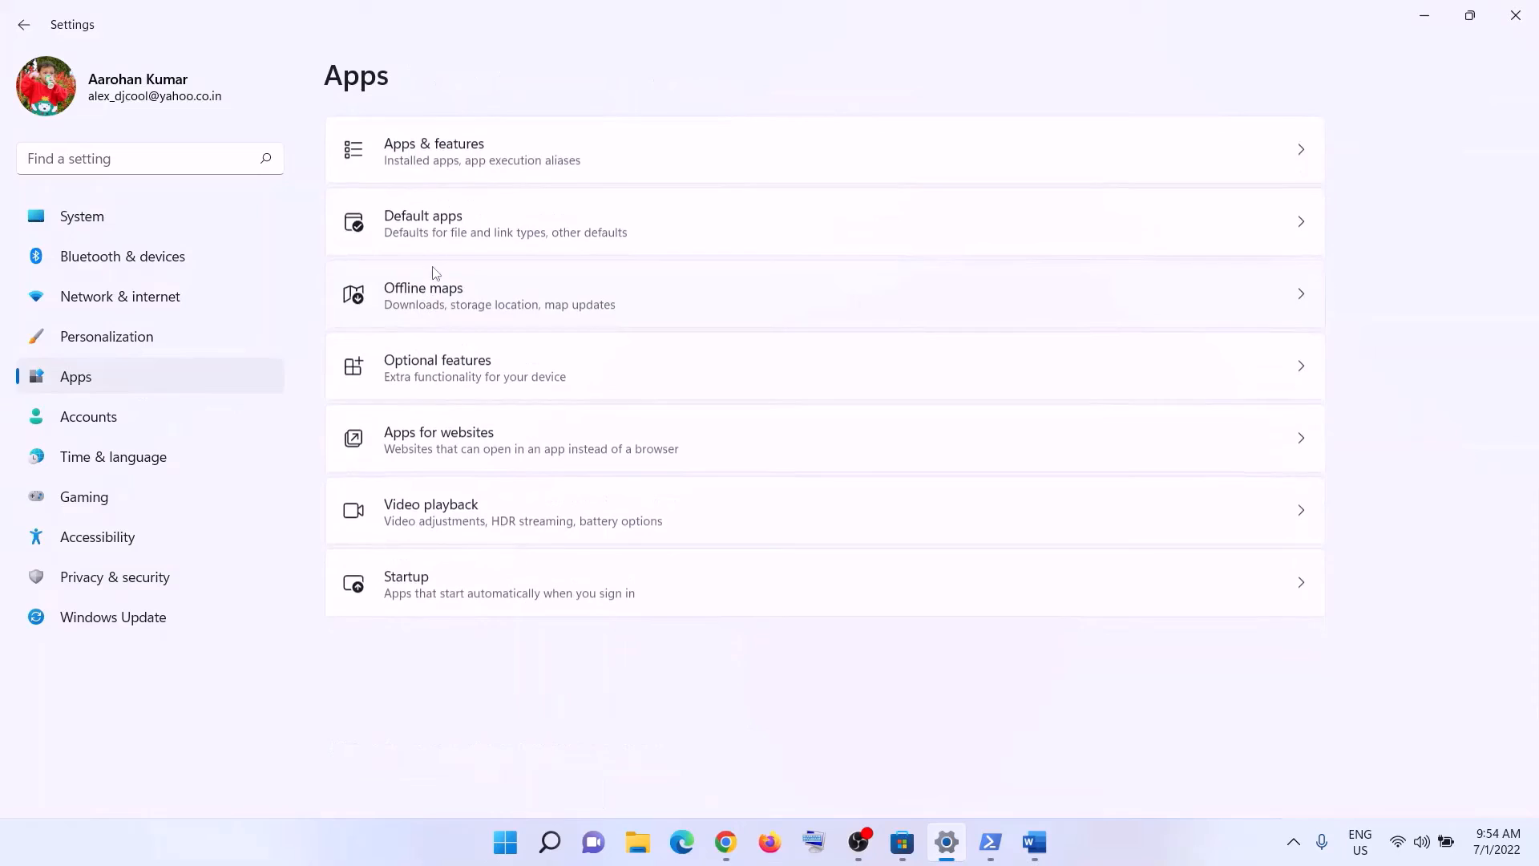
pyautogui.click(433, 144)
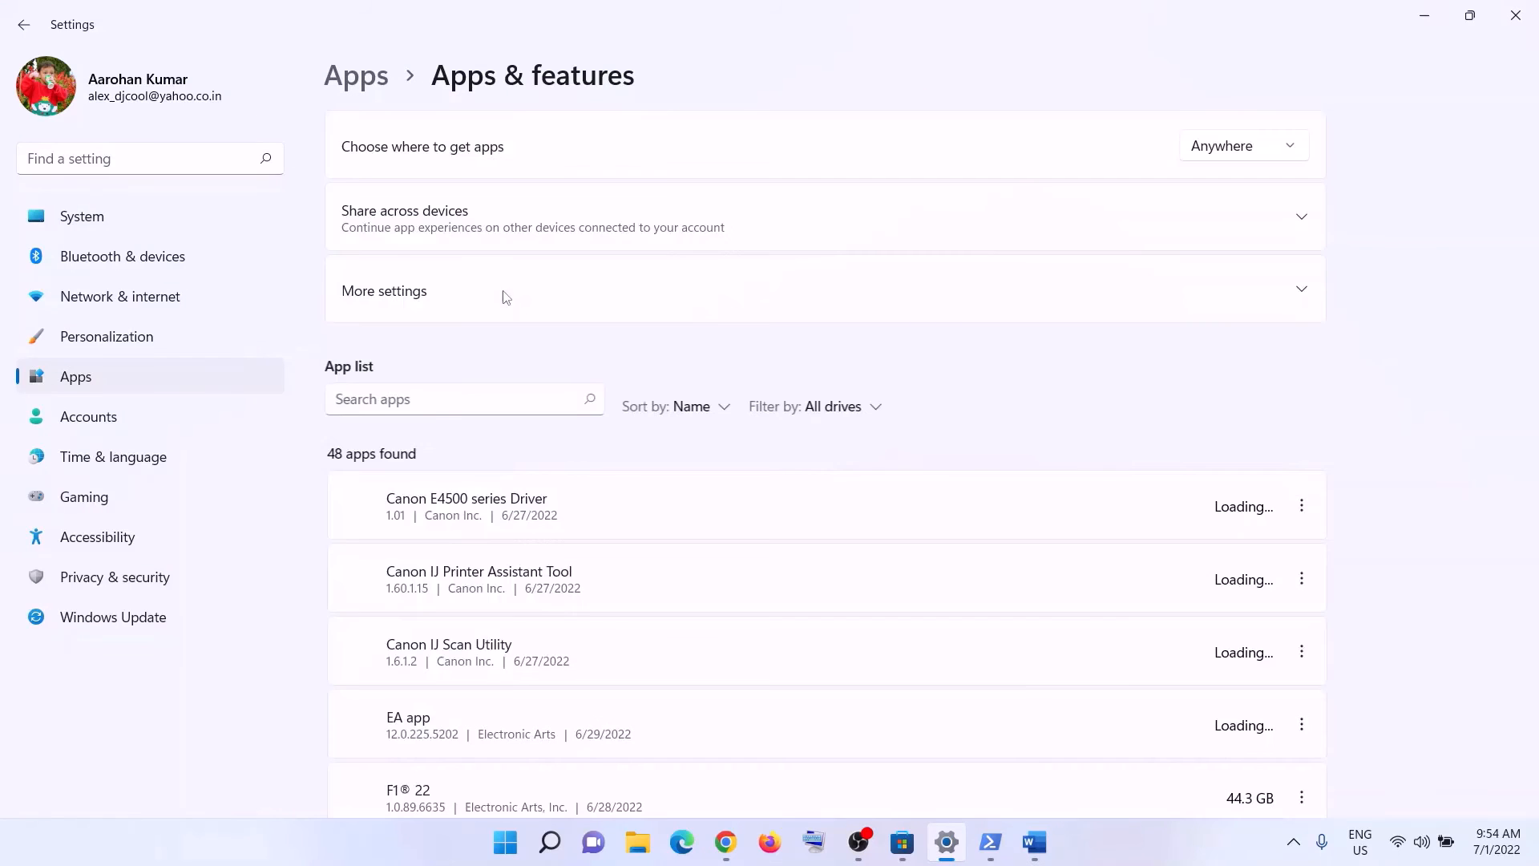
# - Search the installed apps for "mine" and show the Uninstall option available for Minecraft Launcher
pyautogui.click(375, 405)
pyautogui.write('mine')
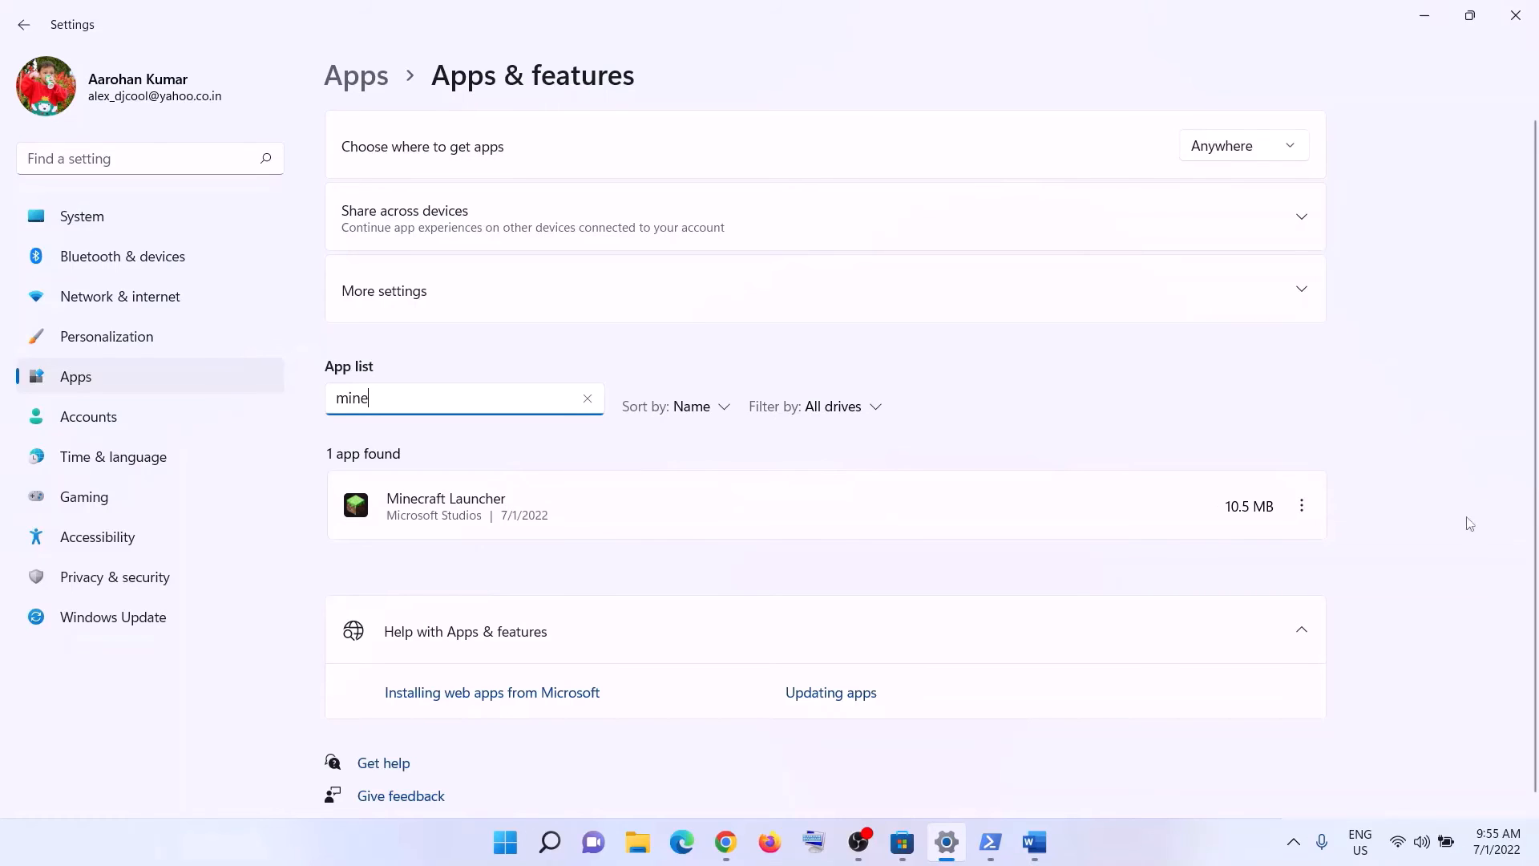
pyautogui.click(1311, 510)
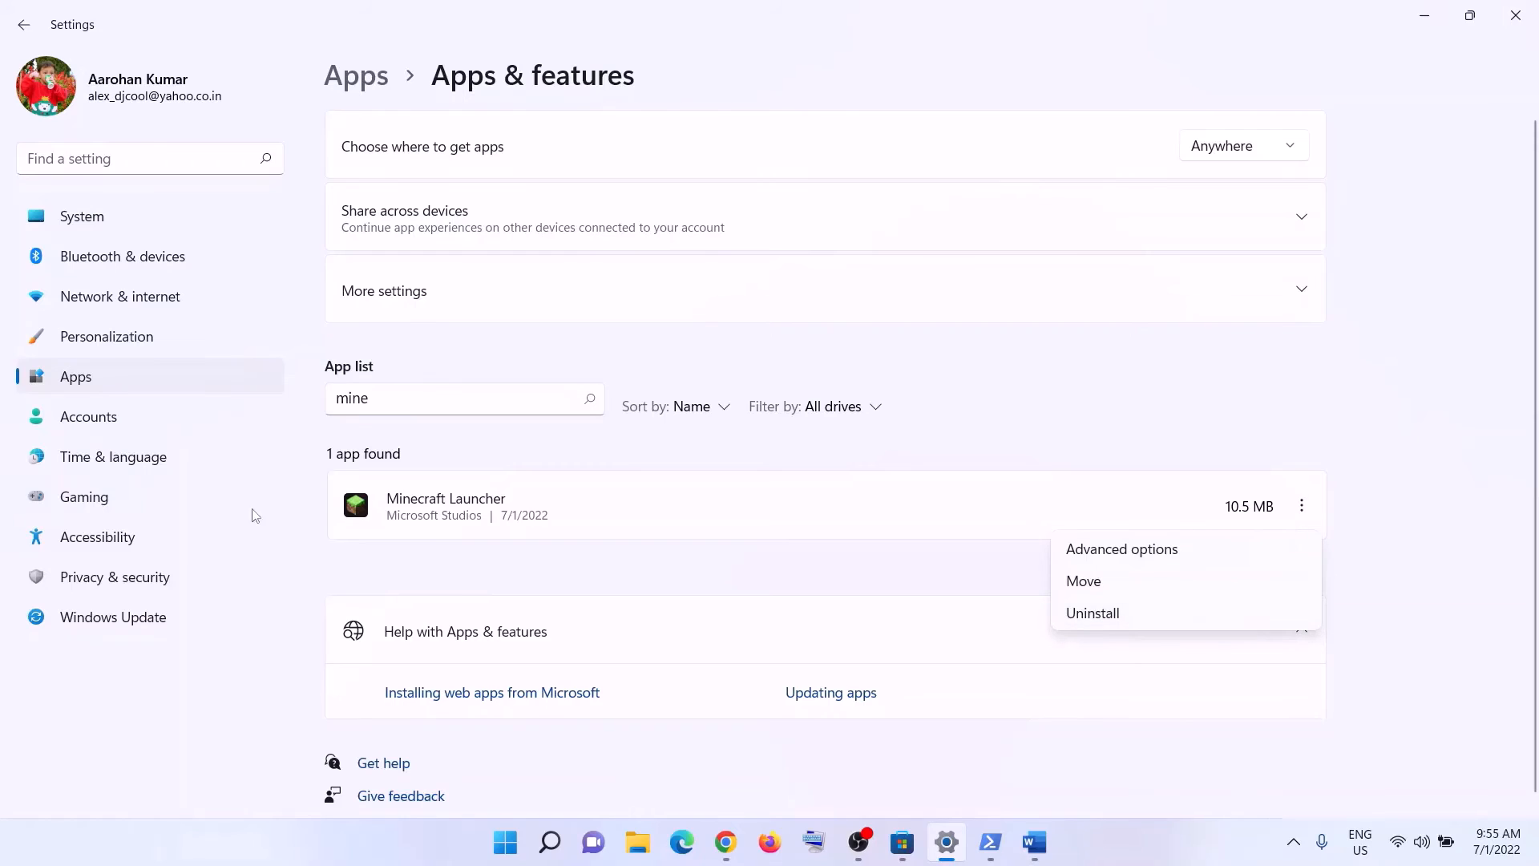
pyautogui.click(449, 513)
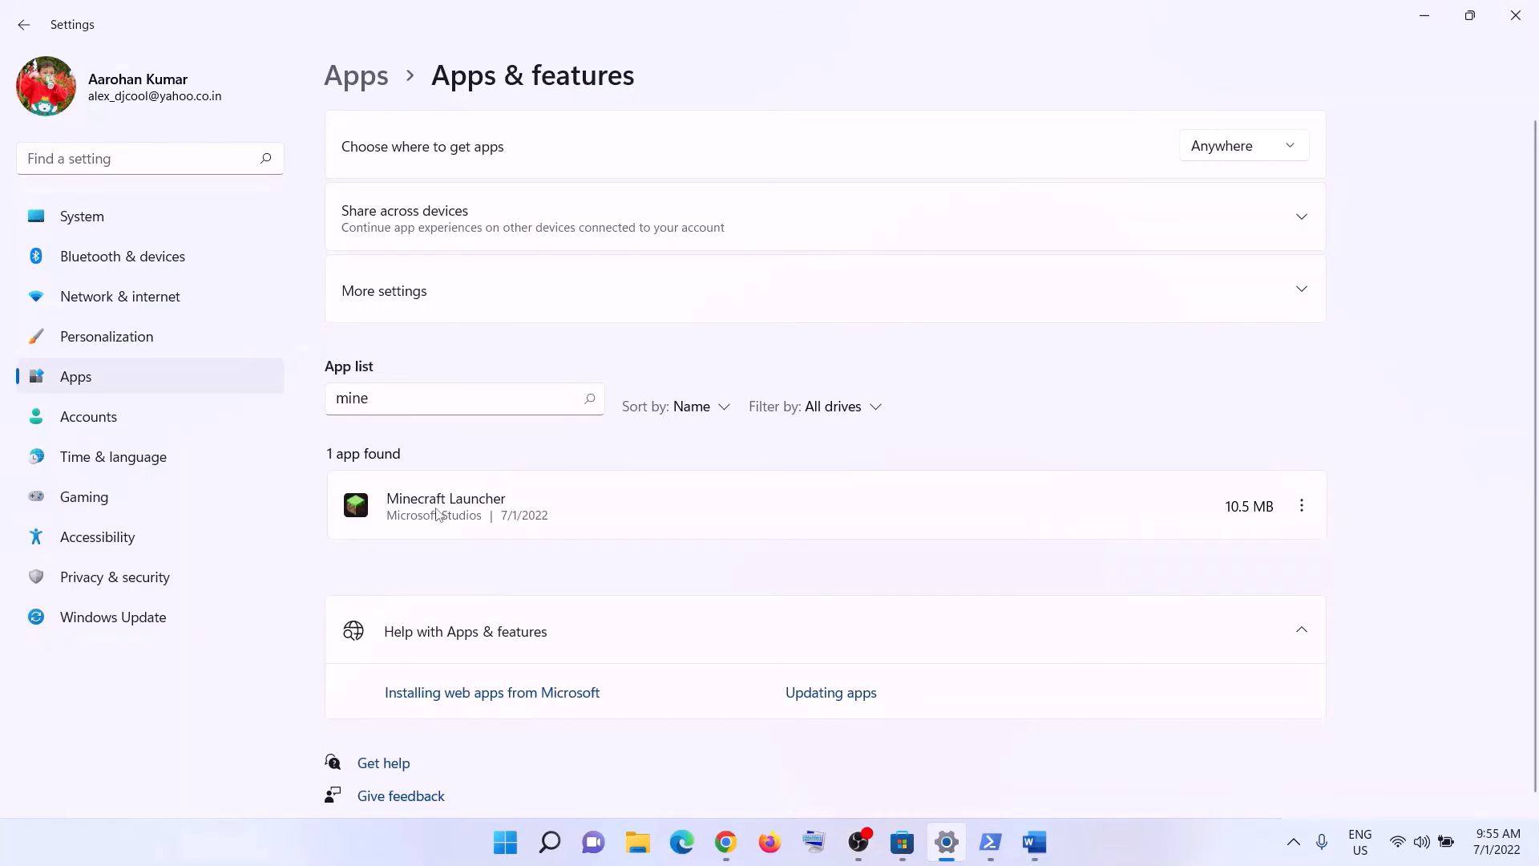
pyautogui.click(1303, 509)
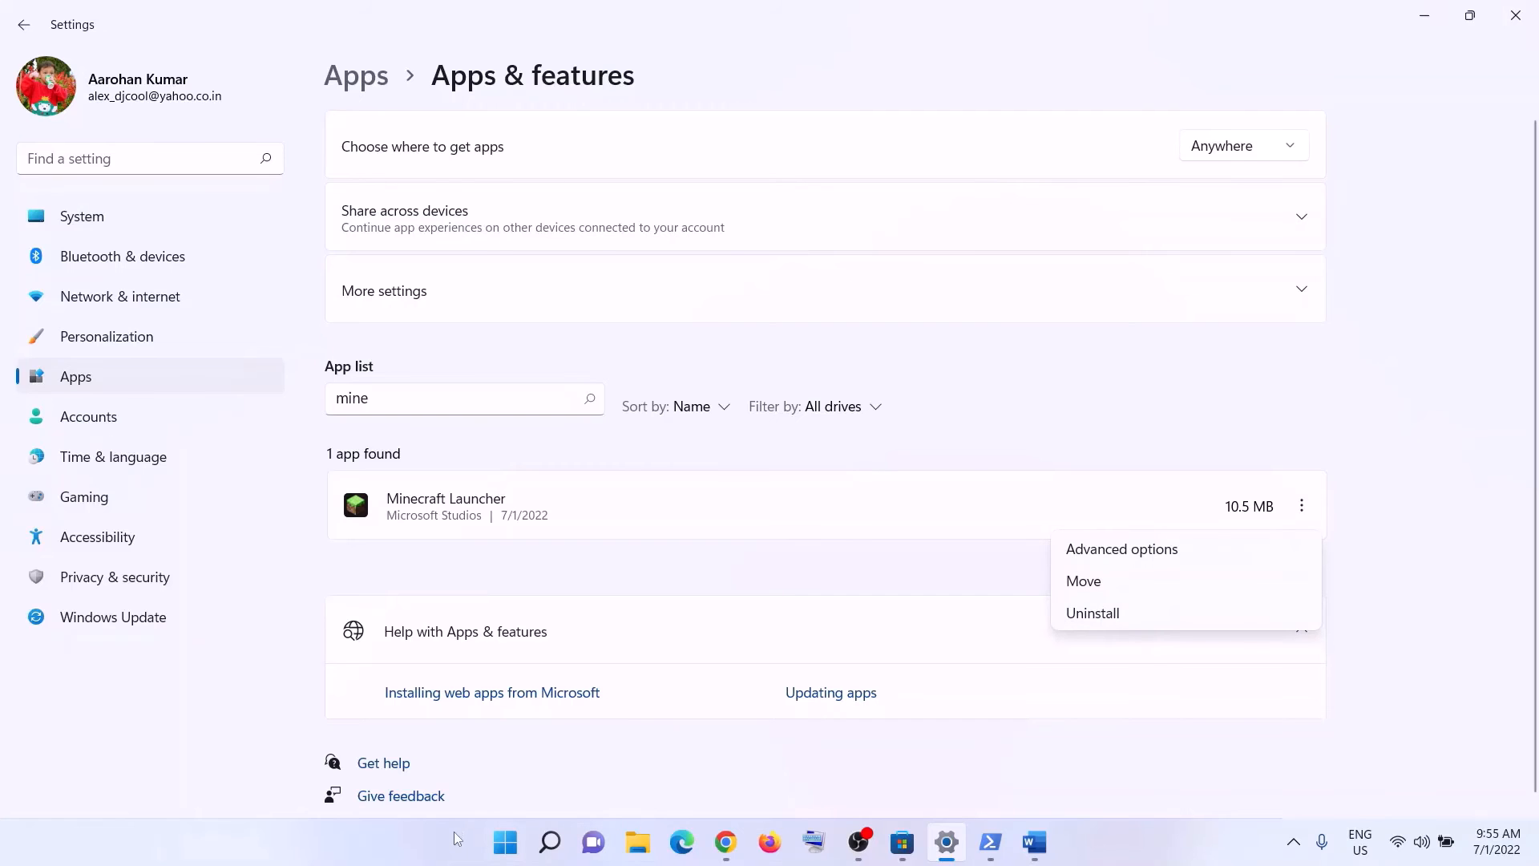
# - Show the computer's power options, including Restart, and leave them without choosing one
pyautogui.click(505, 842)
pyautogui.click(1019, 773)
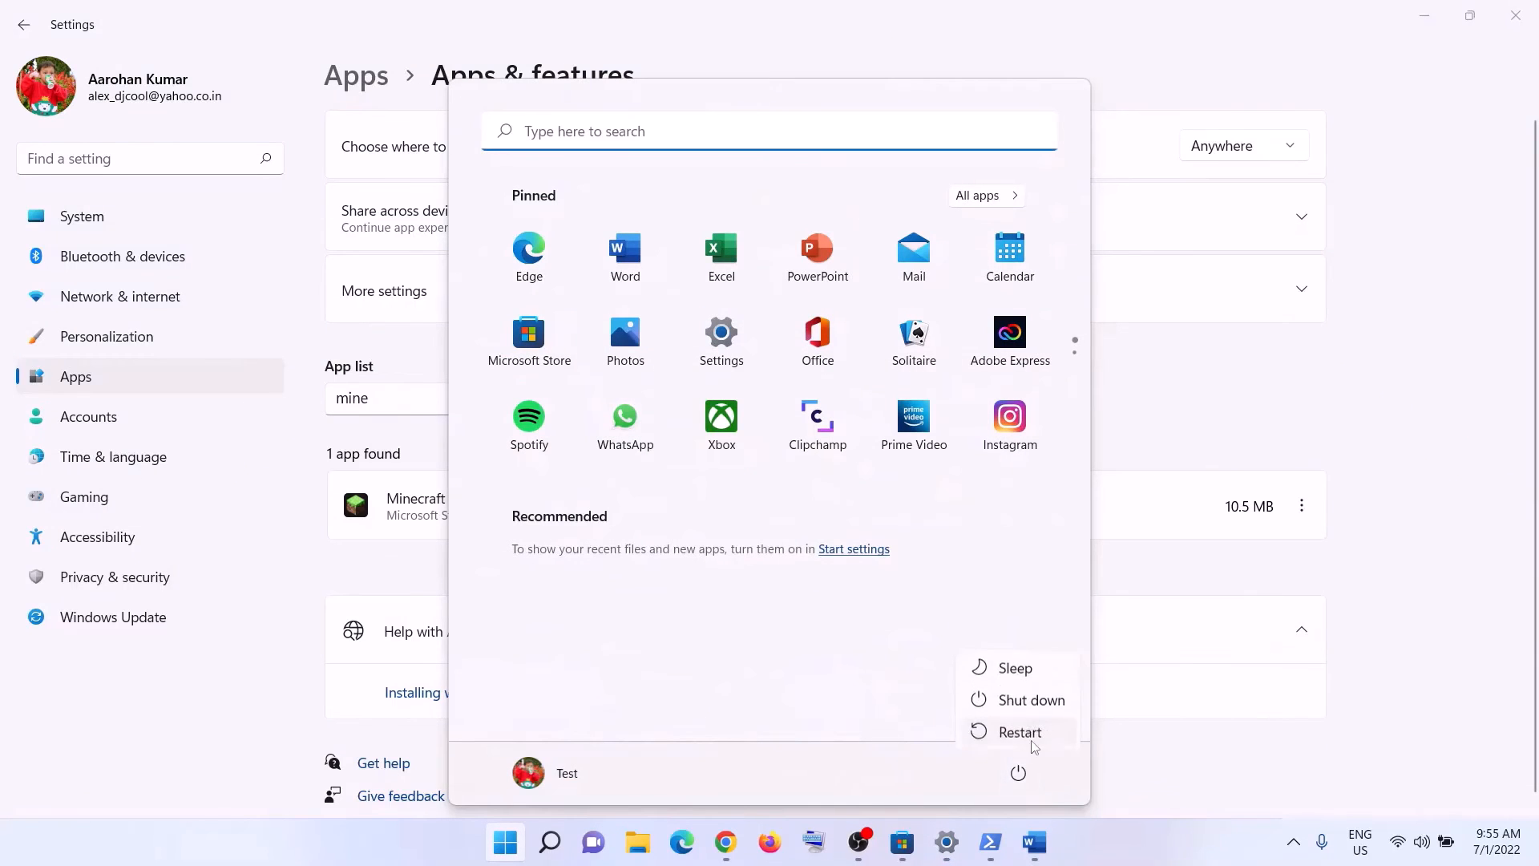
pyautogui.click(1047, 792)
# - Return to the Word notes, highlight "Reinstall the game" in Step 15 and move on to Step 16 about the media creation tool
pyautogui.click(1034, 842)
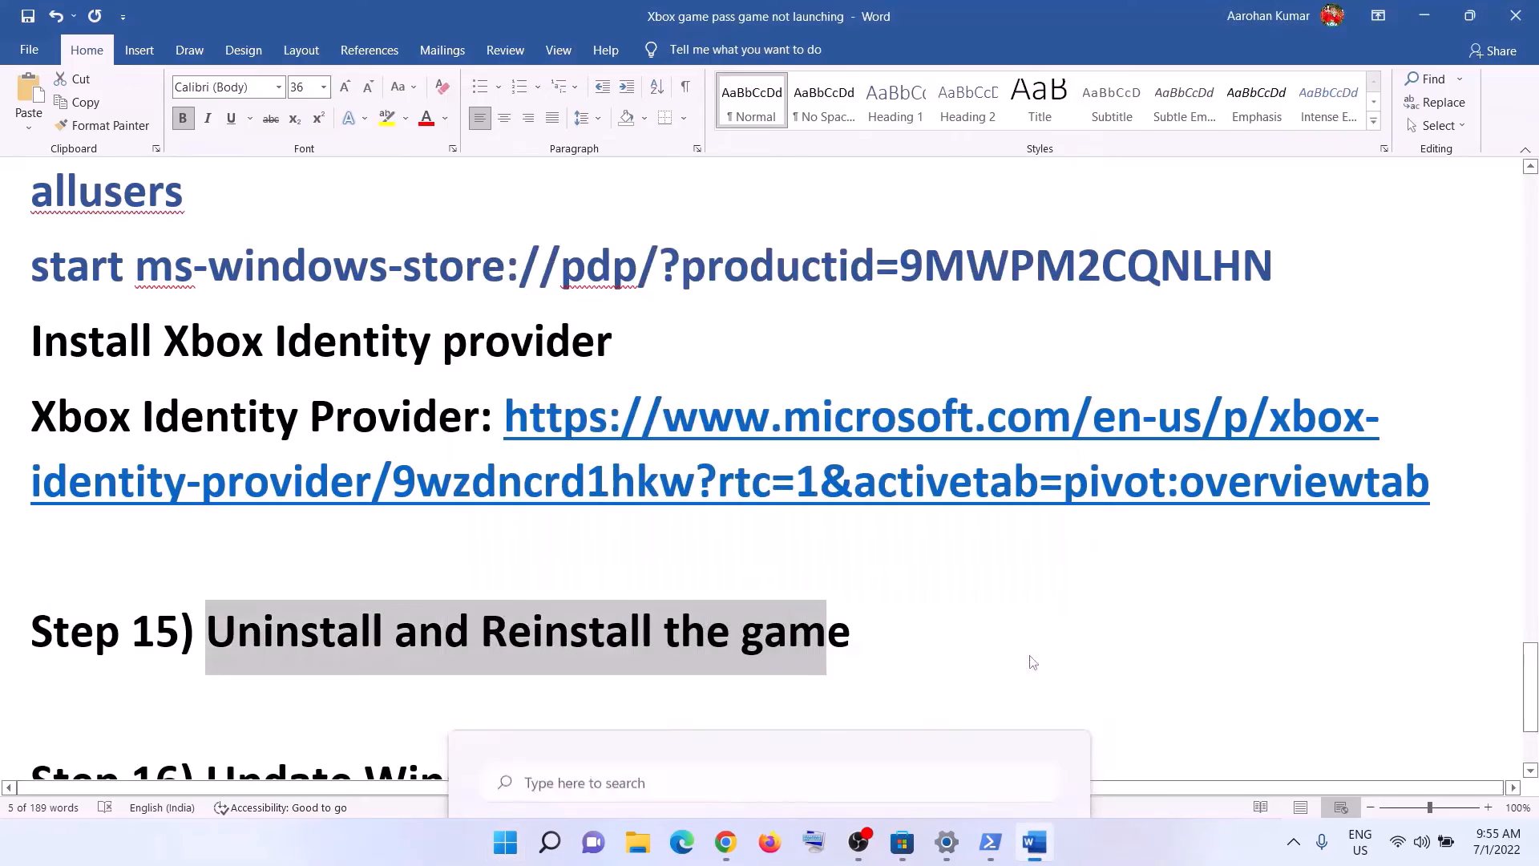
pyautogui.click(481, 631)
pyautogui.moveTo(567, 631); pyautogui.dragTo(935, 635)
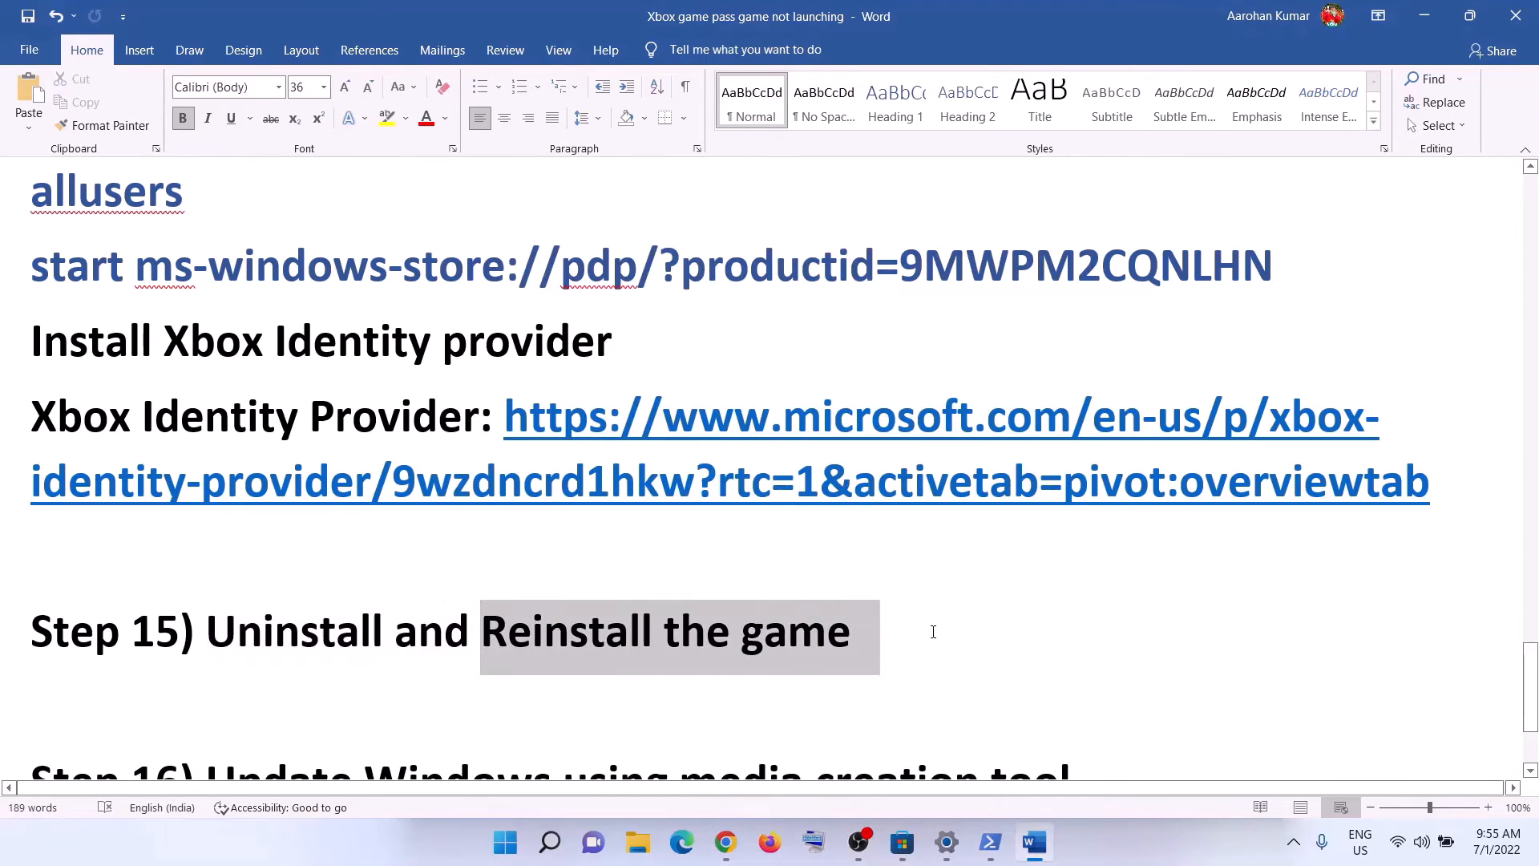
pyautogui.scroll(-2, 433, 526)
pyautogui.scroll(-1, 456, 528)
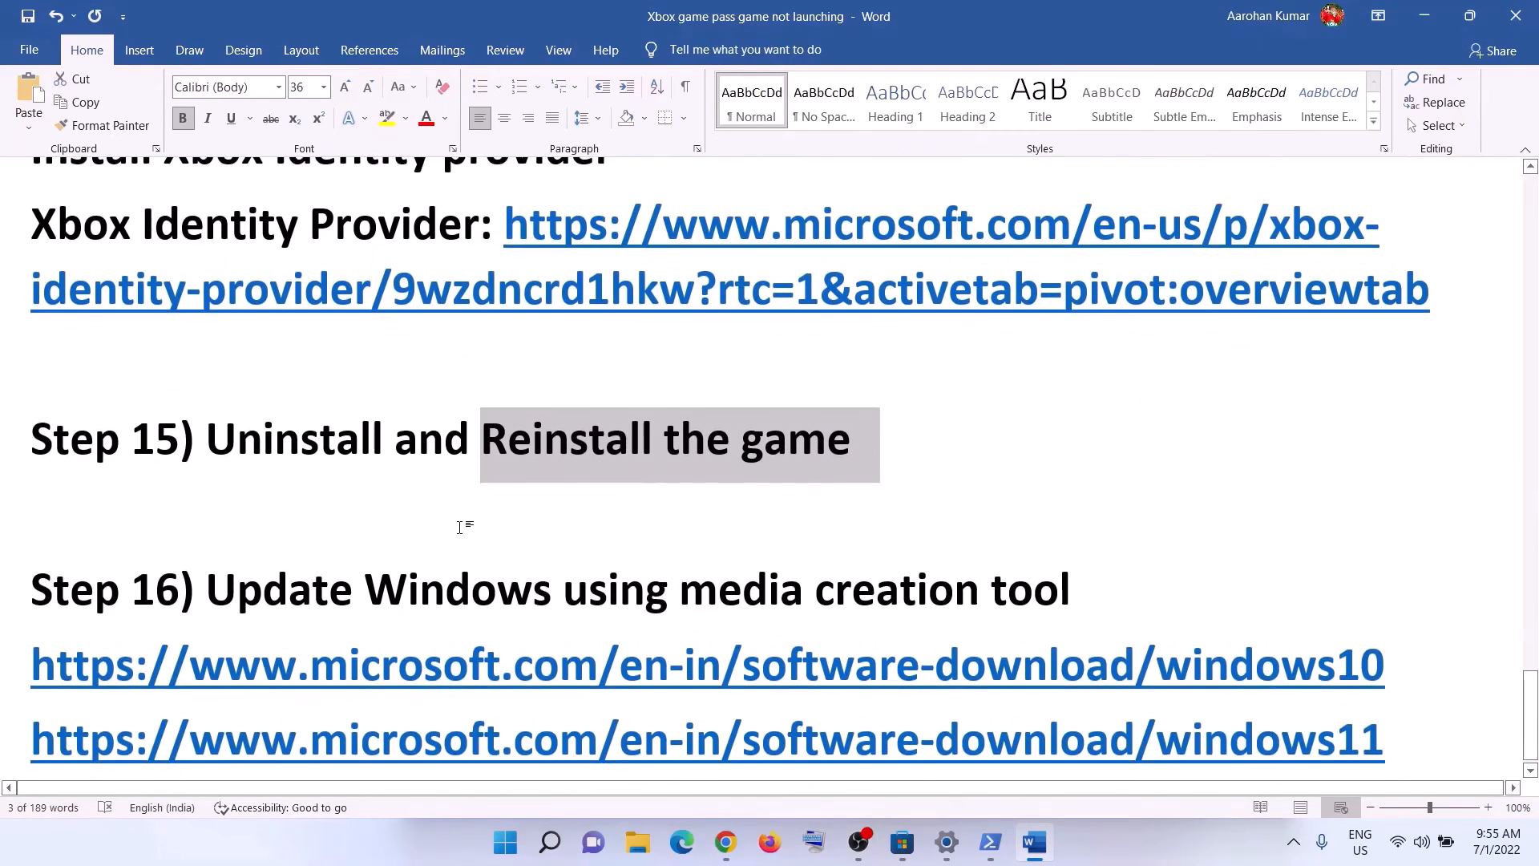
# - Highlight Step 16 about updating Windows with the media creation tool, plus the Windows 10 and Windows 11 download links in the notes
pyautogui.moveTo(227, 571); pyautogui.dragTo(1097, 574)
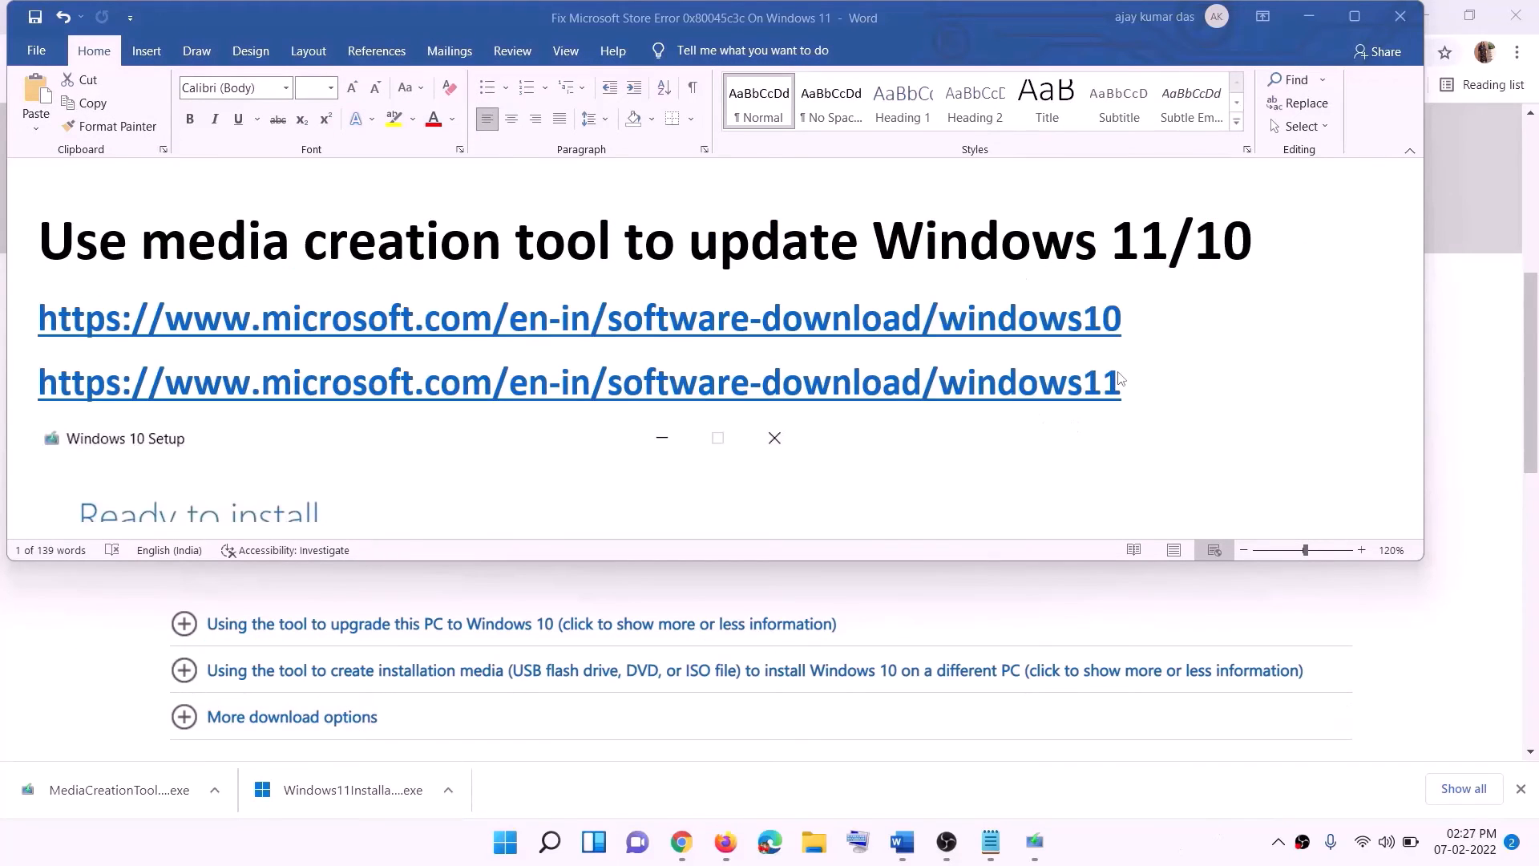
pyautogui.tripleClick(1120, 378)
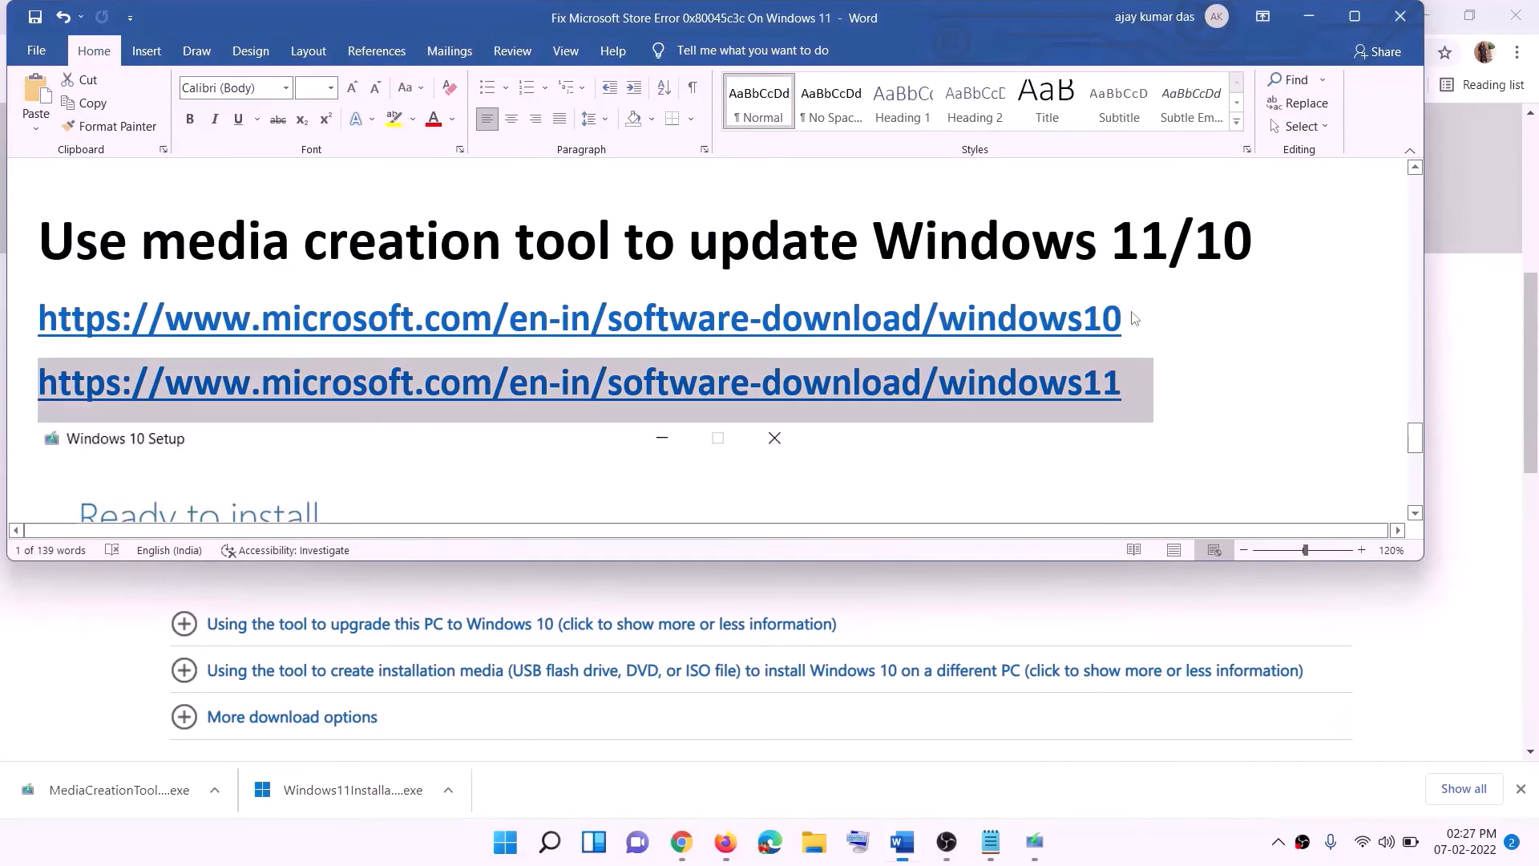
pyautogui.tripleClick(1134, 315)
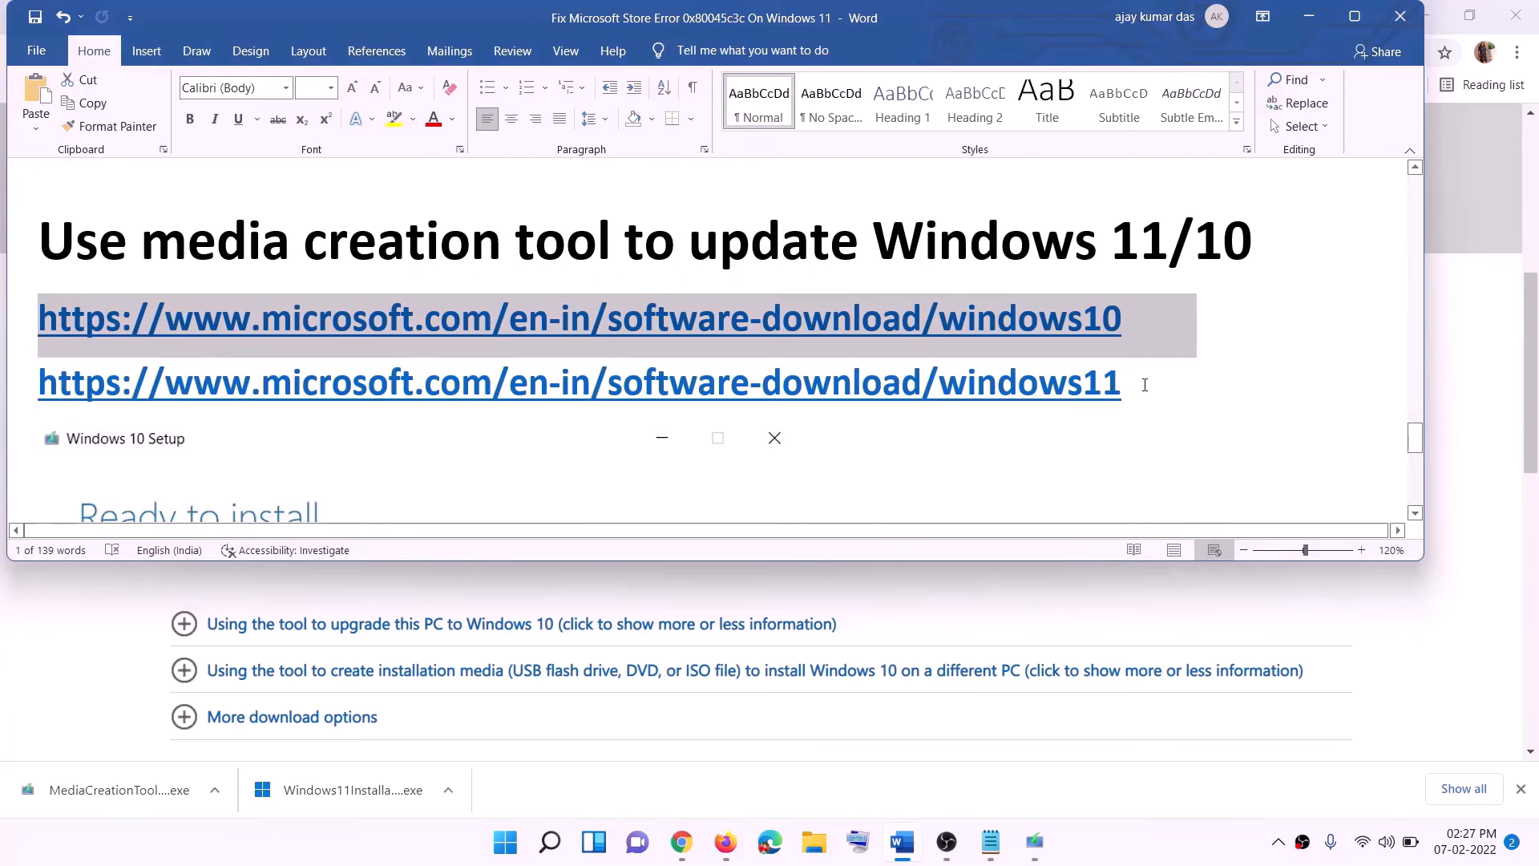
pyautogui.tripleClick(1145, 385)
# - Bring up the Download Windows 10 page and highlight the media creation tool text under Create Windows 10 installation media
pyautogui.click(1308, 16)
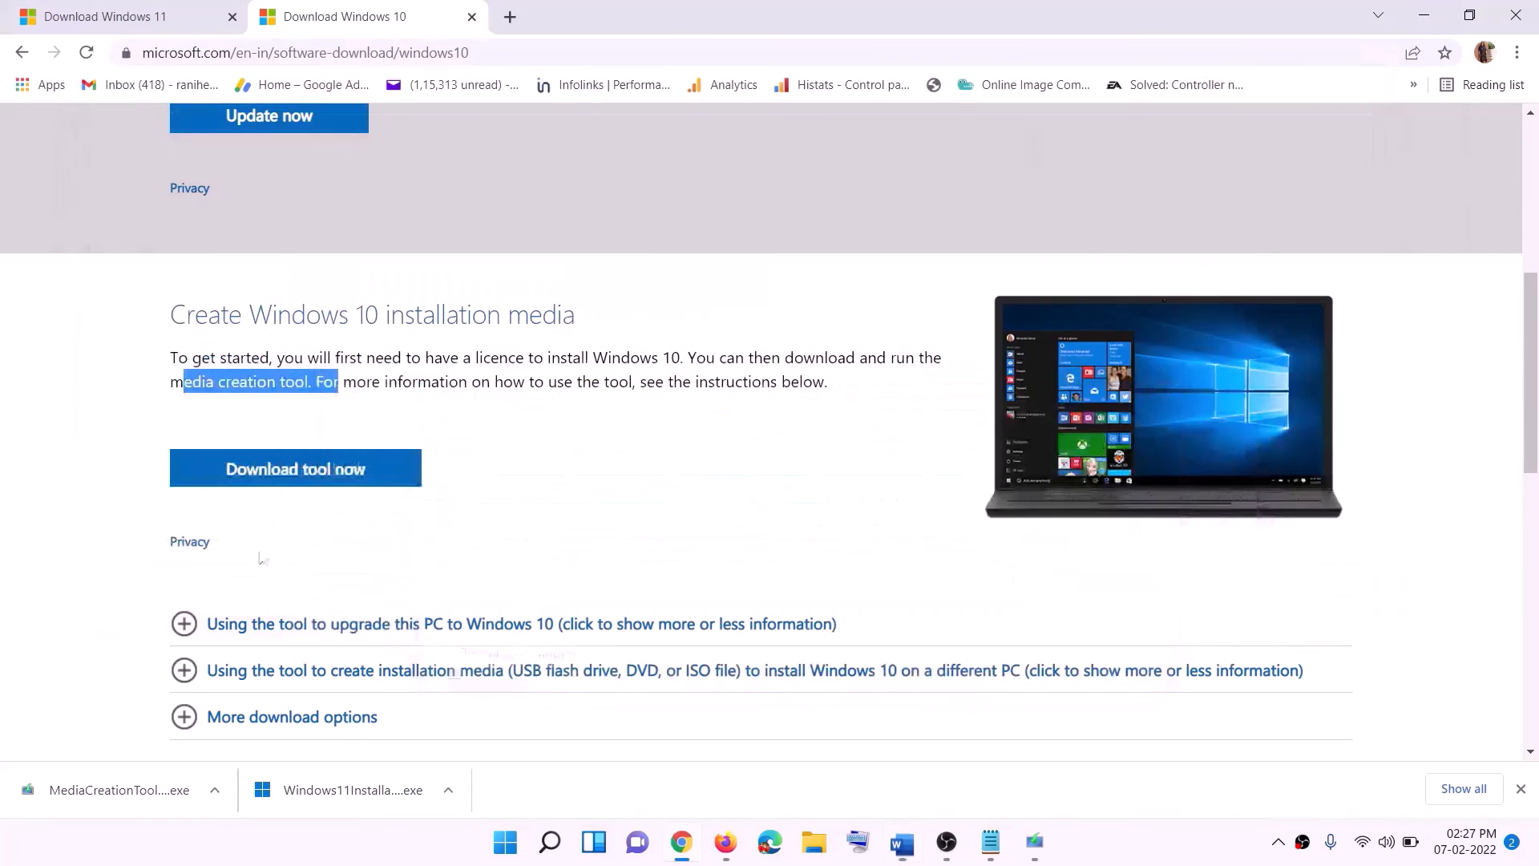
pyautogui.scroll(6, 652, 412)
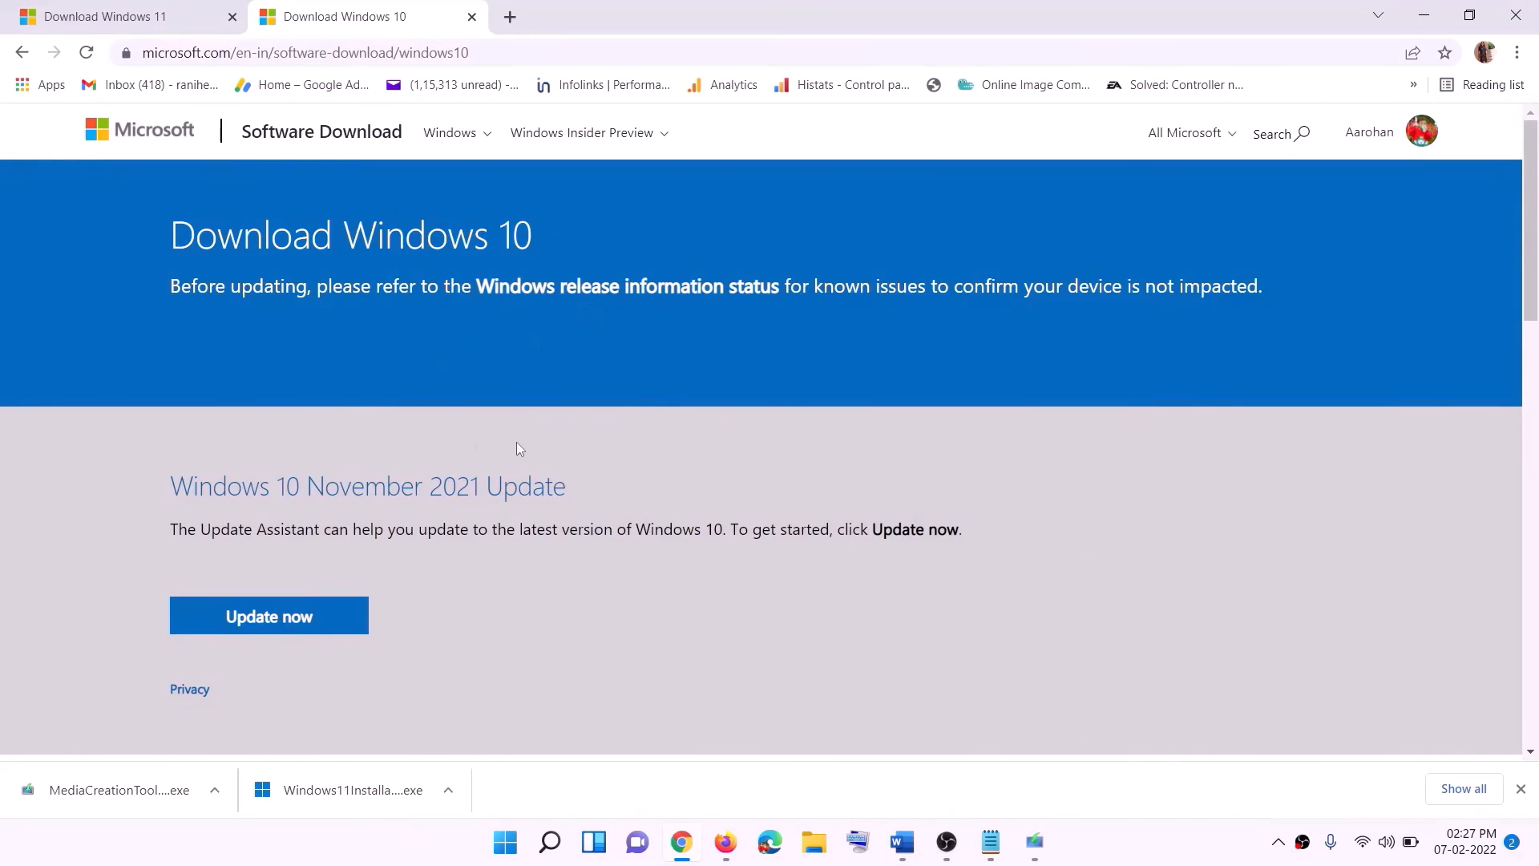
pyautogui.scroll(-5, 517, 447)
pyautogui.moveTo(184, 481); pyautogui.dragTo(343, 481)
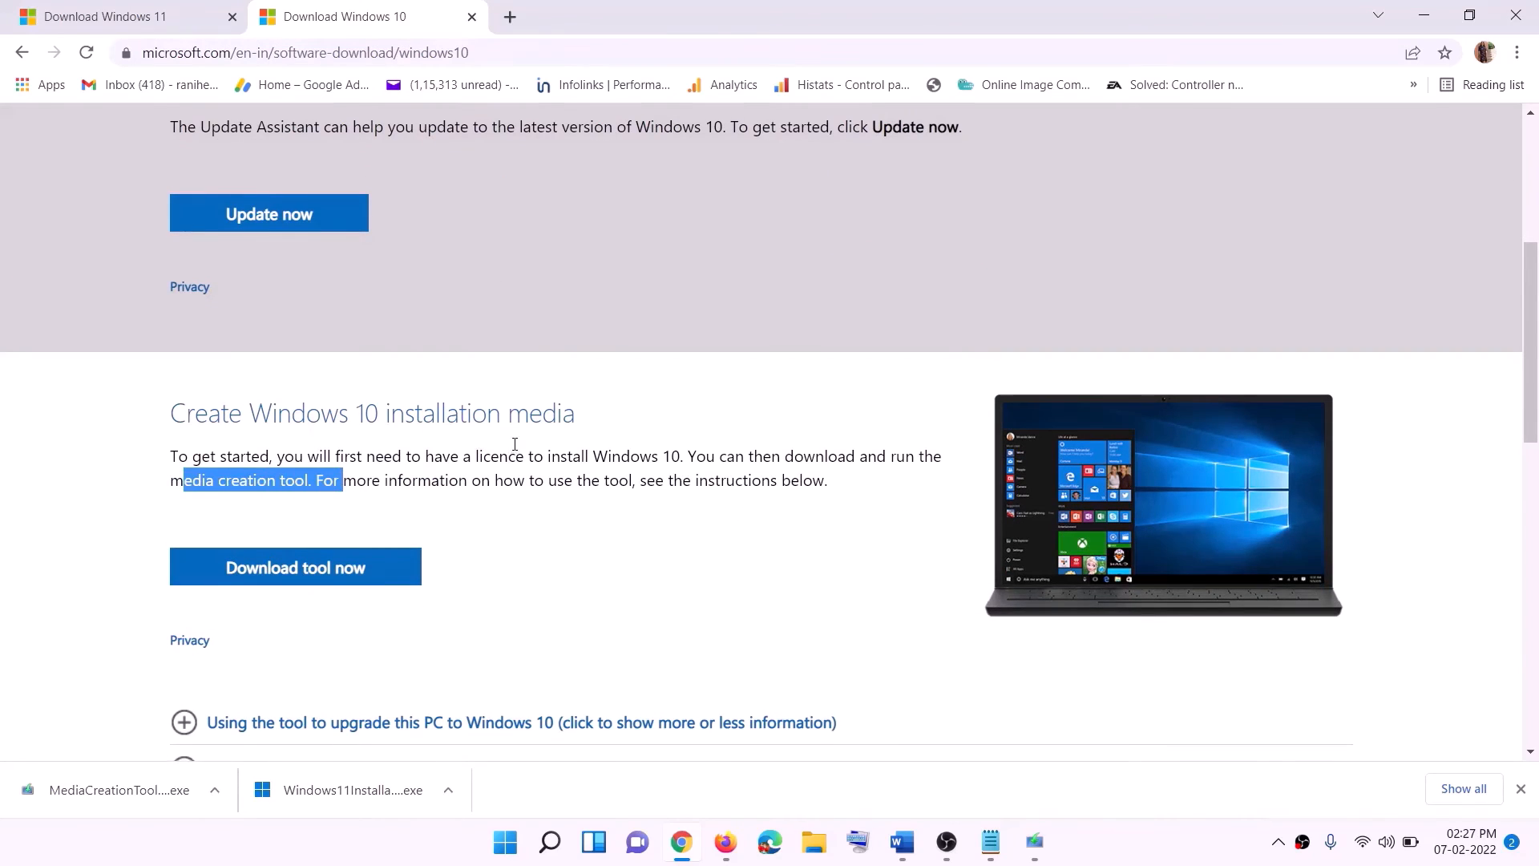
pyautogui.scroll(-3, 515, 444)
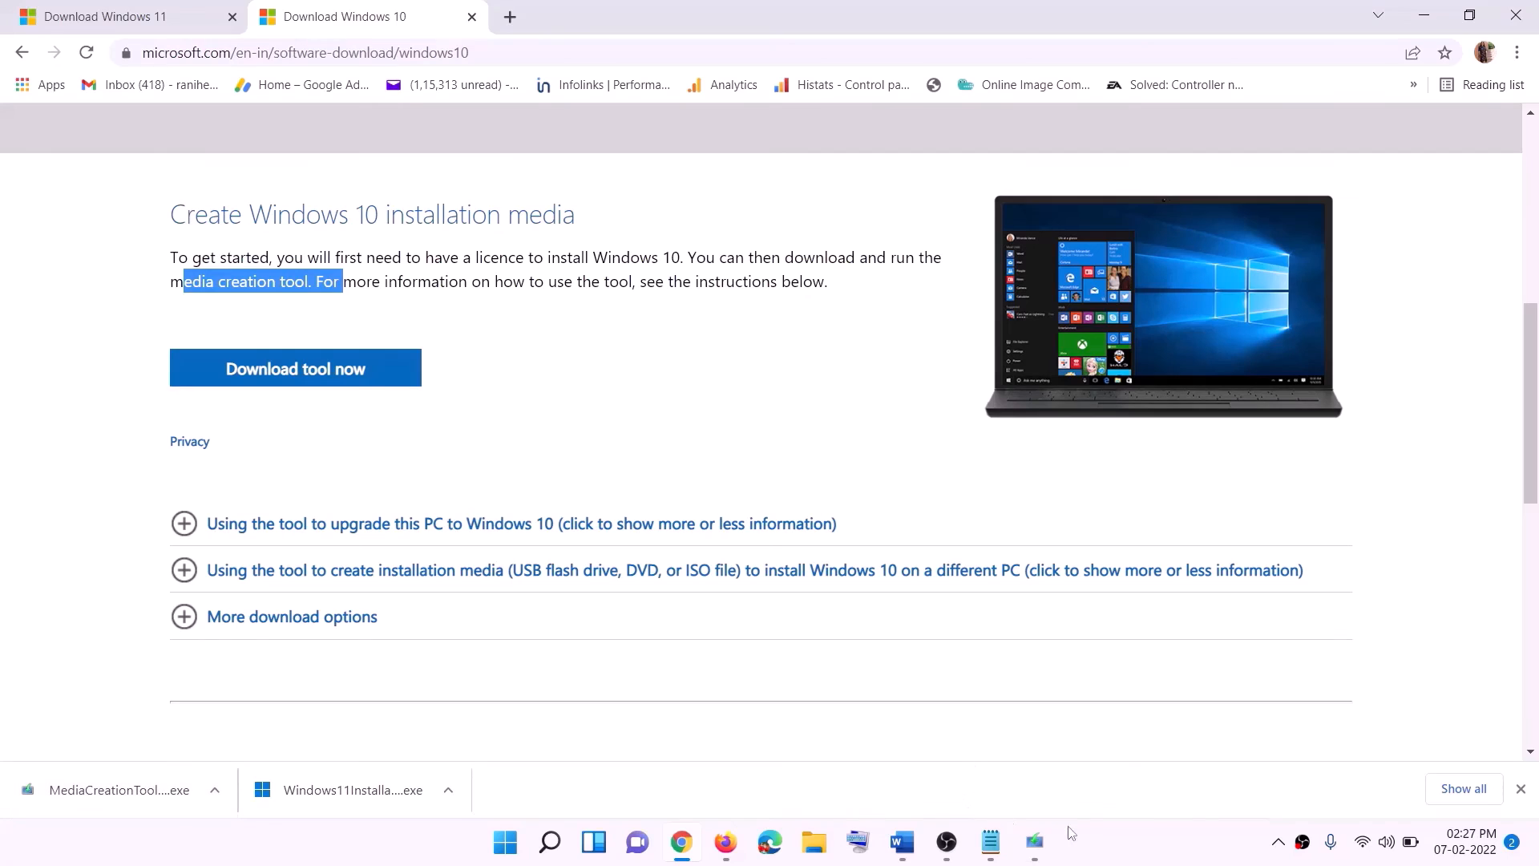
# - Accept the Windows 10 Setup license terms and start the download with Upgrade this PC now
pyautogui.click(1041, 848)
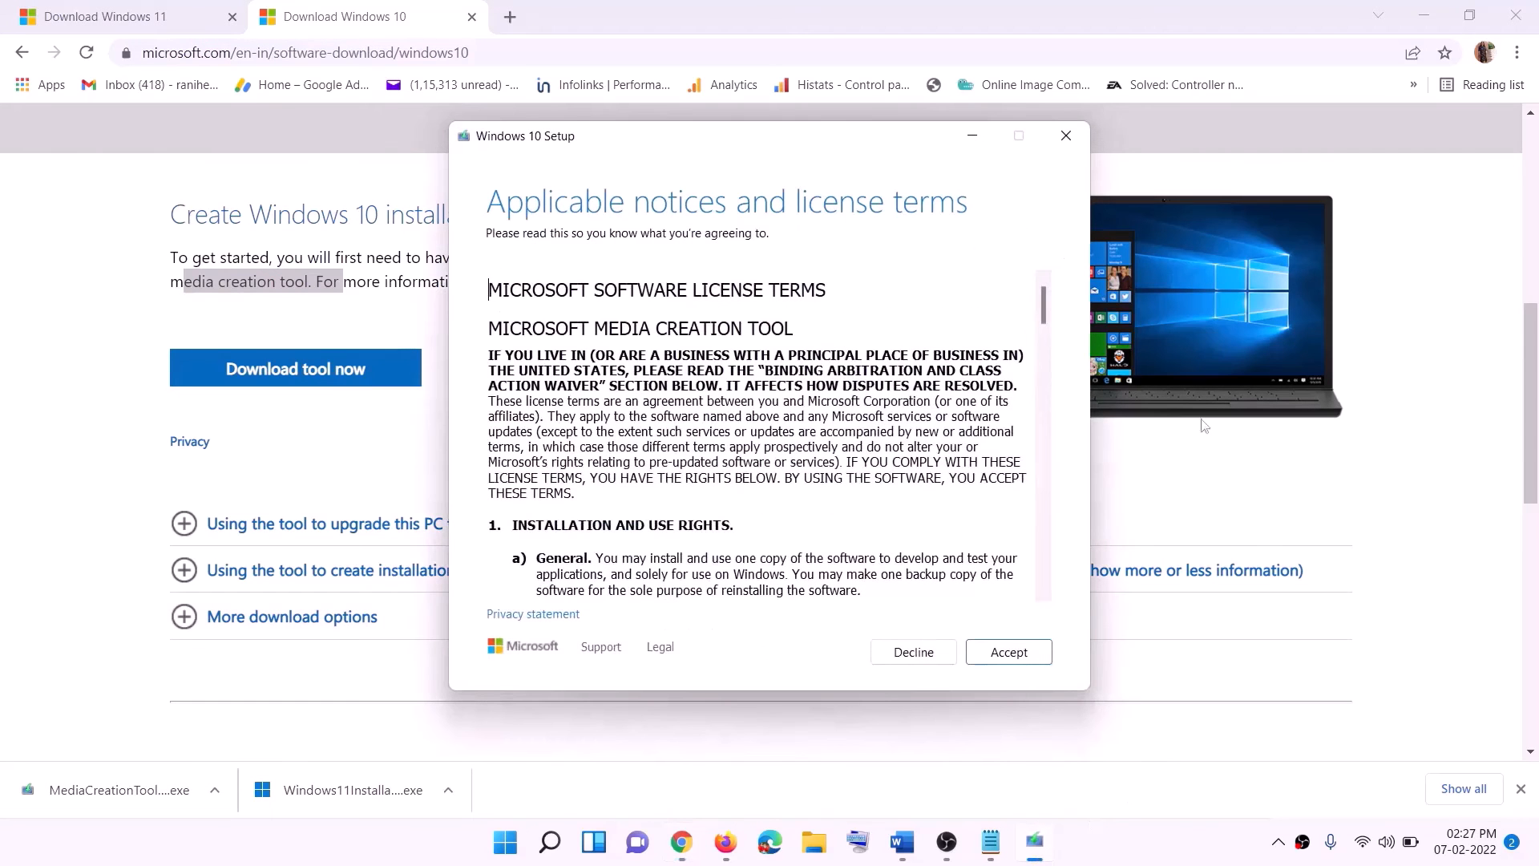
pyautogui.click(1003, 656)
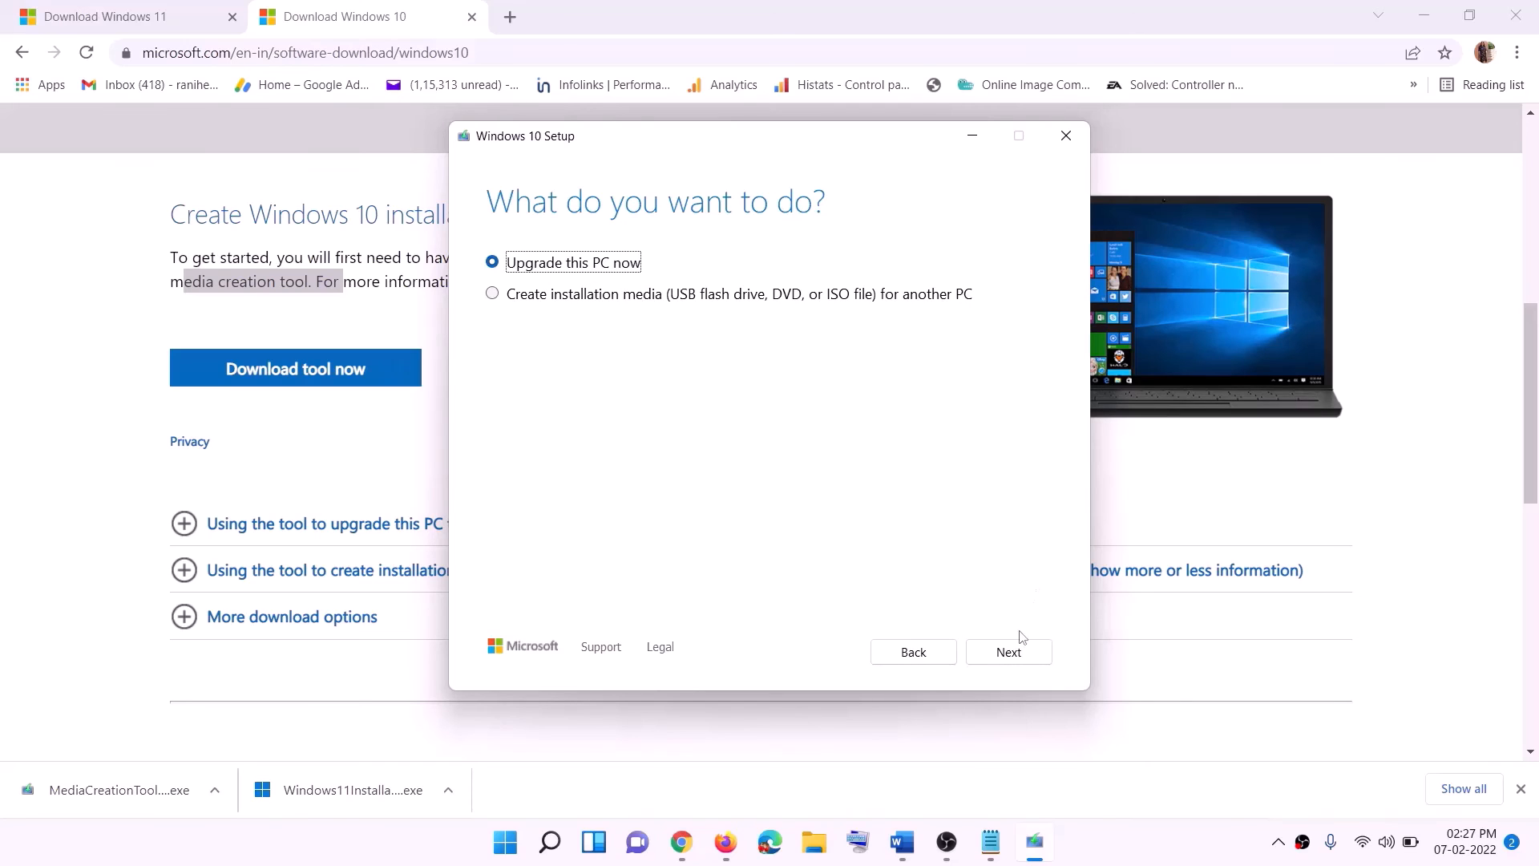
pyautogui.click(1005, 652)
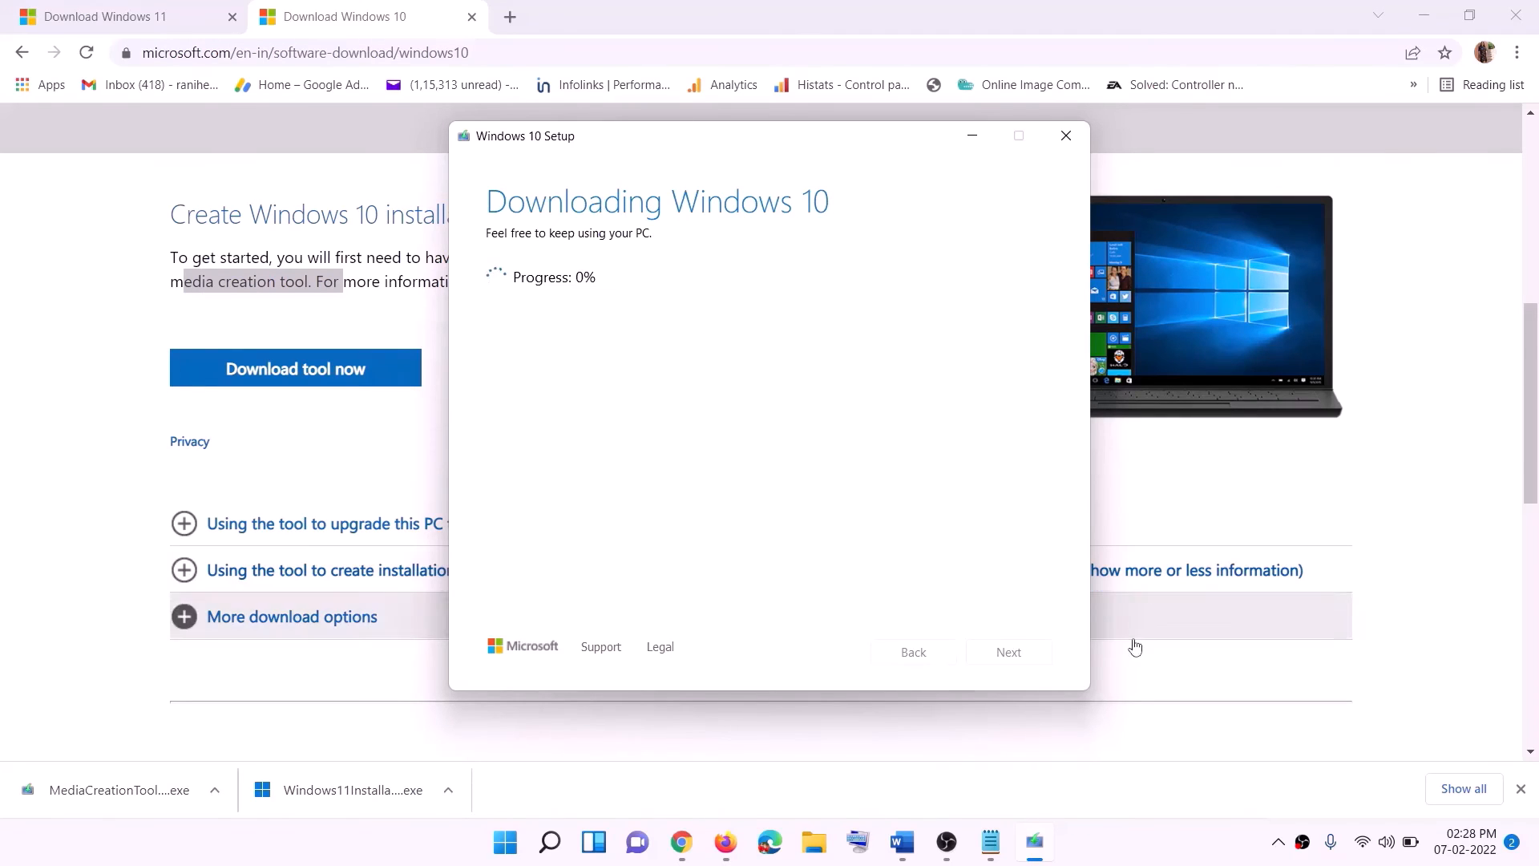
pyautogui.click(1136, 859)
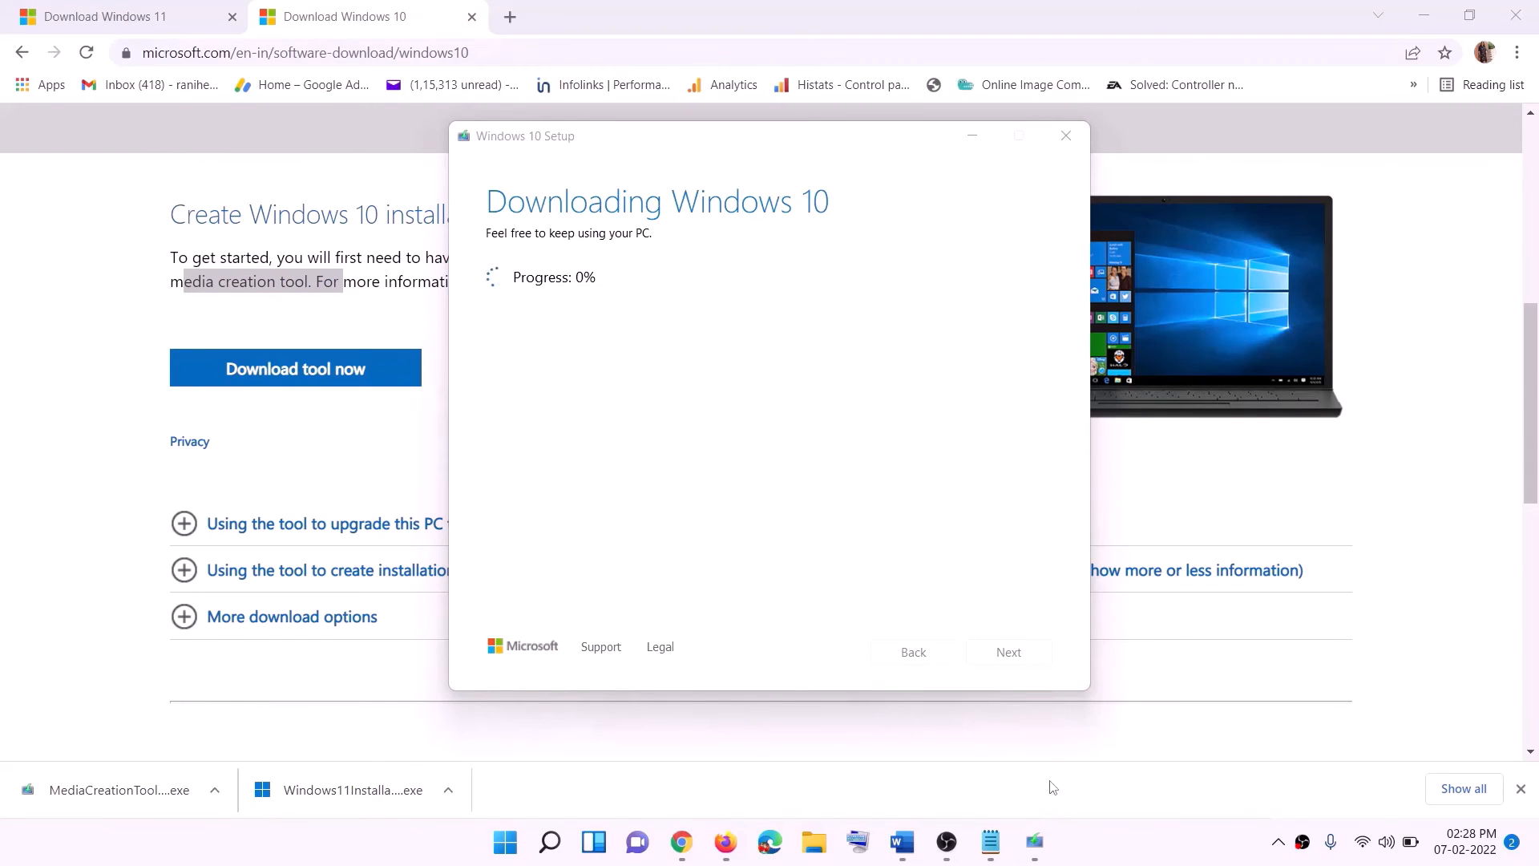
# - Return to the Word notes and examine the Windows 10 Ready to install picture, including what is kept and the Install option
pyautogui.click(912, 850)
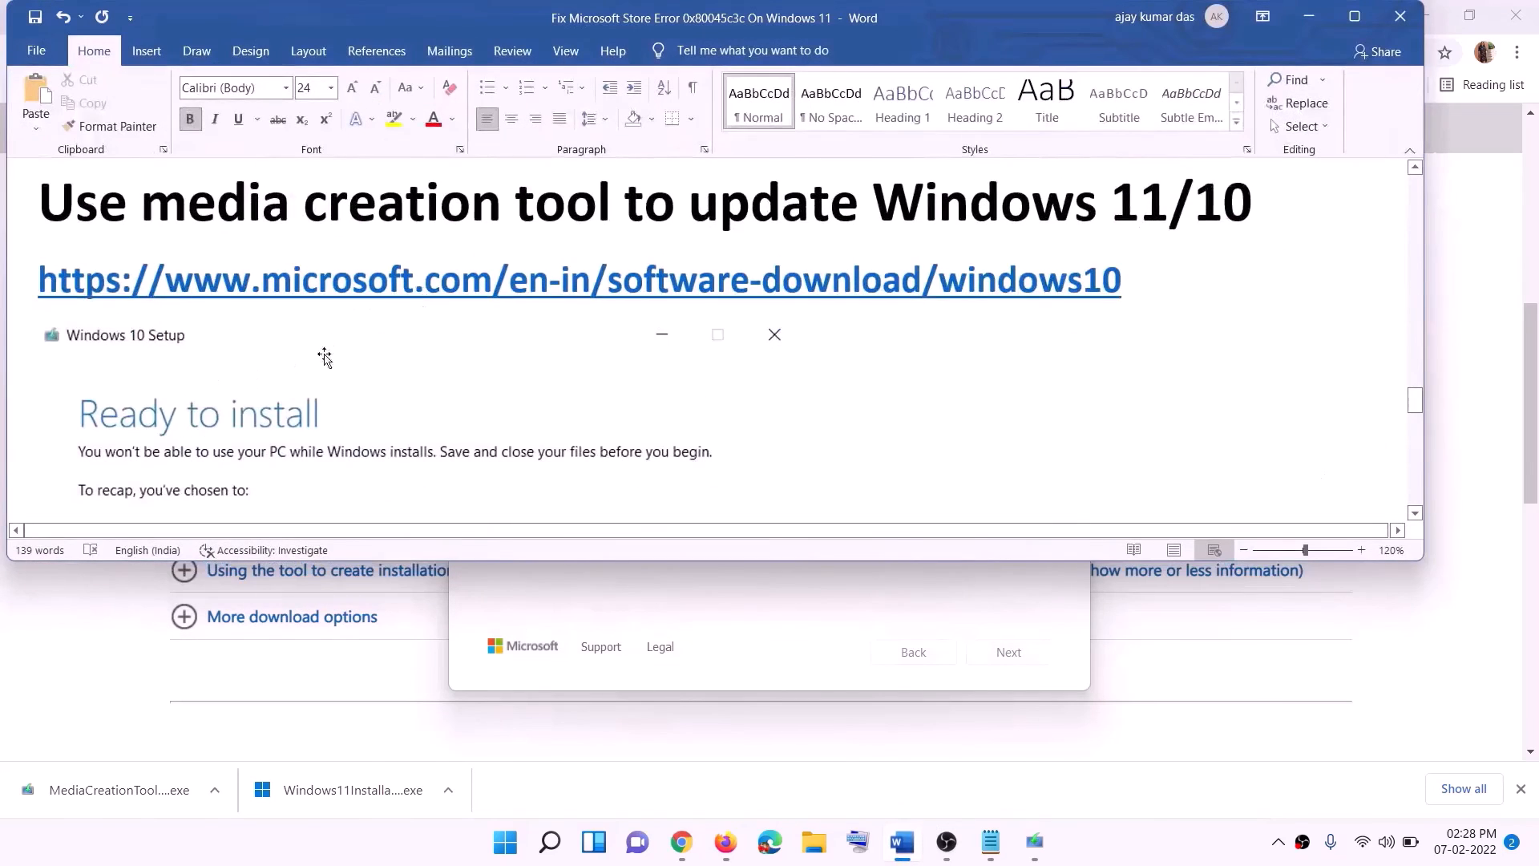
pyautogui.scroll(-1, 160, 385)
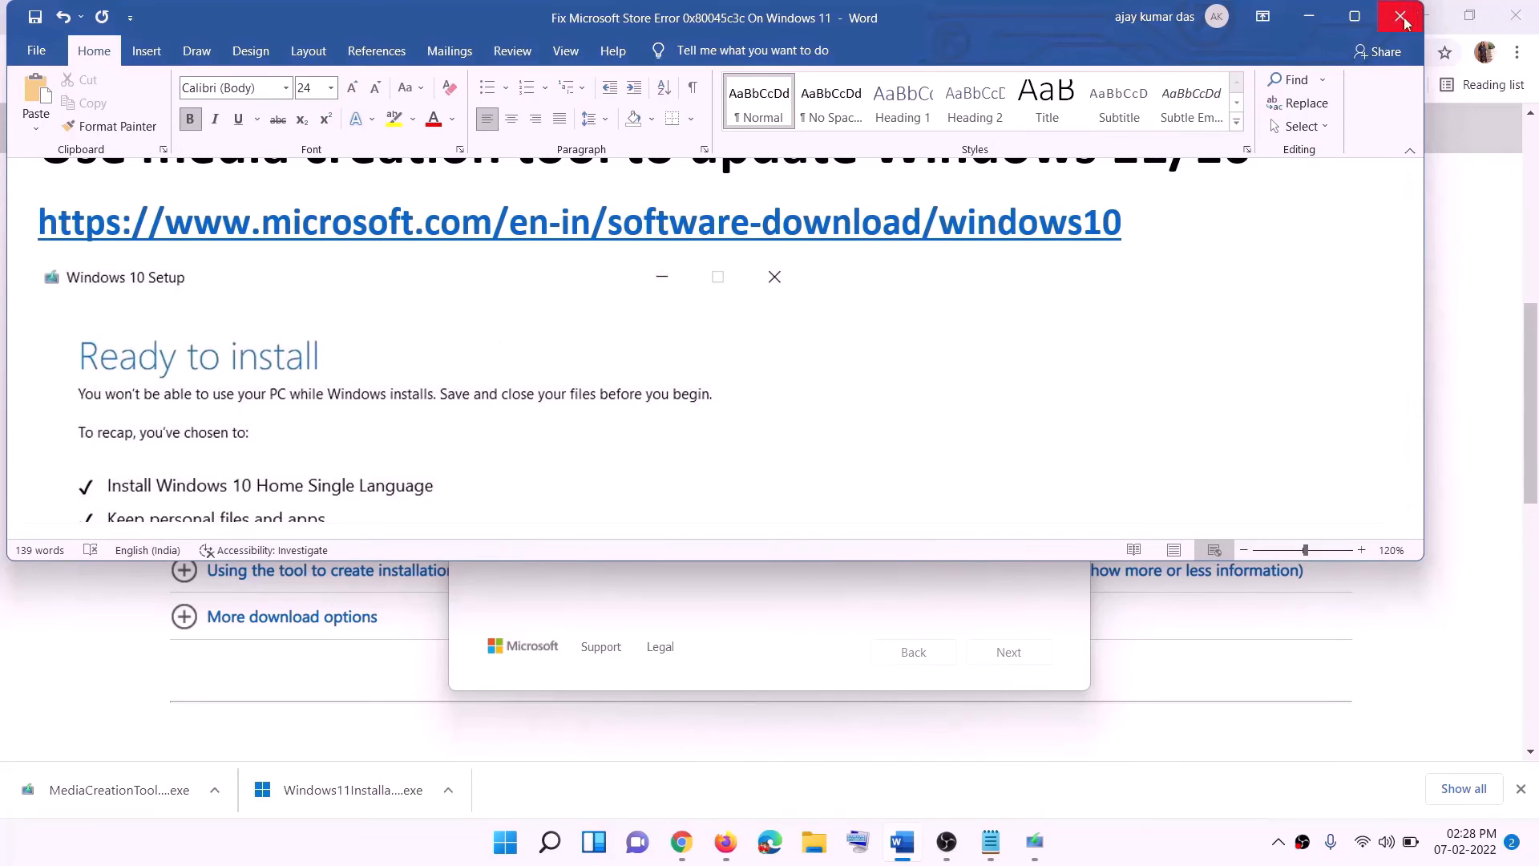
pyautogui.click(1354, 16)
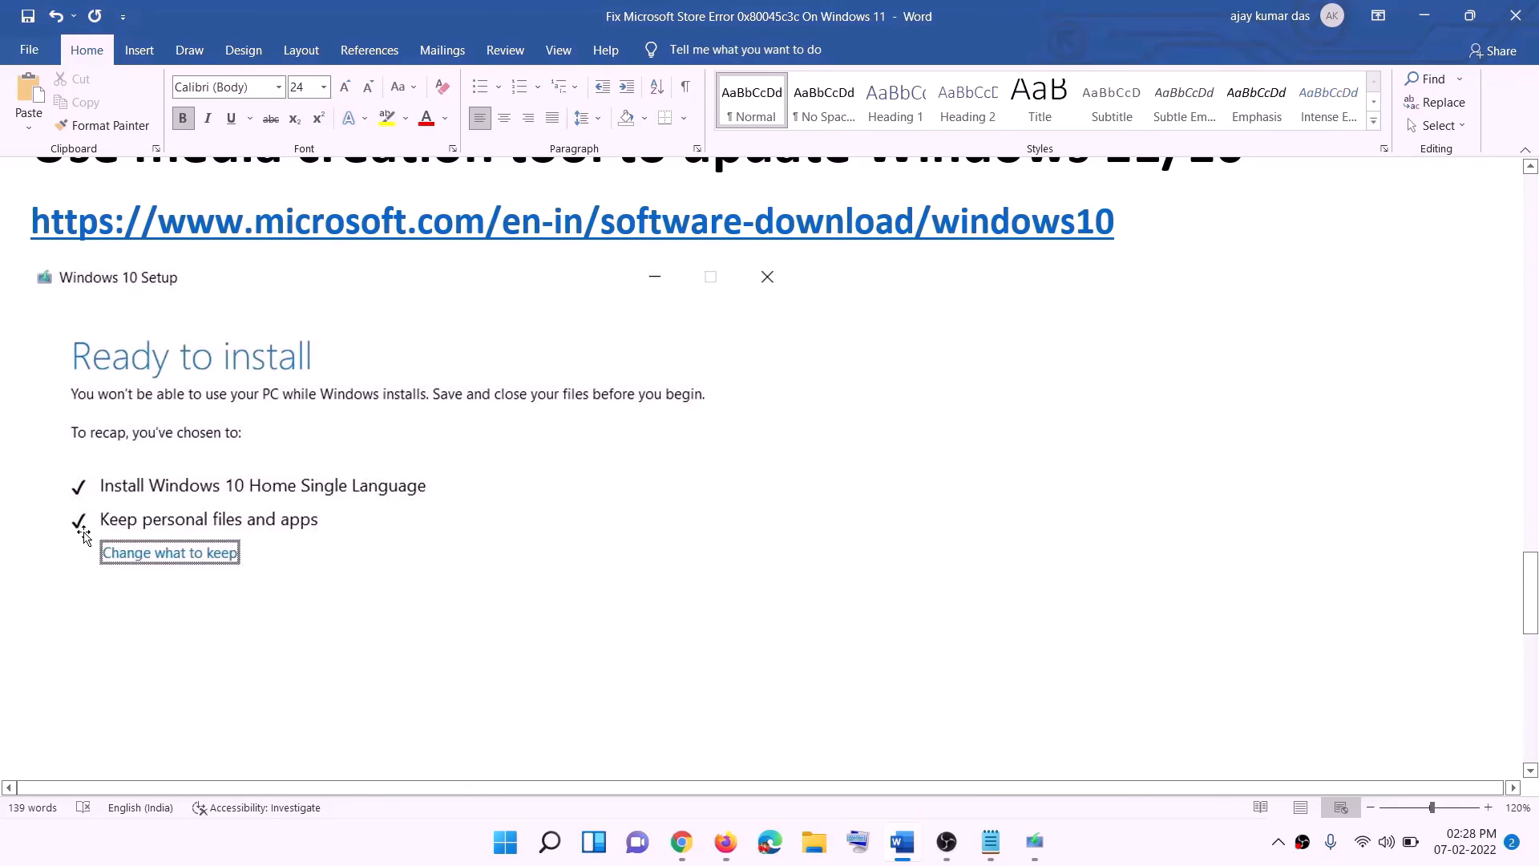
pyautogui.scroll(-4, 738, 551)
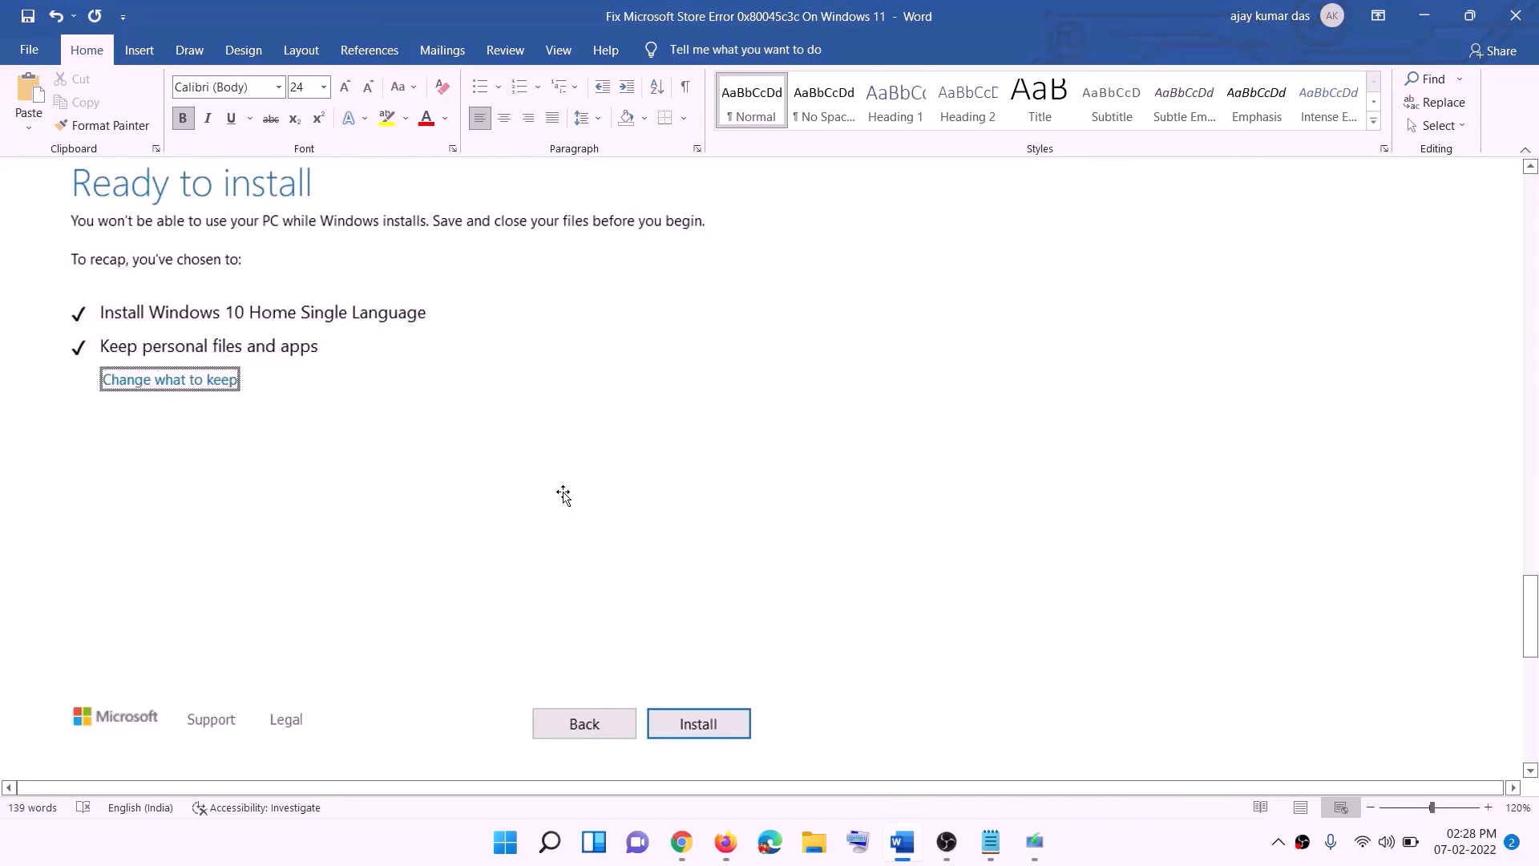
pyautogui.scroll(1, 629, 495)
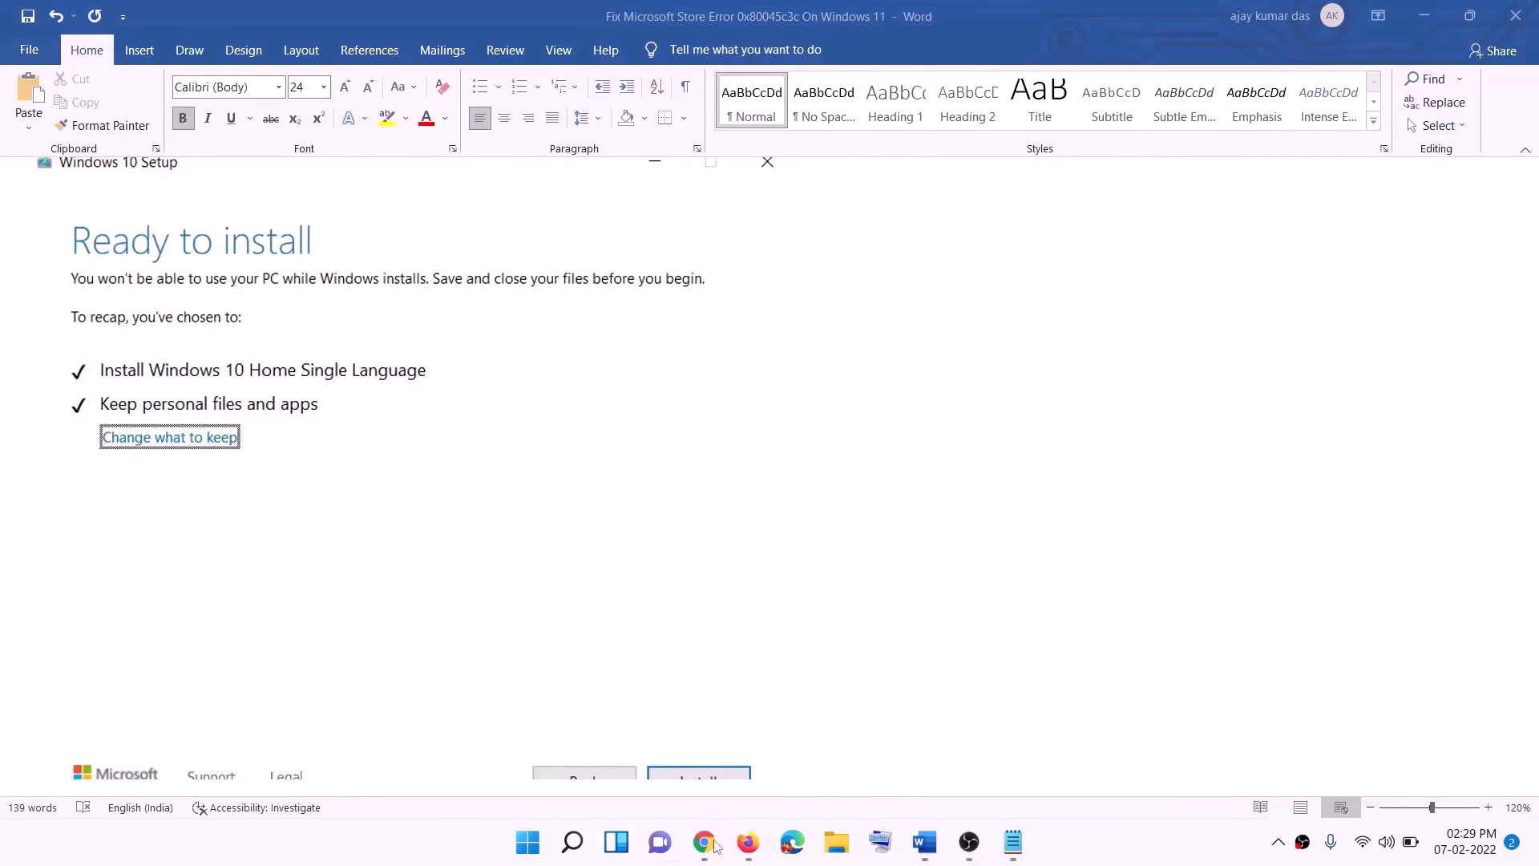
# - Download the media creation tool from the Create Windows 11 Installation Media section and allow it to make changes to the device
pyautogui.click(709, 844)
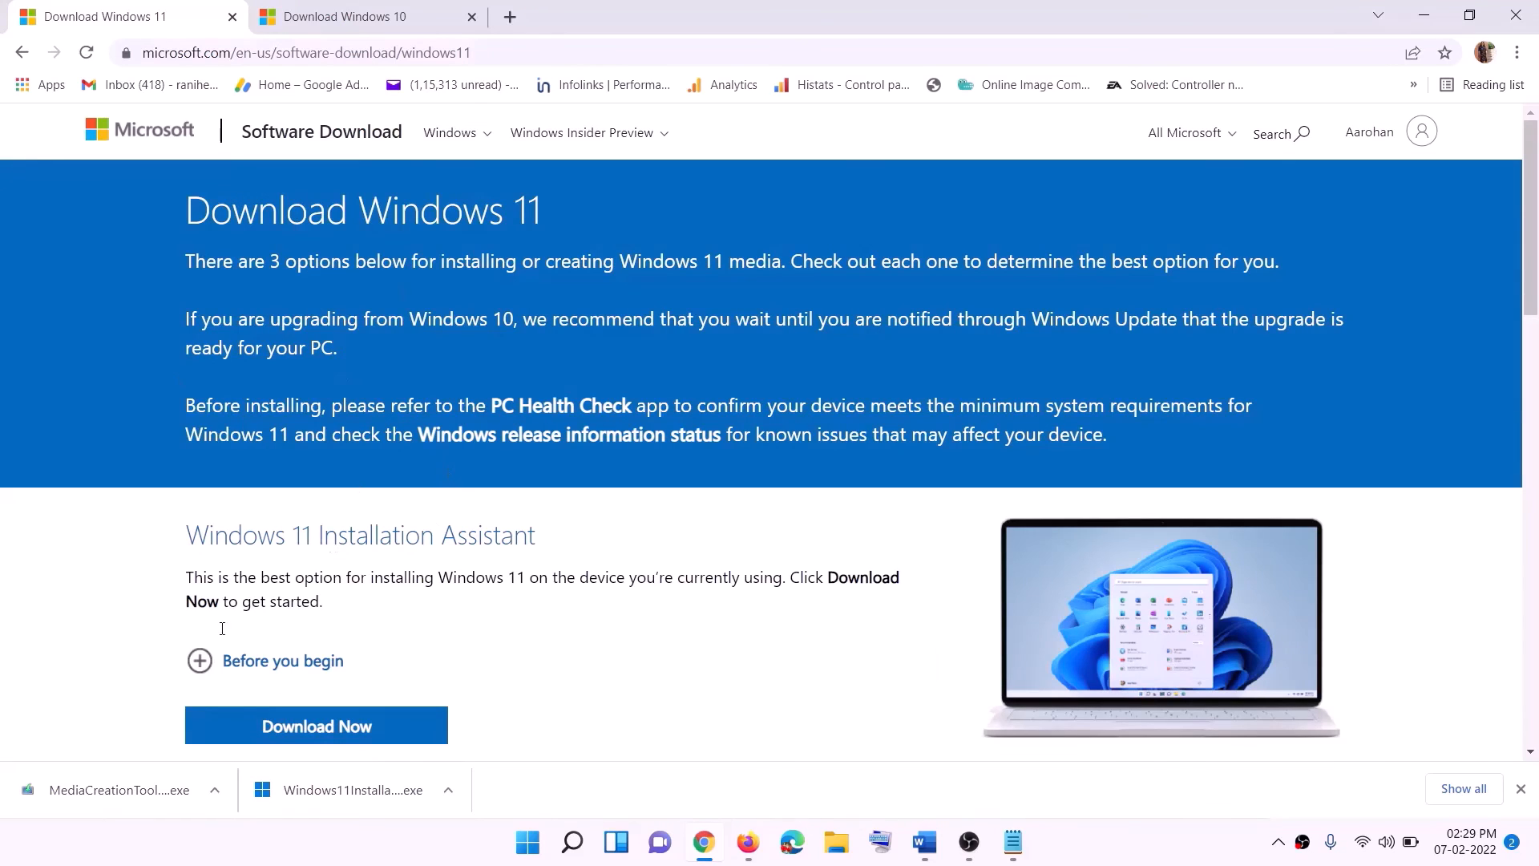
pyautogui.scroll(-5, 481, 549)
pyautogui.moveTo(289, 476); pyautogui.dragTo(445, 475)
pyautogui.click(305, 612)
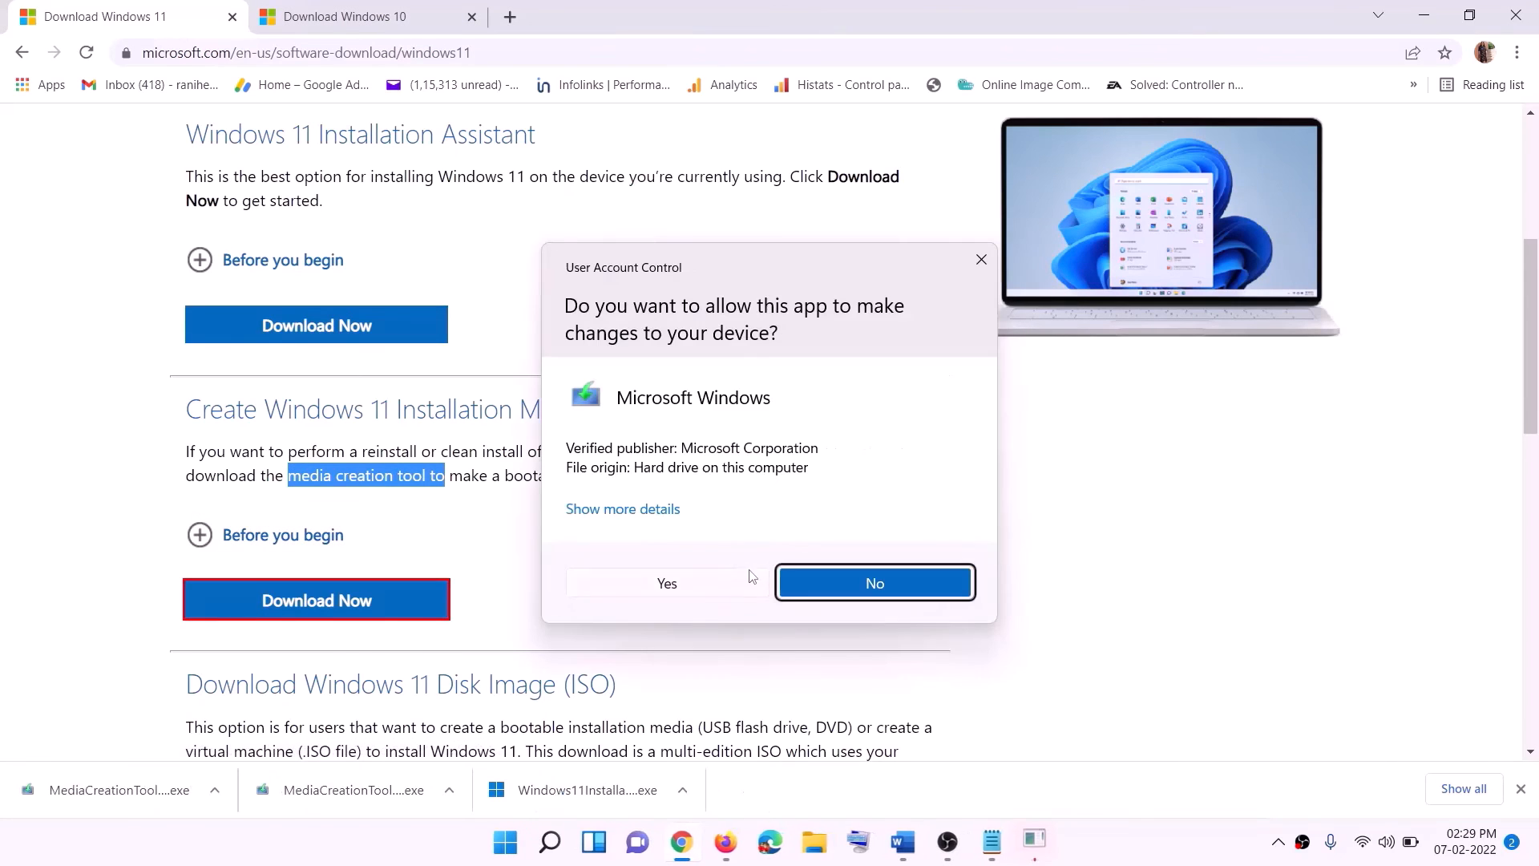
pyautogui.click(668, 584)
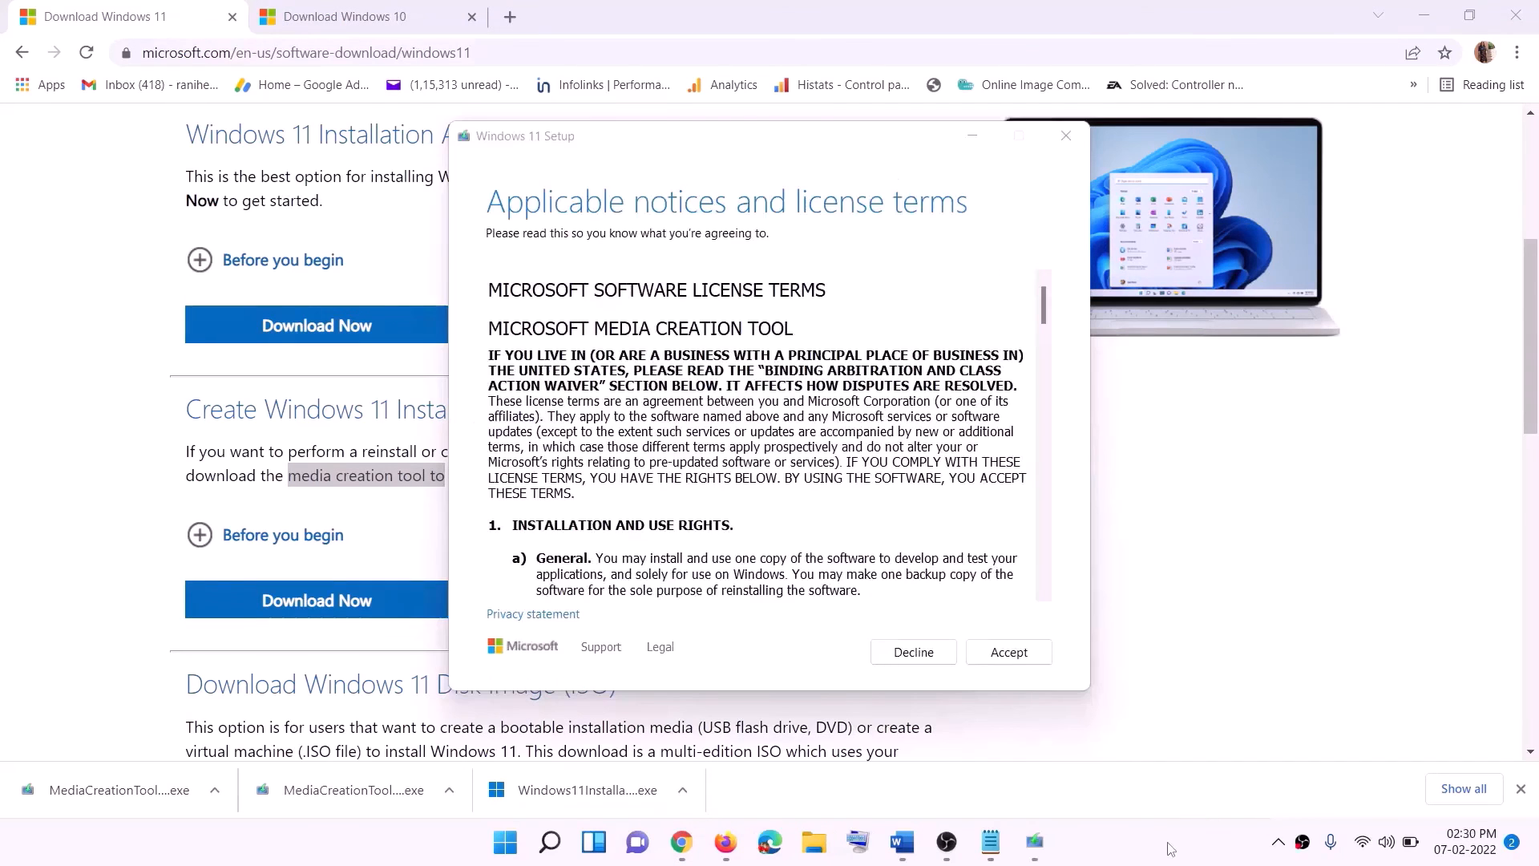
# - Accept the Windows 11 Setup terms and recommended options, choose ISO file as the media, and pick the Desktop as its save location
pyautogui.click(1000, 652)
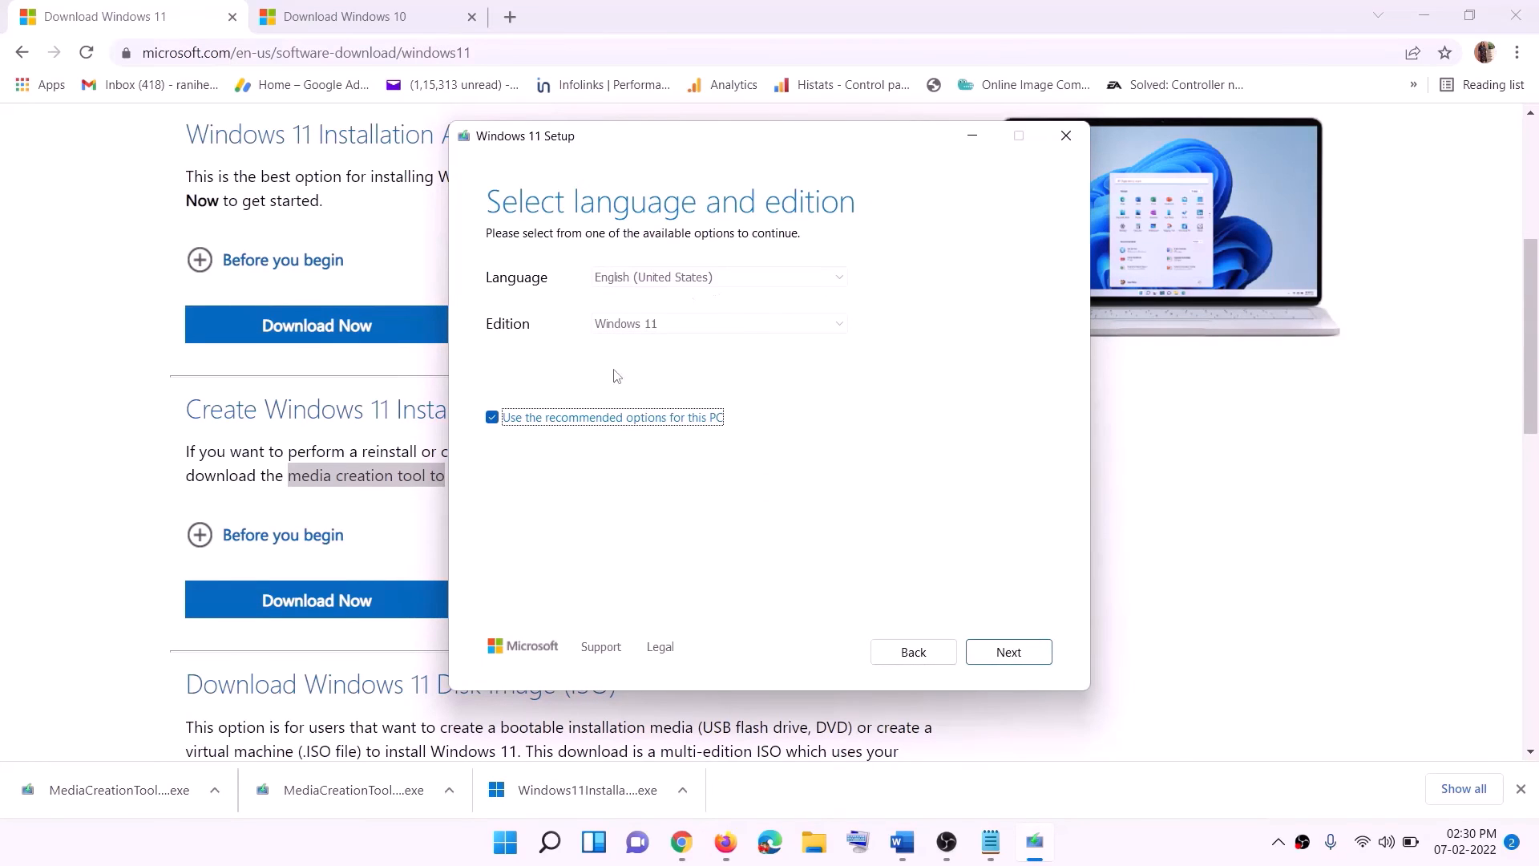
pyautogui.click(998, 651)
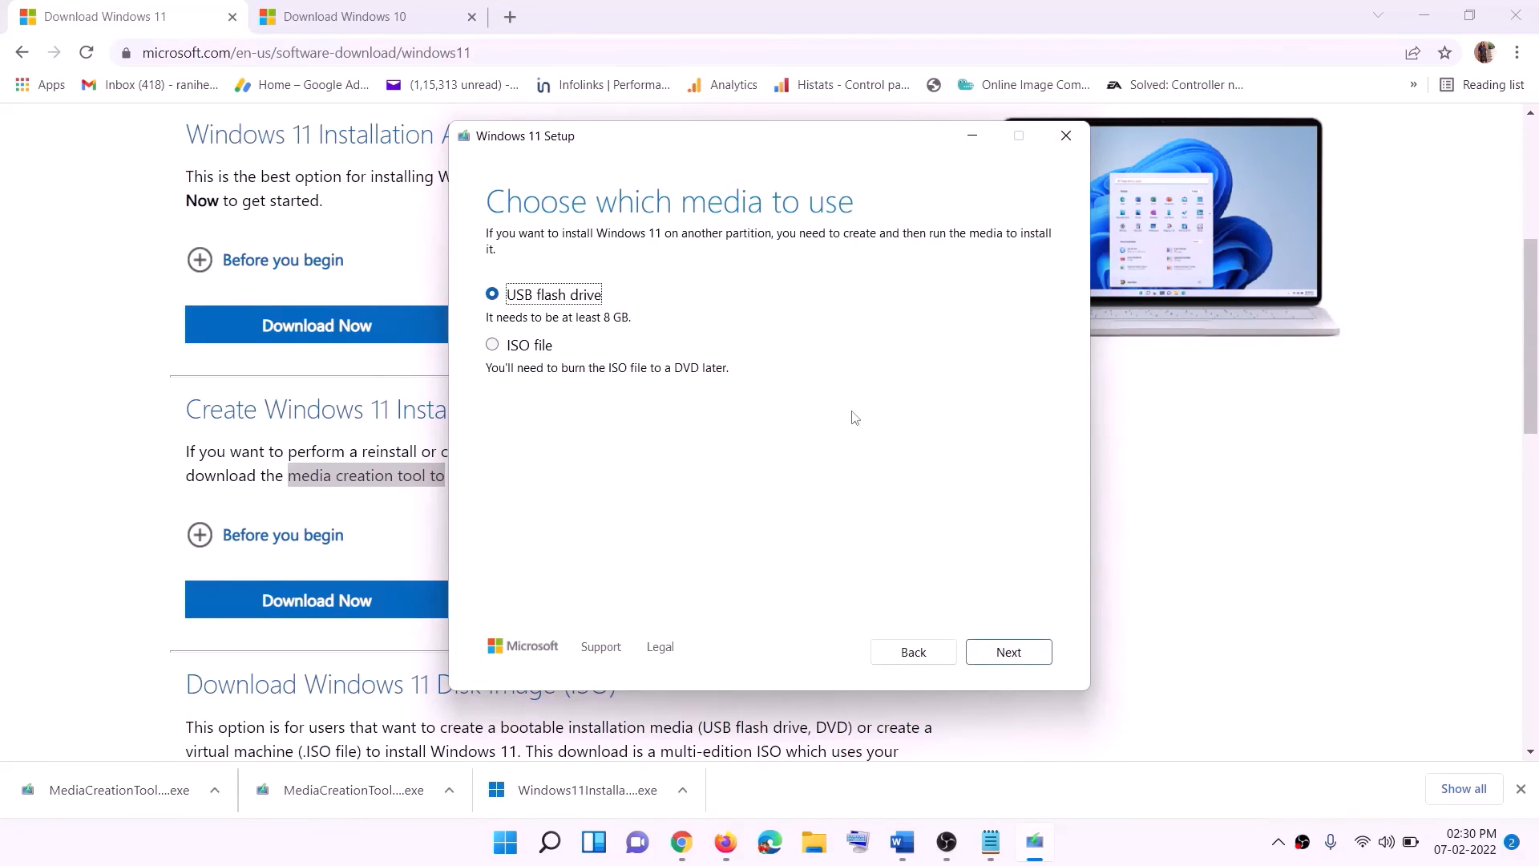
pyautogui.click(537, 344)
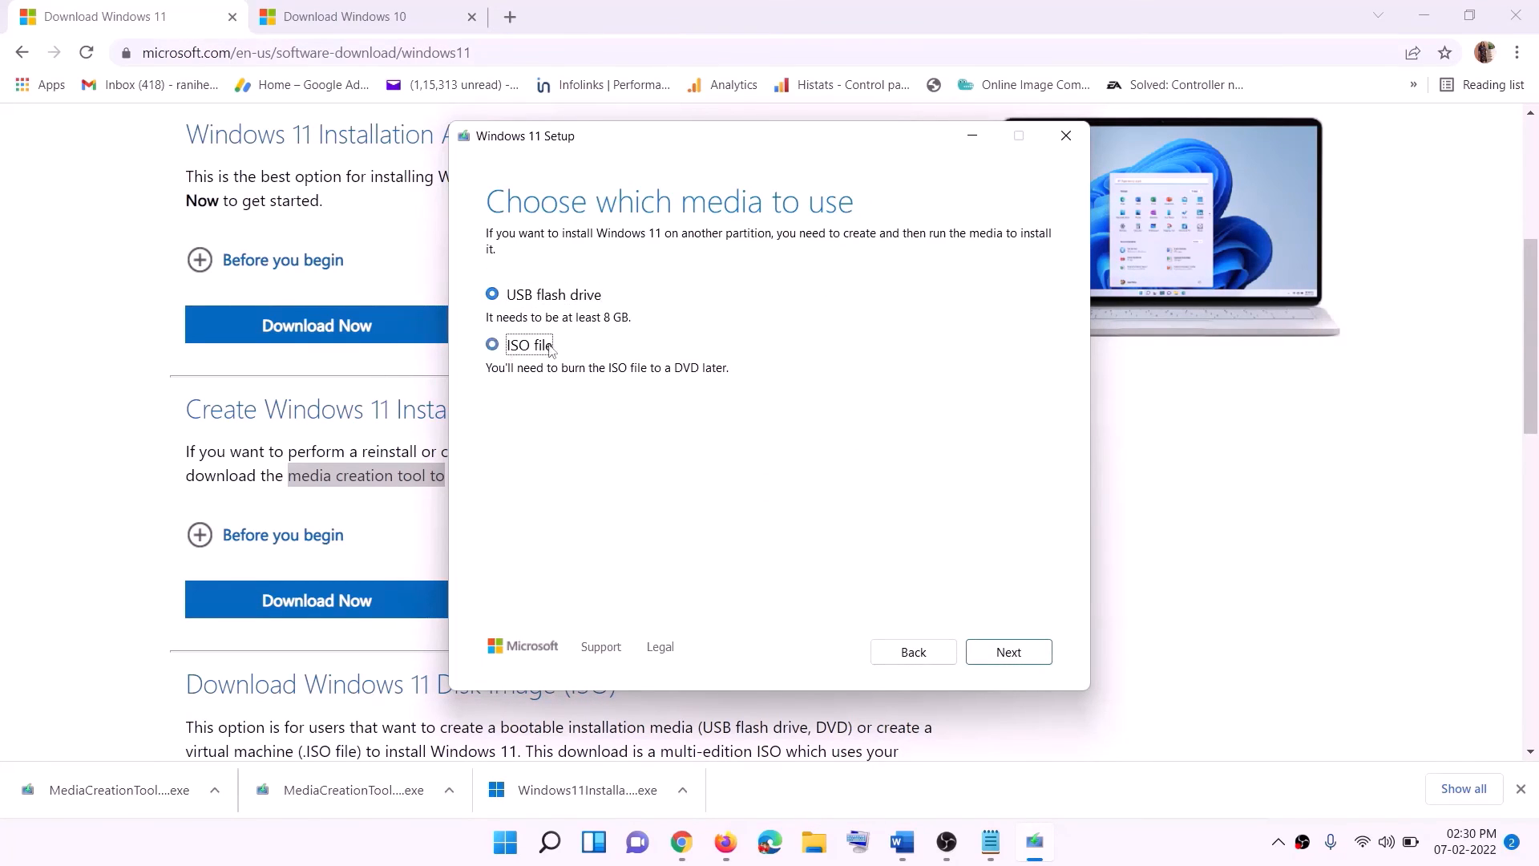
pyautogui.click(1009, 652)
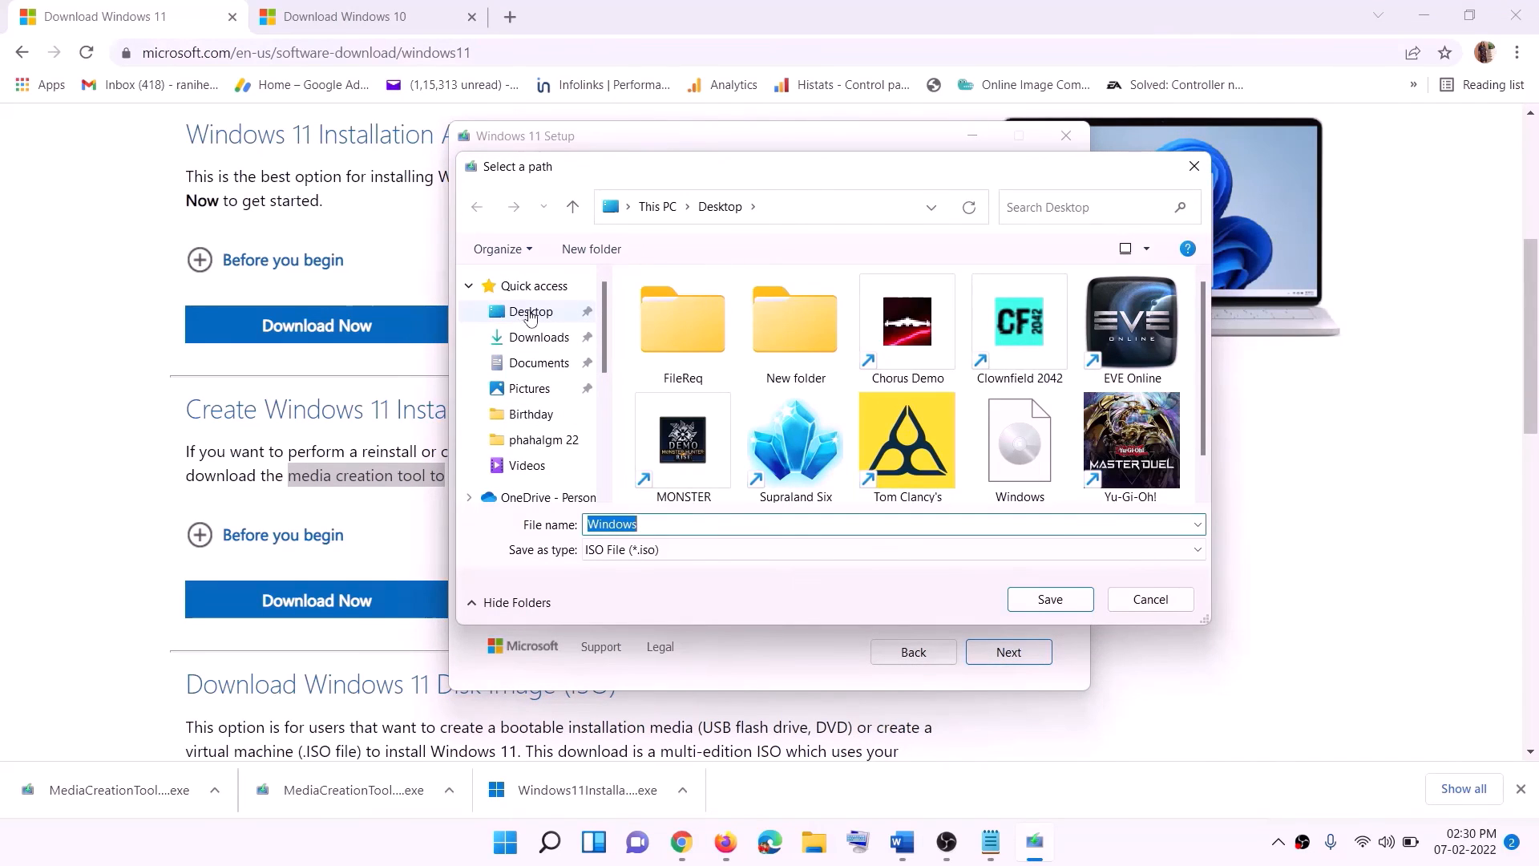
pyautogui.click(527, 315)
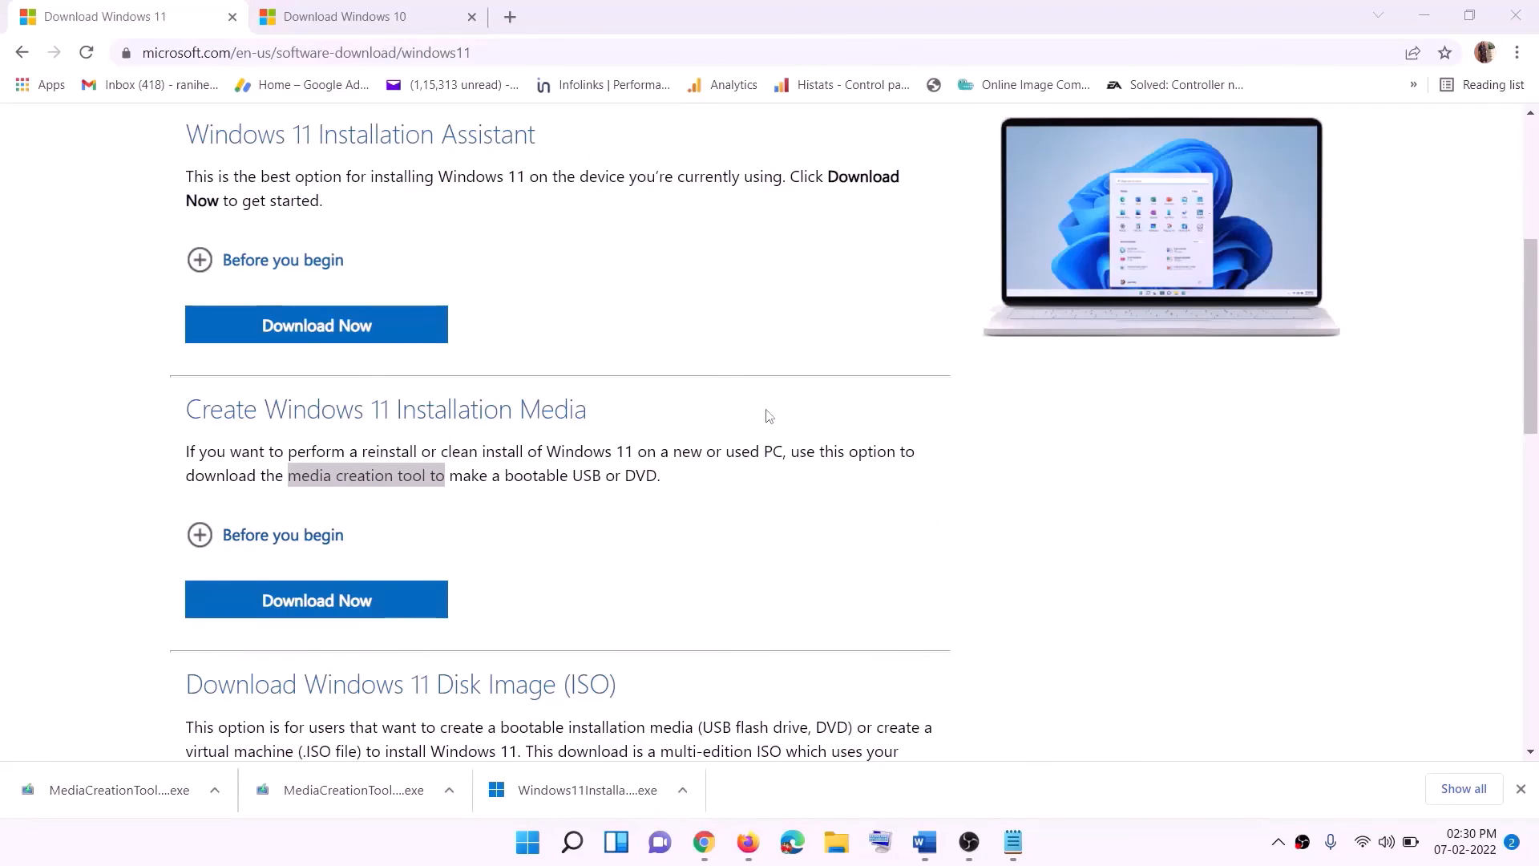
# - Show the desktop, move the Windows ISO file beside the Firefox shortcut, and open it
pyautogui.press('super+d')
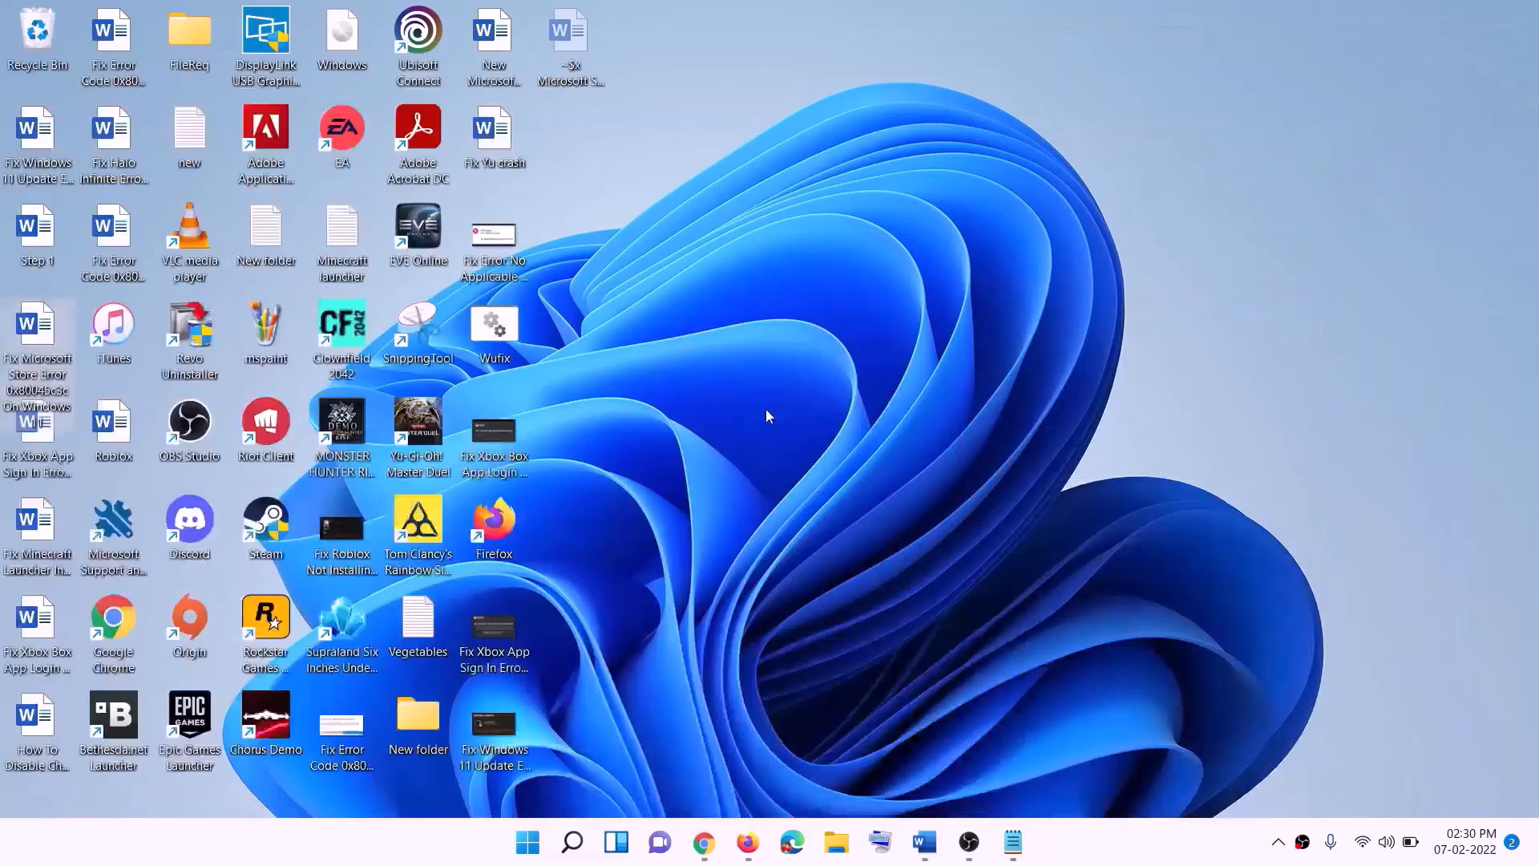
pyautogui.moveTo(360, 40); pyautogui.dragTo(619, 469)
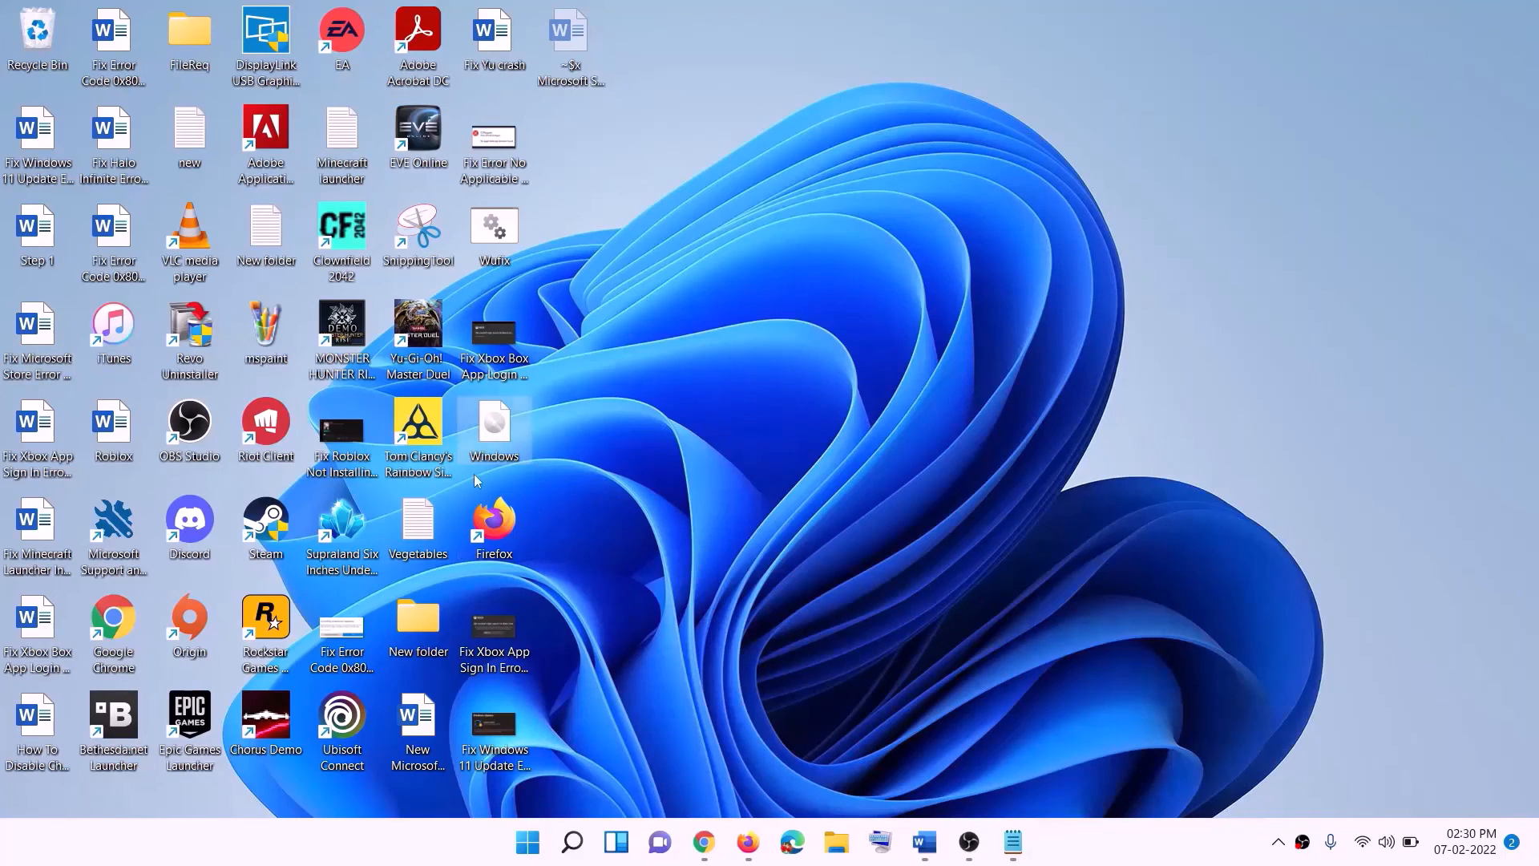
pyautogui.doubleClick(498, 440)
# - Run setup from the mounted ESD-ISO drive and continue past the Install Windows 11 page
pyautogui.click(487, 561)
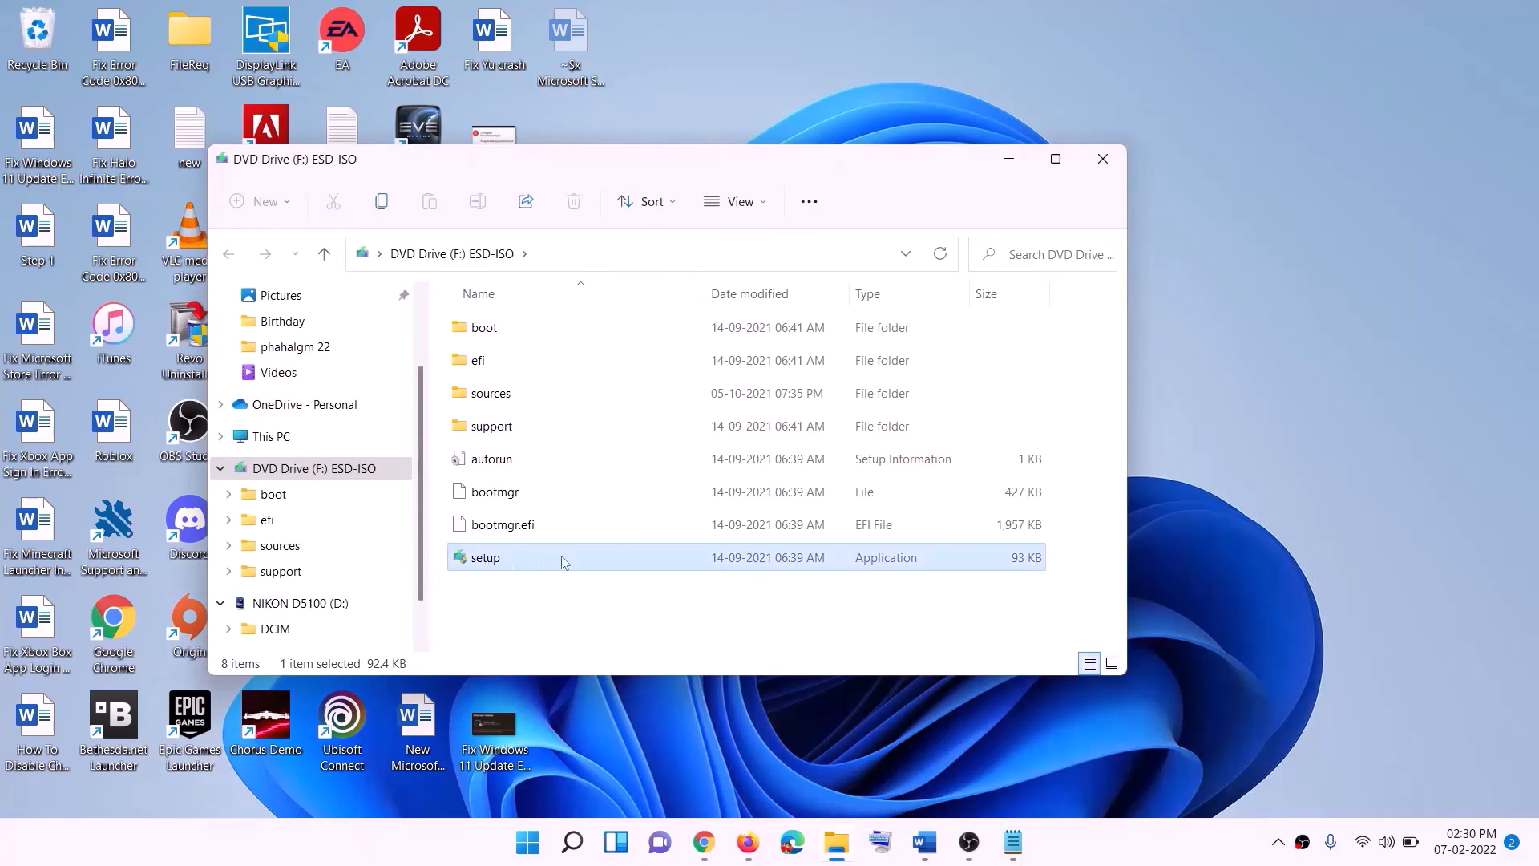
pyautogui.doubleClick(526, 557)
pyautogui.click(619, 628)
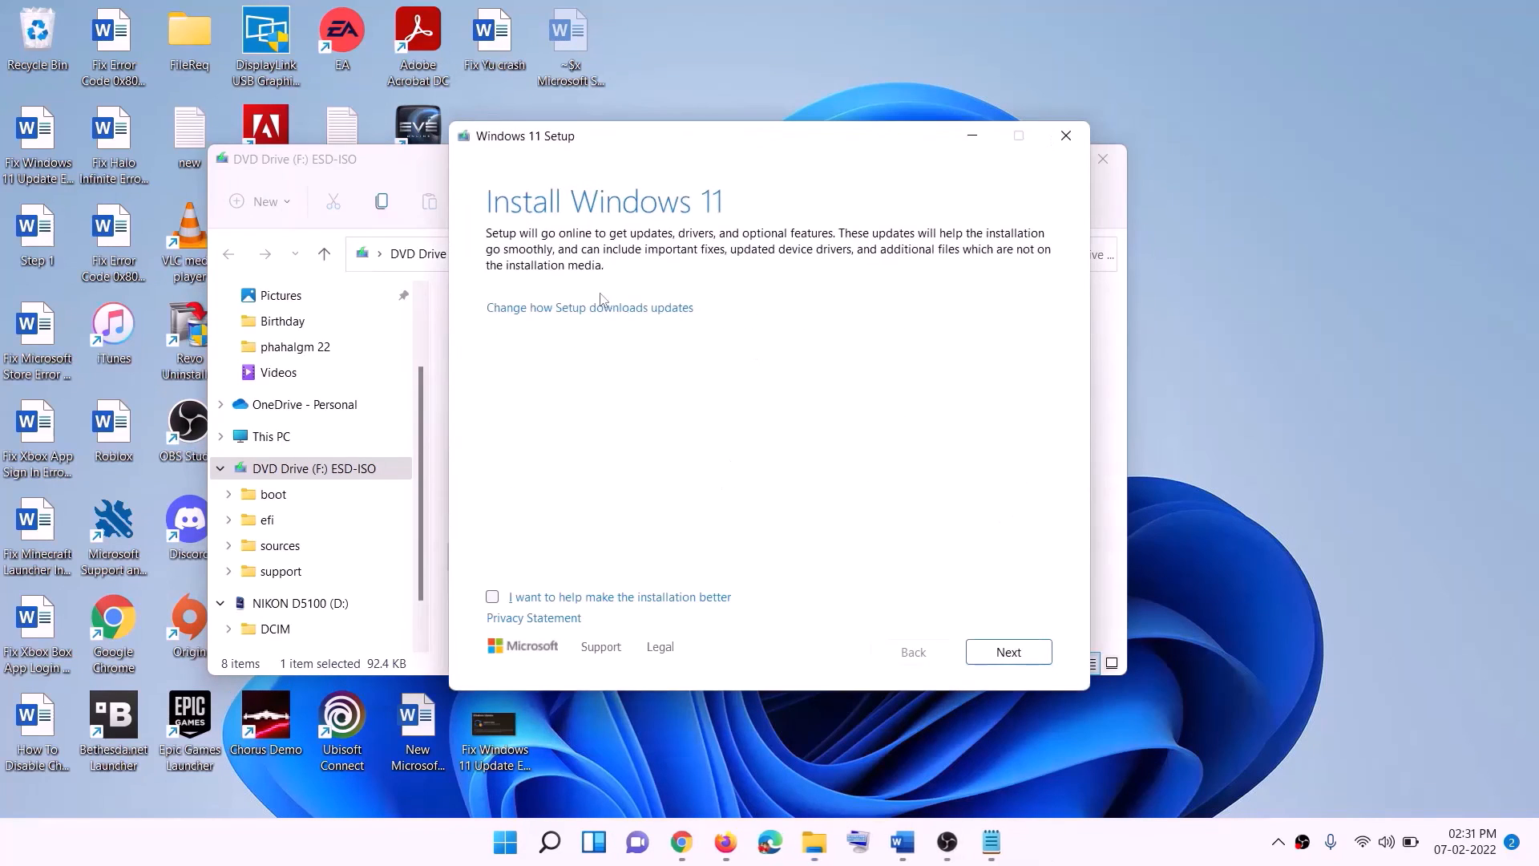
pyautogui.click(1010, 652)
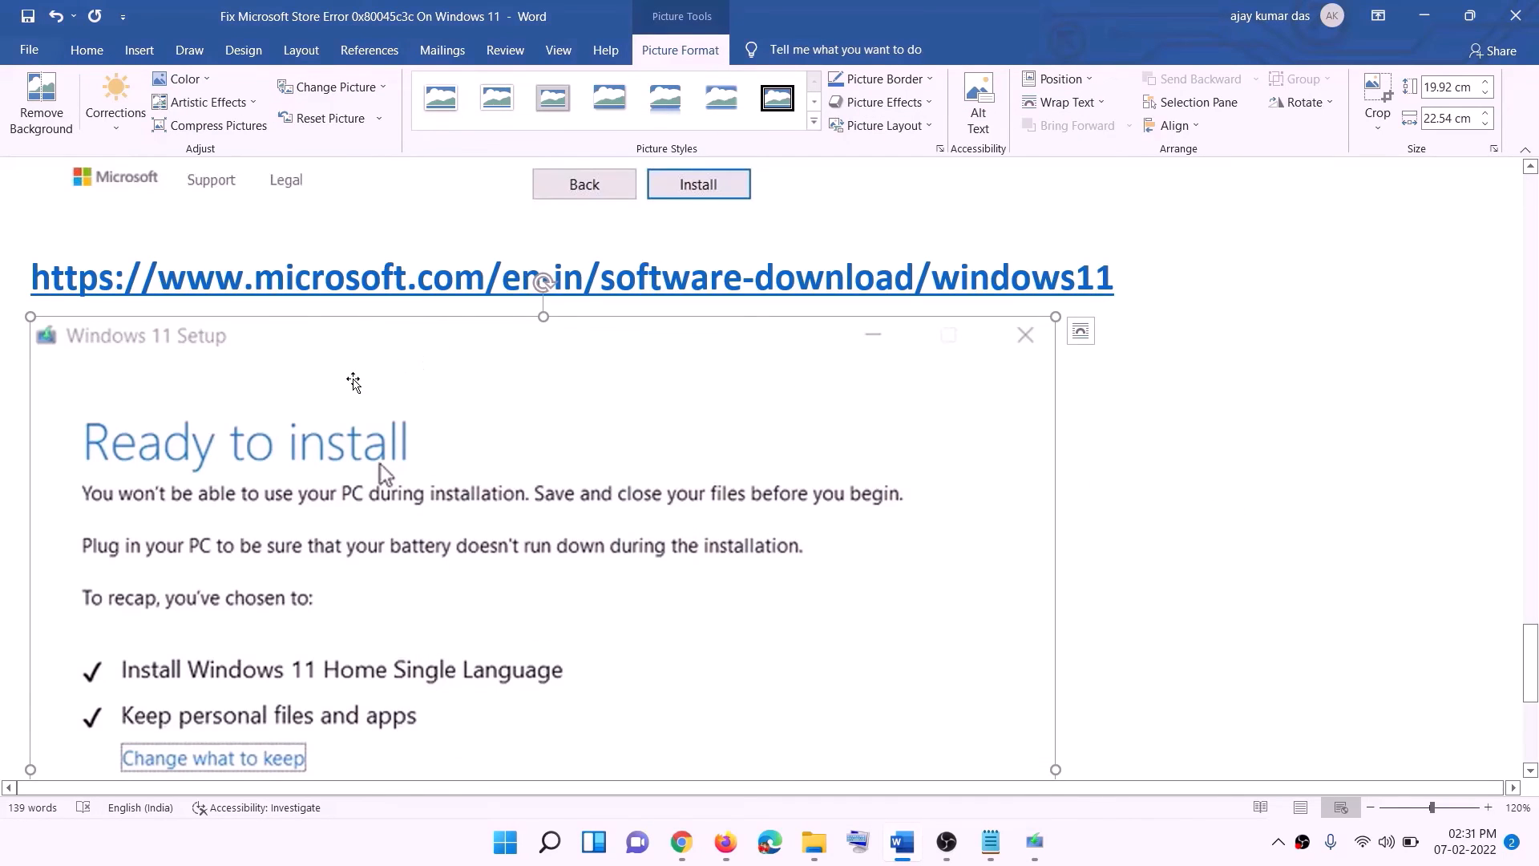
# - Examine the Windows 11 Ready to install picture in the Word notes, including the Keep personal files and apps choice
pyautogui.scroll(-3, 361, 377)
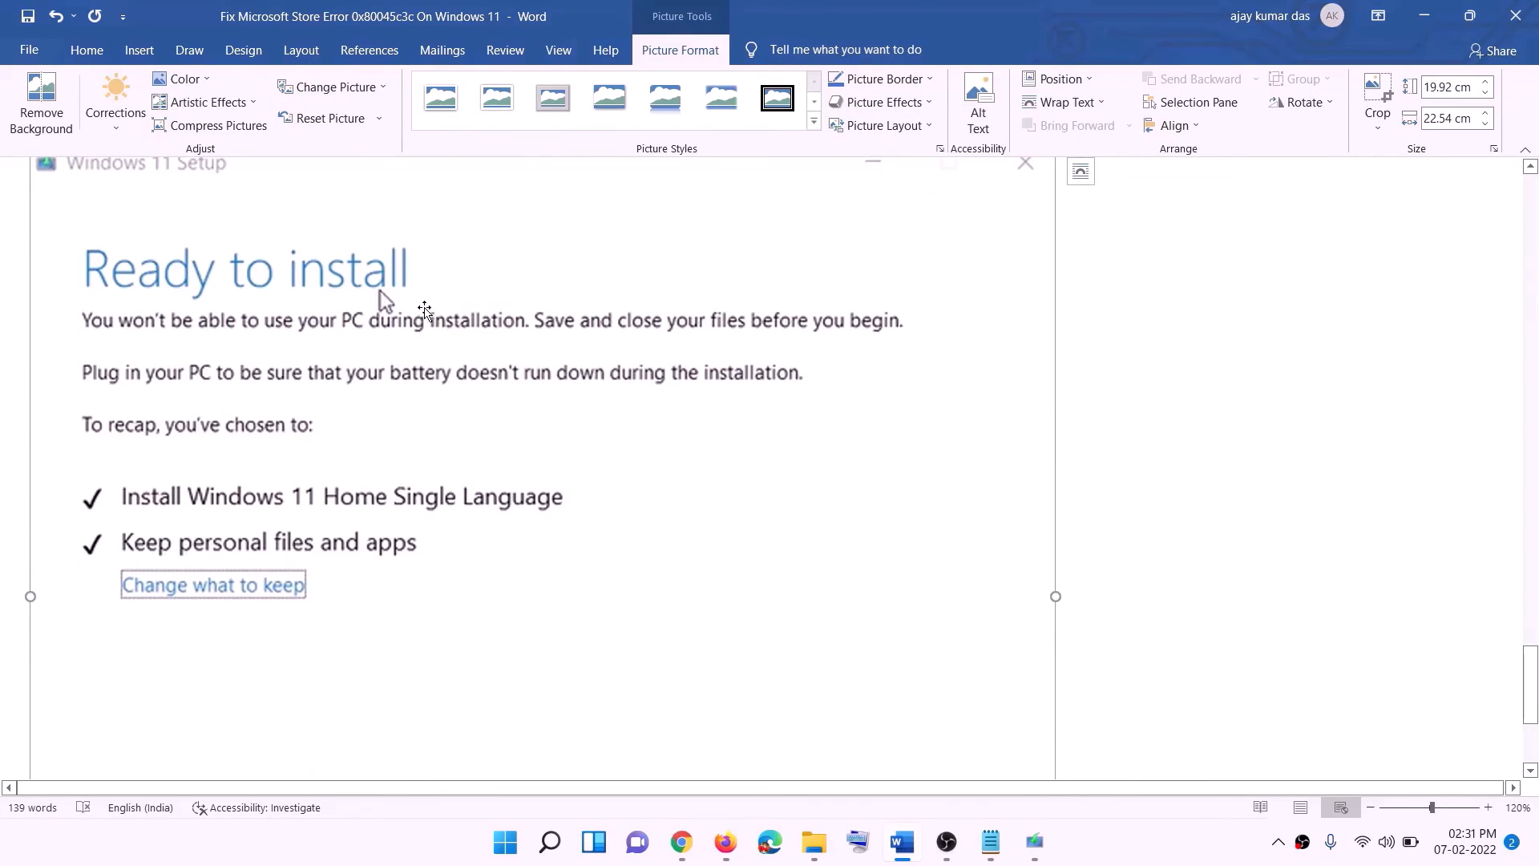
pyautogui.scroll(-1, 377, 297)
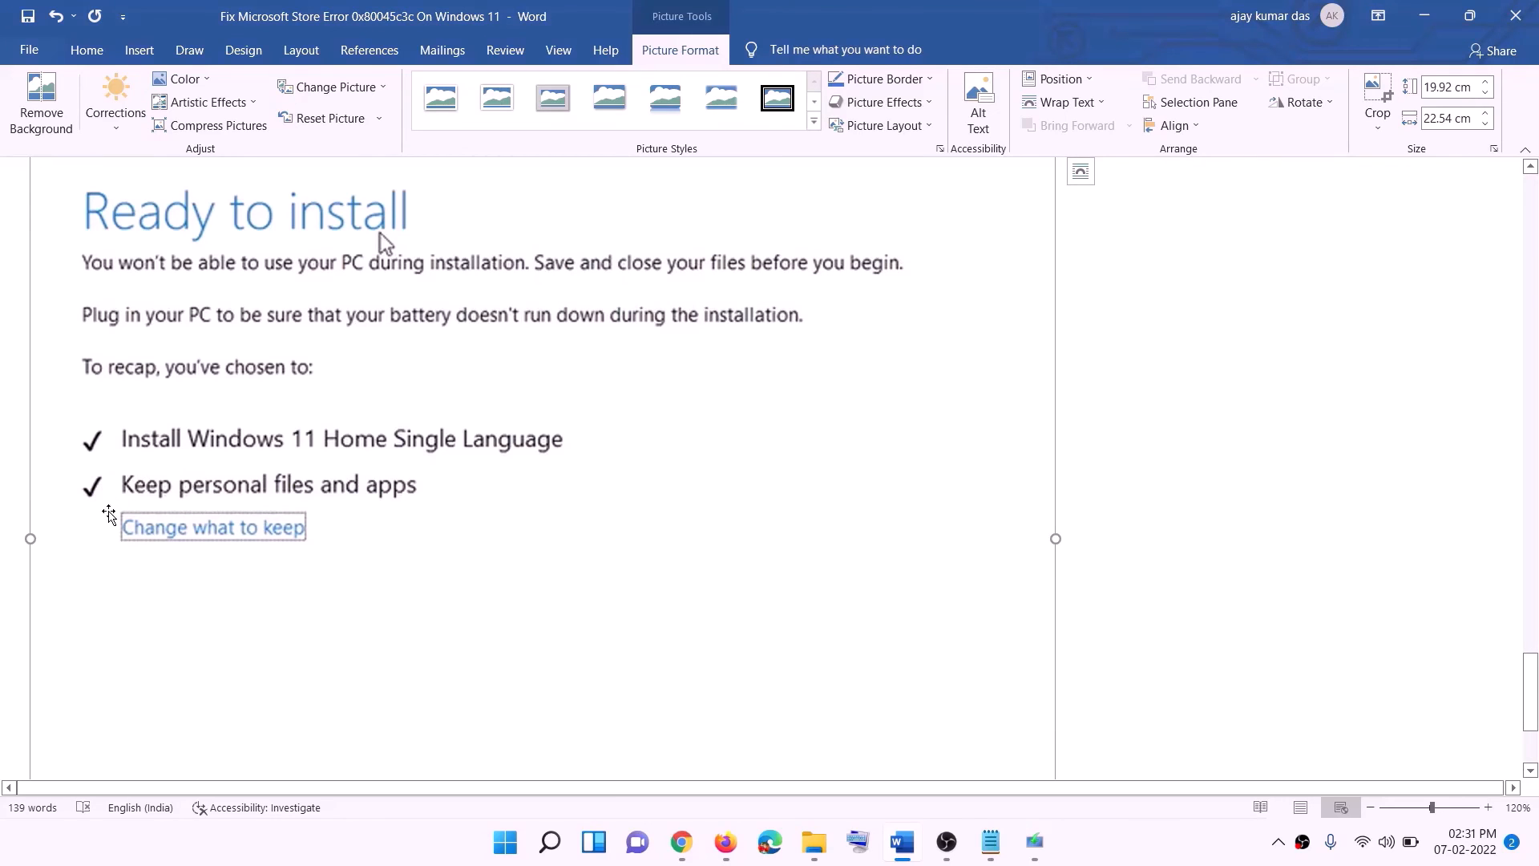
pyautogui.scroll(-1, 577, 501)
pyautogui.scroll(-2, 577, 501)
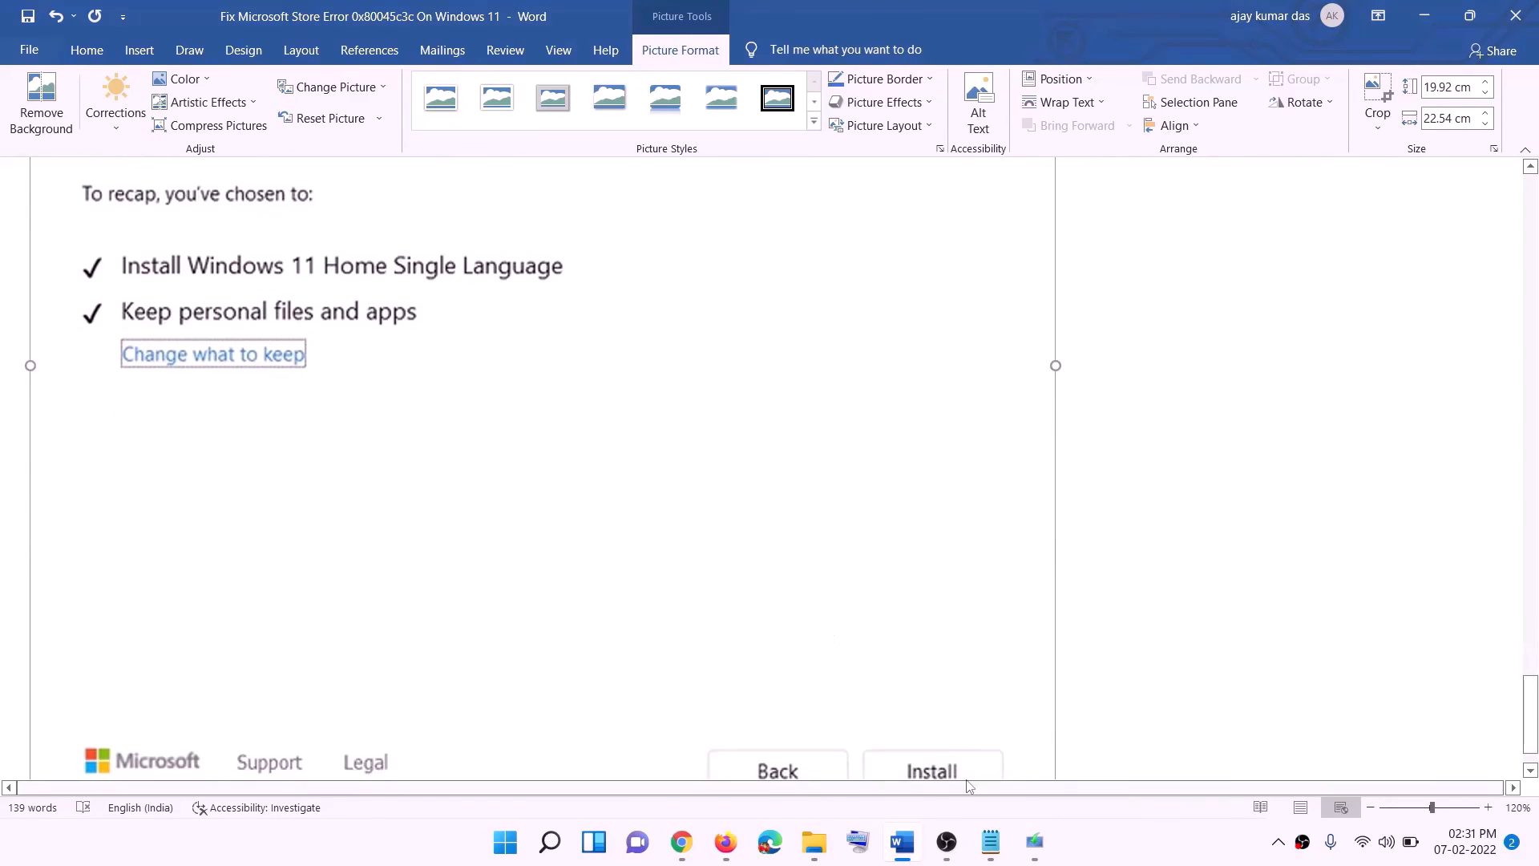
pyautogui.scroll(6, 850, 574)
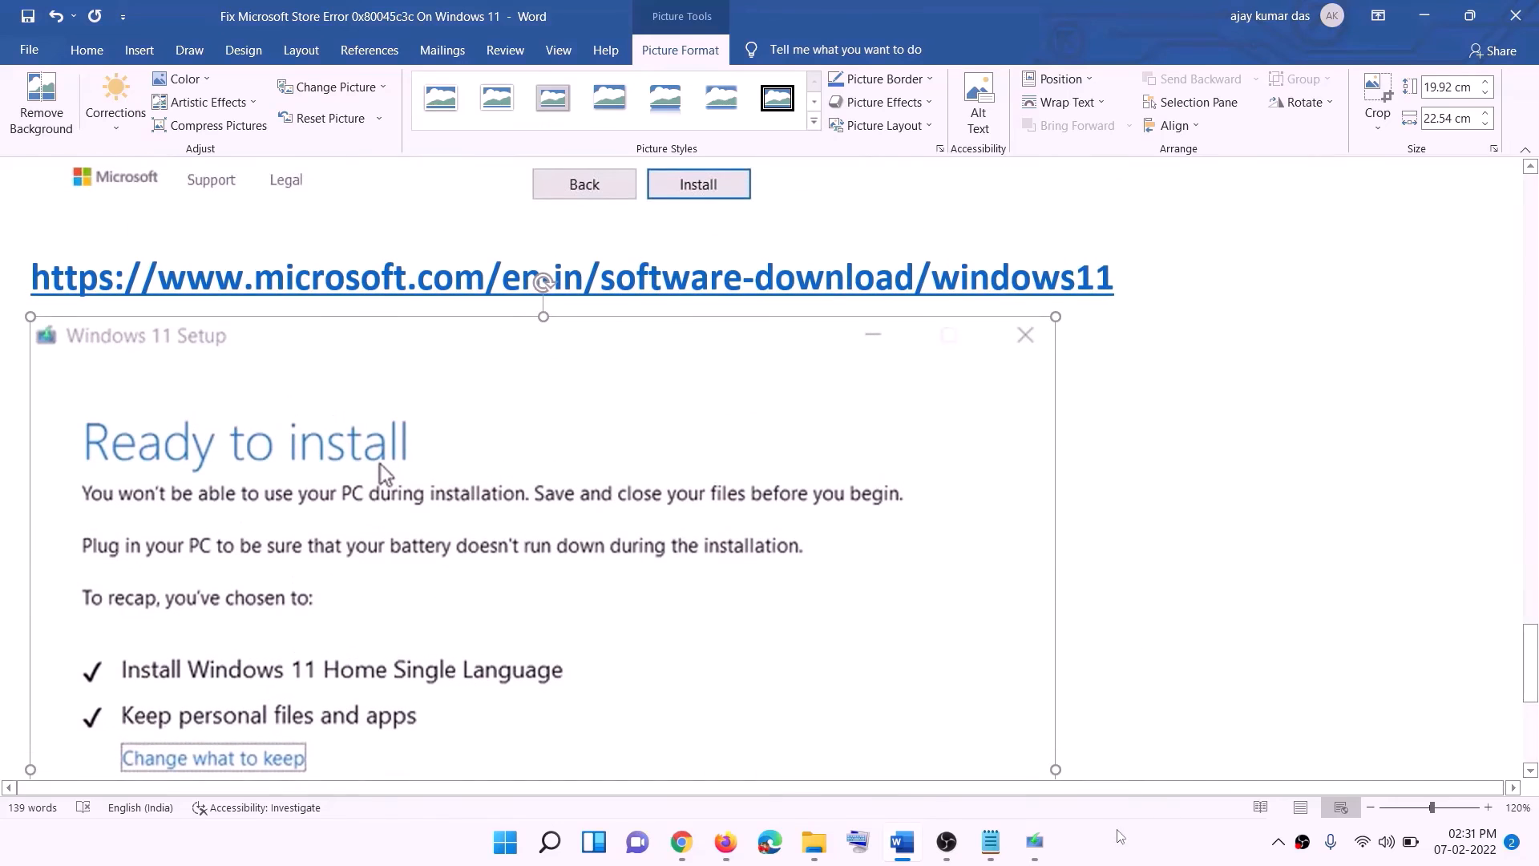
pyautogui.click(1126, 847)
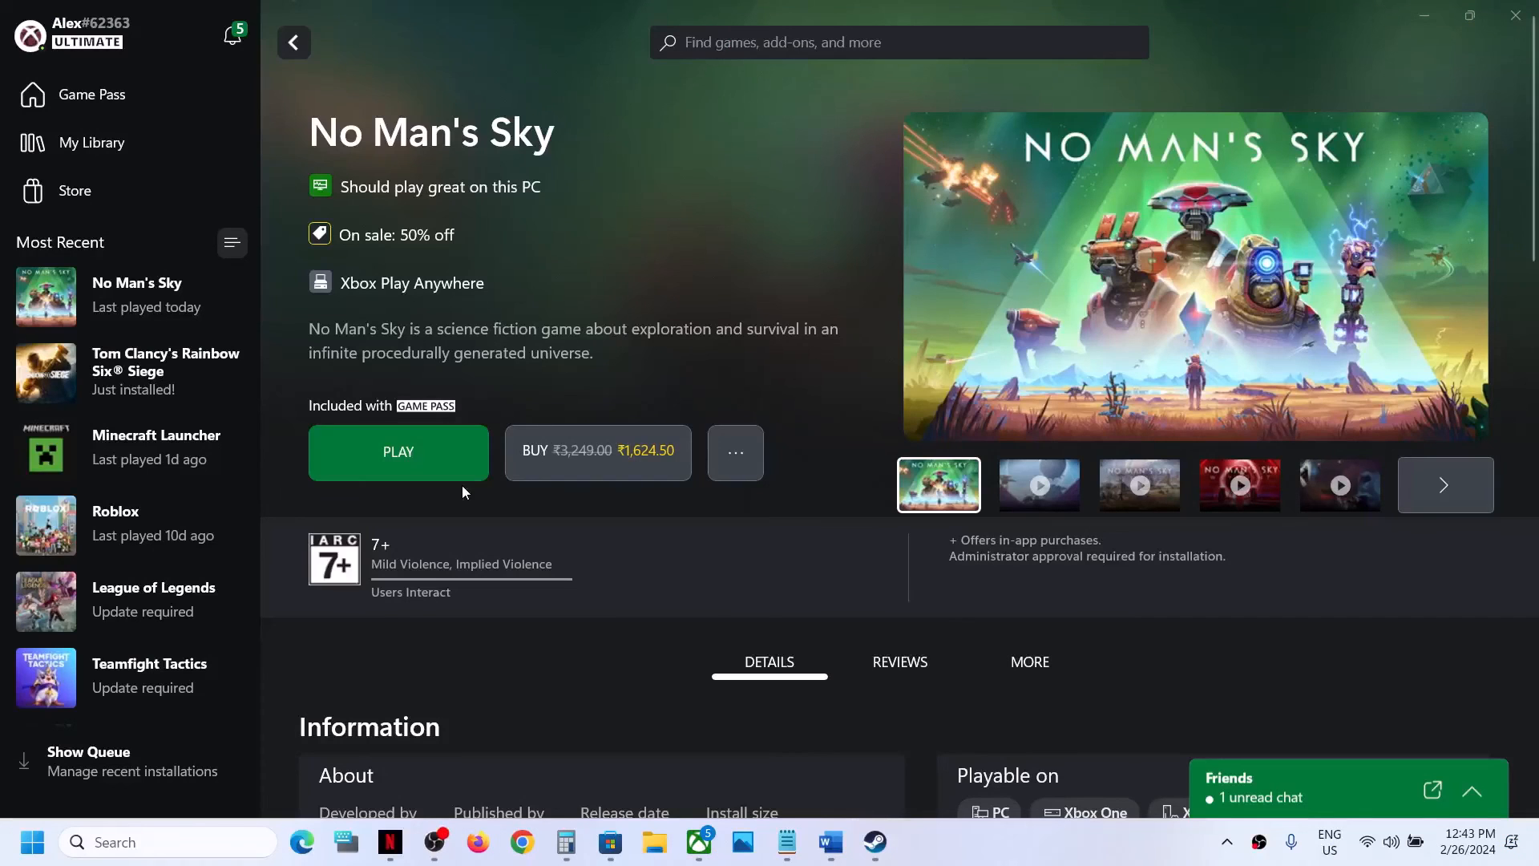
# - Launch No Man's Sky from its page in the Xbox app
pyautogui.click(401, 452)
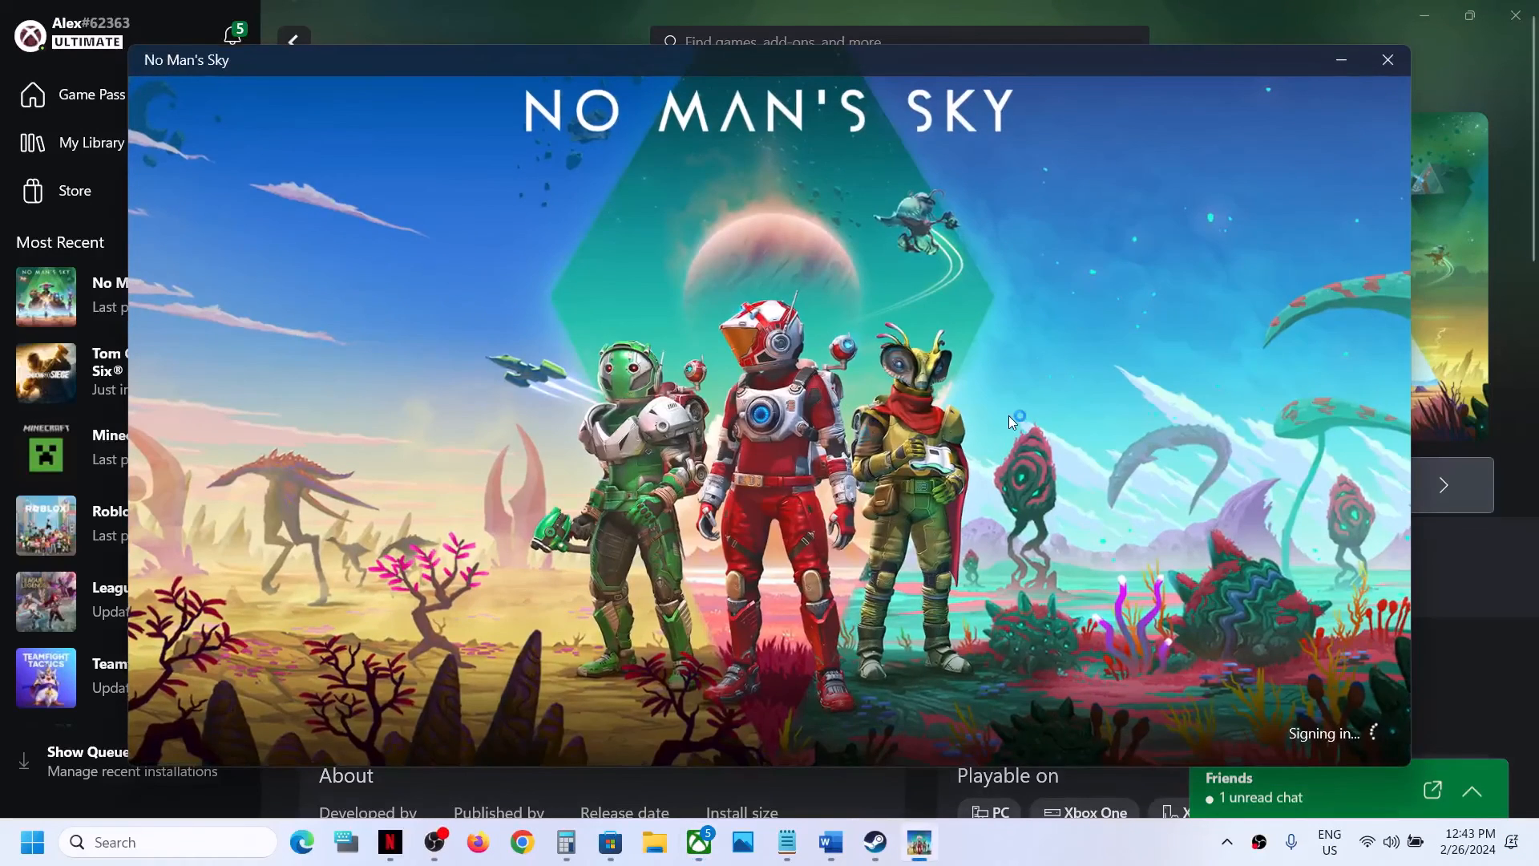